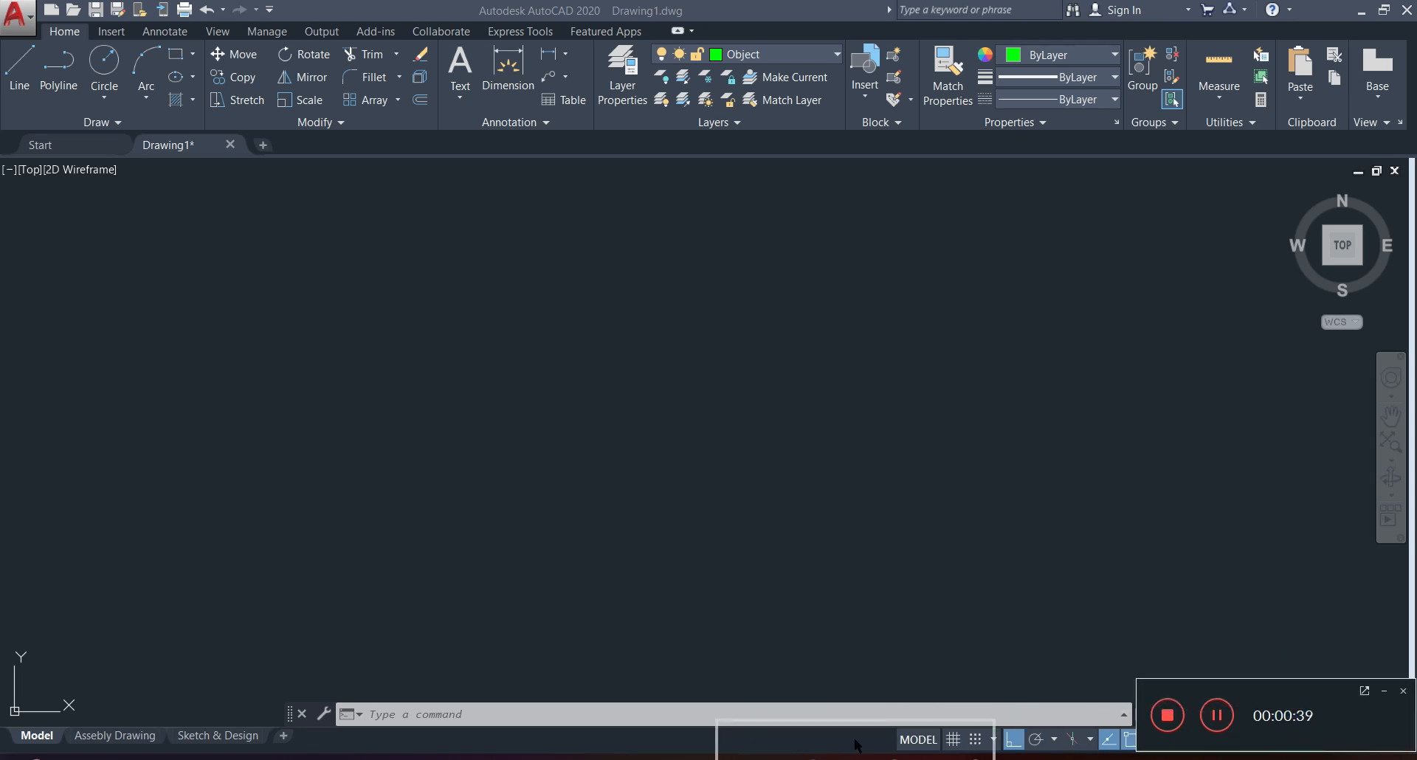
{"action": "left_click_drag", "start_coordinate": [748, 745], "coordinate": [746, 743]}
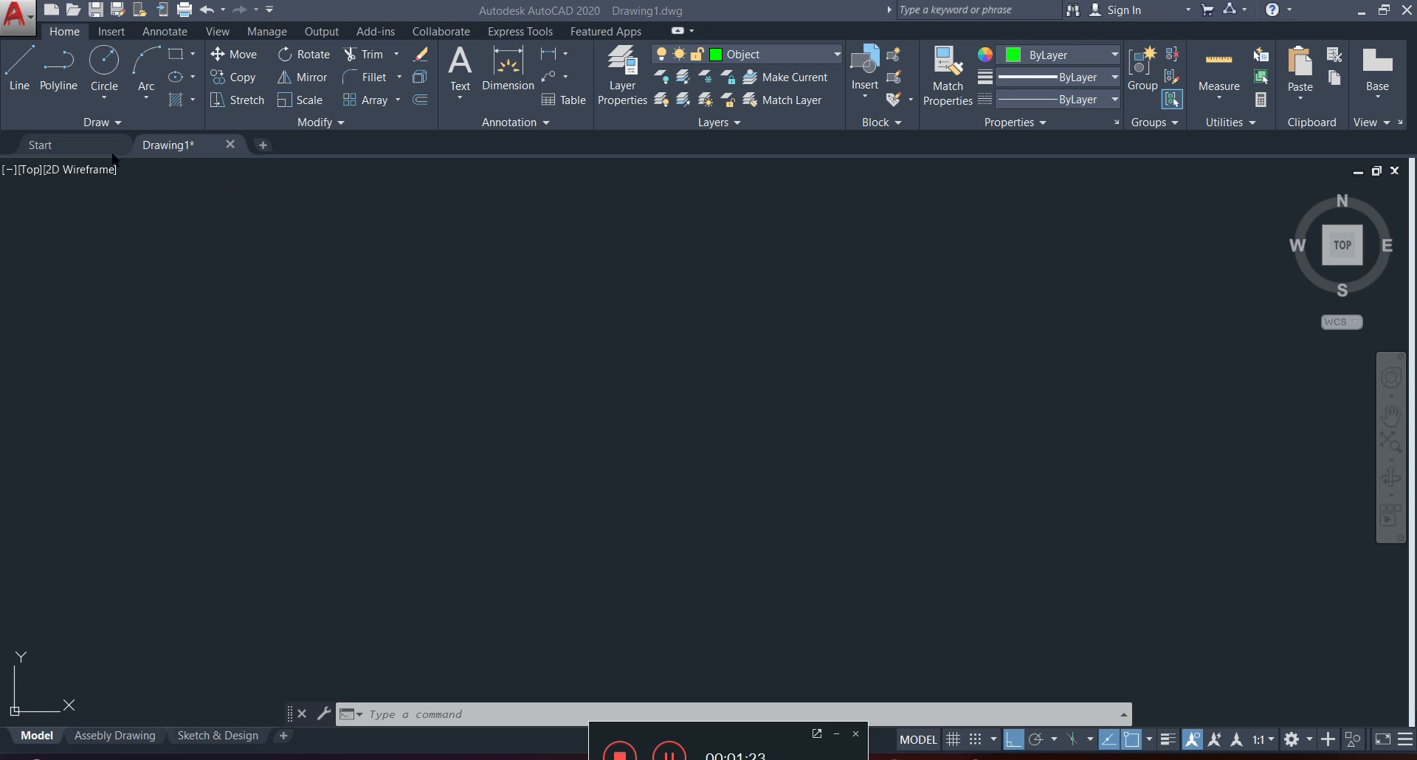
{"action": "left_click", "coordinate": [28, 67]}
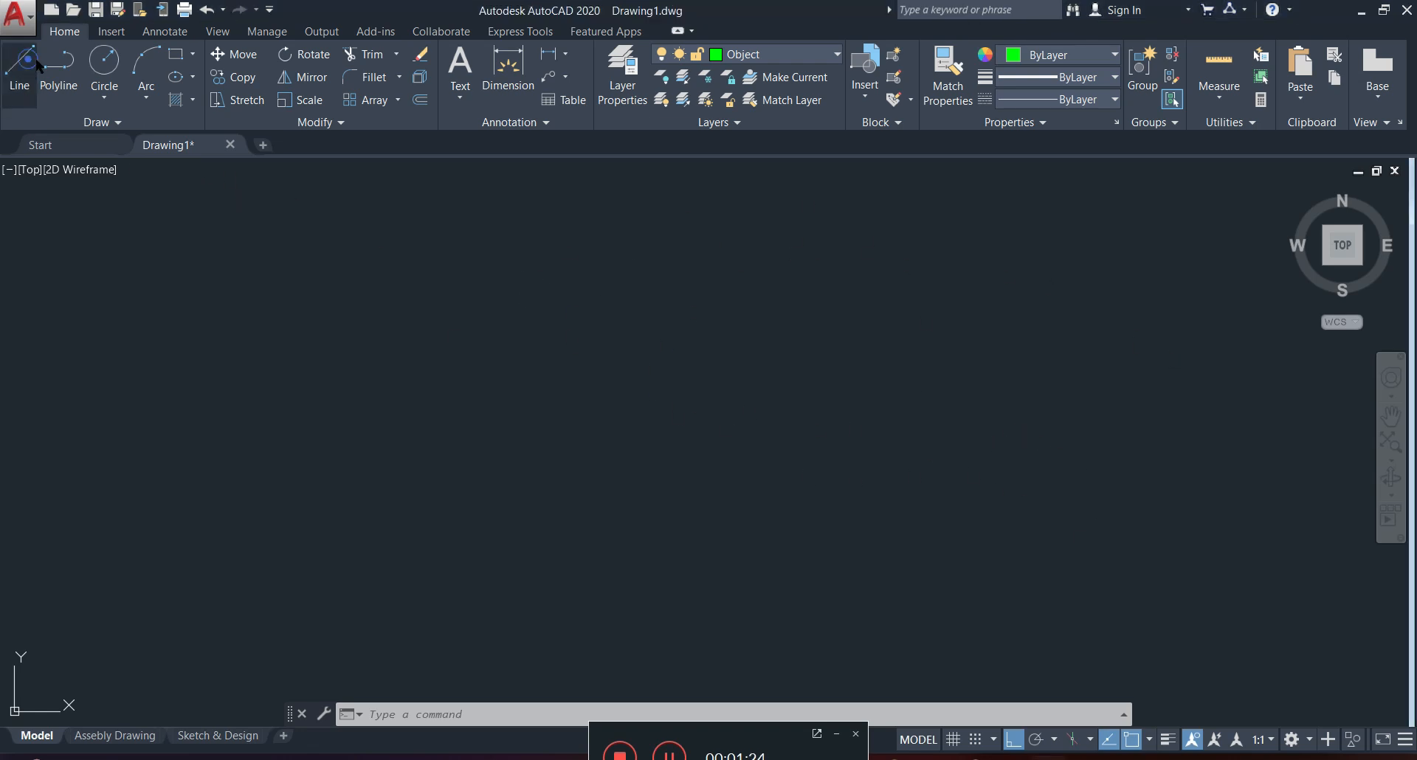
{"action": "left_click", "coordinate": [613, 507]}
{"action": "left_click", "coordinate": [661, 463]}
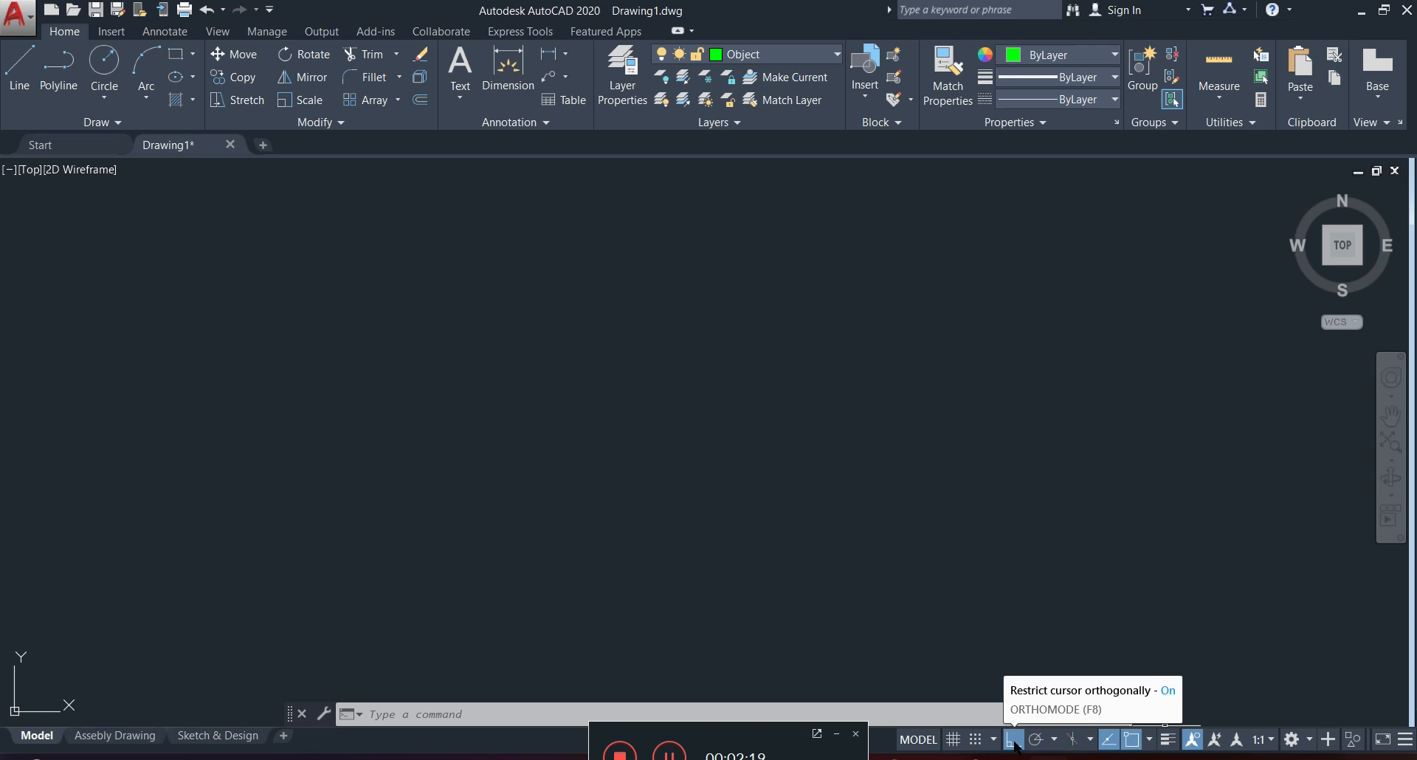
Enable polar tracking at 30-degree increments and draw an open three-segment line: about 120 units at 300°, a short horizontal base, then a rising side.
{"action": "left_click", "coordinate": [1054, 739]}
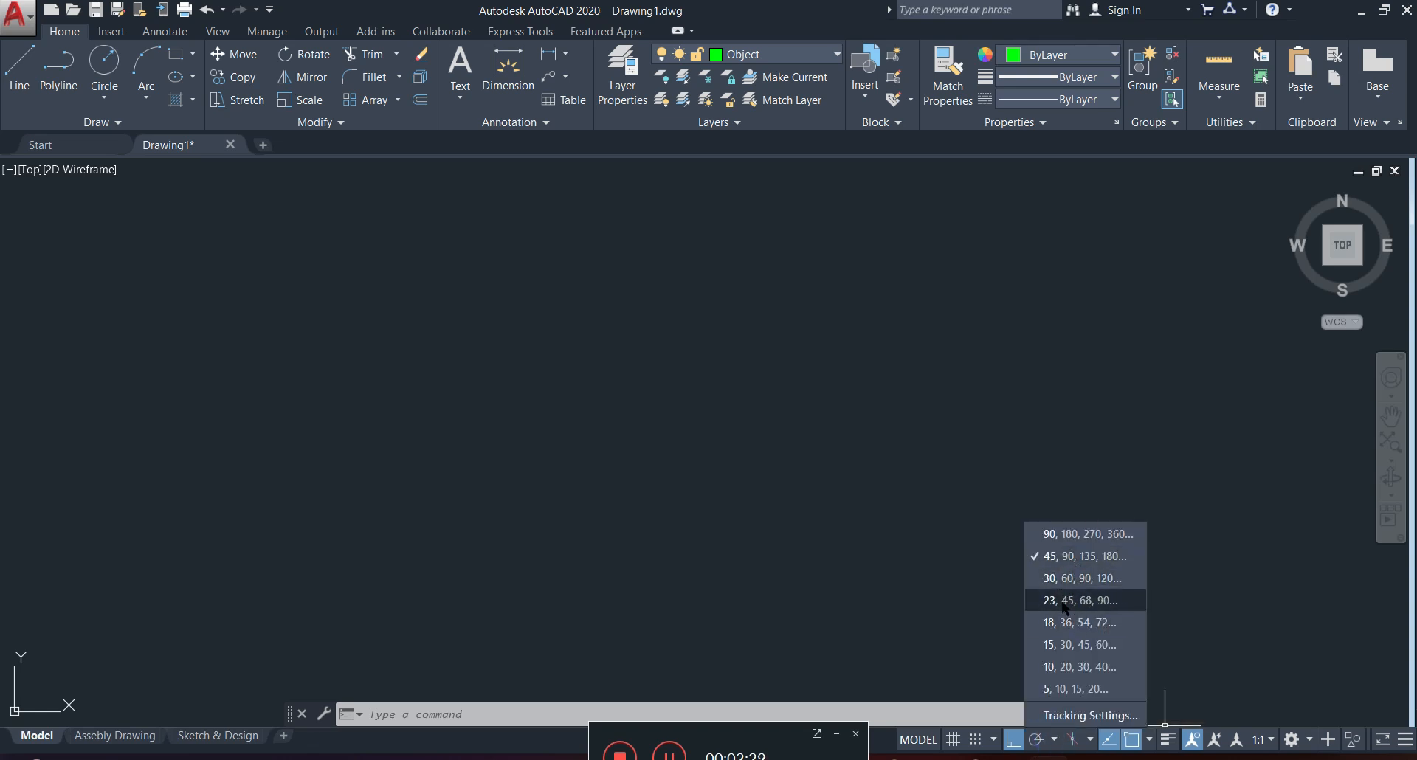
{"action": "left_click", "coordinate": [1086, 579]}
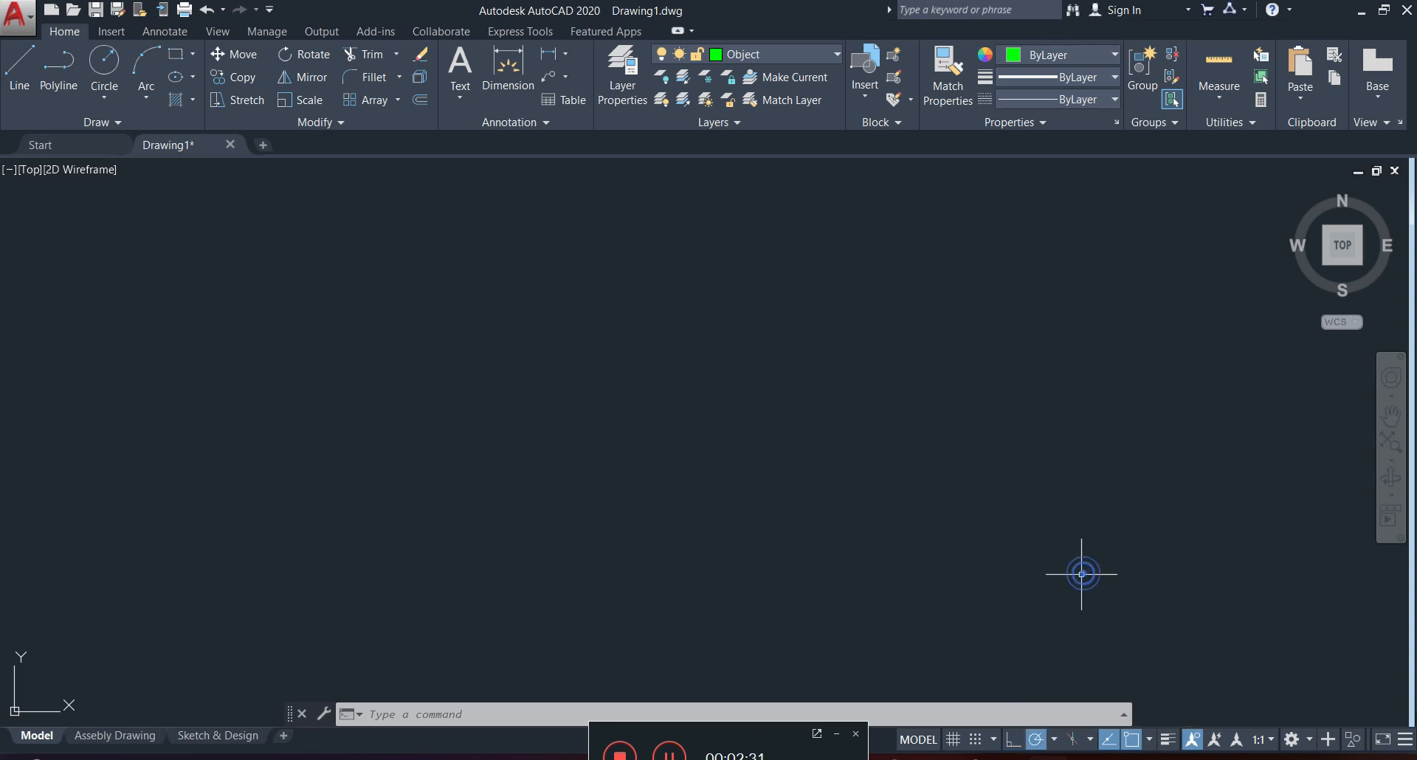
{"action": "left_click", "coordinate": [16, 70]}
{"action": "left_click", "coordinate": [452, 417]}
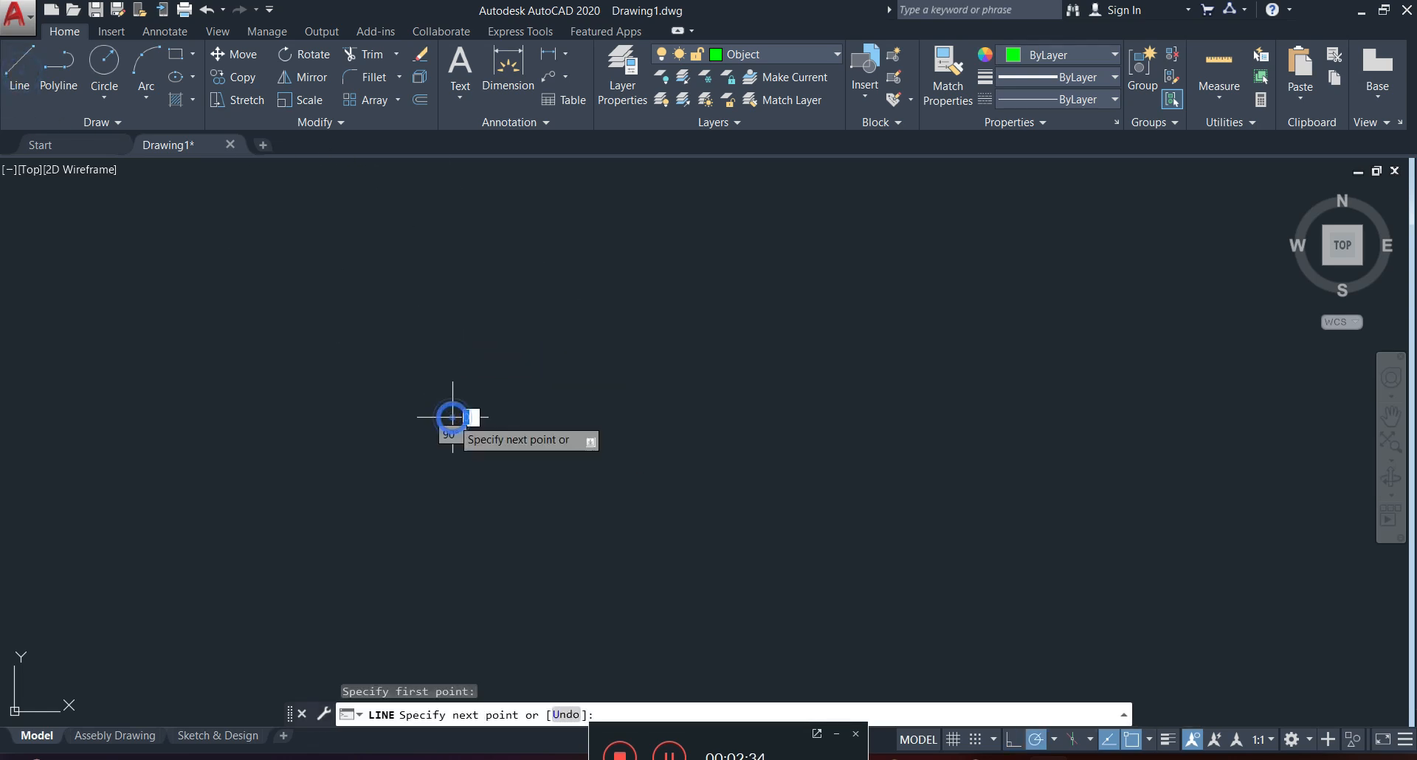
{"action": "left_click", "coordinate": [508, 514]}
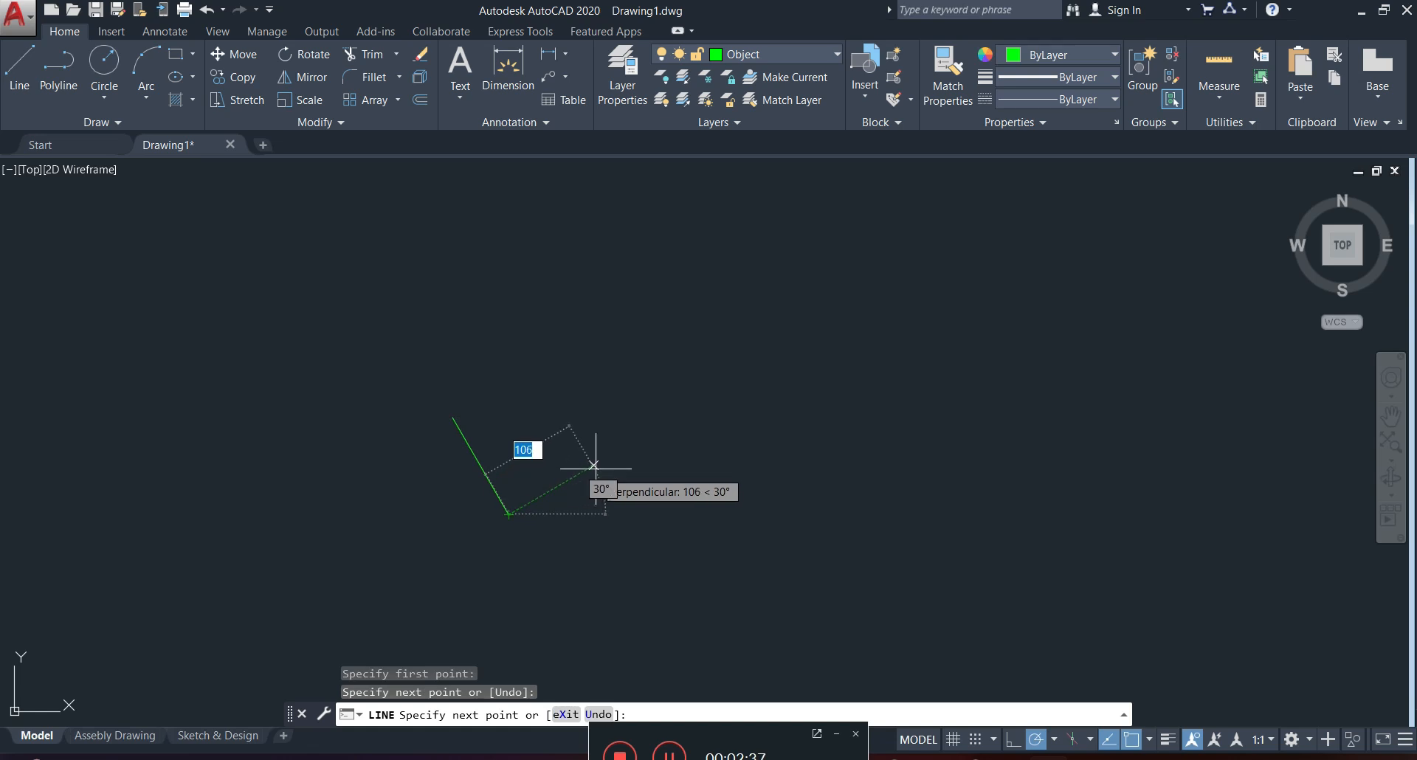
{"action": "left_click", "coordinate": [547, 515]}
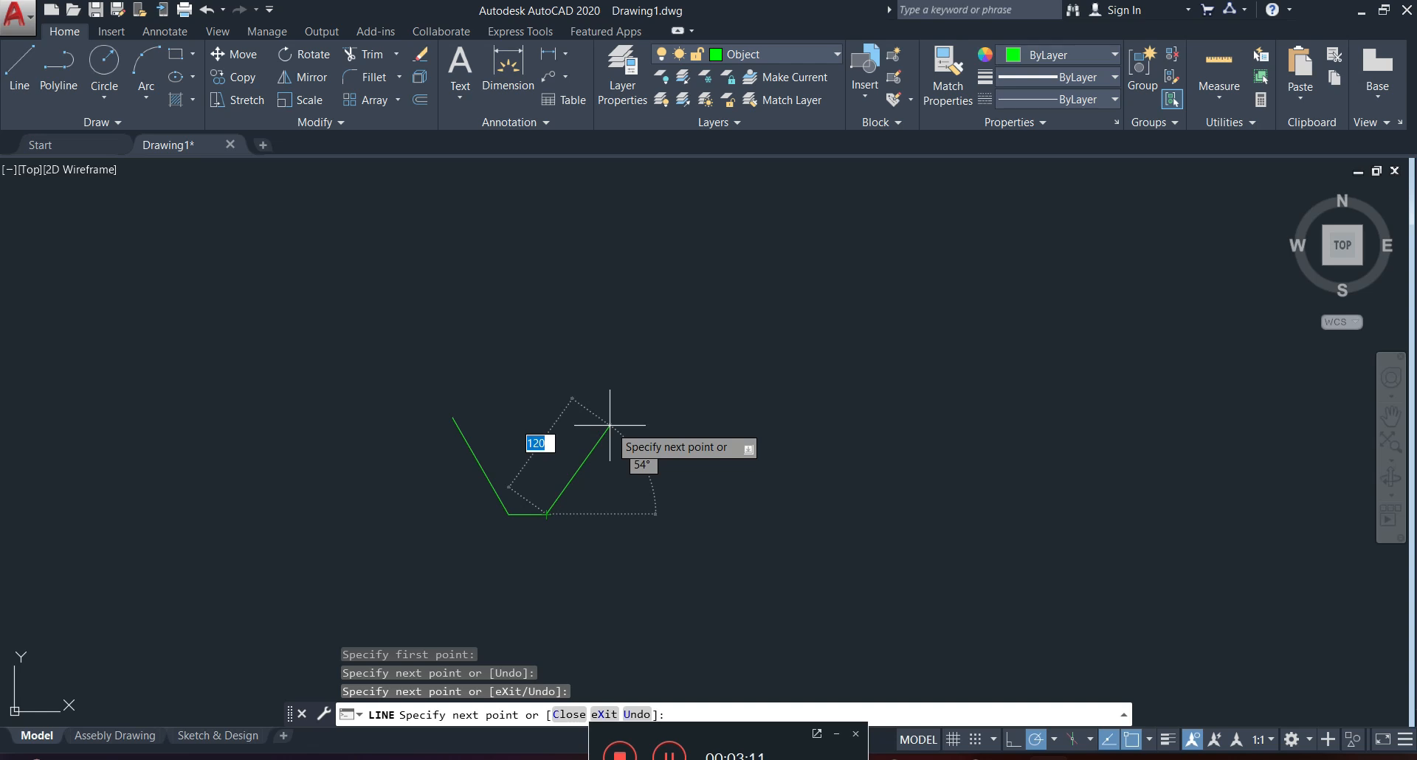
{"action": "left_click", "coordinate": [618, 425]}
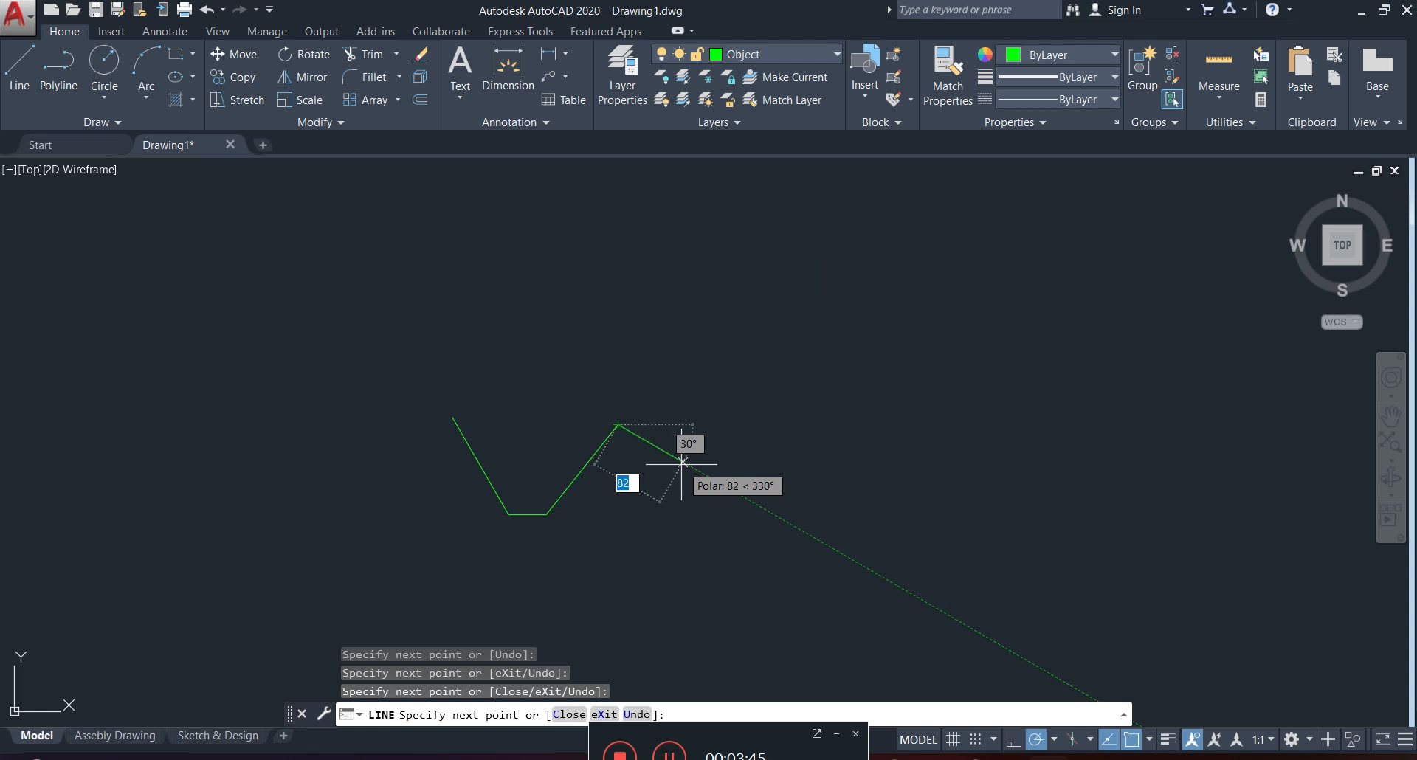
{"action": "key", "text": "Escape"}
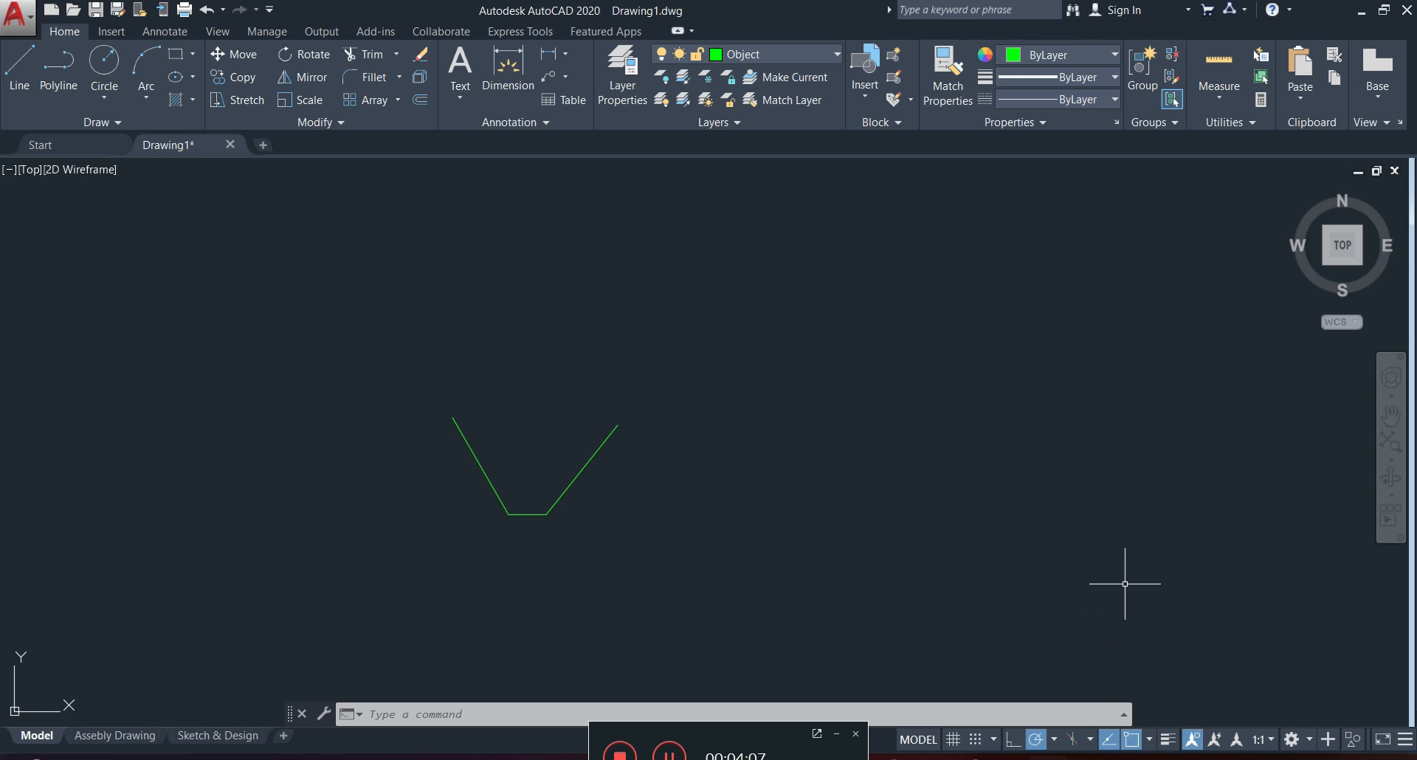
Turn on isometric drafting and ortho mode, with isoplane Left as the active drawing plane.
{"action": "left_click", "coordinate": [1076, 740]}
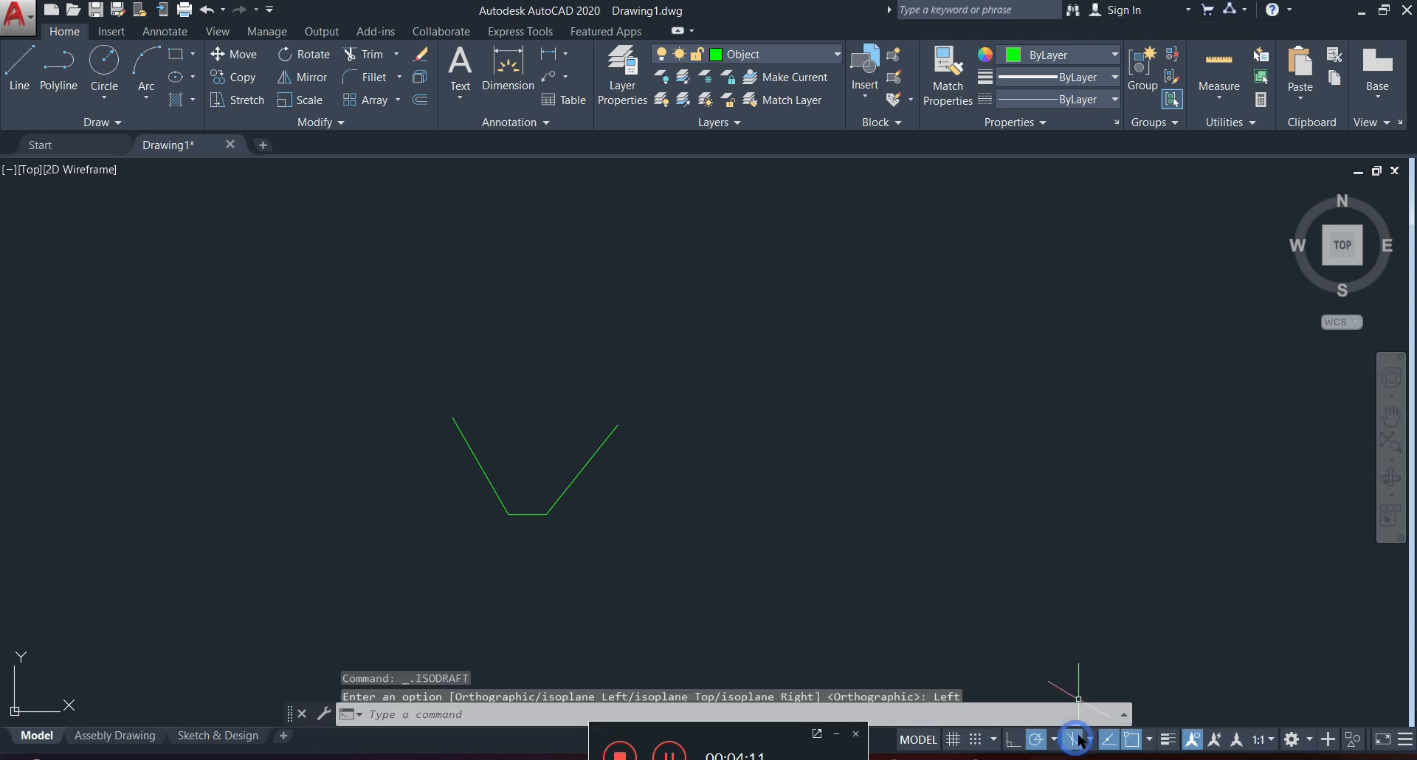
{"action": "left_click", "coordinate": [1076, 741]}
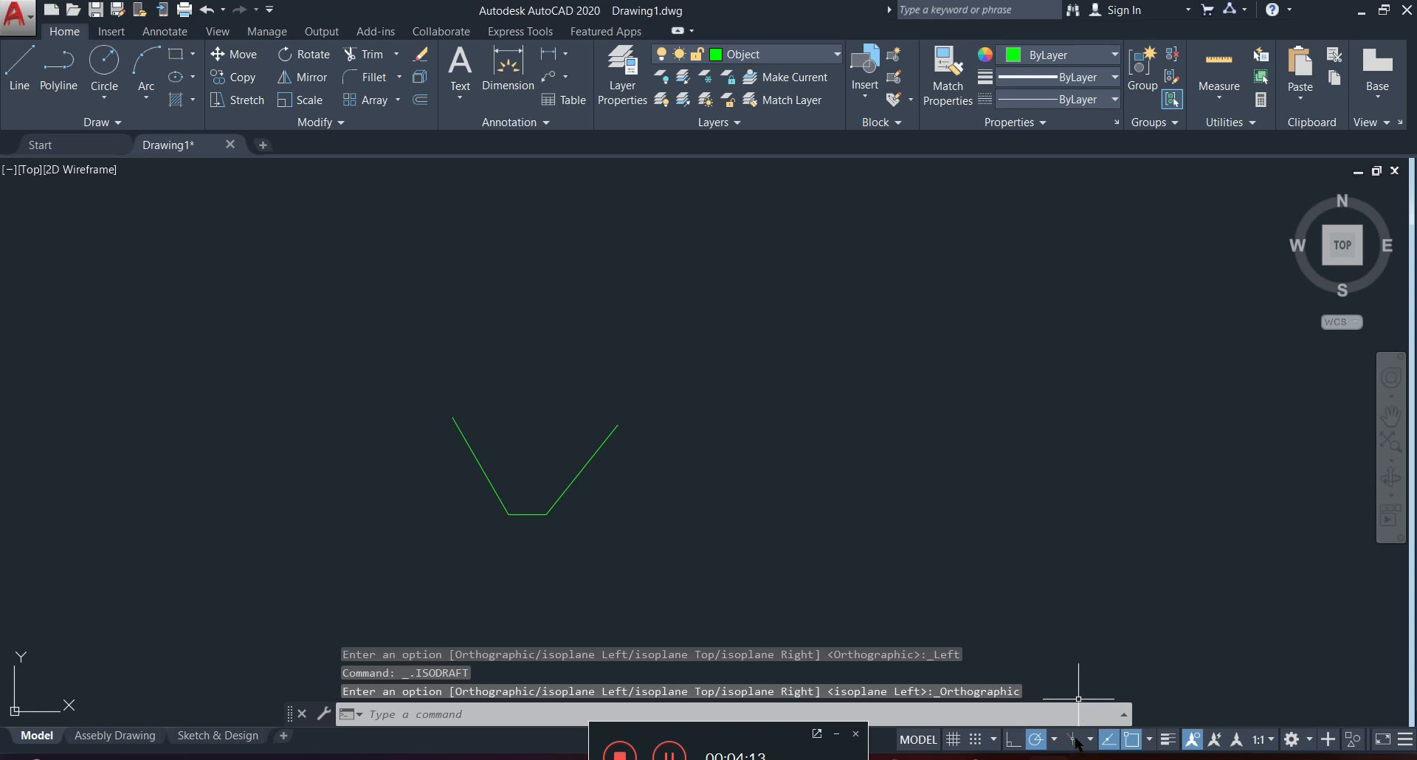
{"action": "left_click", "coordinate": [1076, 741]}
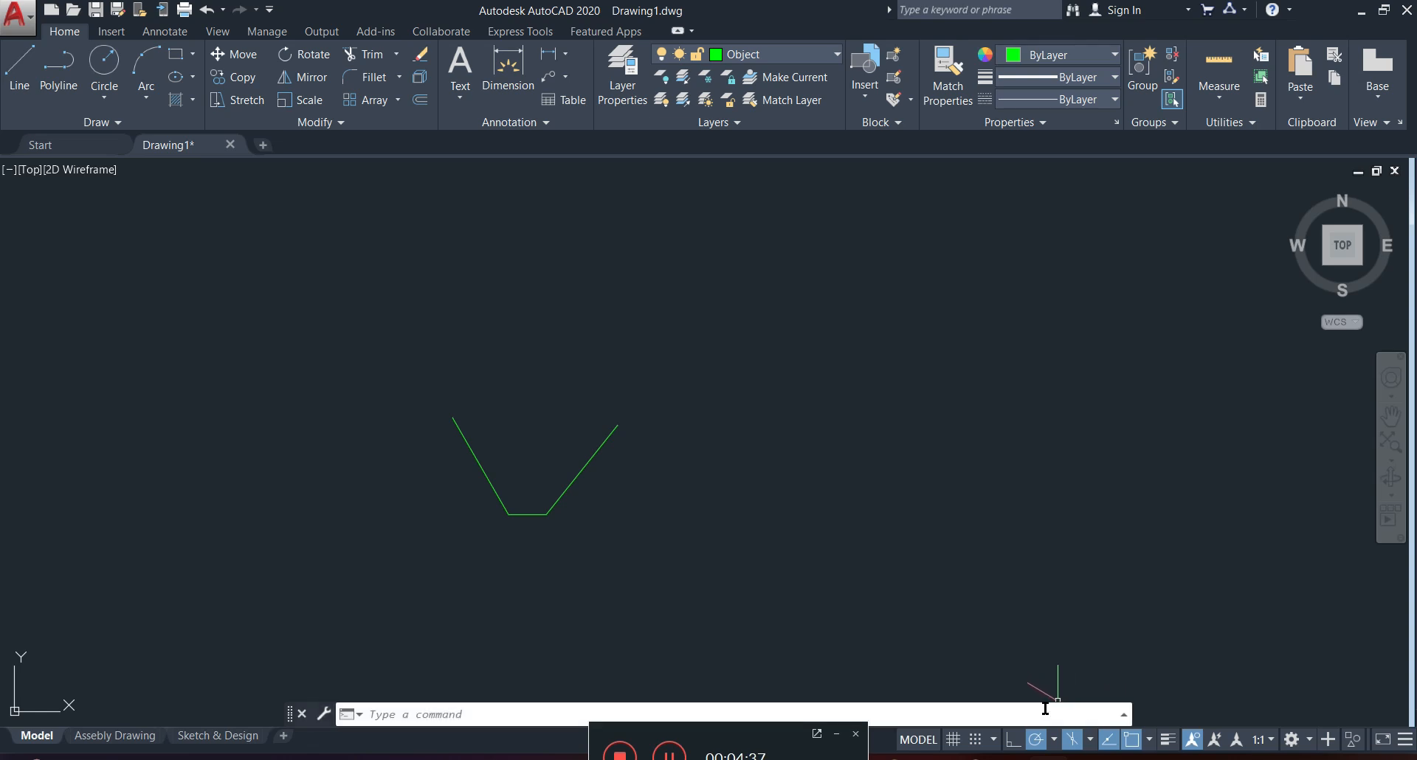
{"action": "left_click", "coordinate": [1013, 739]}
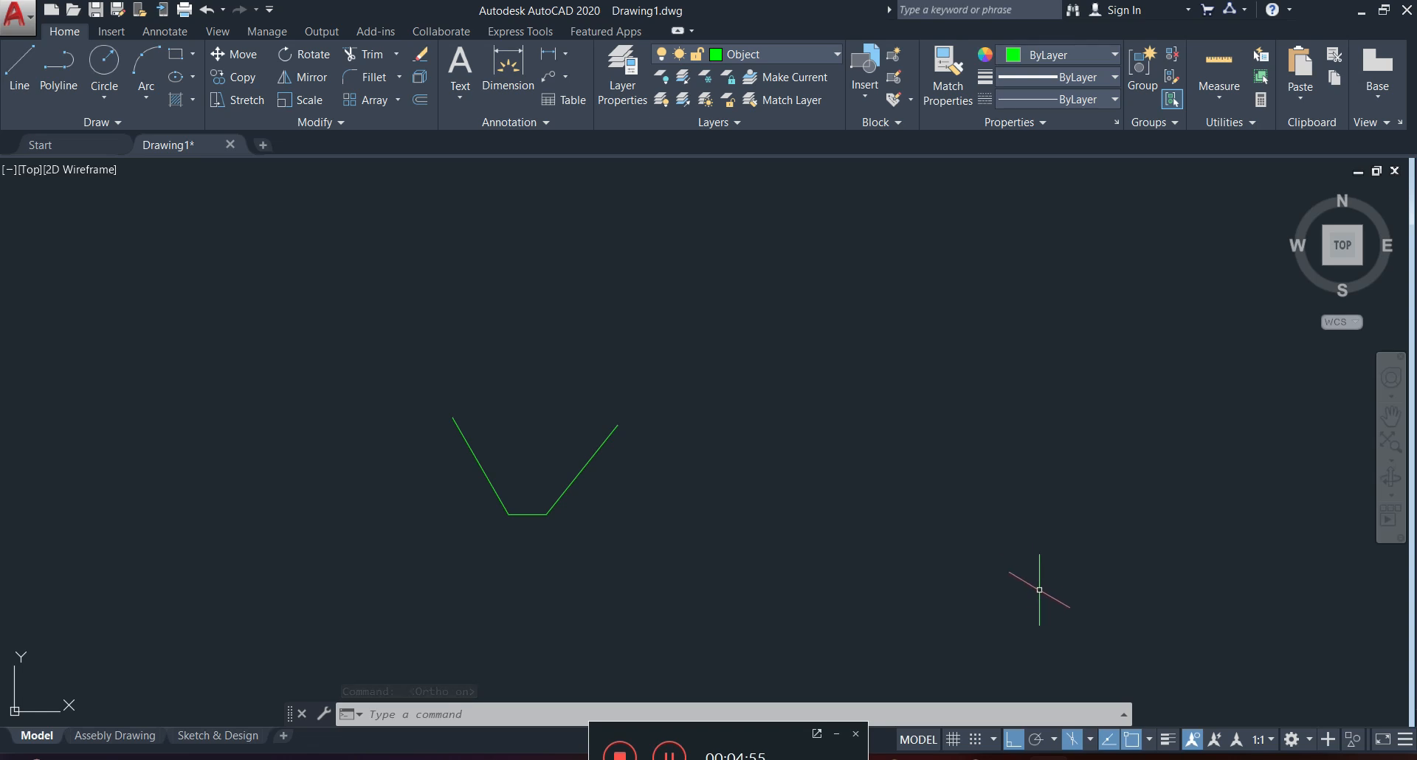
{"action": "left_click", "coordinate": [1090, 739]}
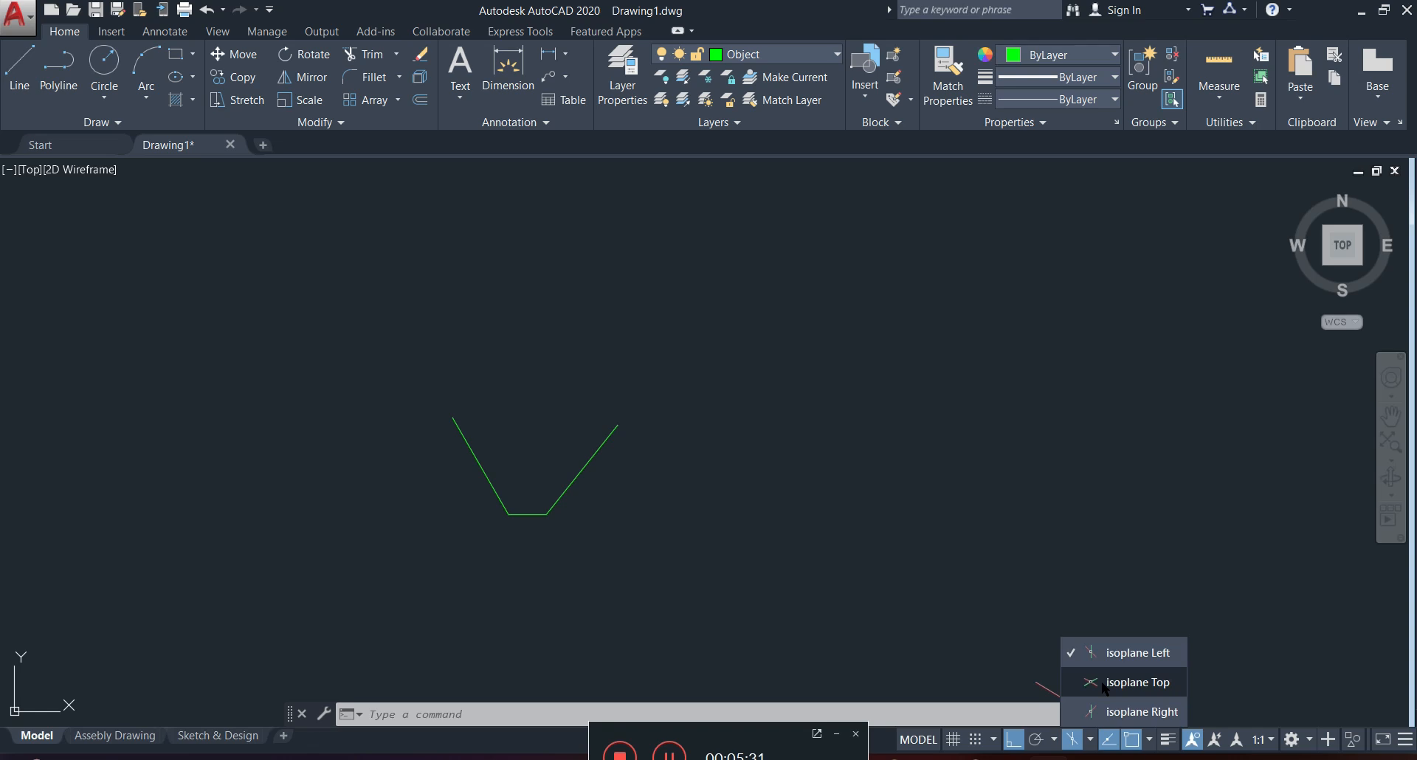
{"action": "left_click", "coordinate": [1111, 653]}
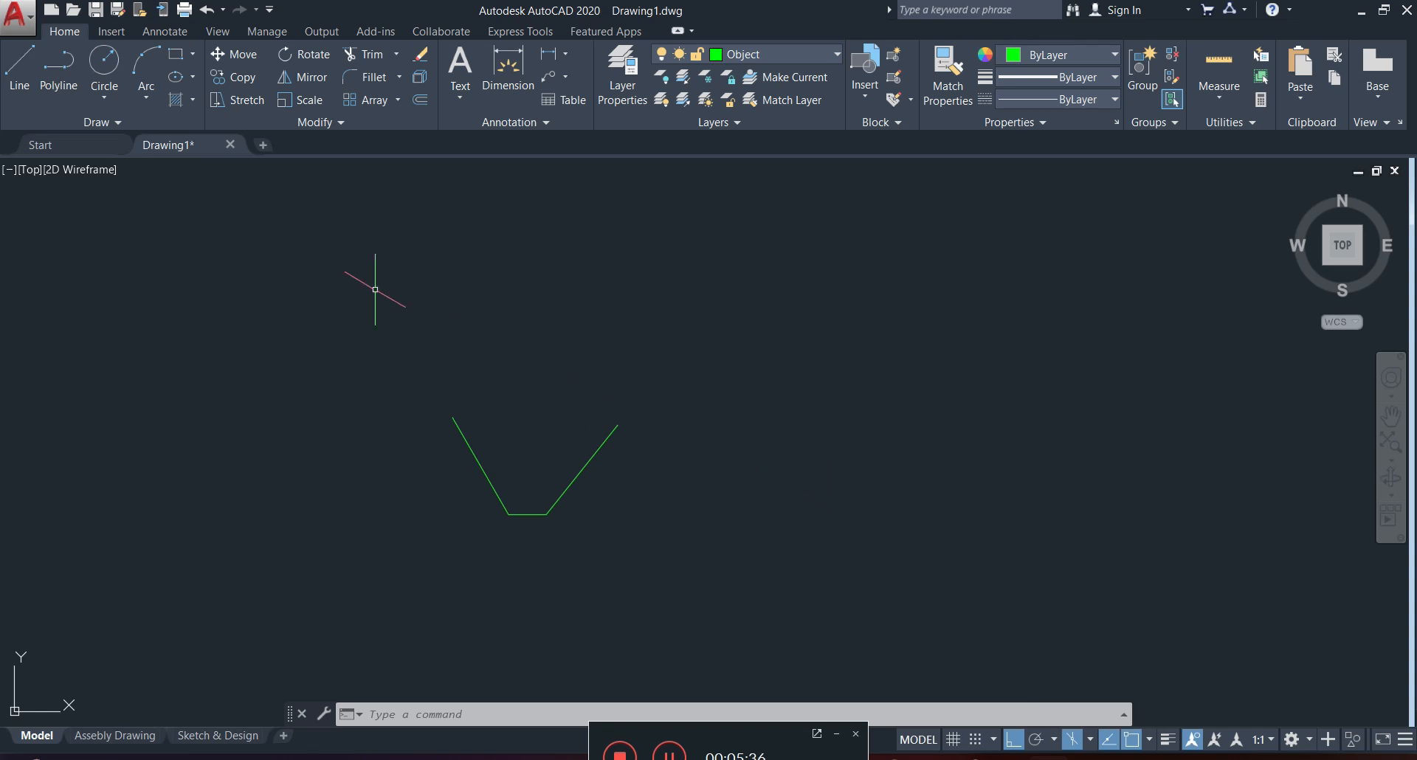
{"action": "left_click", "coordinate": [19, 64]}
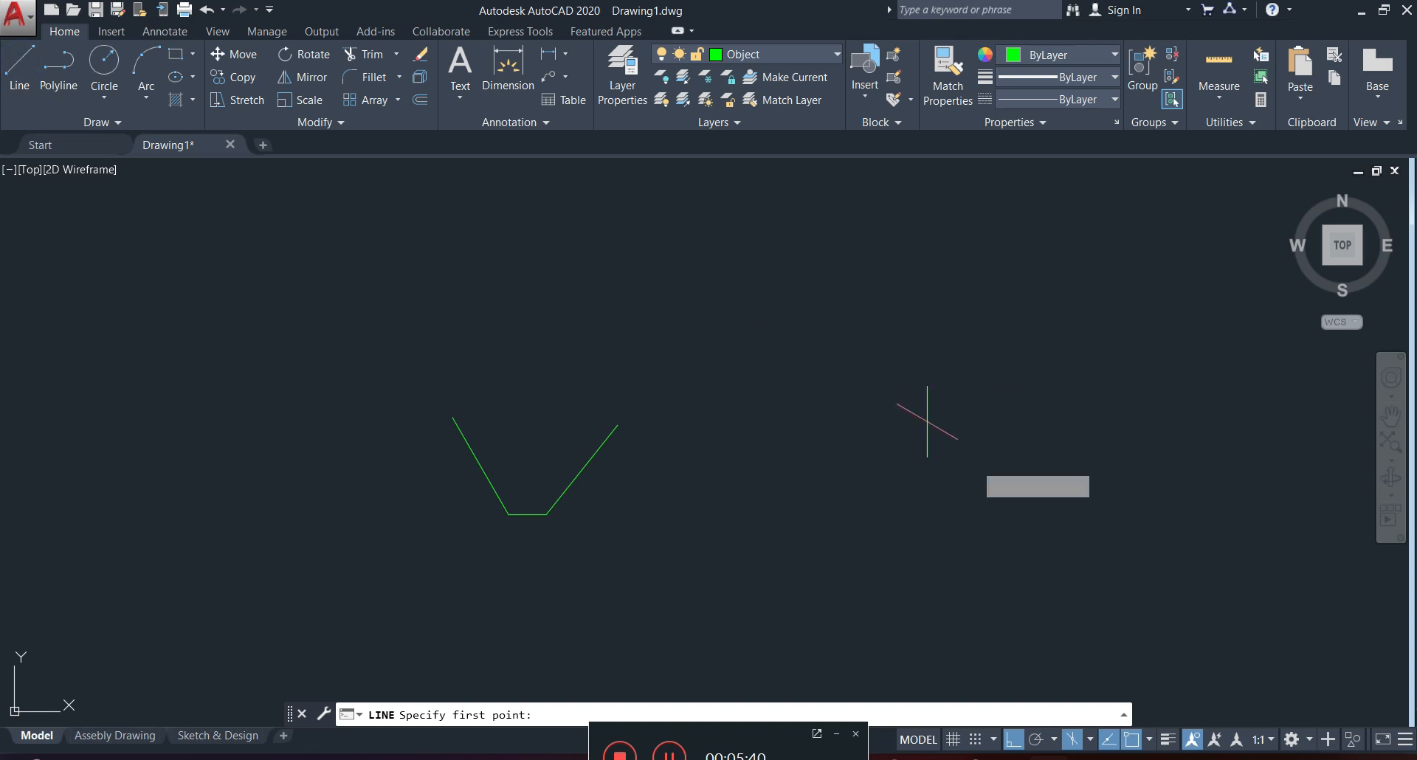
{"action": "left_click", "coordinate": [1090, 741]}
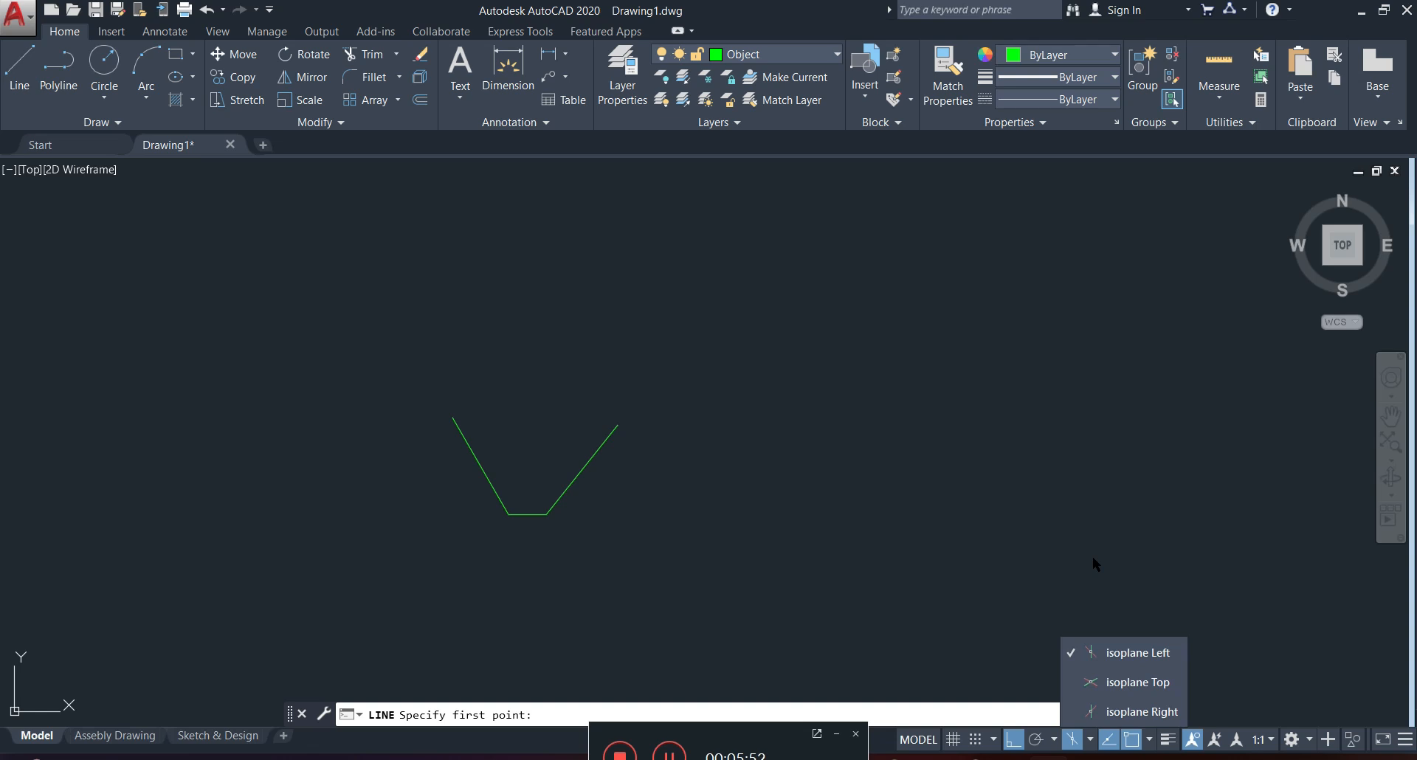
{"action": "left_click", "coordinate": [1123, 653]}
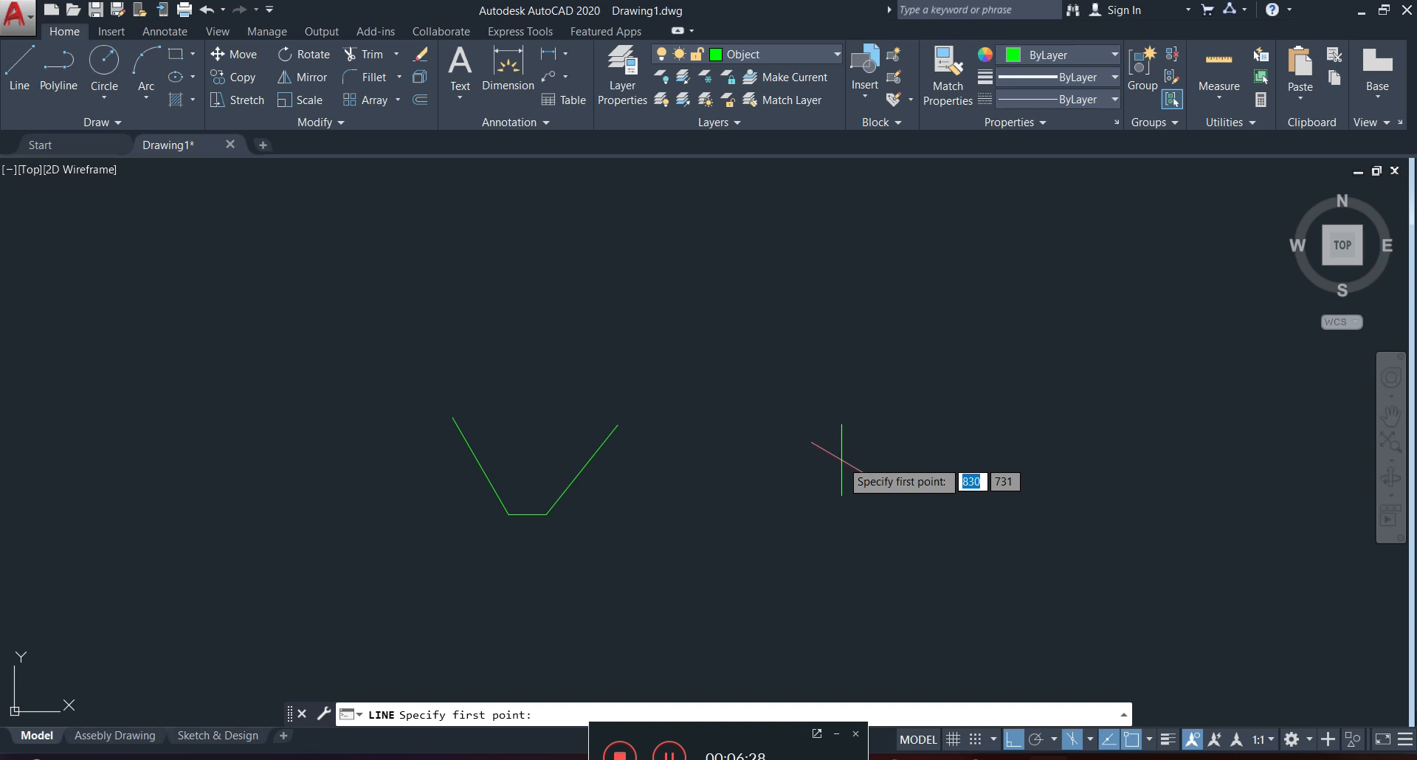
Draw a closed isometric square with 50-unit sides on the left isoplane, to the right of the open three-segment line.
{"action": "left_click", "coordinate": [15, 87]}
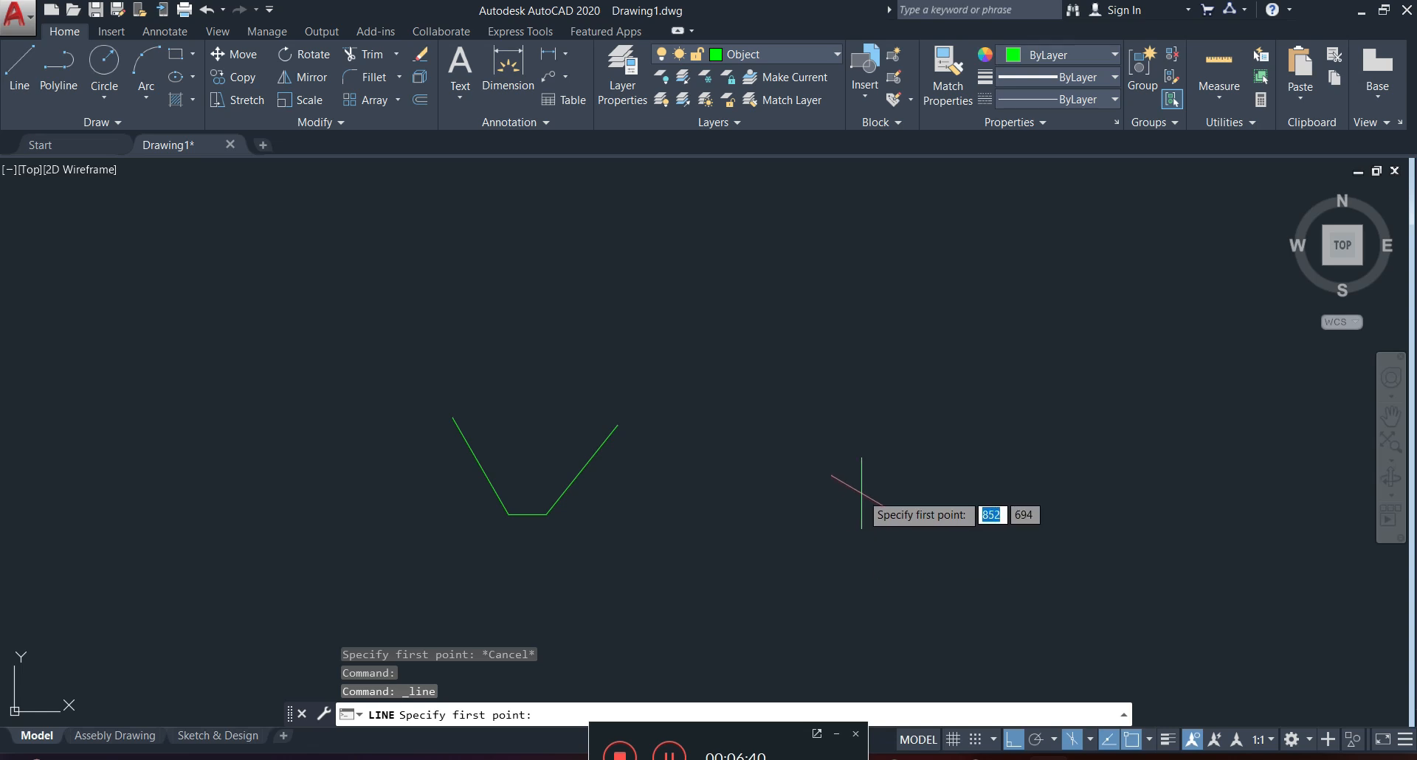
{"action": "left_click", "coordinate": [794, 335]}
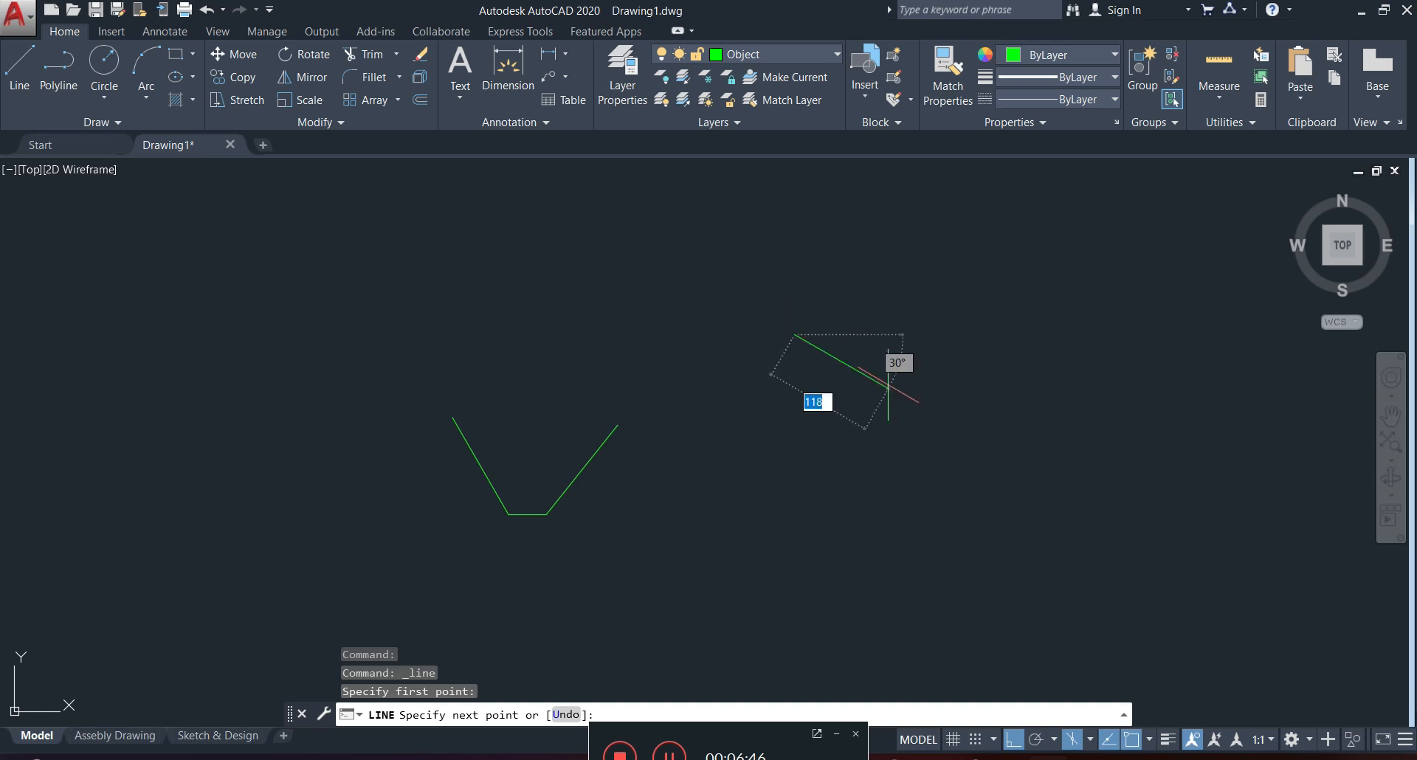
{"action": "scroll", "coordinate": [966, 427], "scroll_direction": "up", "scroll_amount": 2}
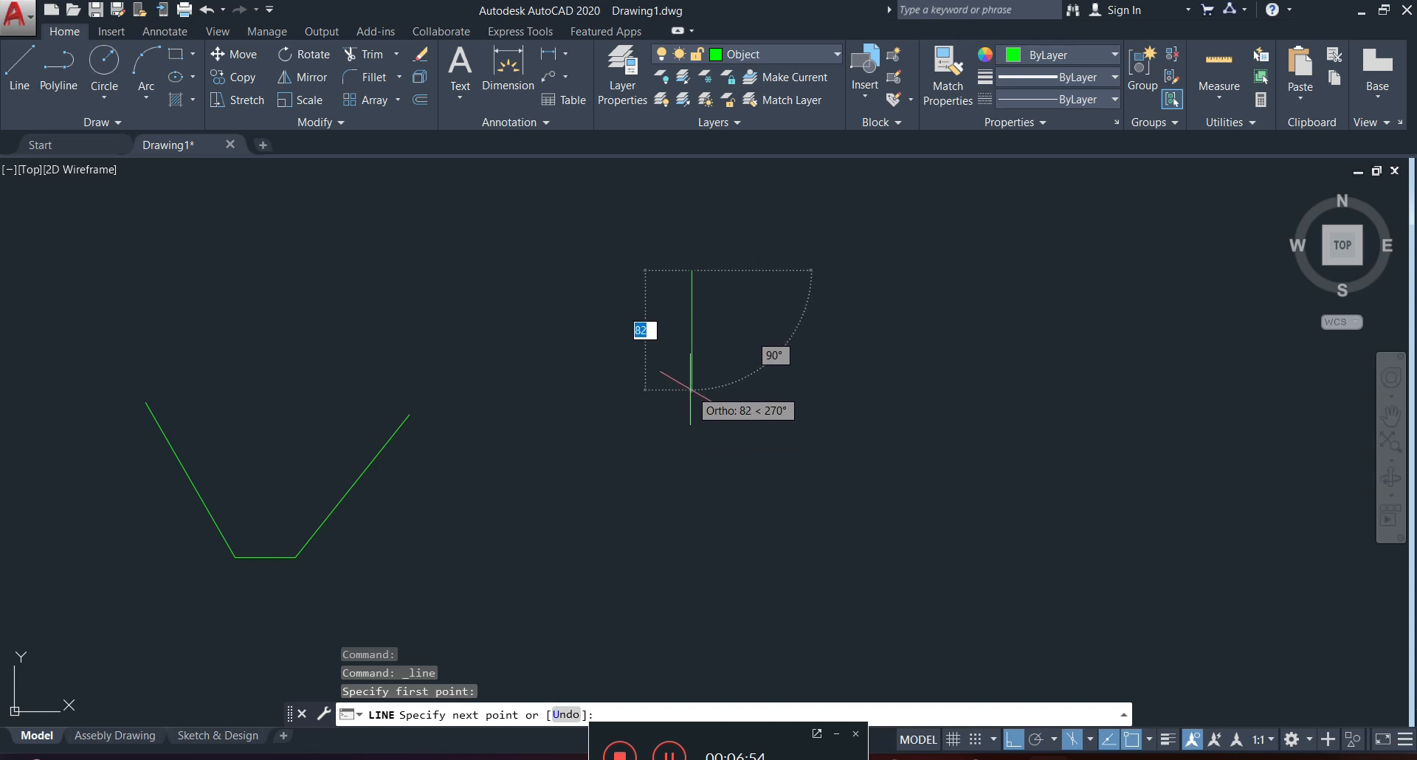
{"action": "type", "text": "50"}
{"action": "type", "text": "50"}
{"action": "key", "text": "Return"}
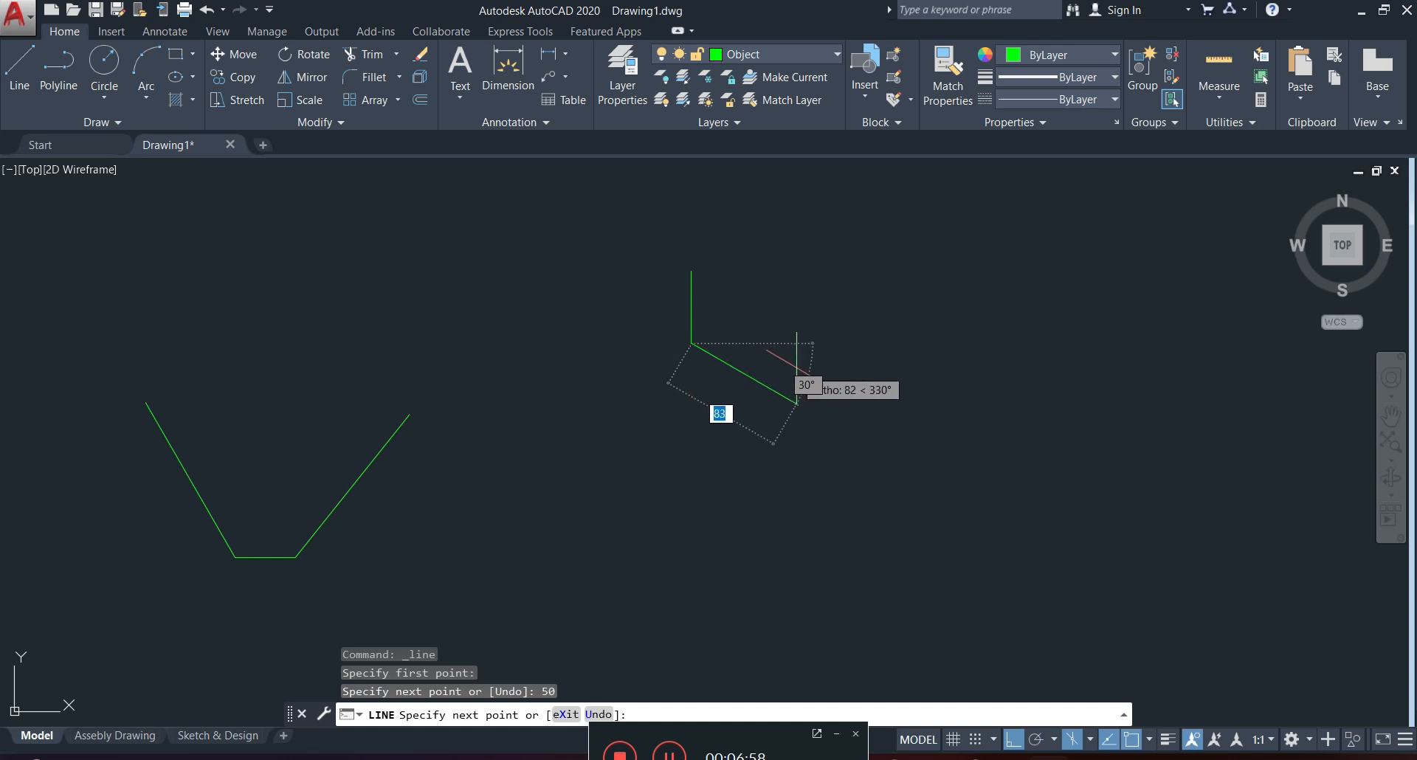
{"action": "type", "text": "50"}
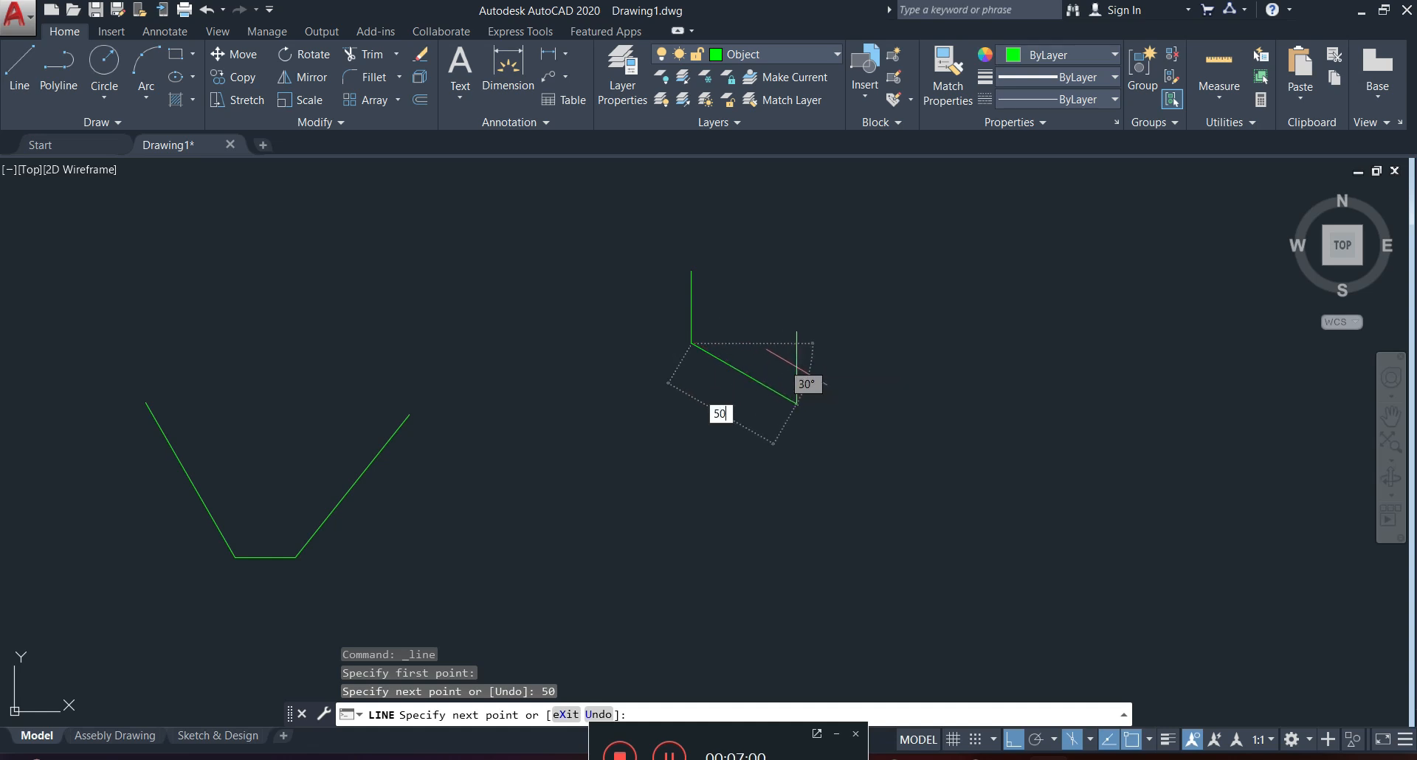
{"action": "key", "text": "Return"}
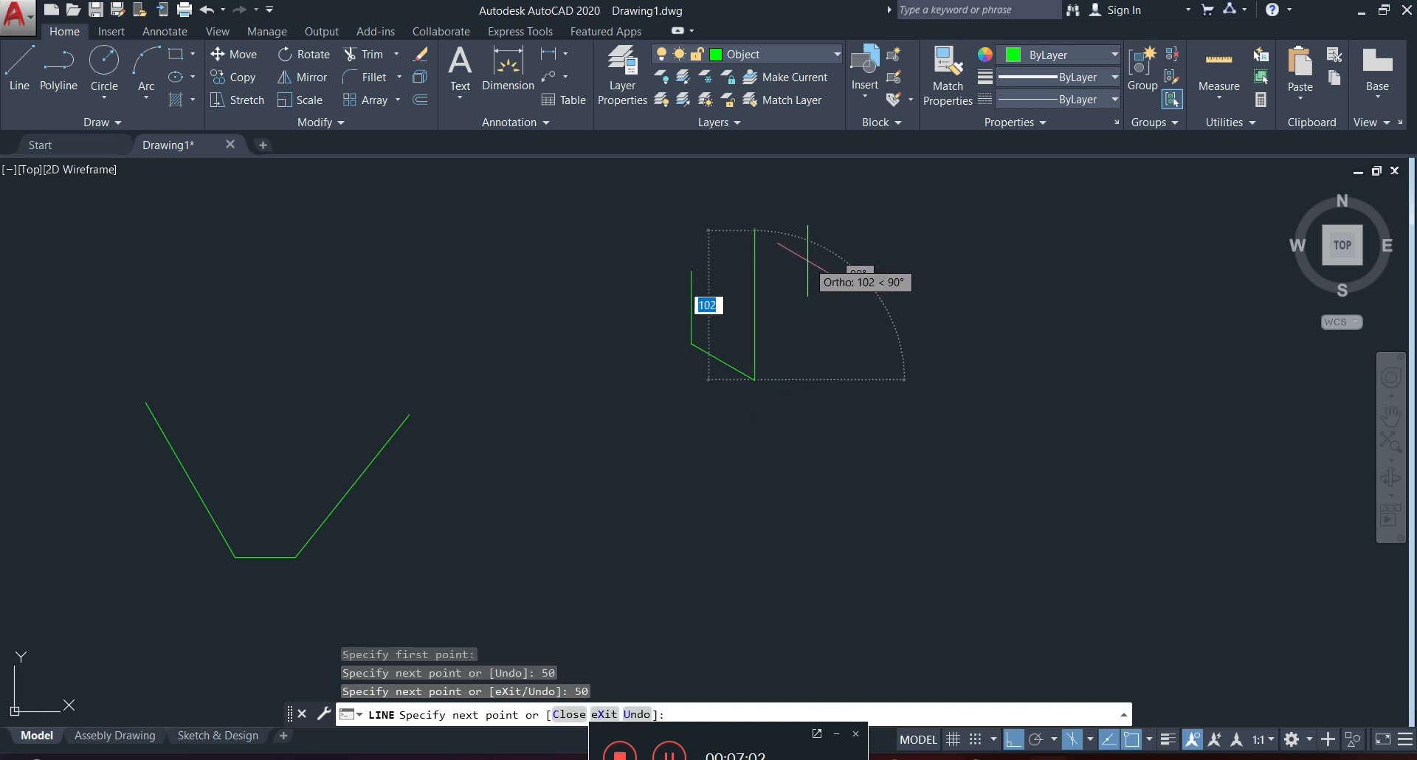
{"action": "type", "text": "50"}
{"action": "key", "text": "Return"}
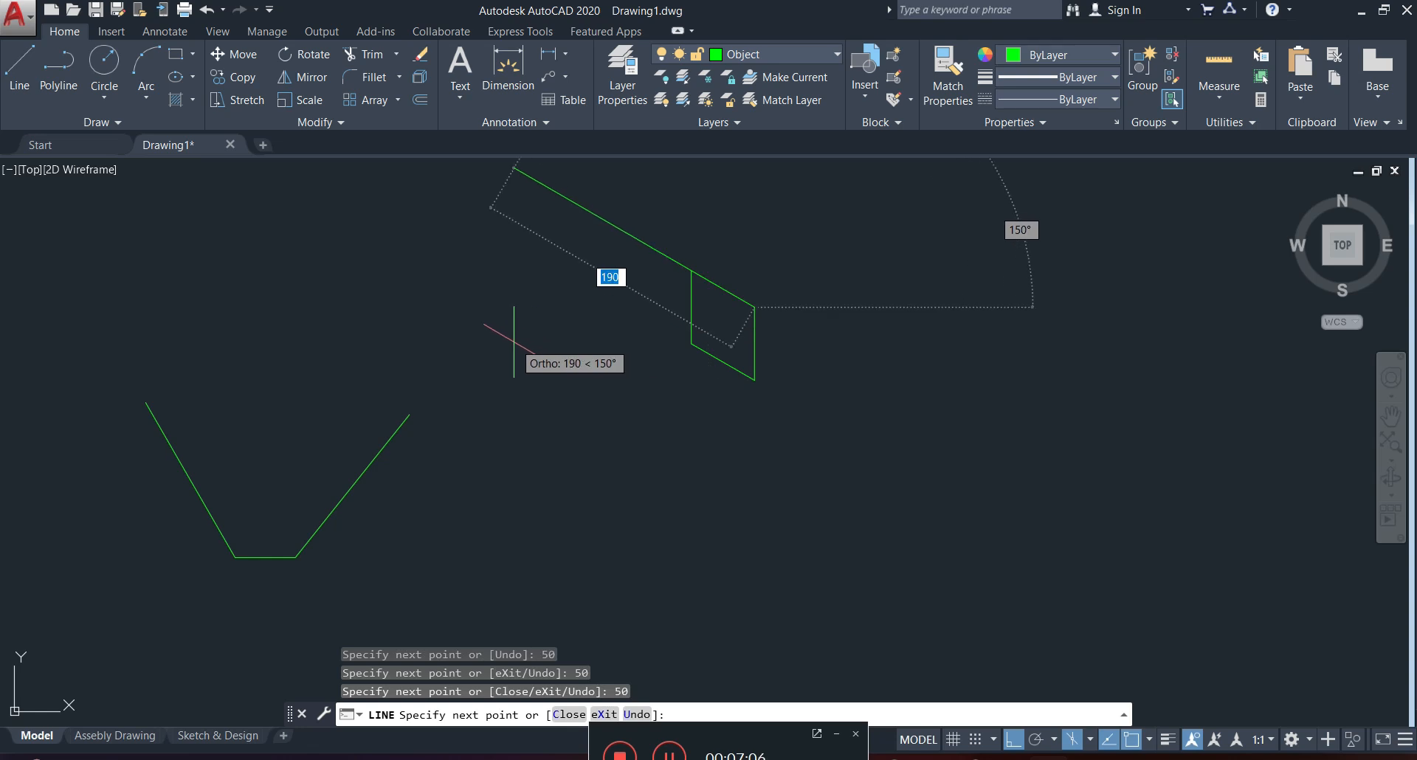
{"action": "type", "text": "5"}
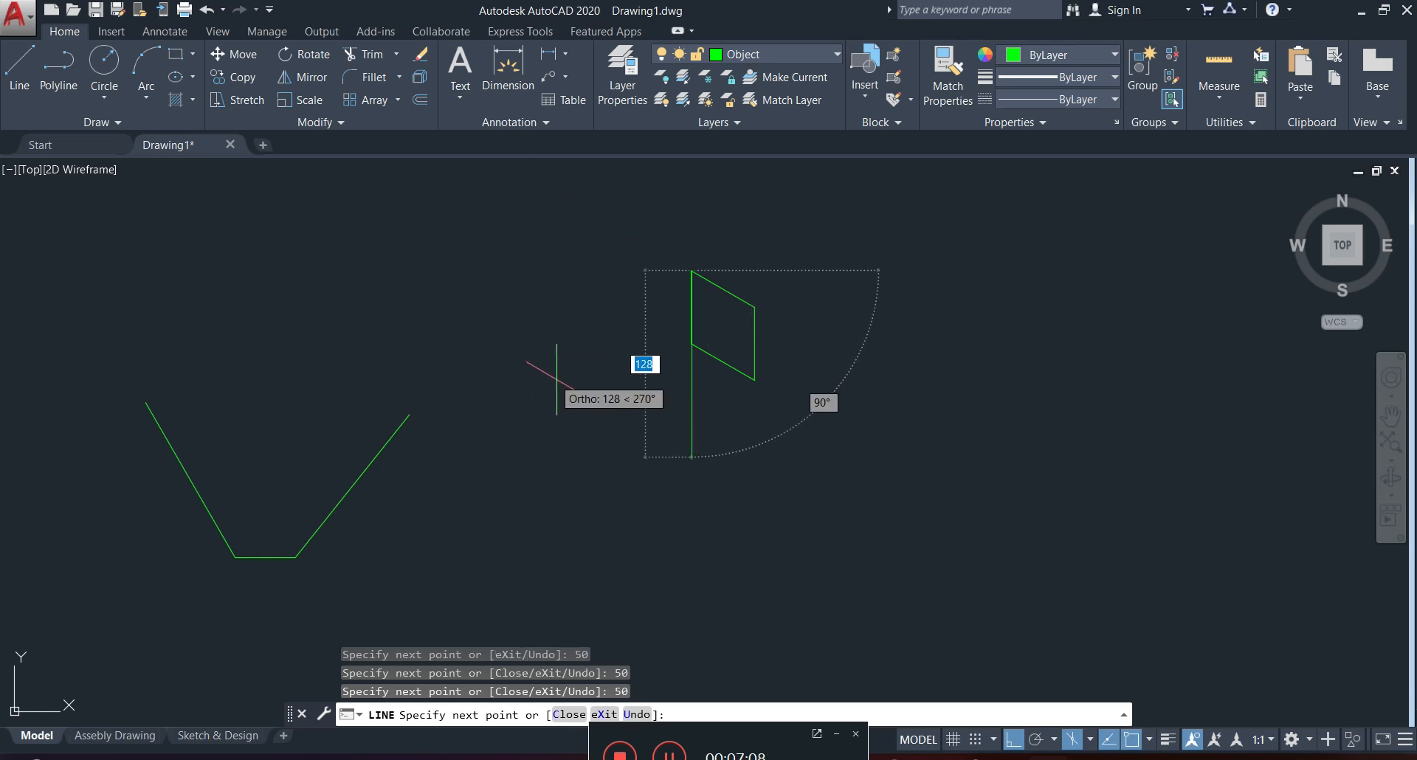
{"action": "key", "text": "Escape"}
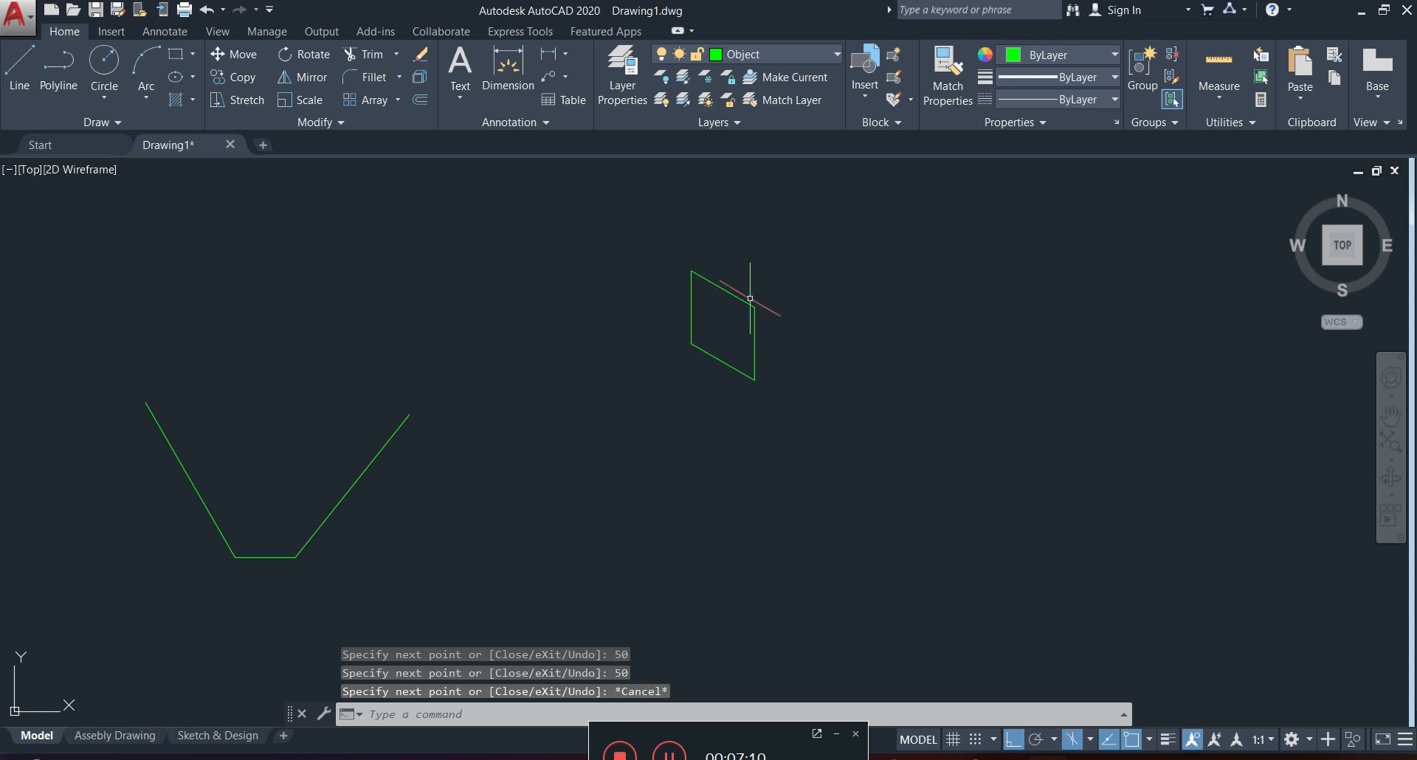
Switch to isoplane Right and draw a closed isometric square with 50-unit sides to the right of the left-isoplane square.
{"action": "scroll", "coordinate": [745, 294], "scroll_direction": "up", "scroll_amount": 4}
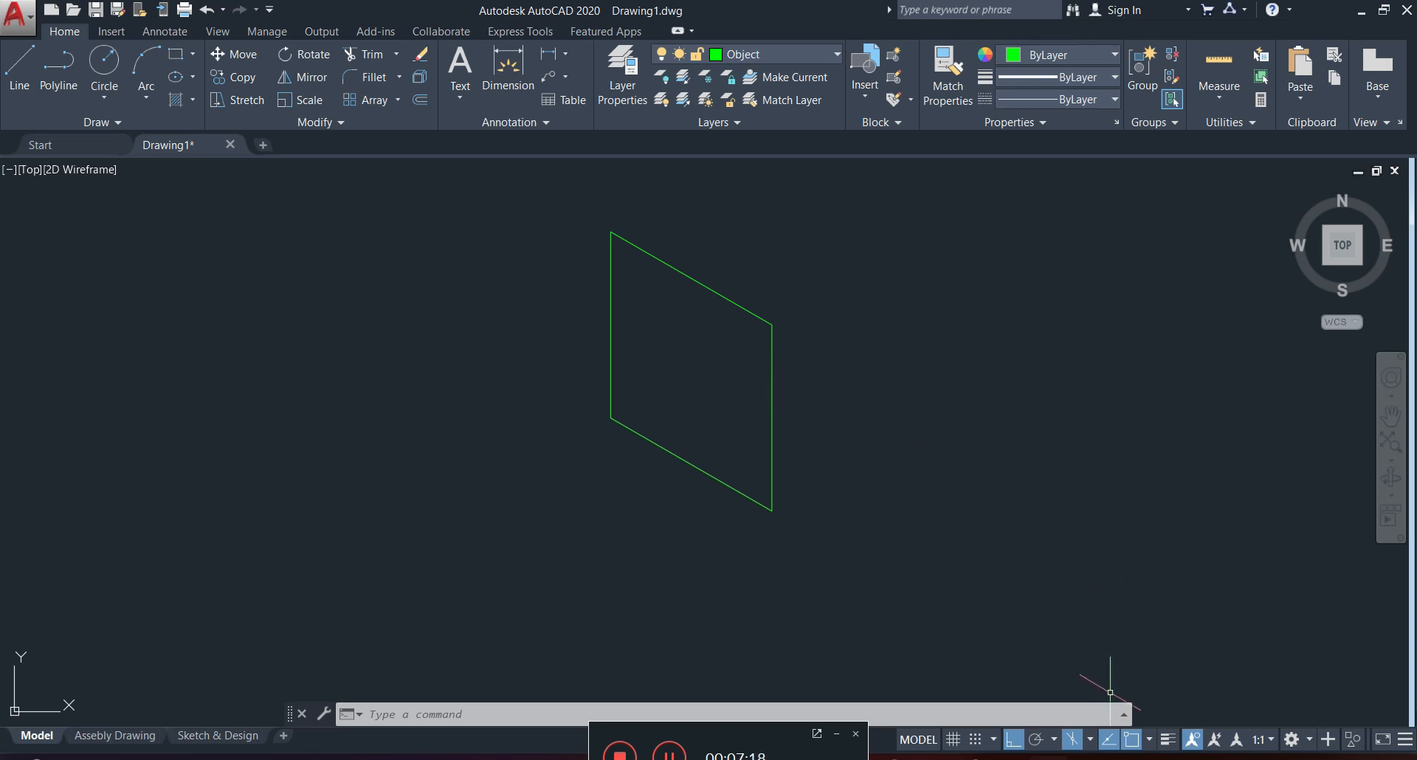
{"action": "left_click", "coordinate": [1090, 740]}
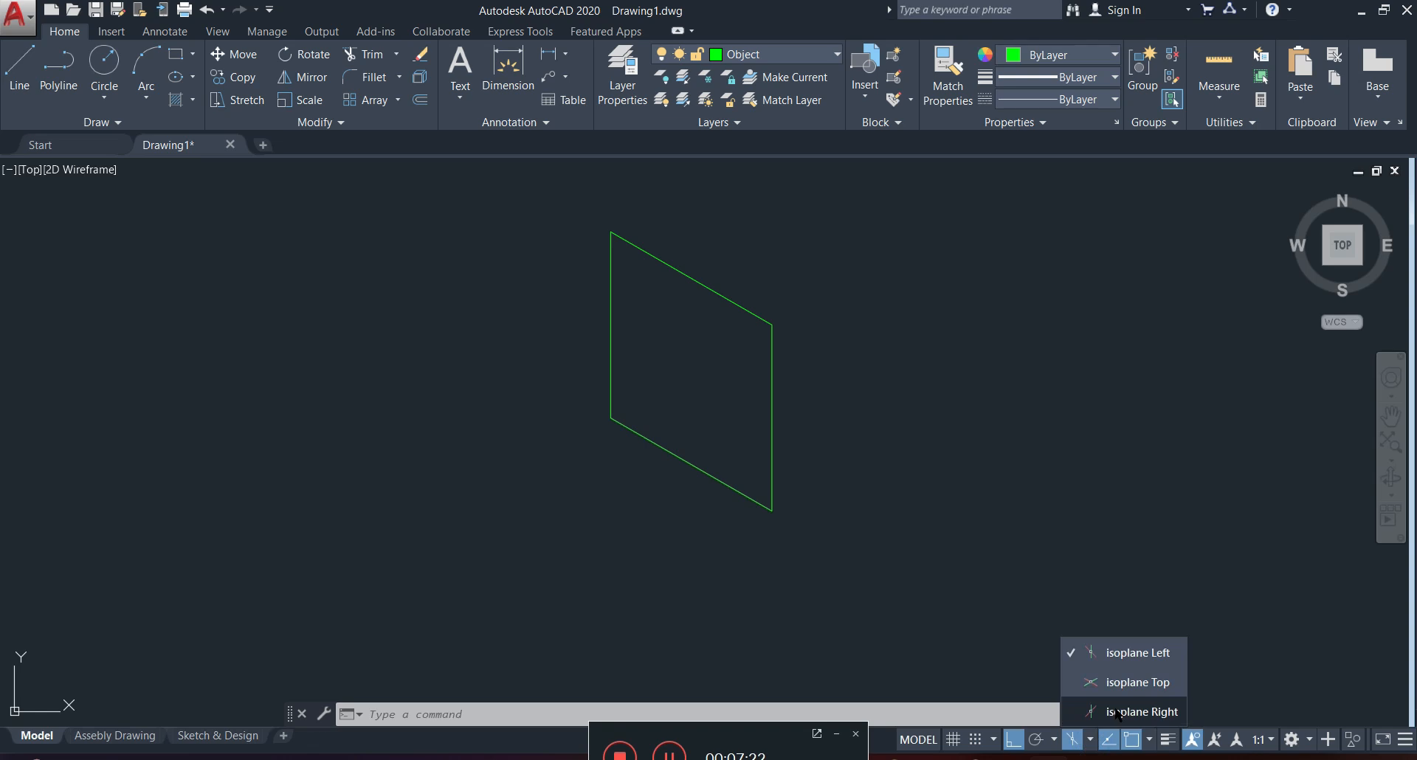
{"action": "left_click", "coordinate": [1122, 710]}
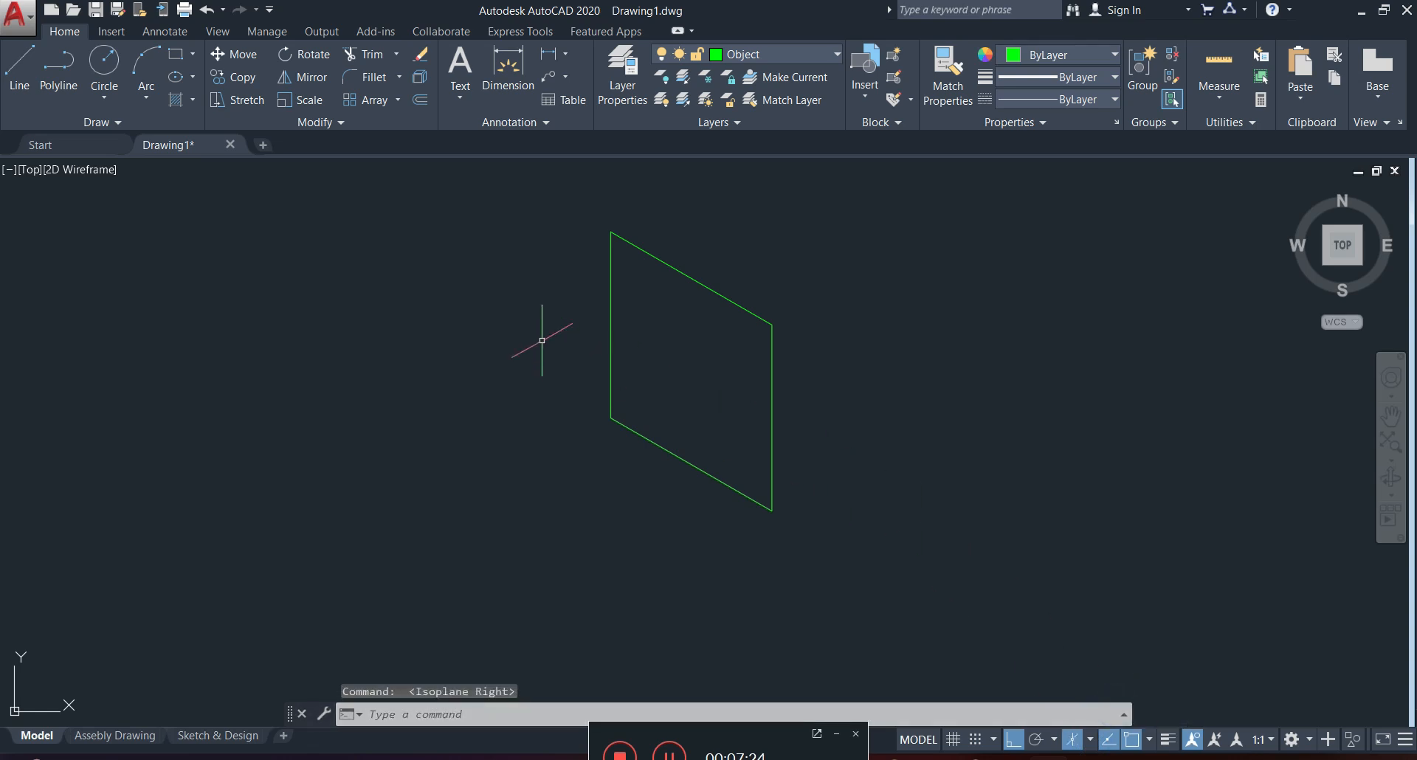
{"action": "left_click", "coordinate": [20, 70]}
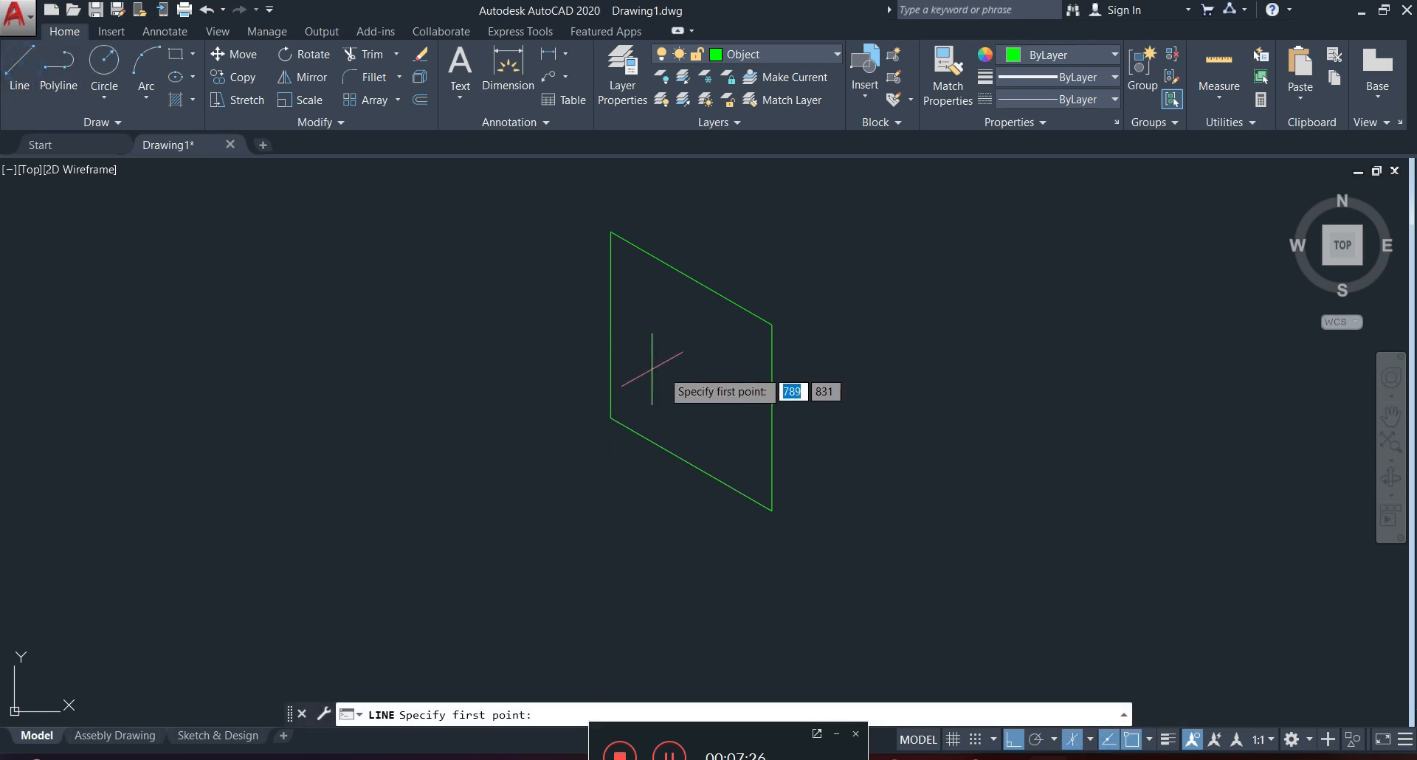
{"action": "left_click", "coordinate": [941, 323]}
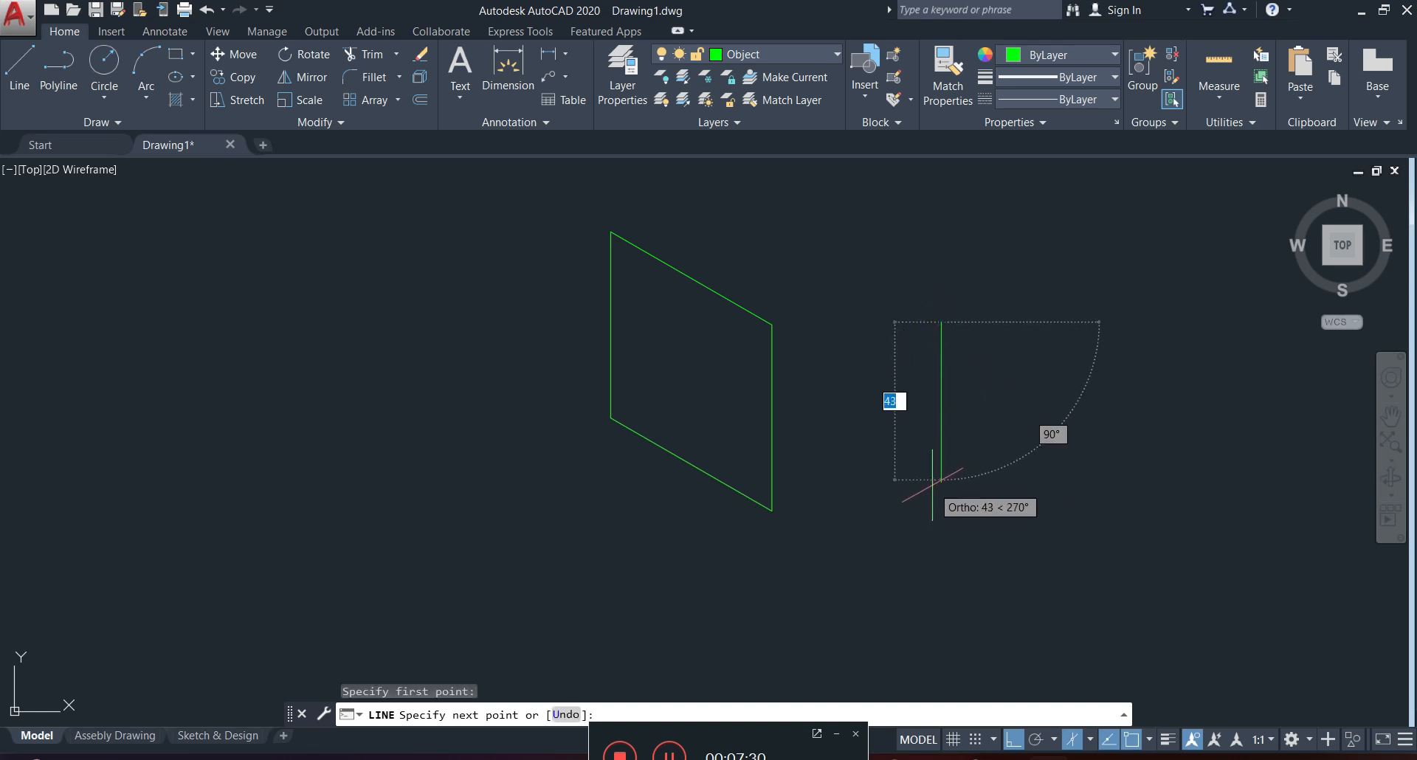
{"action": "type", "text": "50"}
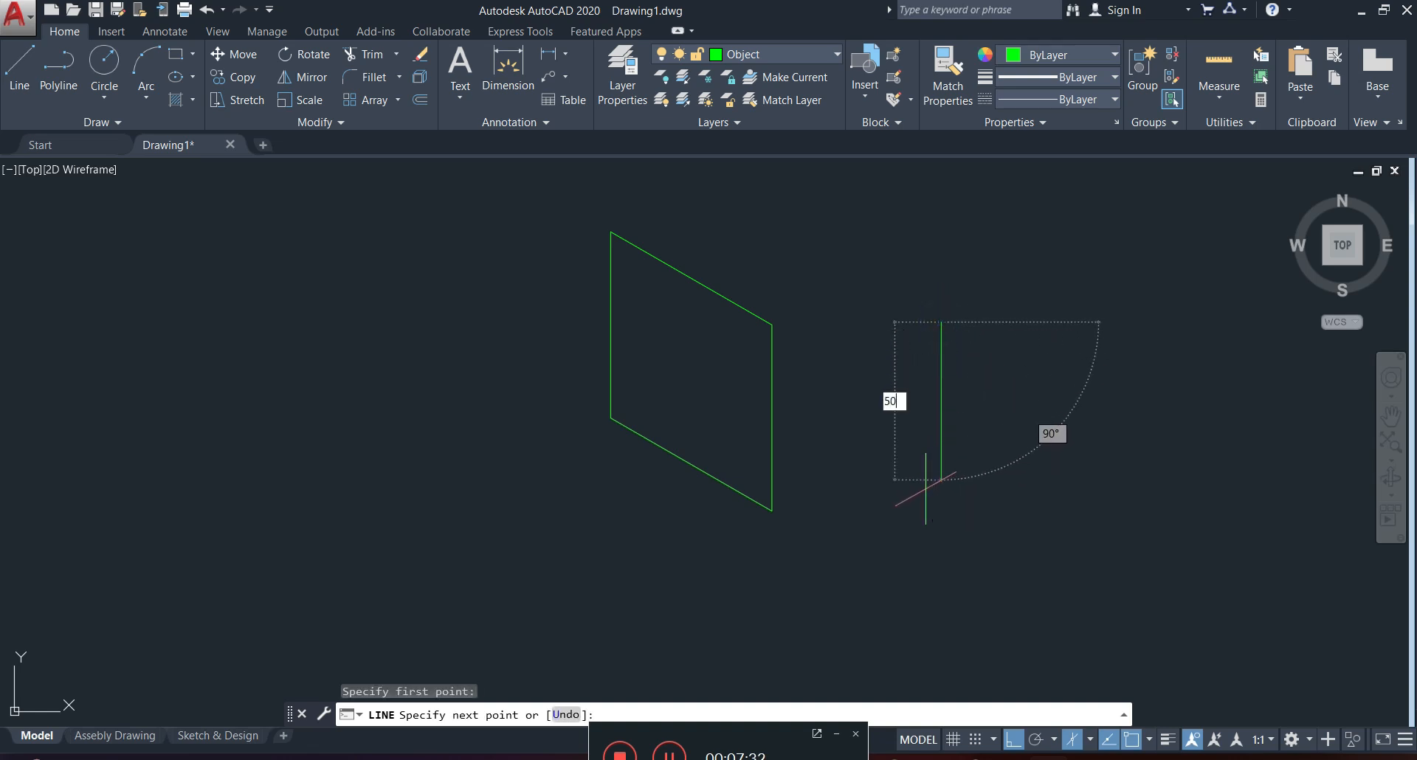
{"action": "key", "text": "Return"}
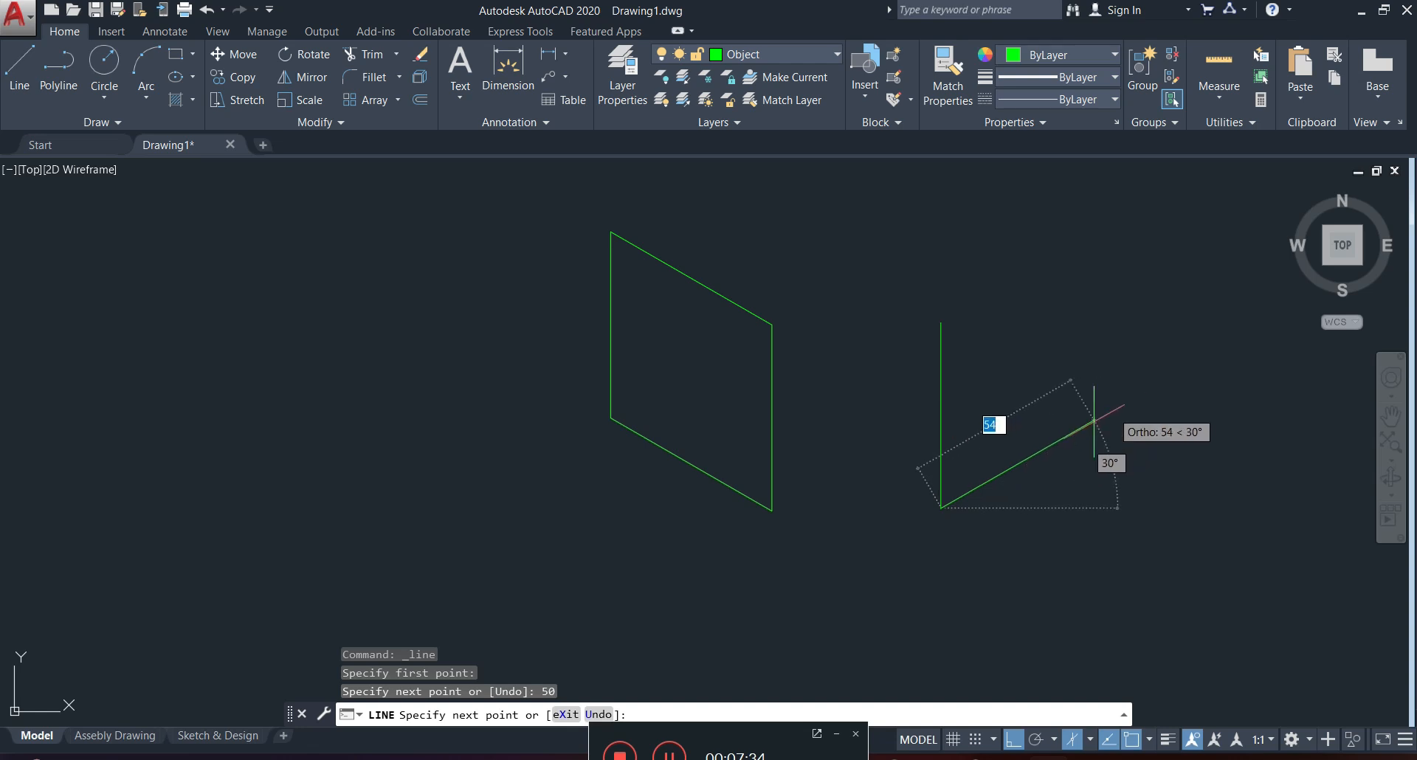
{"action": "type", "text": "5"}
{"action": "key", "text": "Return"}
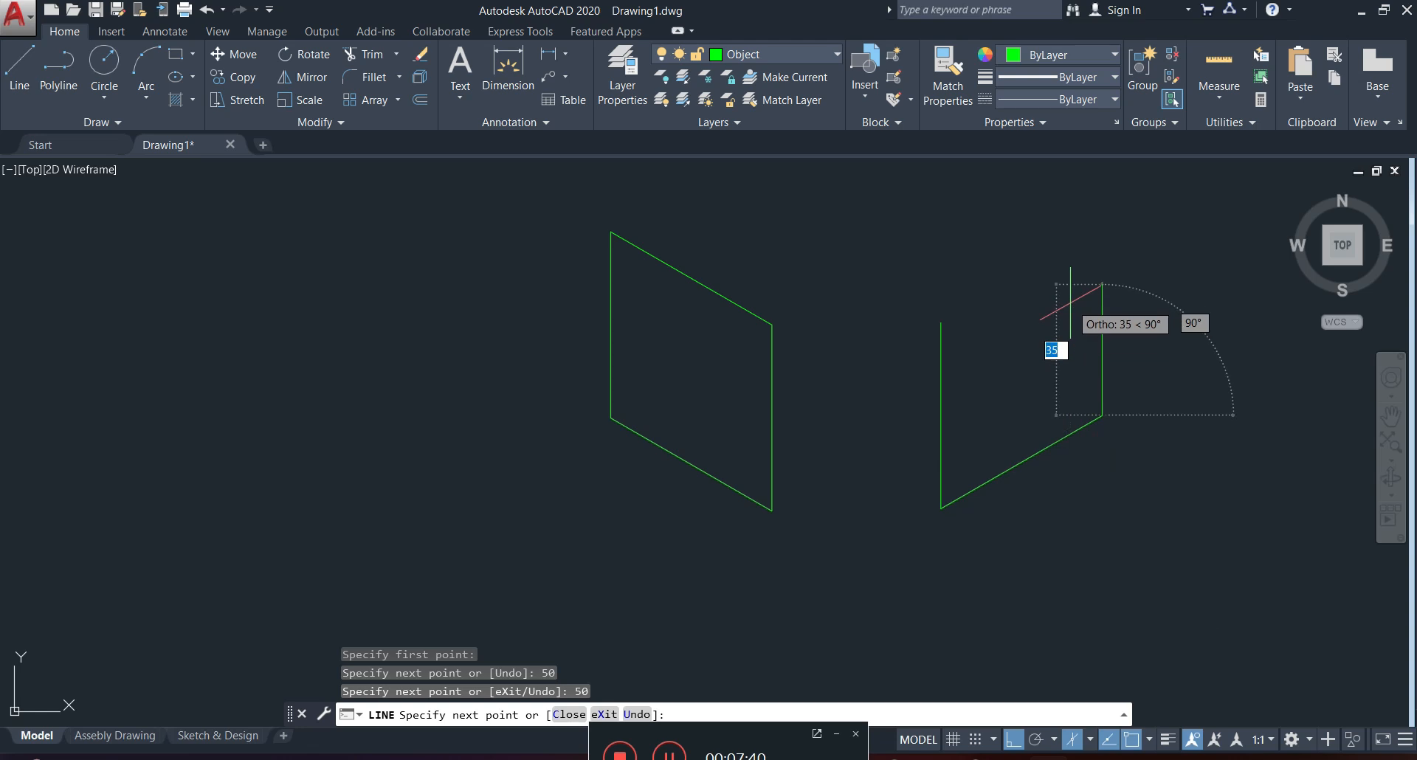
{"action": "type", "text": "50"}
{"action": "key", "text": "Return"}
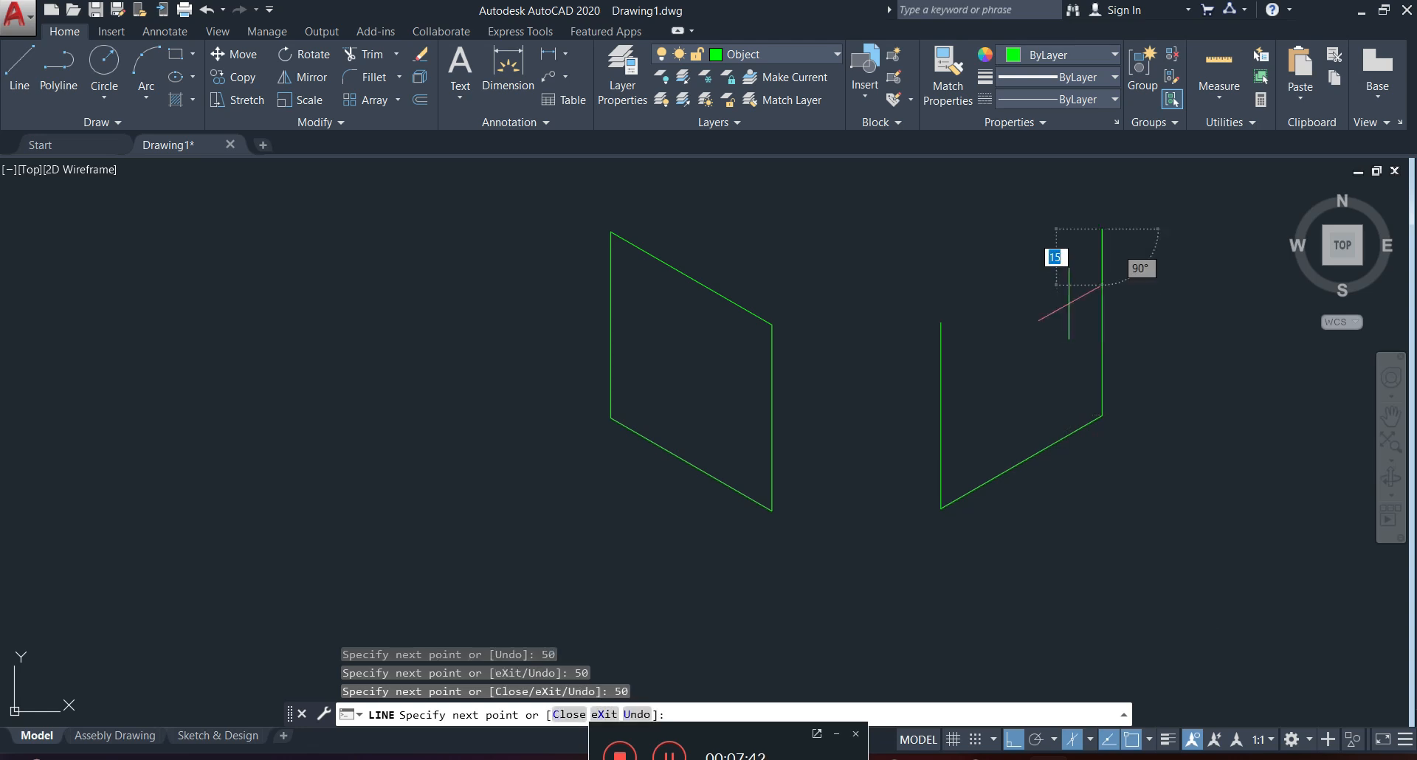
{"action": "type", "text": "50"}
{"action": "key", "text": "Return"}
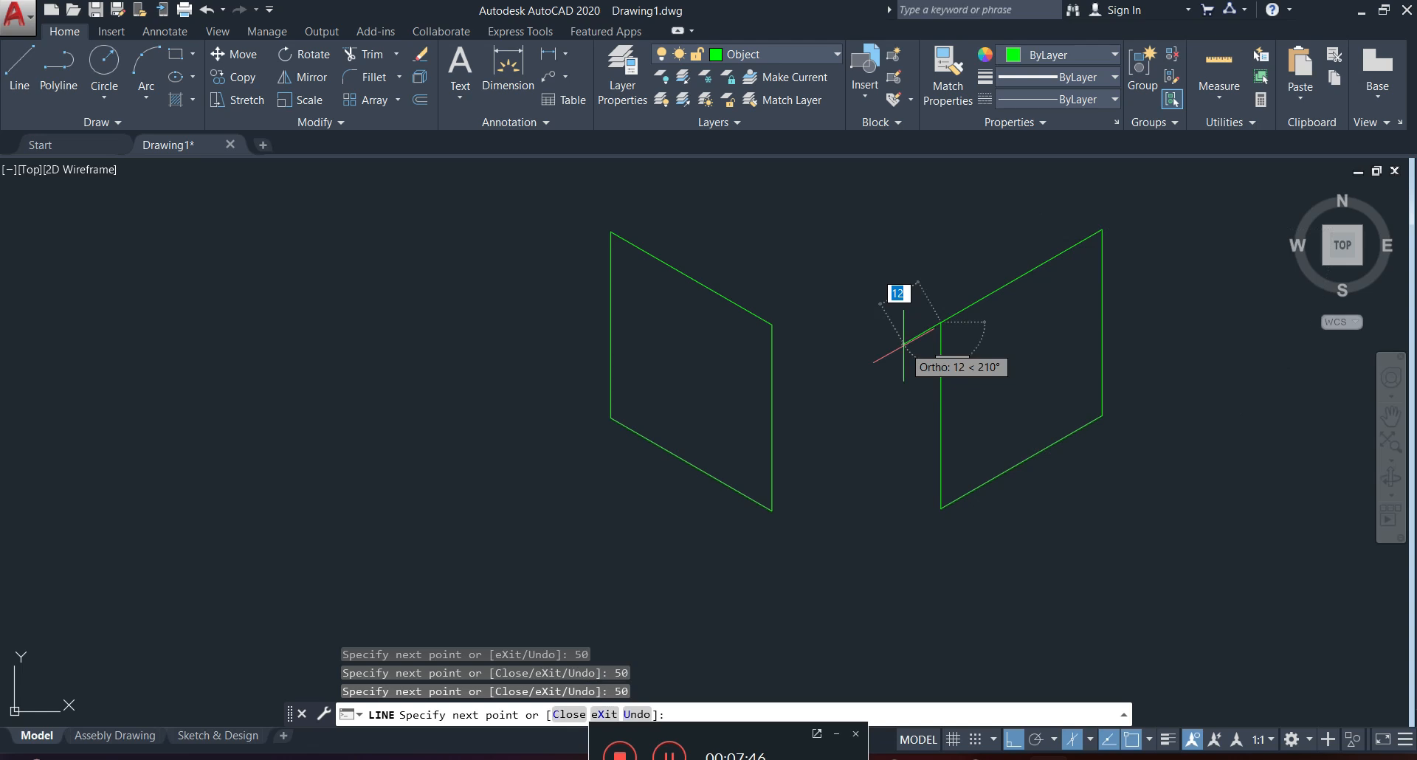
{"action": "key", "text": "Escape"}
Switch to isoplane Top and draw a closed isometric square with 50-unit sides above and between the other two squares.
{"action": "scroll", "coordinate": [909, 344], "scroll_direction": "down", "scroll_amount": 2}
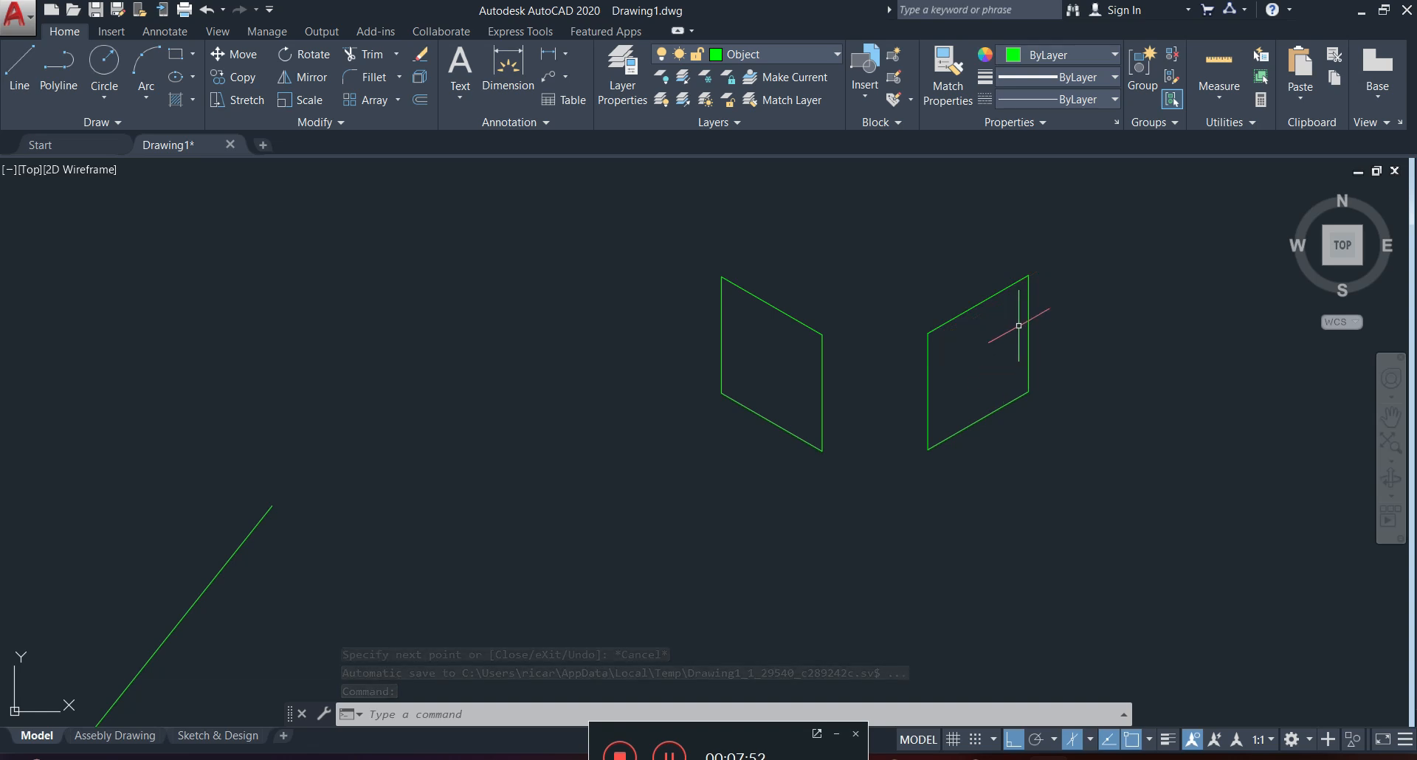
{"action": "left_click", "coordinate": [1090, 740]}
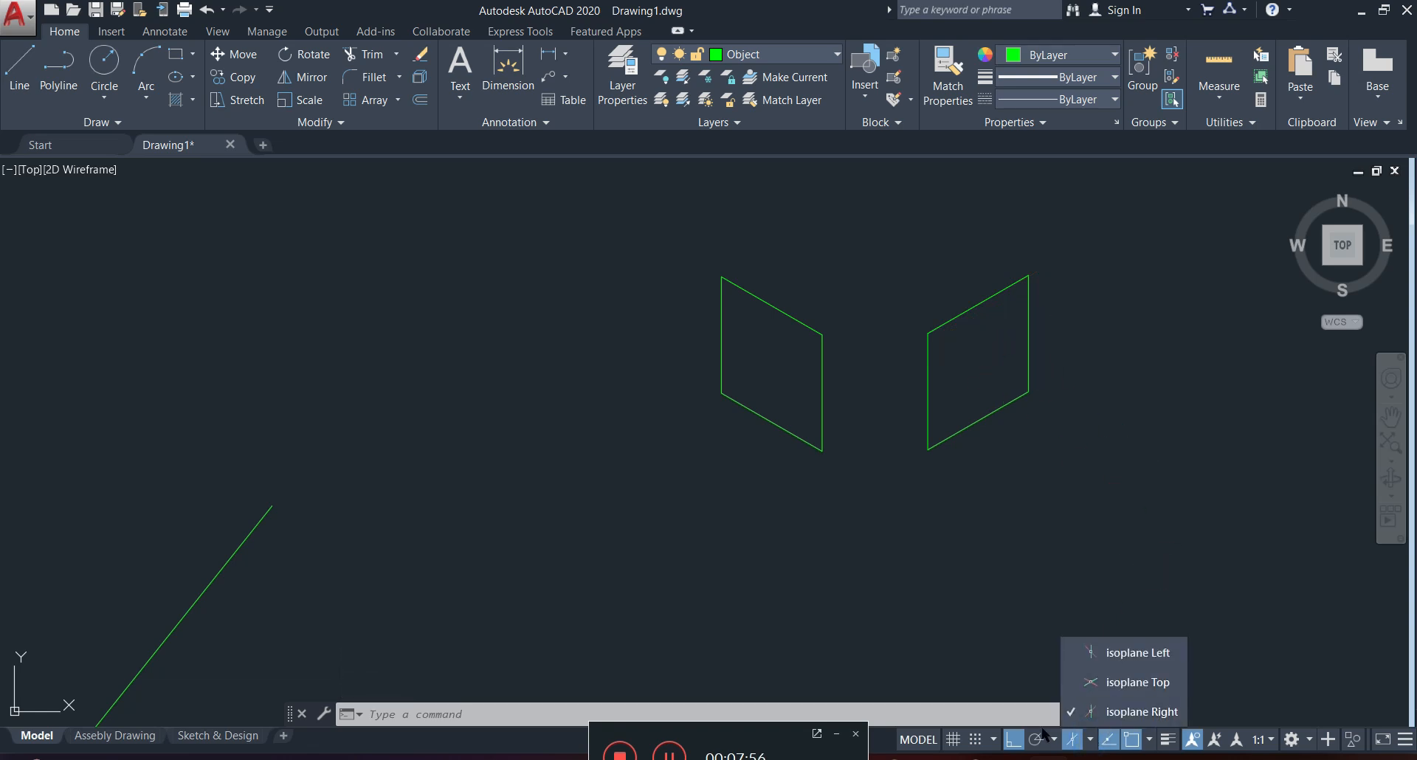
{"action": "left_click", "coordinate": [1095, 686]}
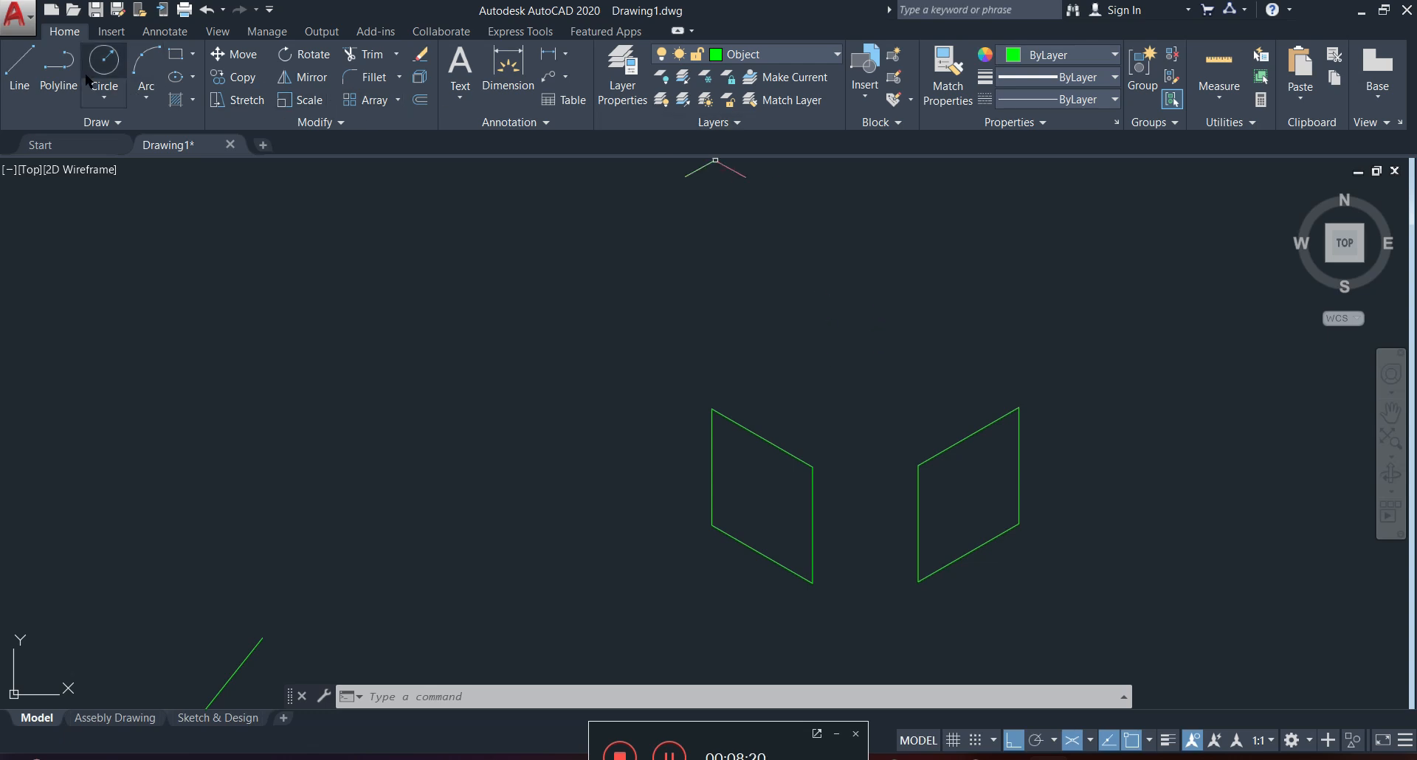
{"action": "left_click", "coordinate": [22, 68]}
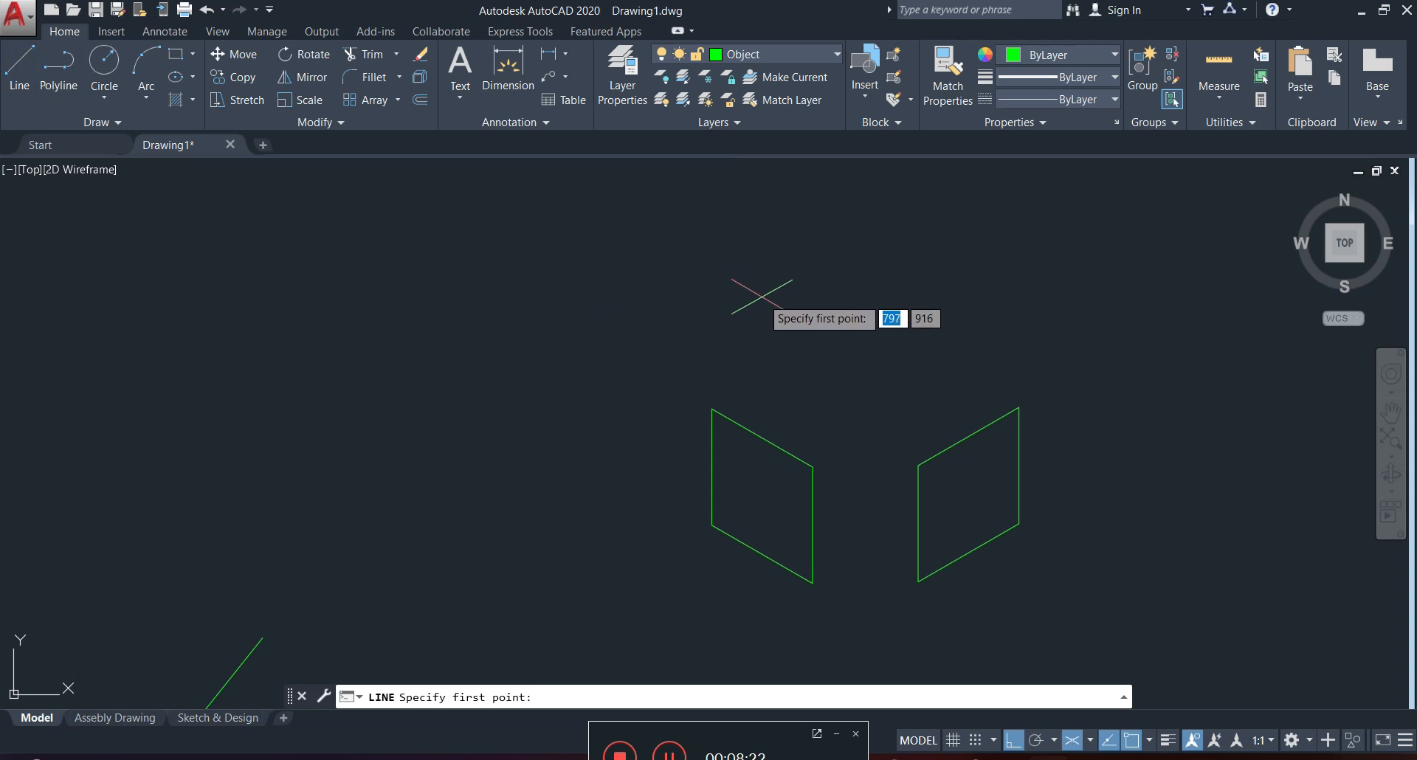
{"action": "left_click", "coordinate": [743, 297]}
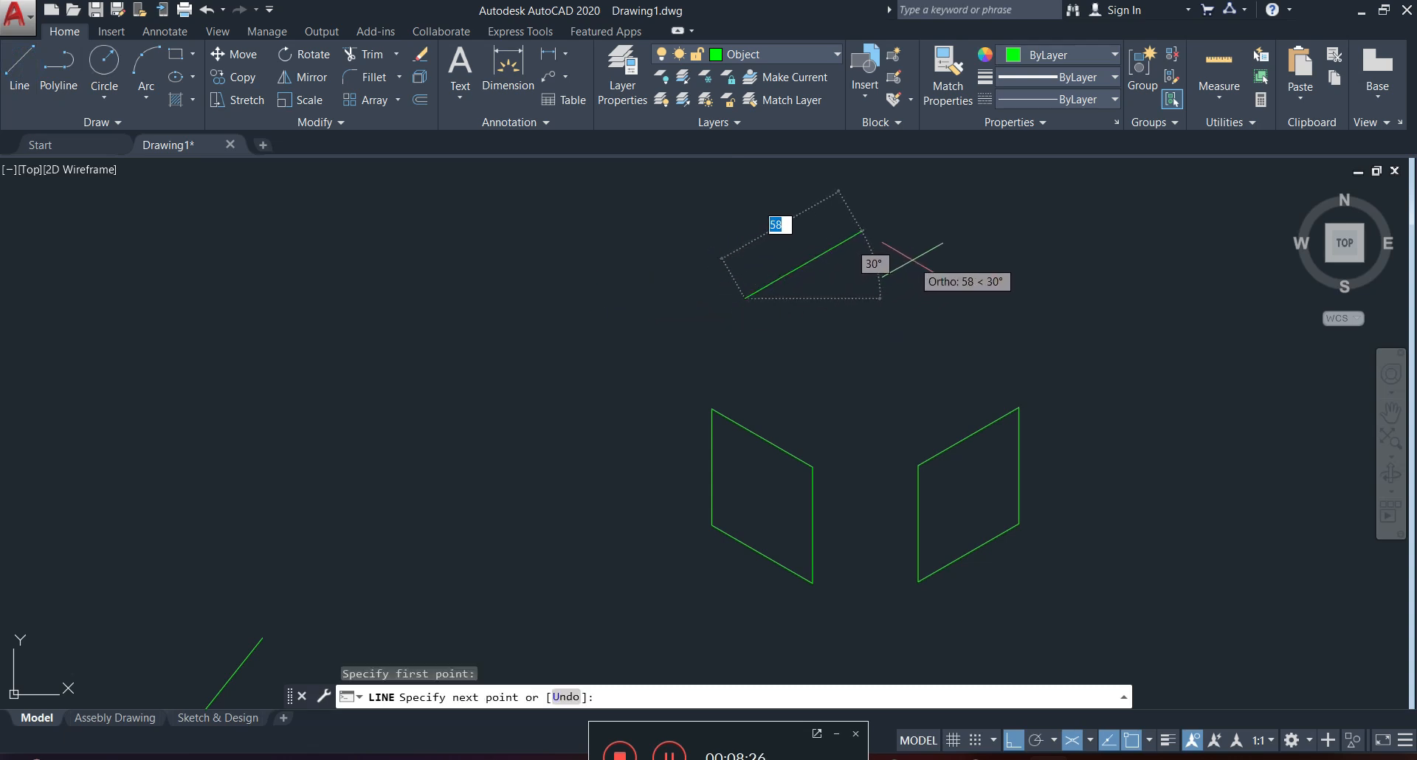
{"action": "type", "text": "50"}
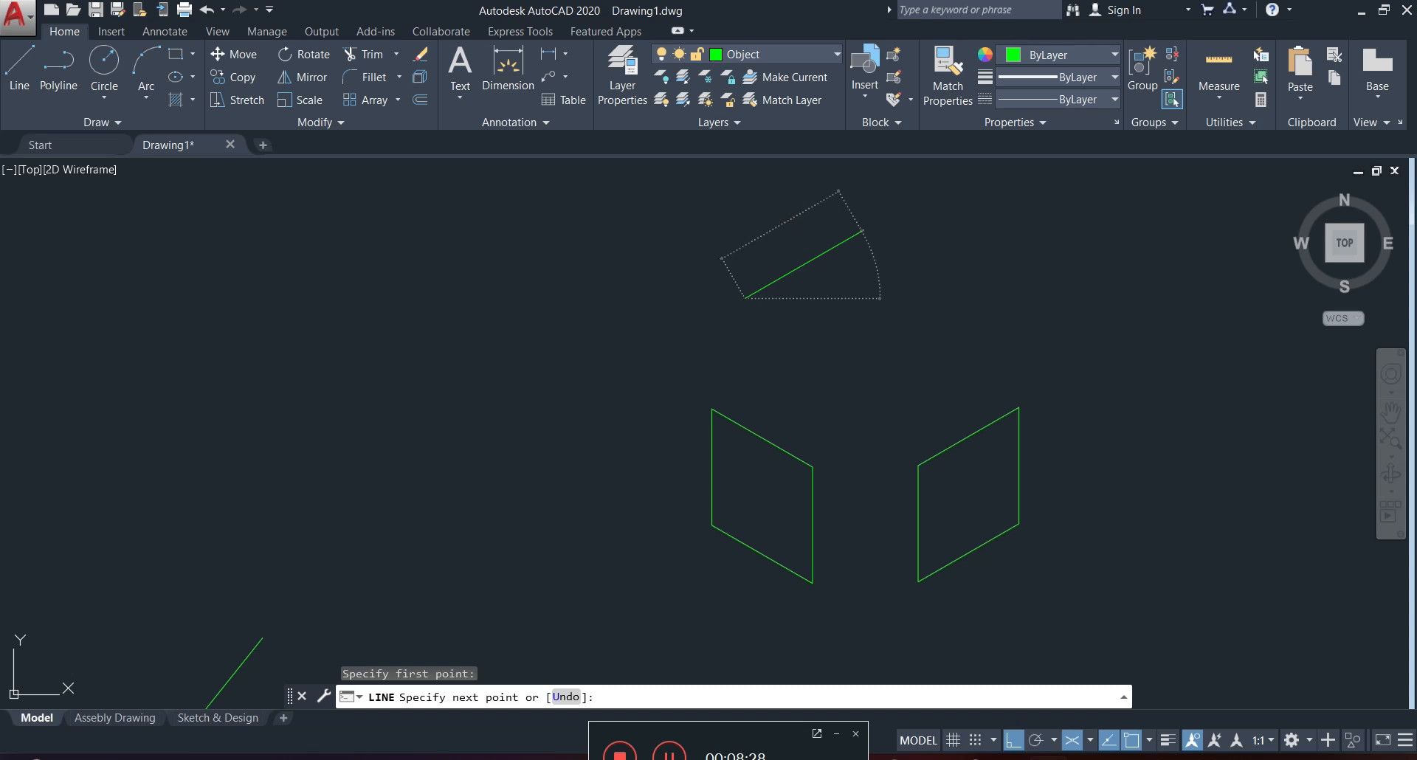
{"action": "key", "text": "Return"}
{"action": "type", "text": "50"}
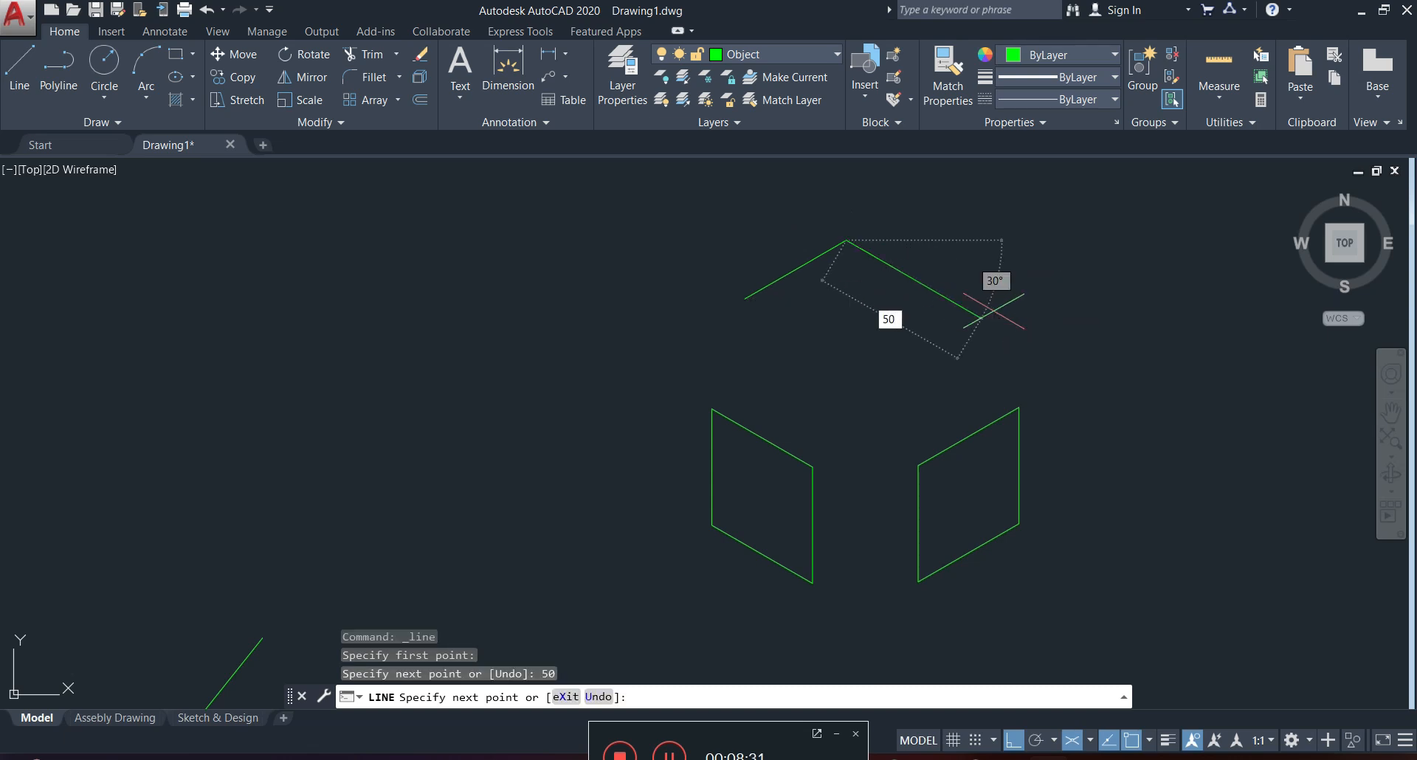
{"action": "key", "text": "Return"}
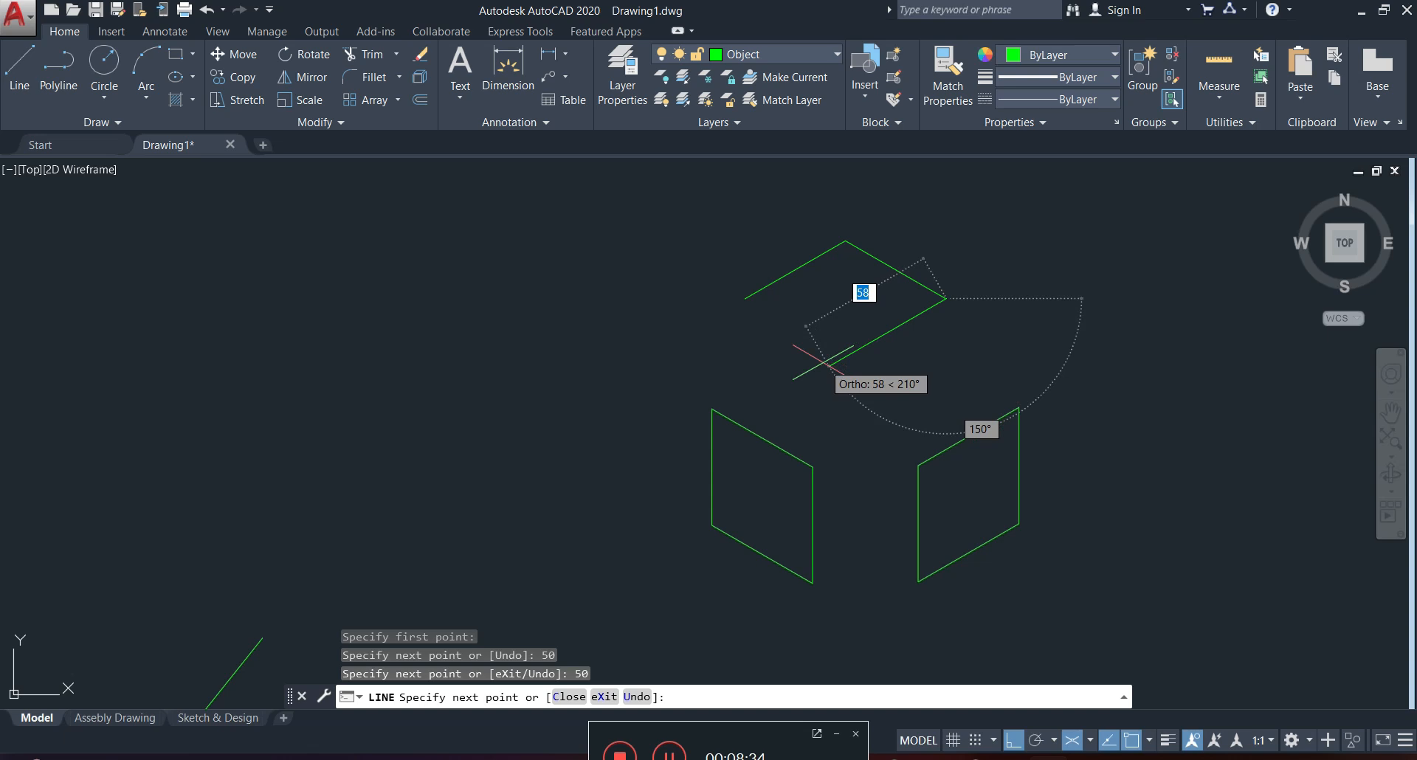
{"action": "type", "text": "50"}
{"action": "key", "text": "Return"}
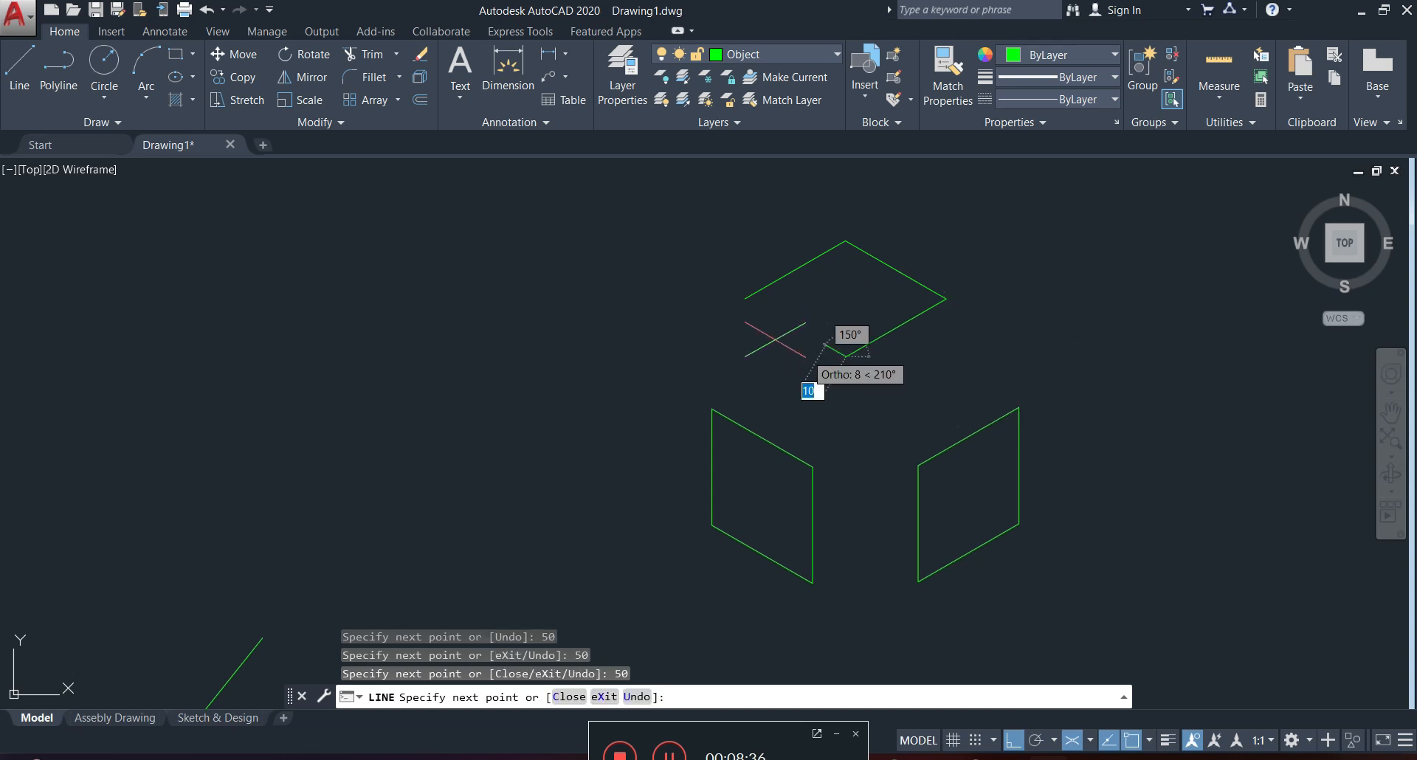
{"action": "type", "text": "5"}
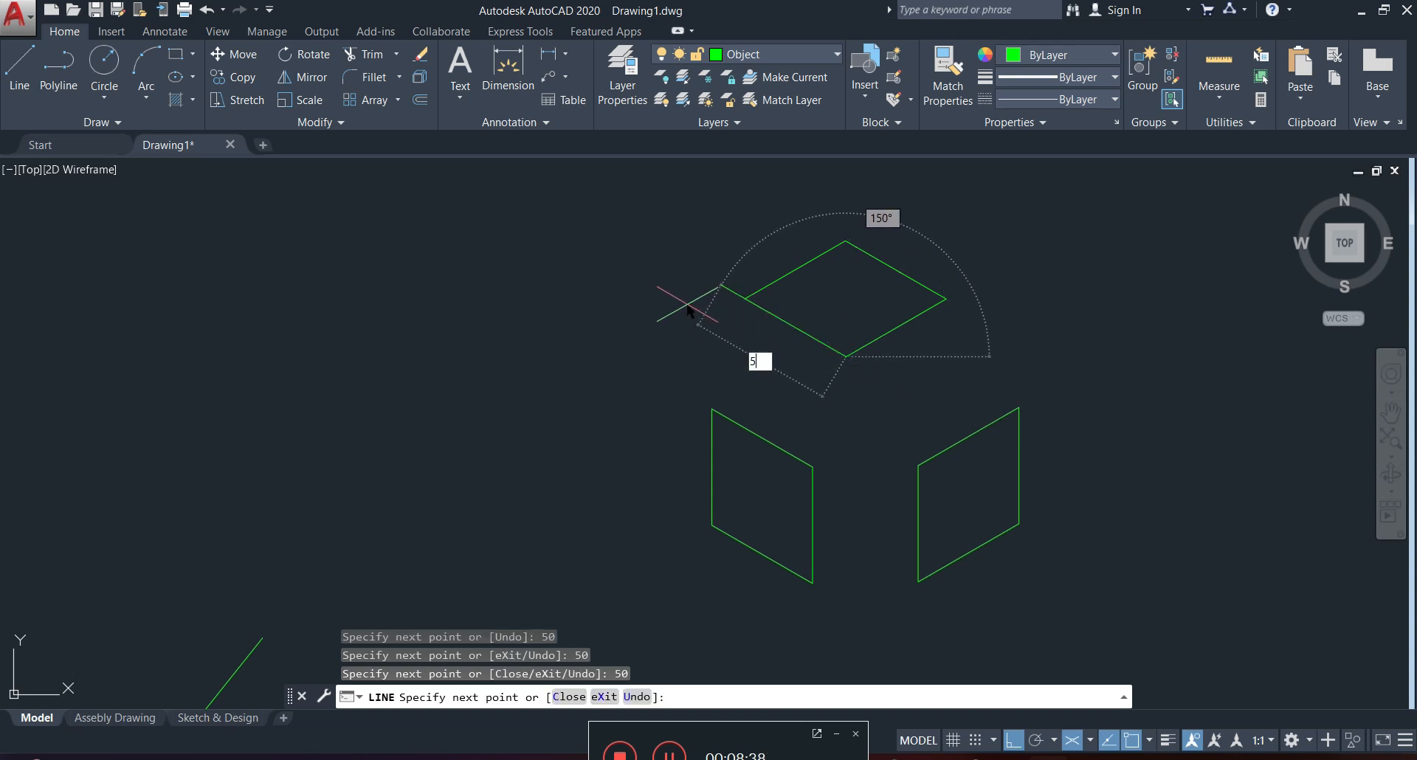
{"action": "type", "text": "0"}
{"action": "key", "text": "Return"}
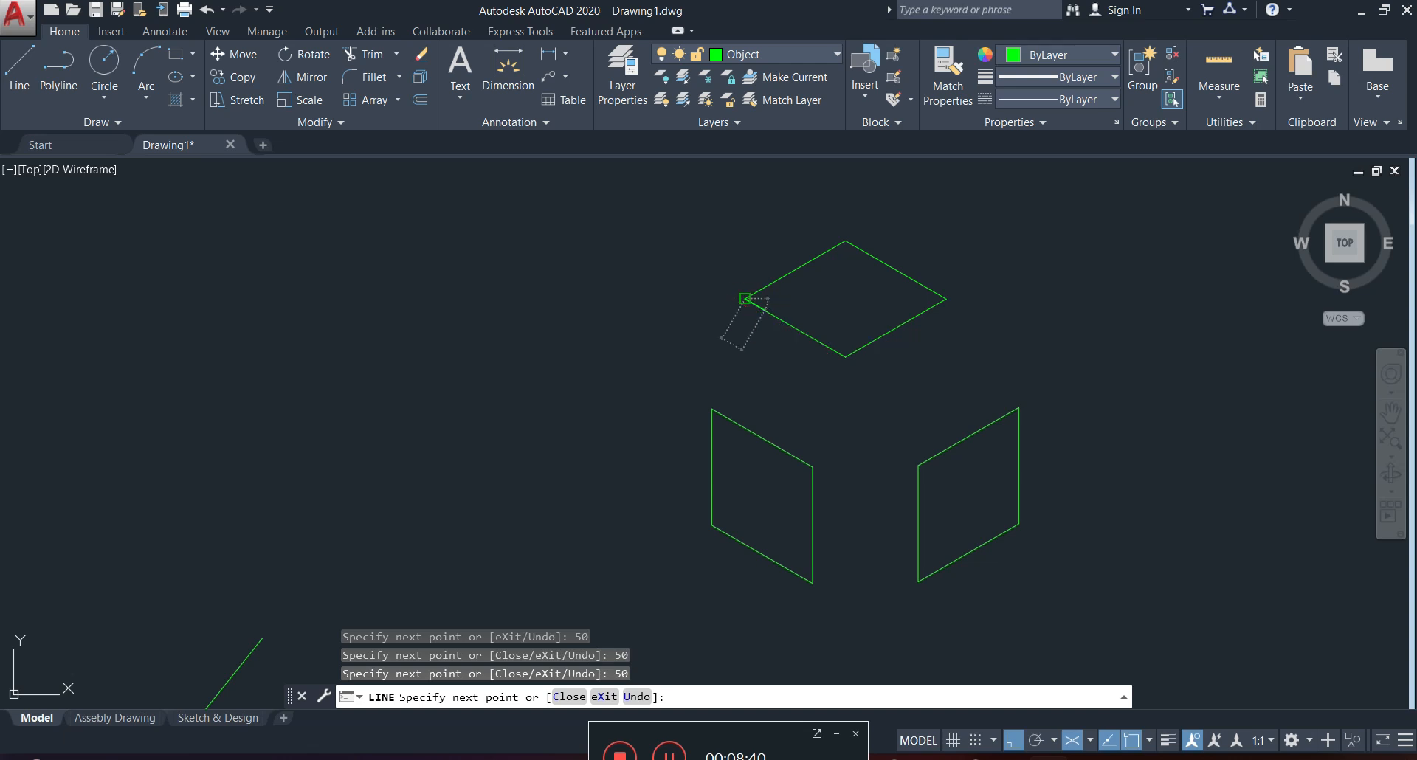
{"action": "key", "text": "Escape"}
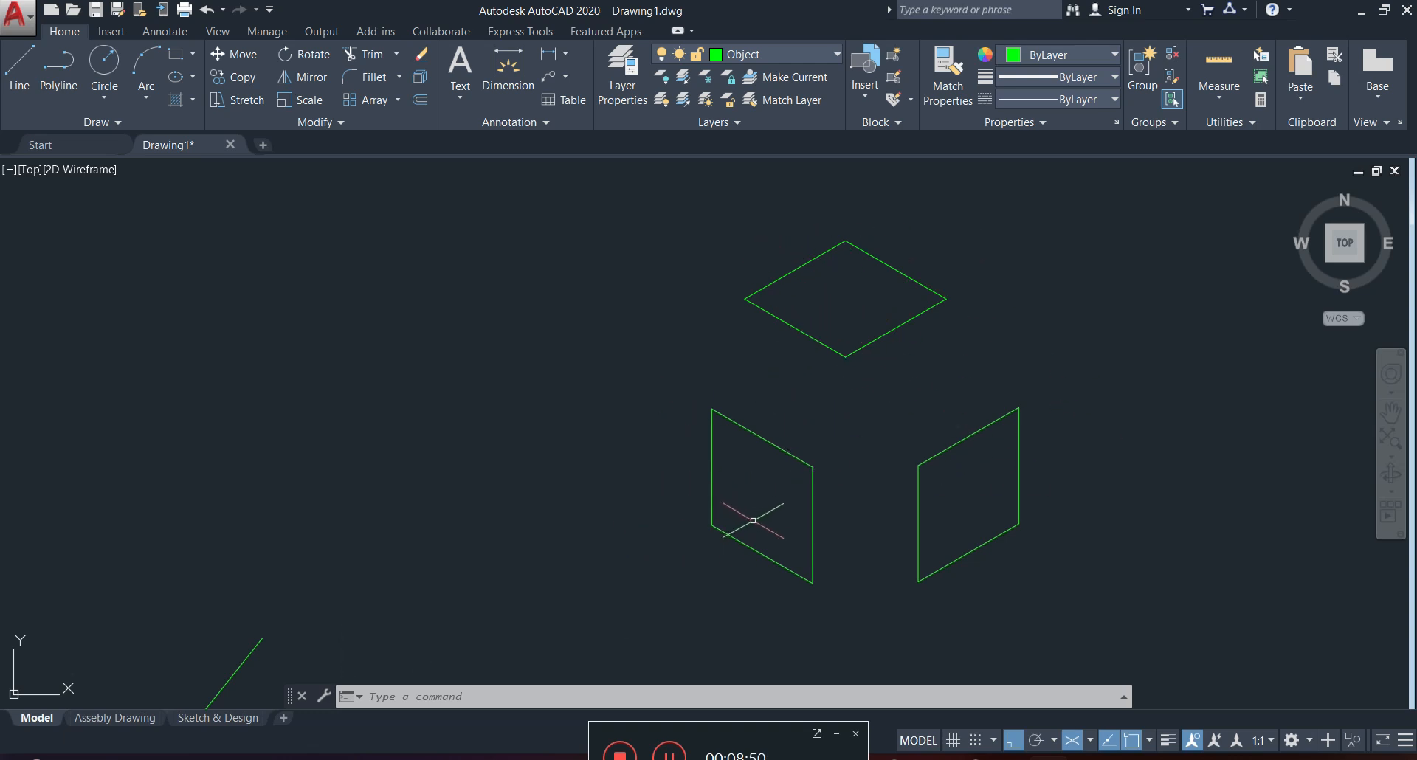
Cycle the active drawing plane through isoplane Left and isoplane Top, ending on isoplane Right.
{"action": "left_click", "coordinate": [1090, 740]}
{"action": "left_click", "coordinate": [1118, 649]}
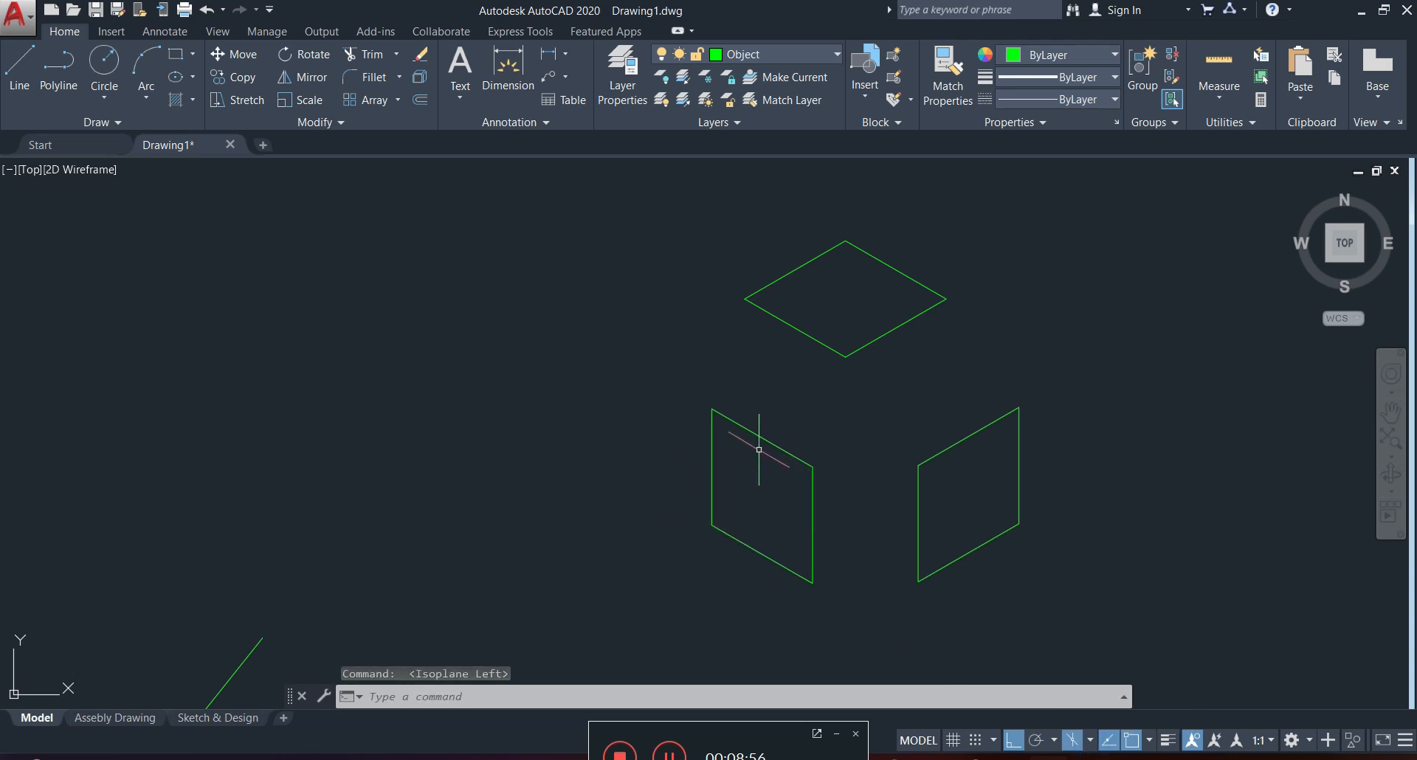
{"action": "left_click", "coordinate": [1089, 740]}
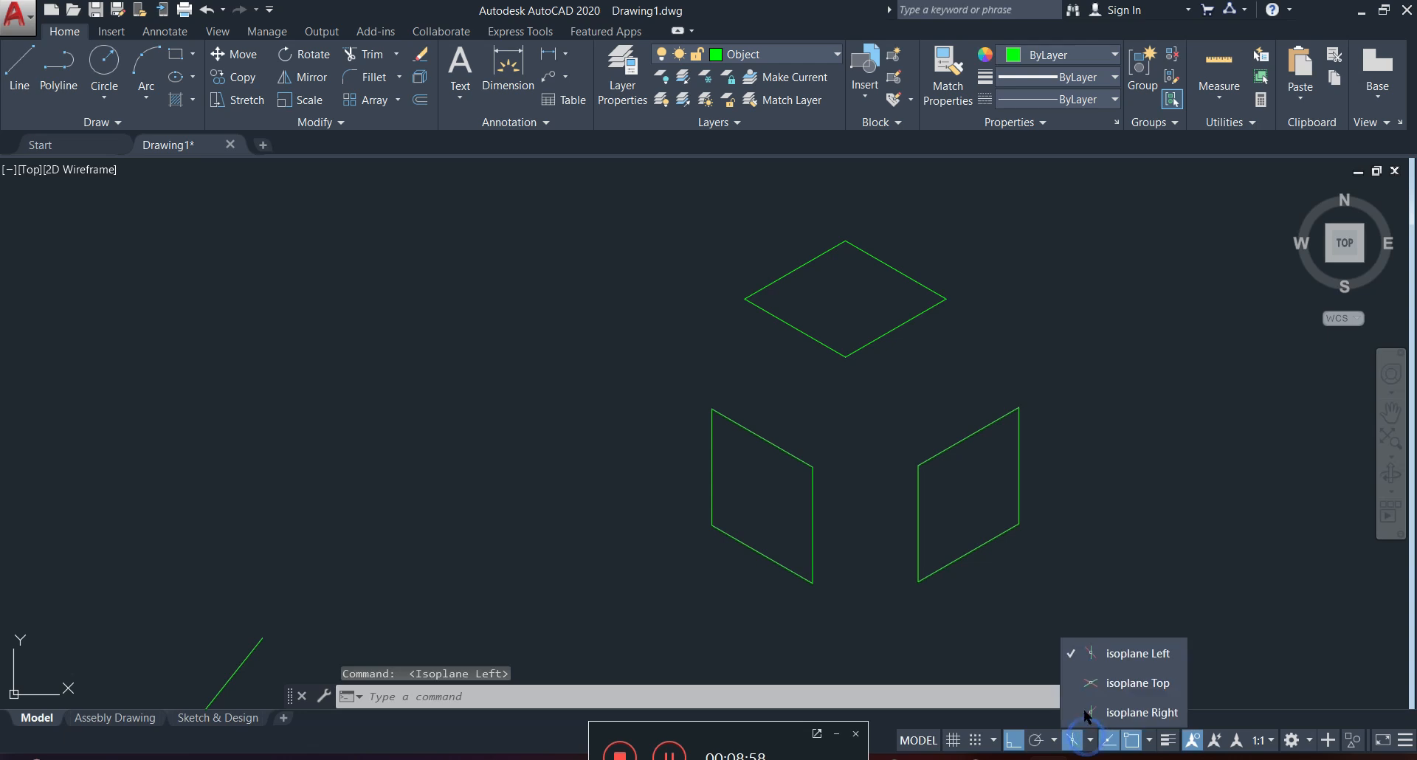
{"action": "left_click", "coordinate": [1123, 680]}
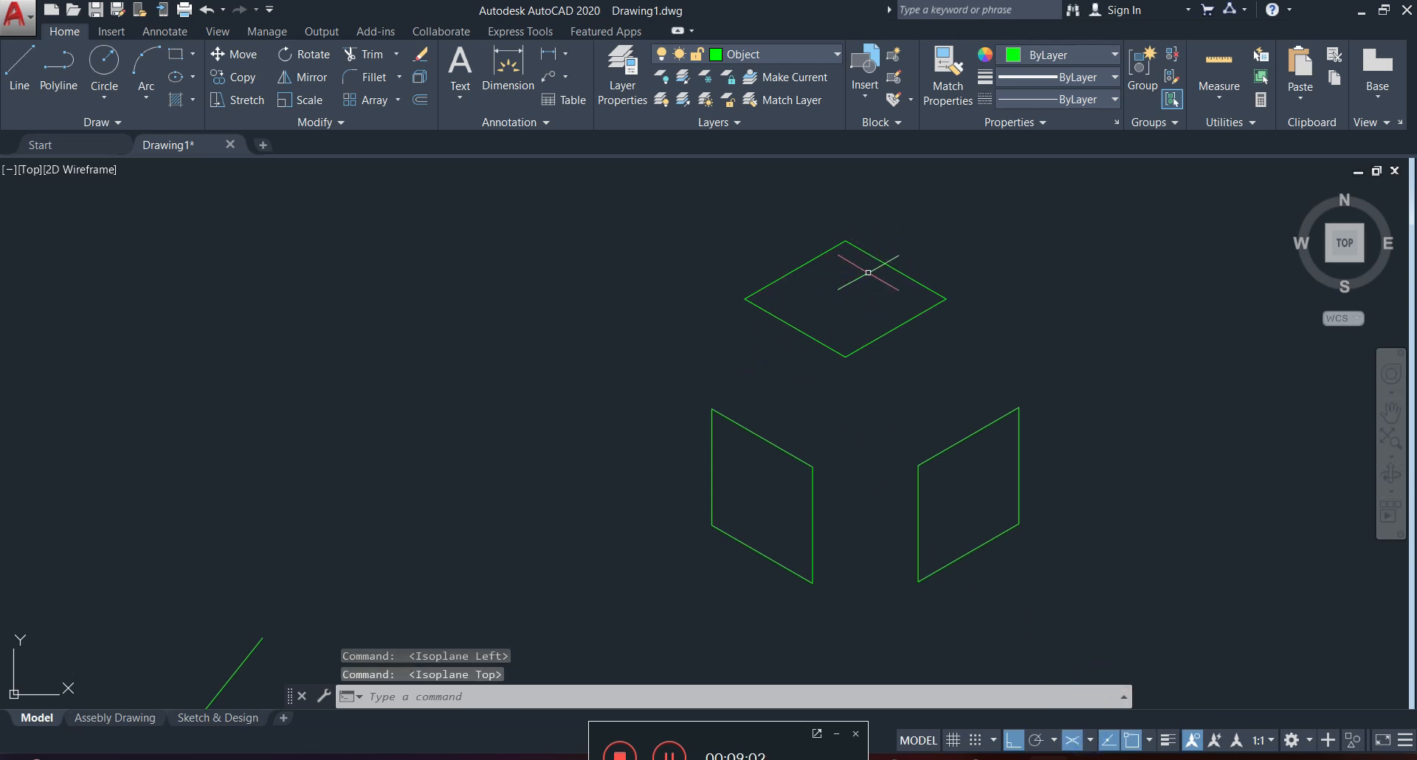
{"action": "left_click", "coordinate": [1089, 740]}
{"action": "left_click", "coordinate": [1124, 712]}
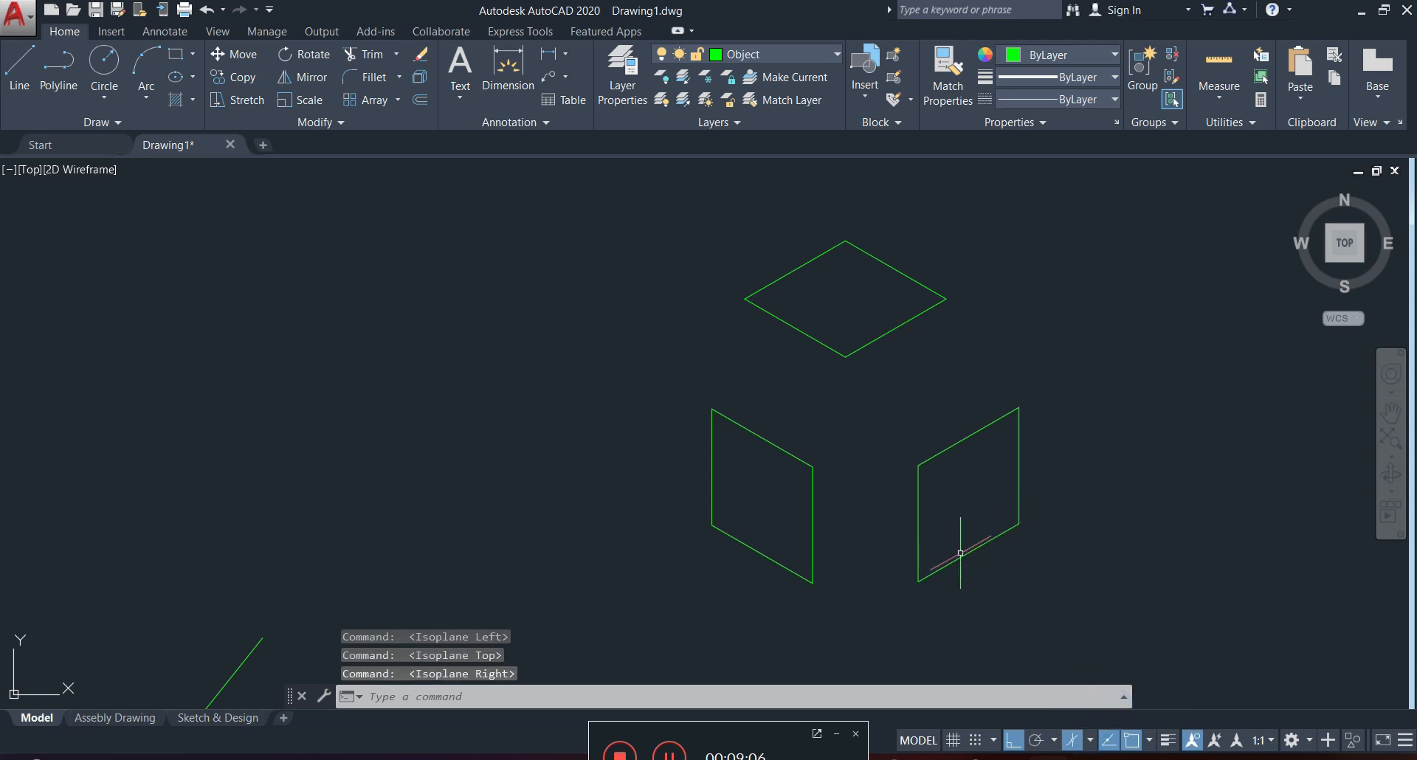
{"action": "key", "text": "Escape"}
Draw another closed isometric square with 50-unit sides on the right isoplane, in the empty area left of the three squares.
{"action": "mouse_move", "coordinate": [558, 351]}
{"action": "middle_mouse_down"}
{"action": "mouse_move", "coordinate": [616, 392]}
{"action": "mouse_move", "coordinate": [712, 368]}
{"action": "mouse_move", "coordinate": [725, 382]}
{"action": "middle_mouse_up"}
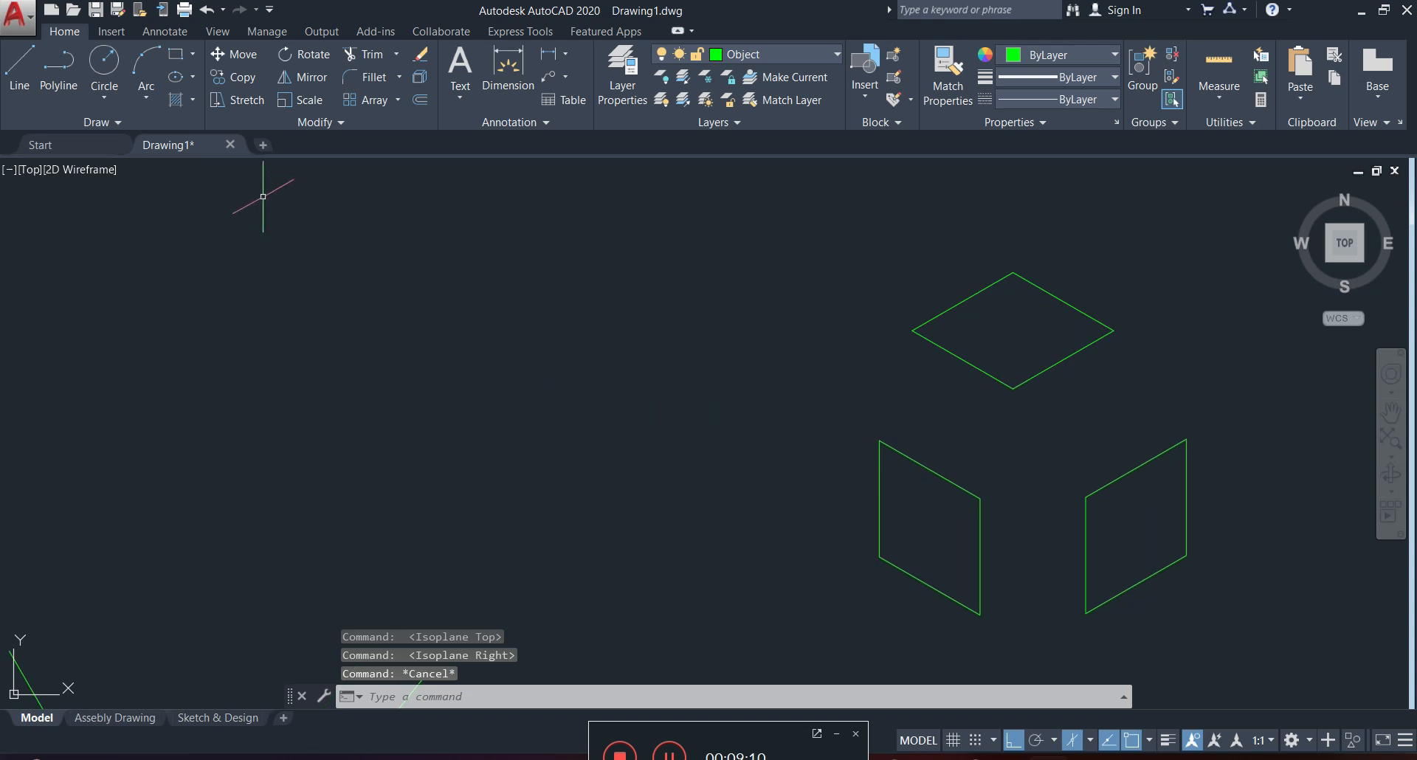
{"action": "left_click", "coordinate": [20, 63]}
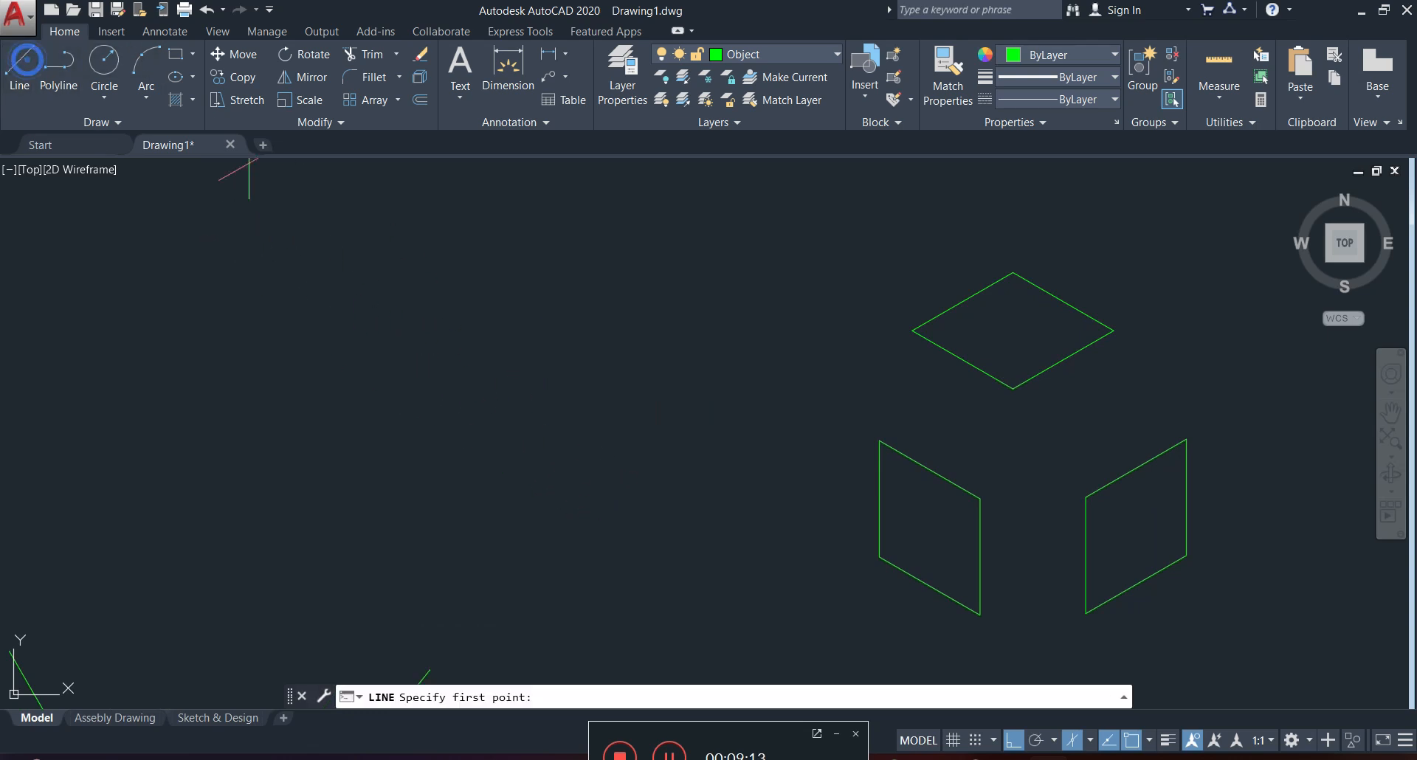
{"action": "left_click", "coordinate": [472, 357]}
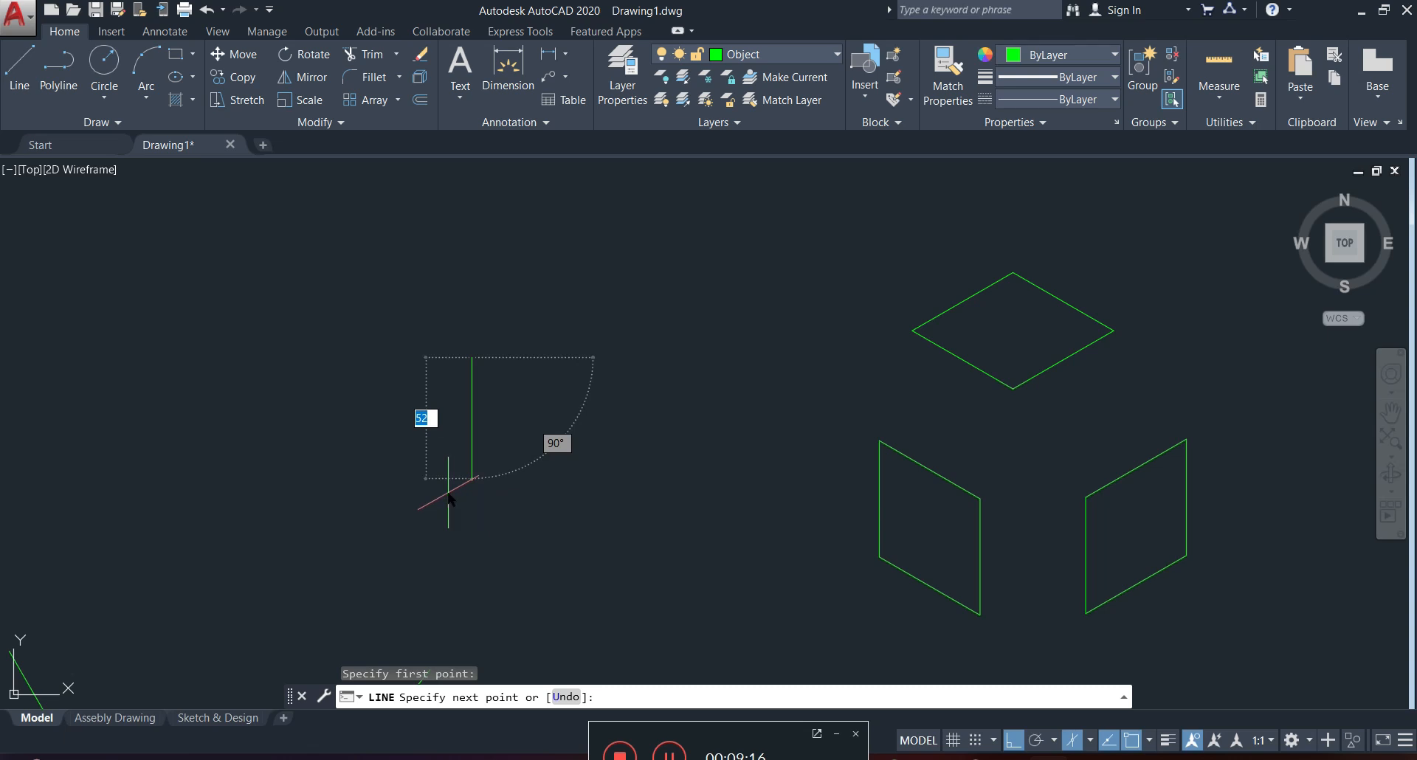
{"action": "type", "text": "50"}
{"action": "key", "text": "Return"}
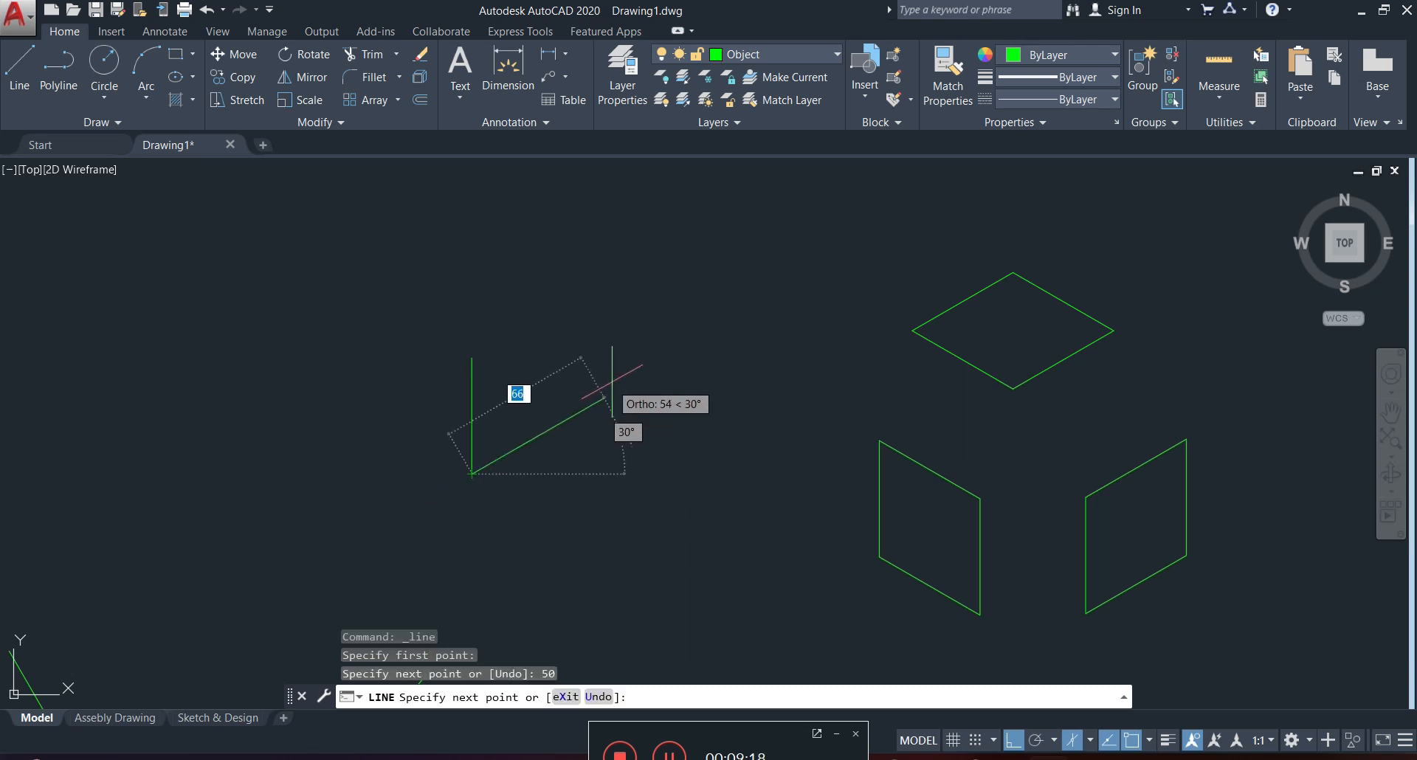
{"action": "type", "text": "50"}
{"action": "key", "text": "Return"}
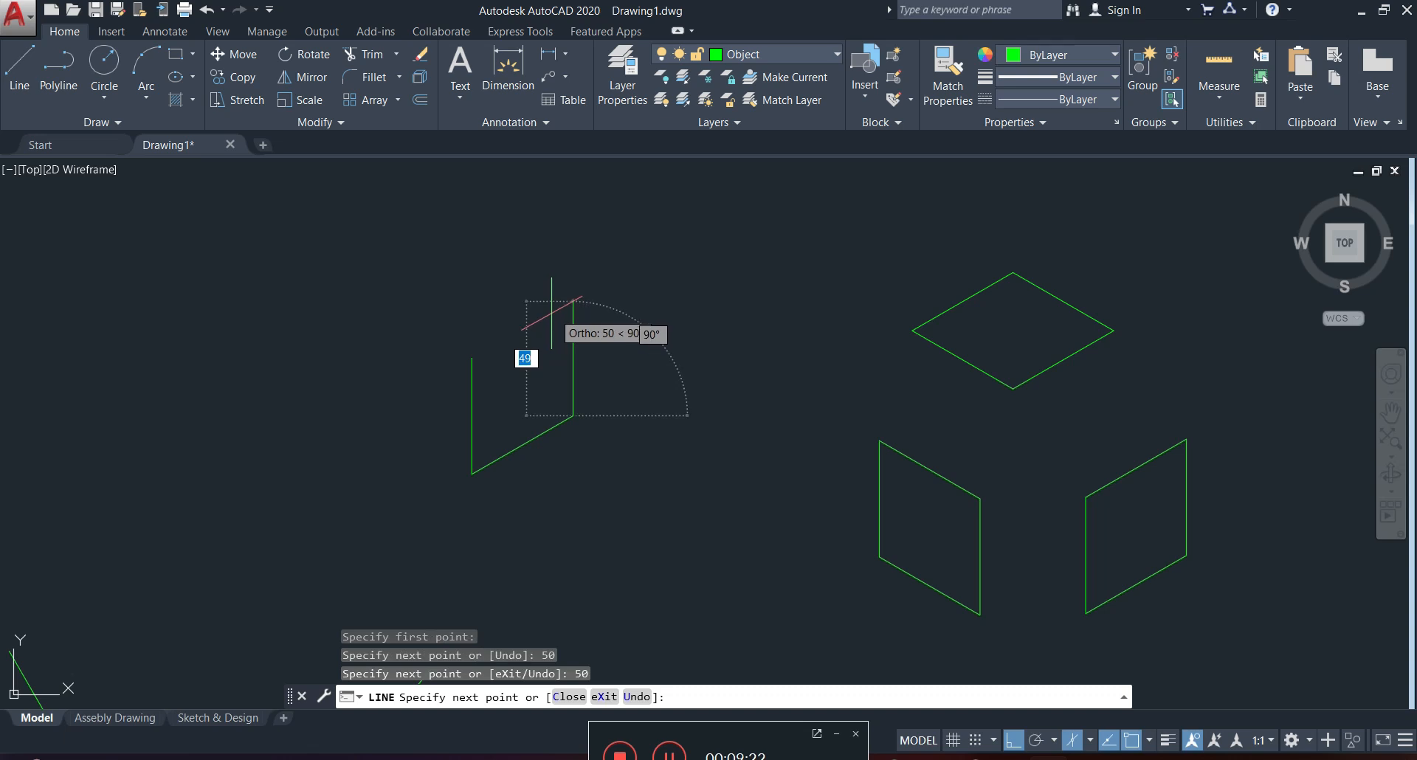
{"action": "type", "text": "50"}
{"action": "key", "text": "Return"}
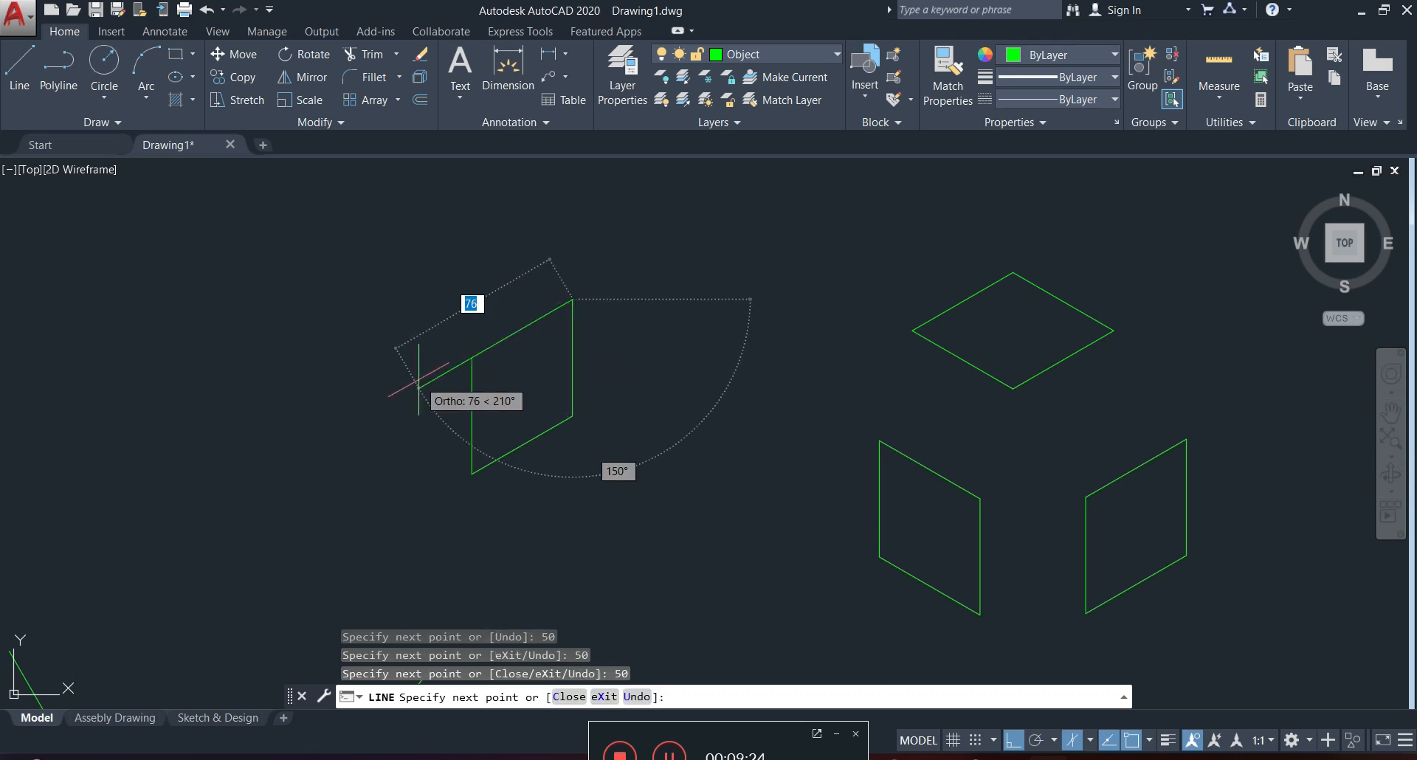
{"action": "type", "text": "50"}
{"action": "key", "text": "Return"}
{"action": "key", "text": "Escape"}
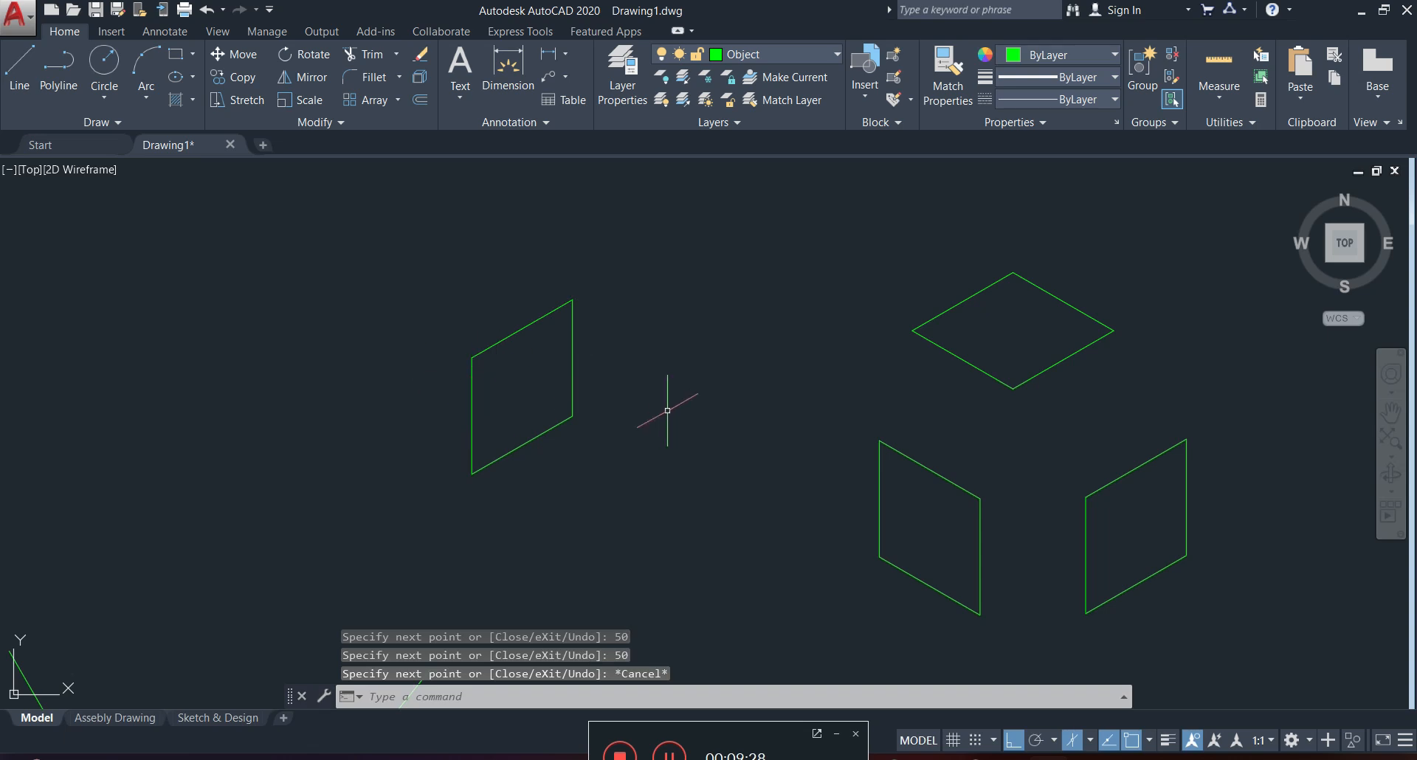
Set isoplane Top as the active drawing plane.
{"action": "left_click", "coordinate": [1091, 737]}
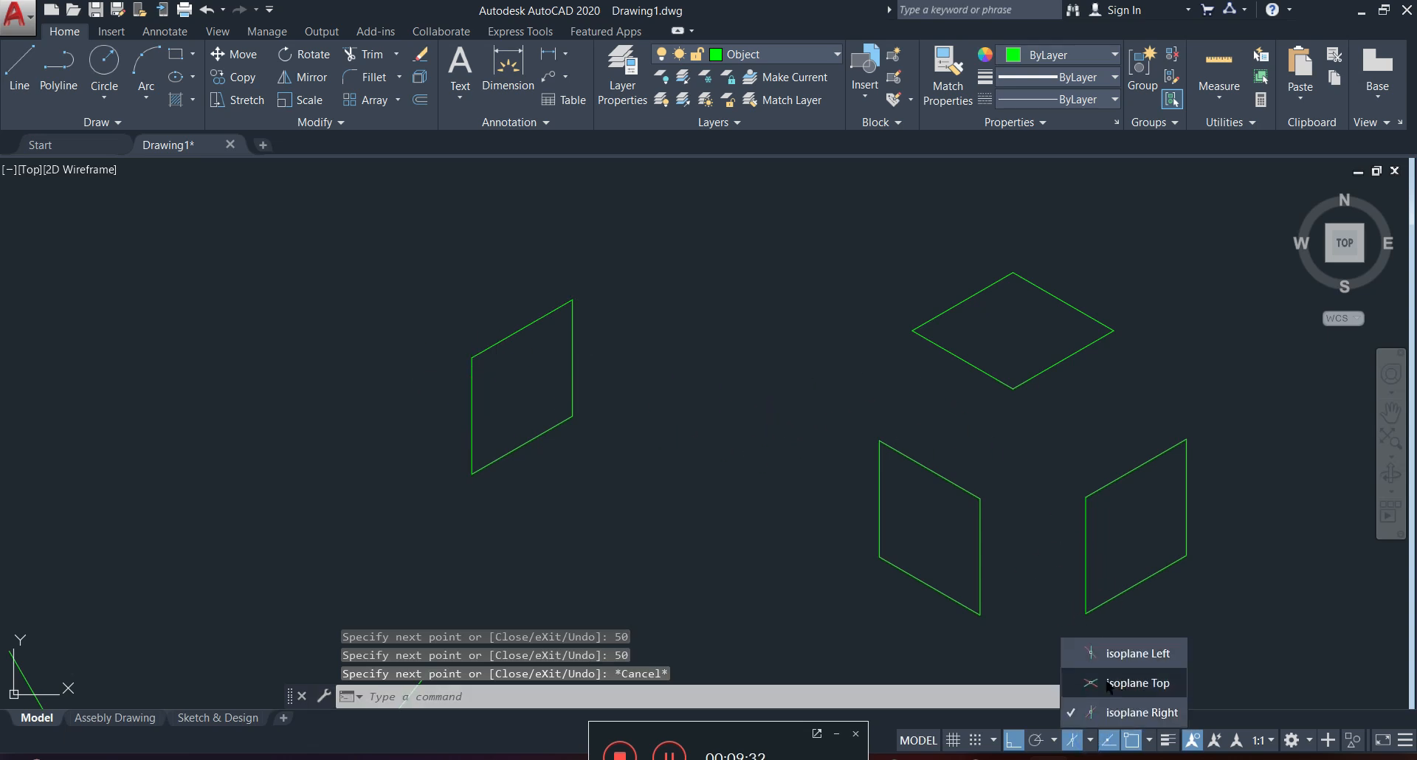
{"action": "left_click", "coordinate": [1125, 683]}
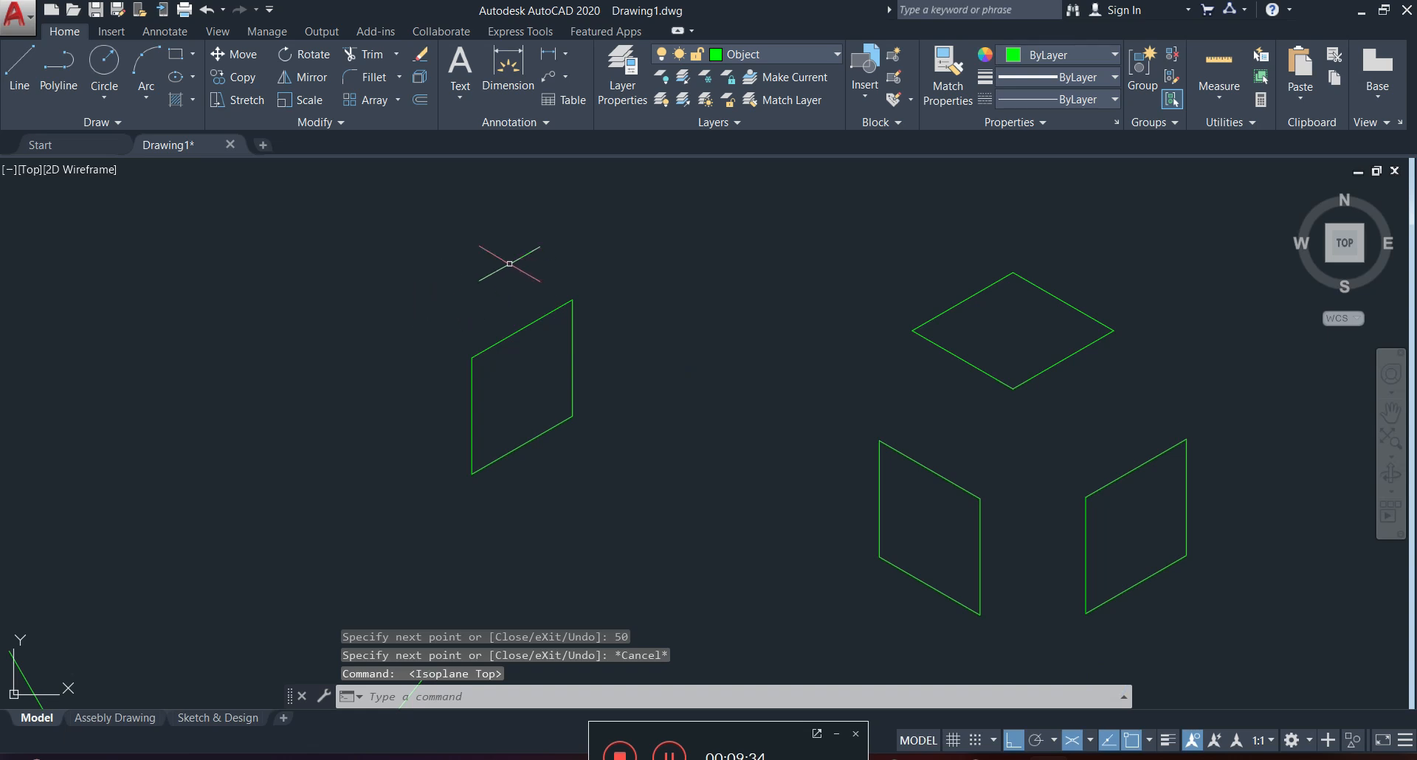
Draw three connected 50-unit lines from the right-plane square's upper right corner to form the cube's top face.
{"action": "left_click", "coordinate": [19, 70]}
{"action": "left_click", "coordinate": [572, 299]}
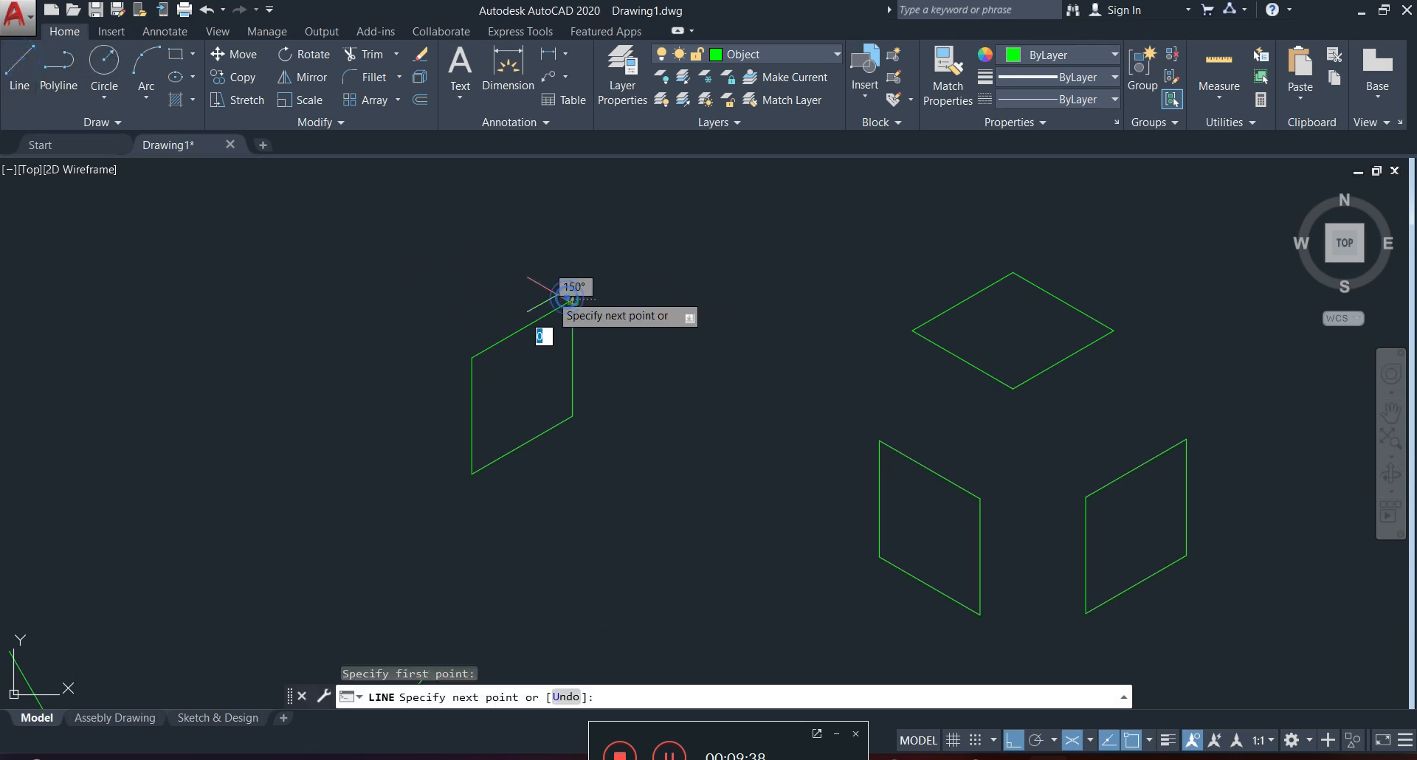
{"action": "key", "text": "BackSpace"}
{"action": "key", "text": "Return"}
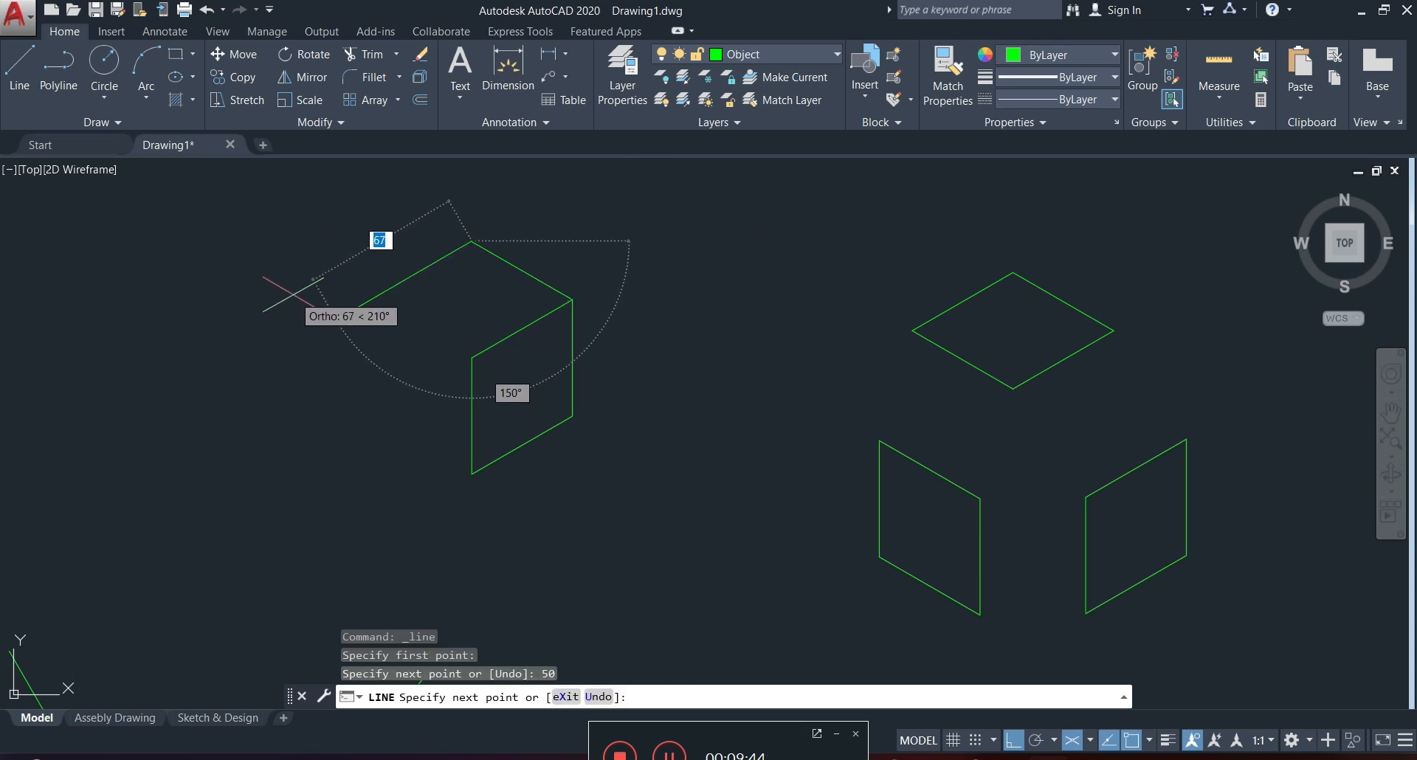
{"action": "type", "text": "50"}
{"action": "key", "text": "Return"}
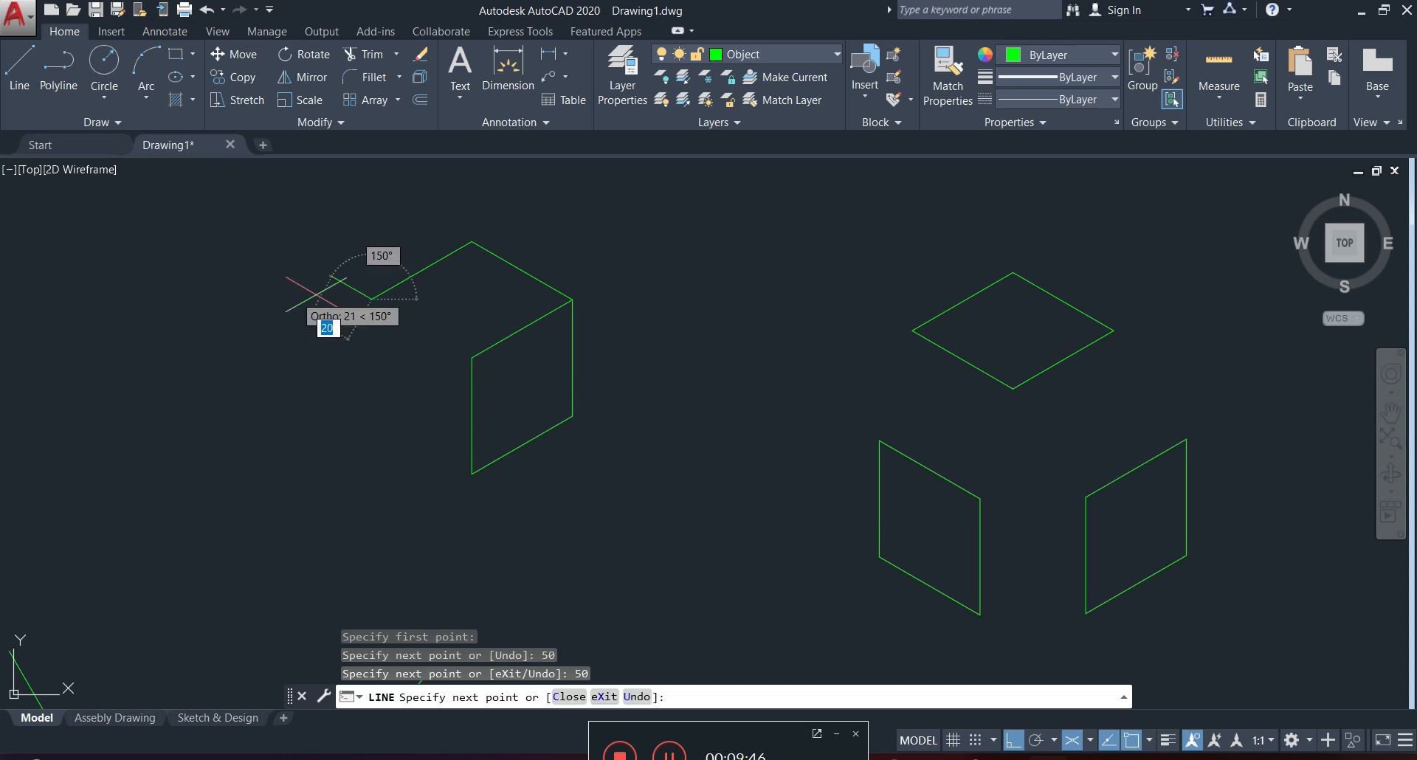
{"action": "type", "text": "5"}
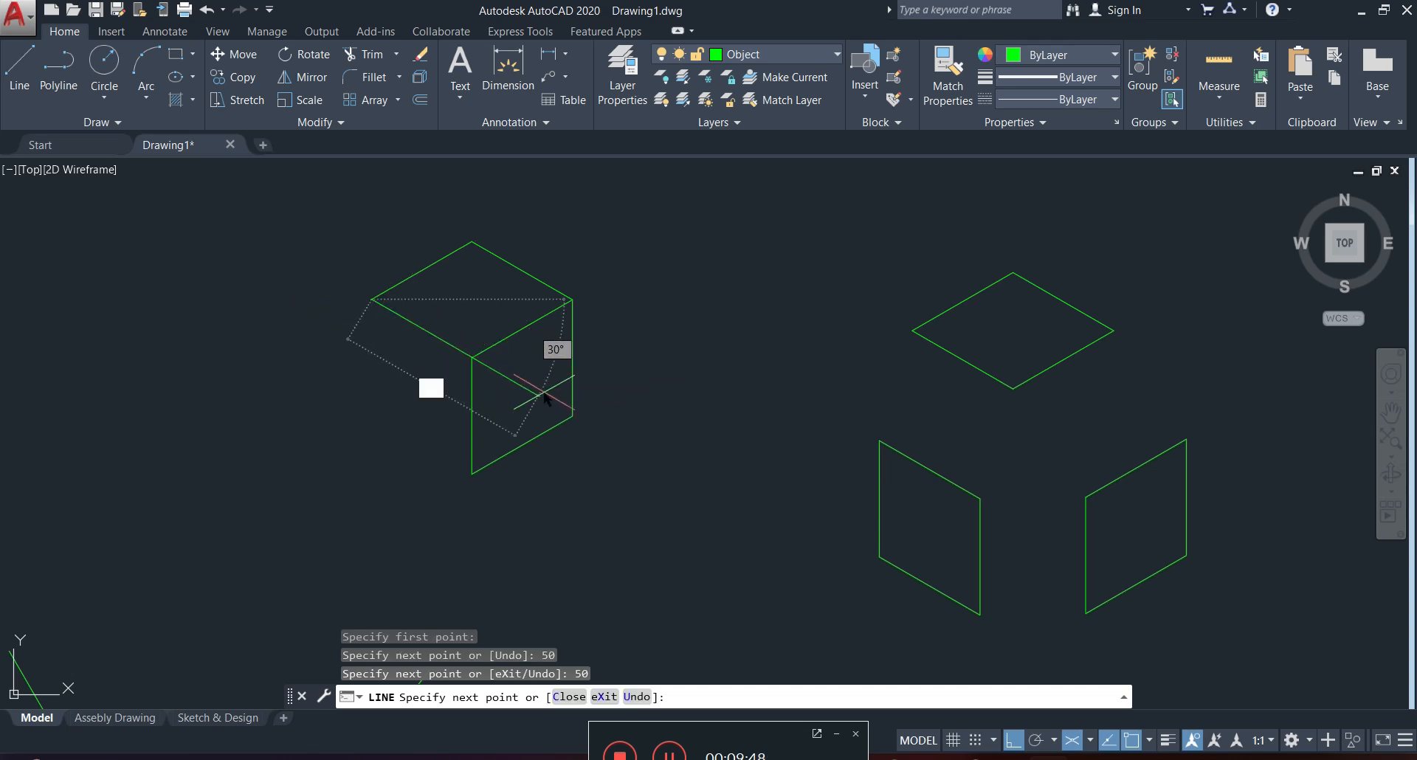
{"action": "type", "text": "0"}
{"action": "key", "text": "Return"}
{"action": "key", "text": "Escape"}
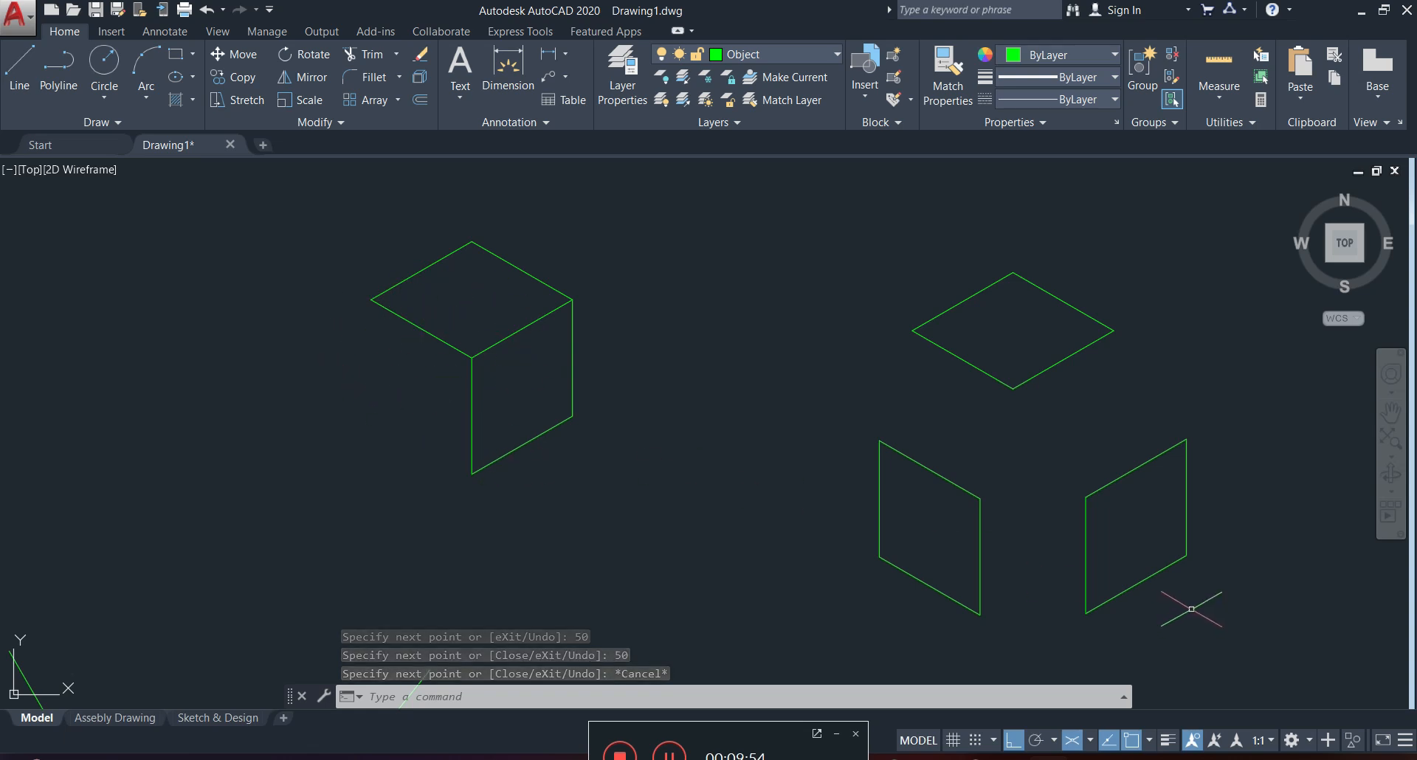
Switch to isoplane Left and complete the cube's left face with a vertical and a lower edge, each 50 units long.
{"action": "left_click", "coordinate": [1089, 744]}
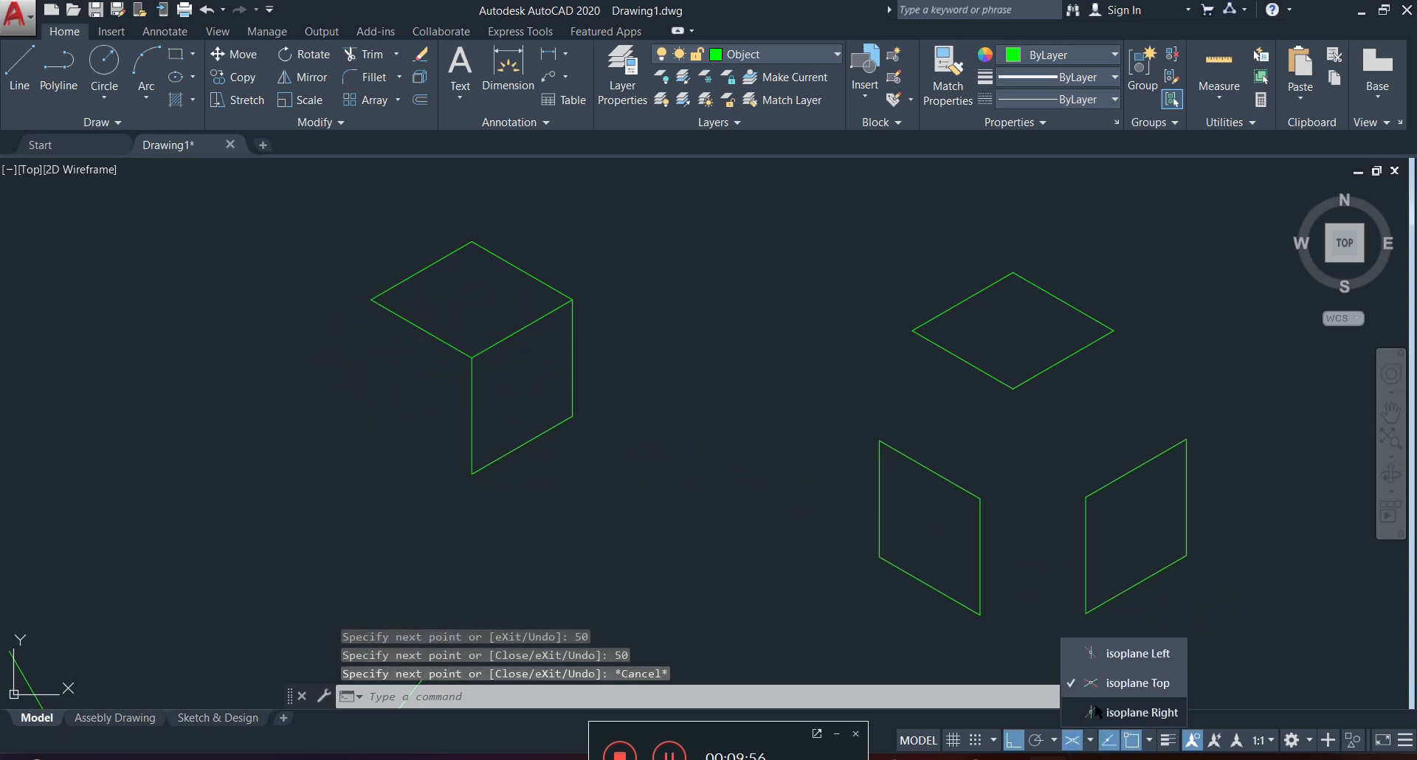
{"action": "left_click", "coordinate": [1116, 712]}
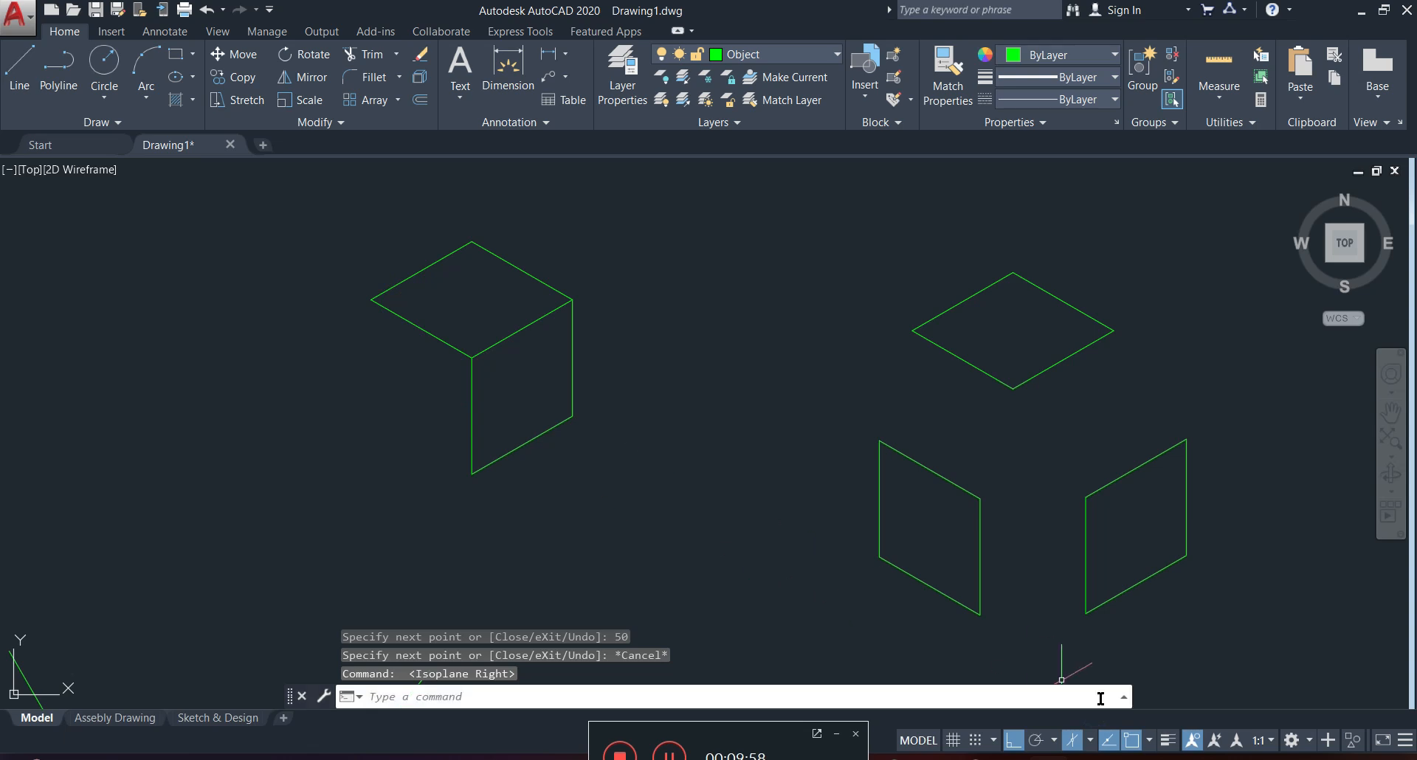
{"action": "left_click", "coordinate": [1089, 741]}
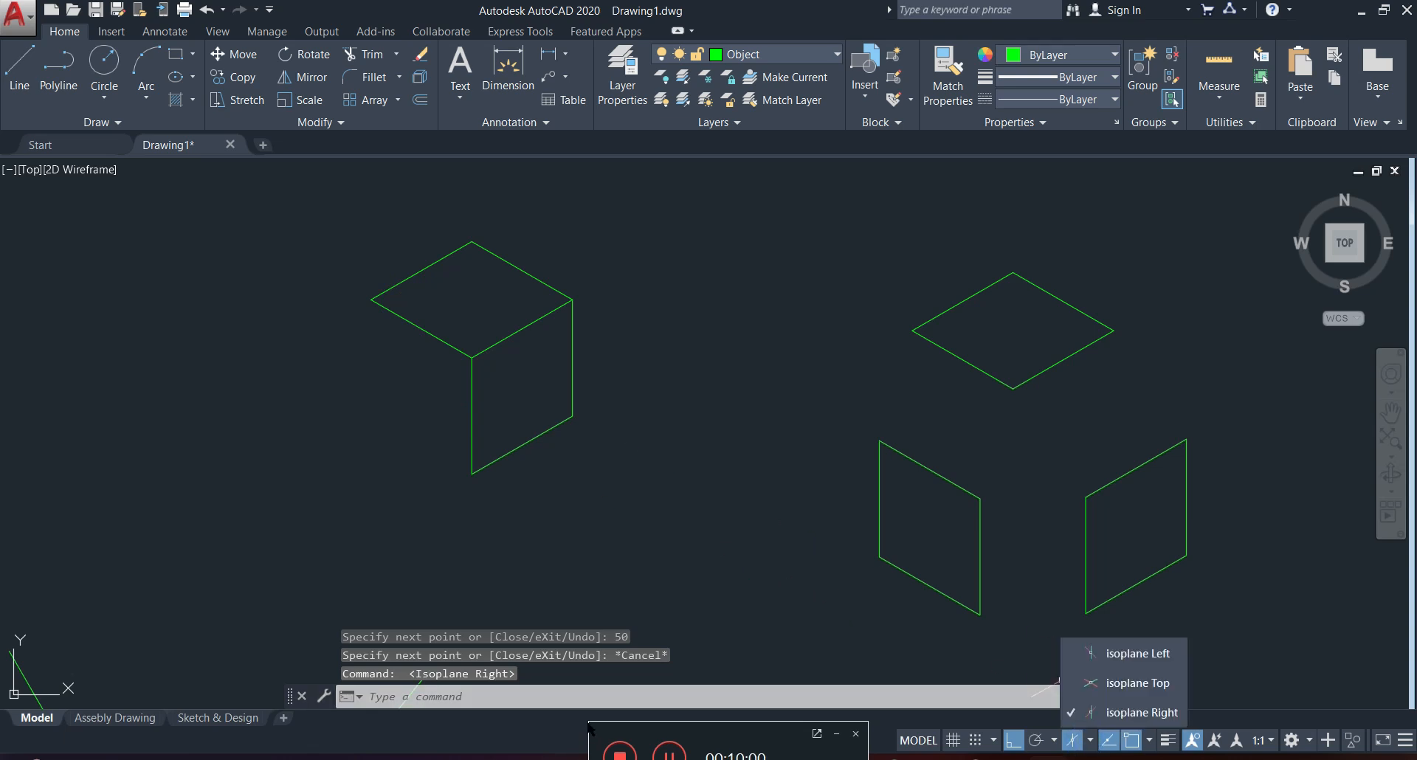
{"action": "left_click", "coordinate": [1113, 659]}
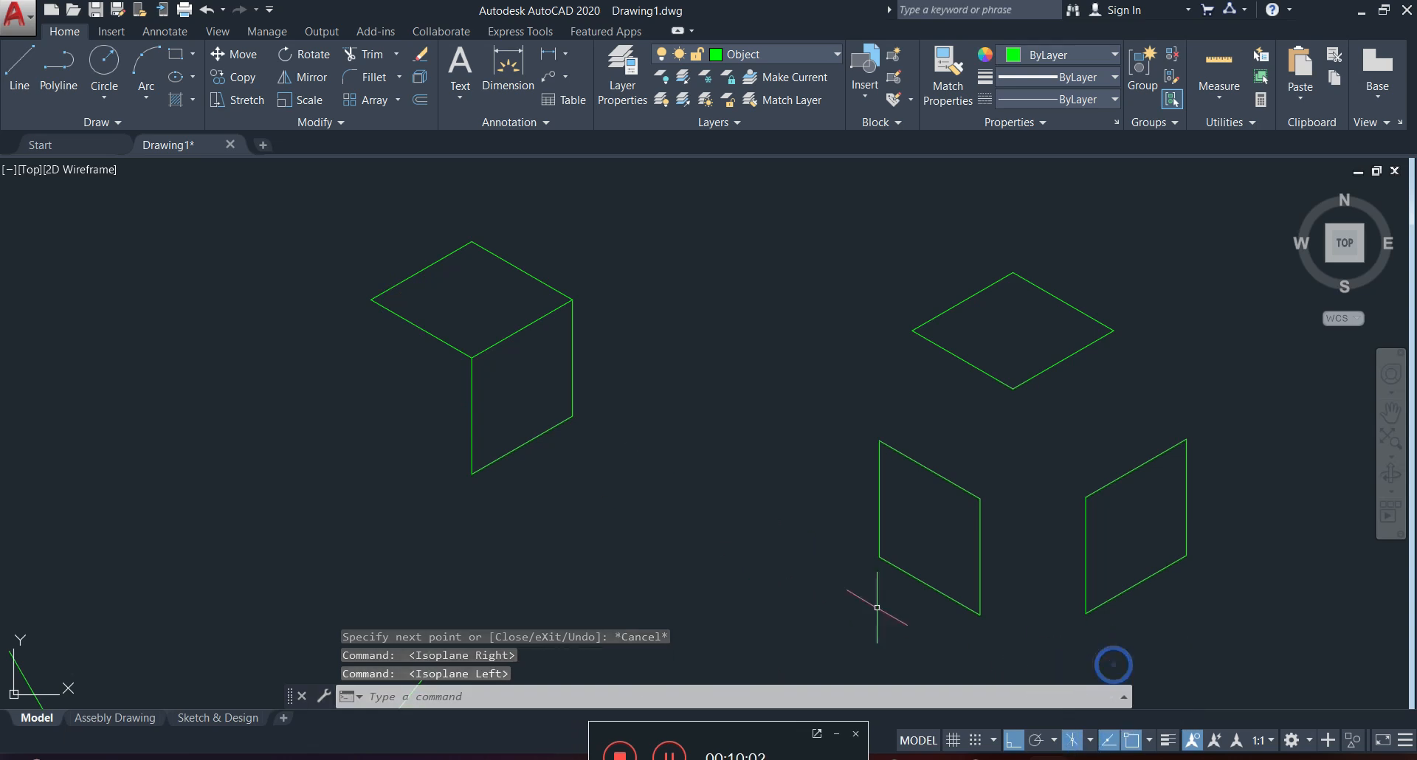
{"action": "left_click", "coordinate": [20, 71]}
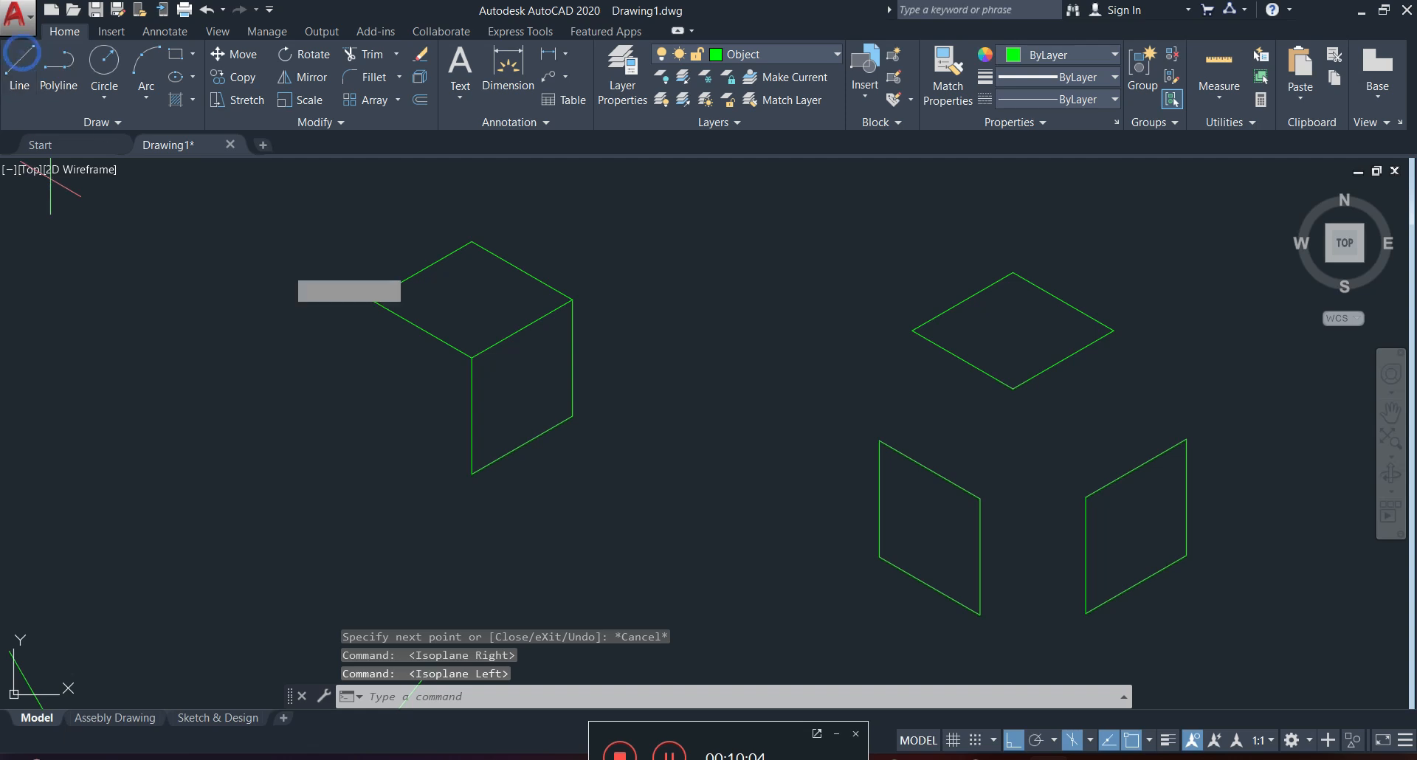
{"action": "left_click", "coordinate": [372, 300]}
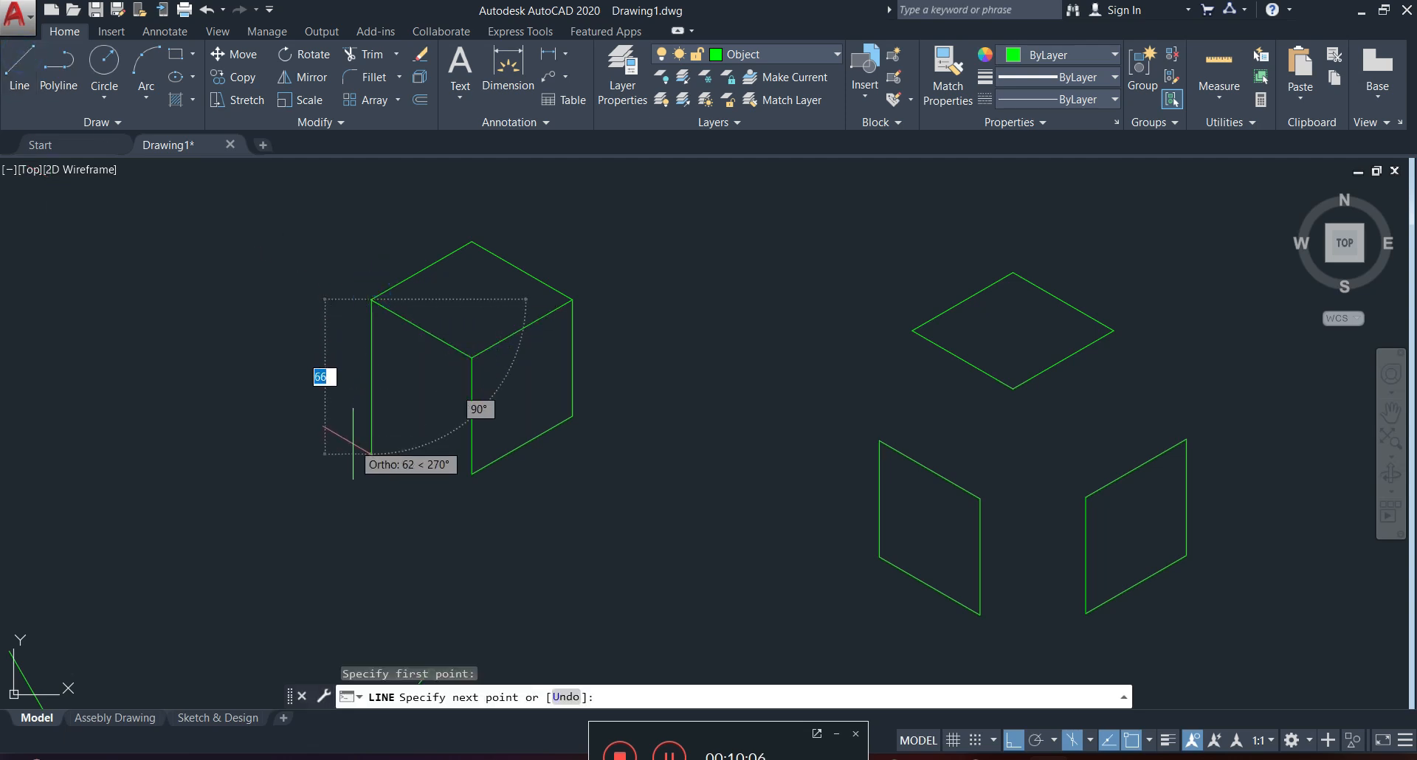
{"action": "type", "text": "50"}
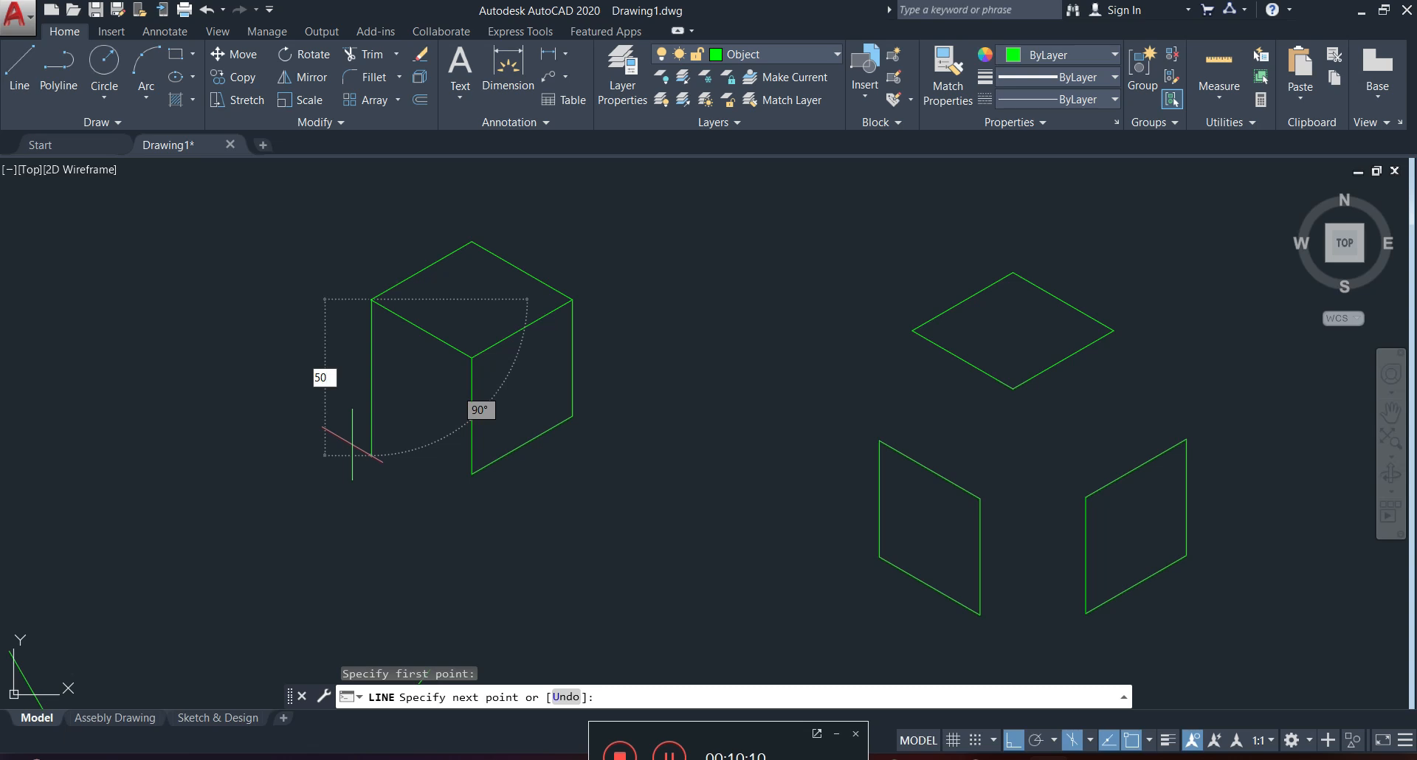
{"action": "key", "text": "Return"}
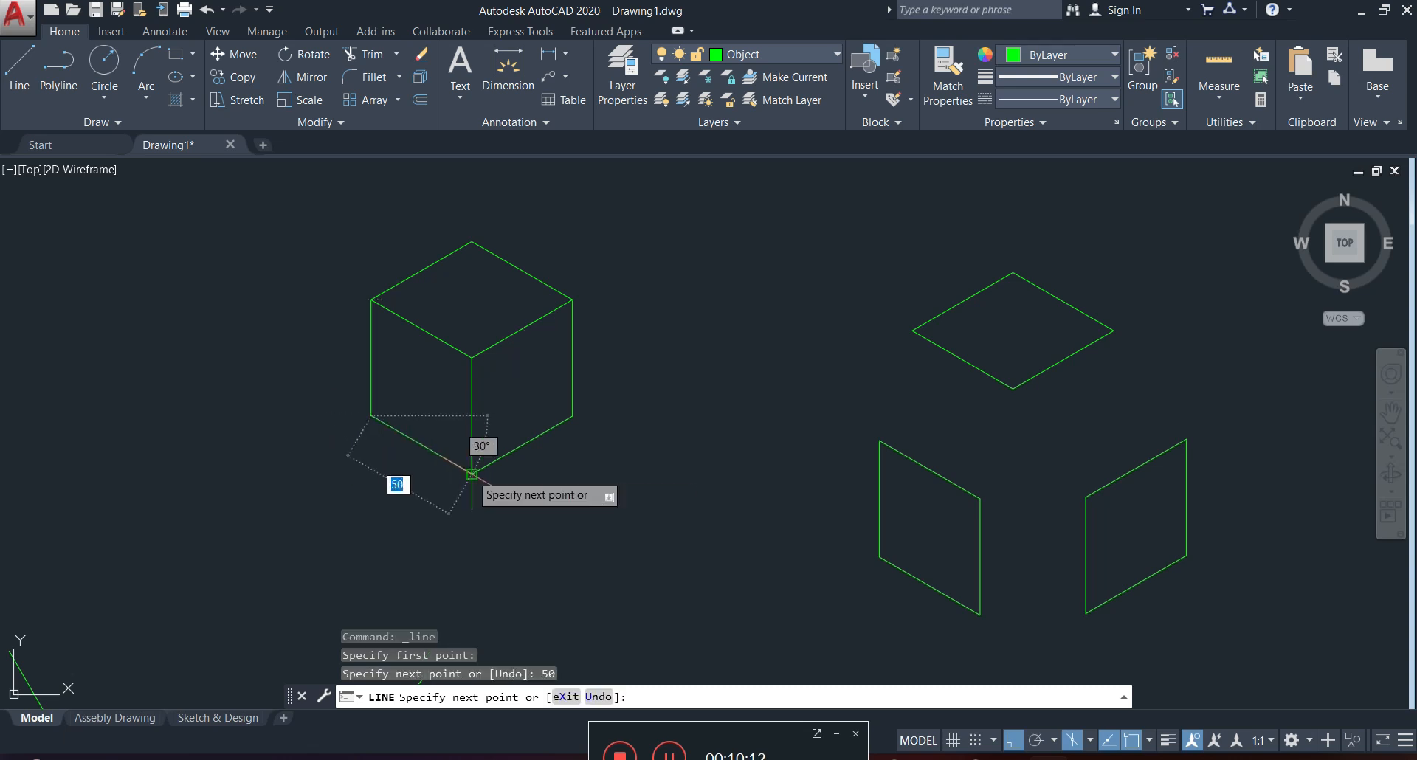
{"action": "type", "text": "50"}
{"action": "key", "text": "Return"}
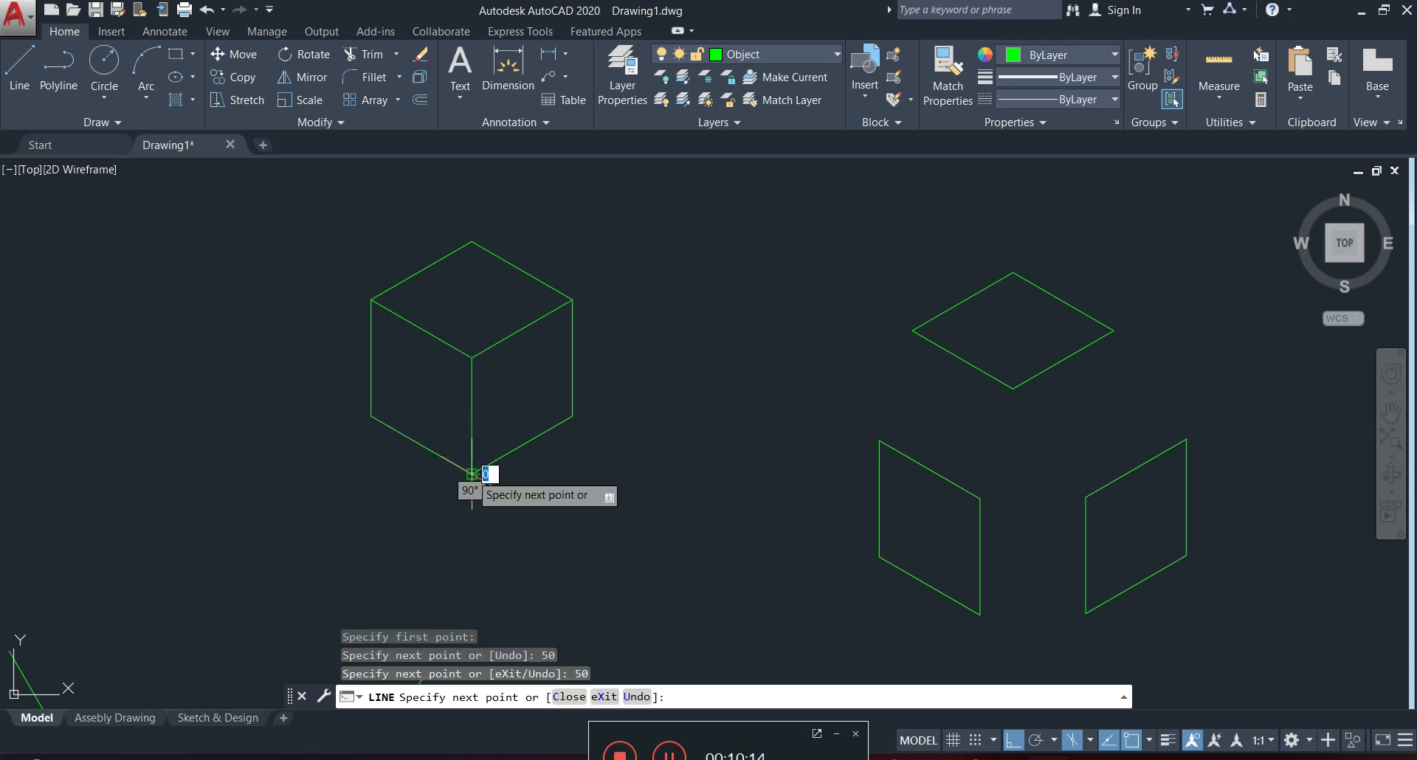
{"action": "key", "text": "Escape"}
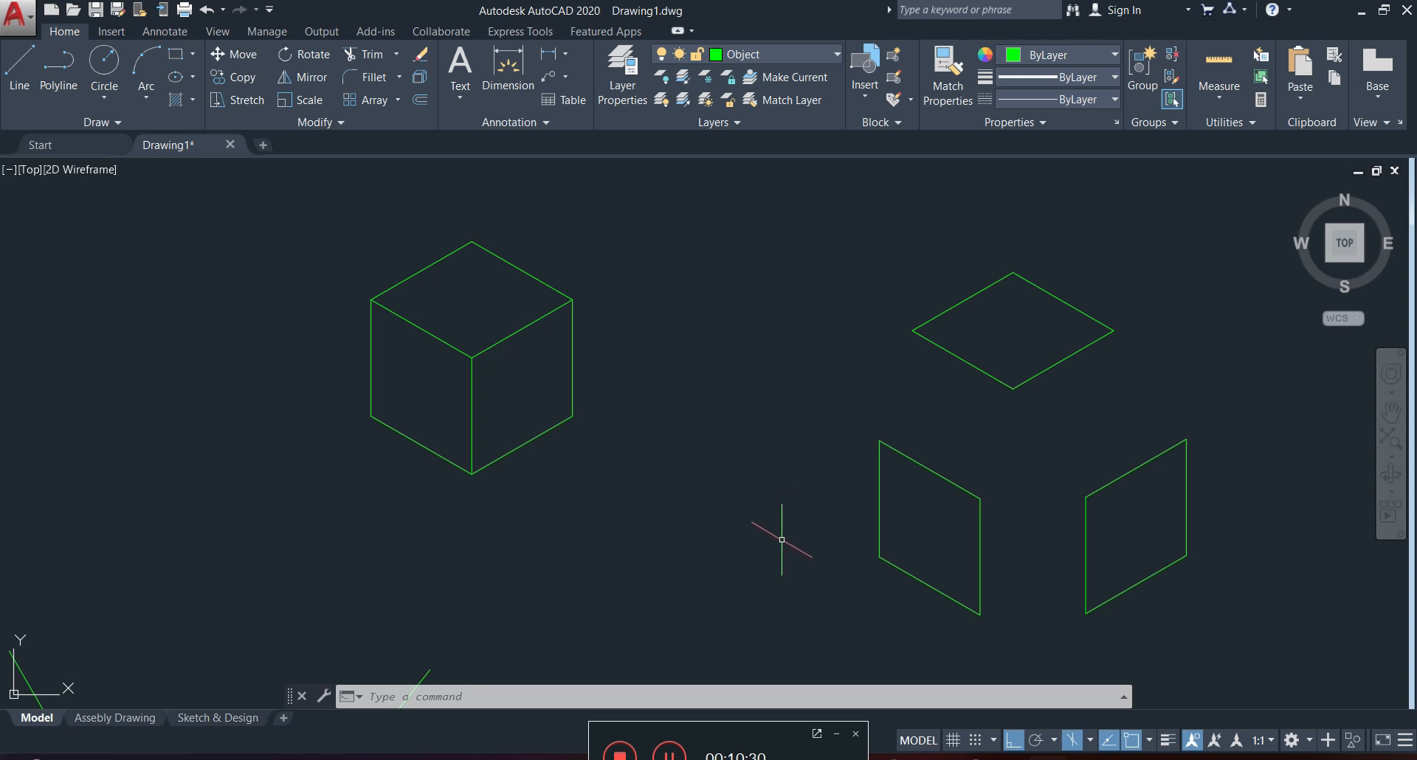
Draw a regular circle freehand in the empty area left of the cube, and delete it.
{"action": "middle_click_drag", "start_coordinate": [435, 476], "coordinate": [740, 502]}
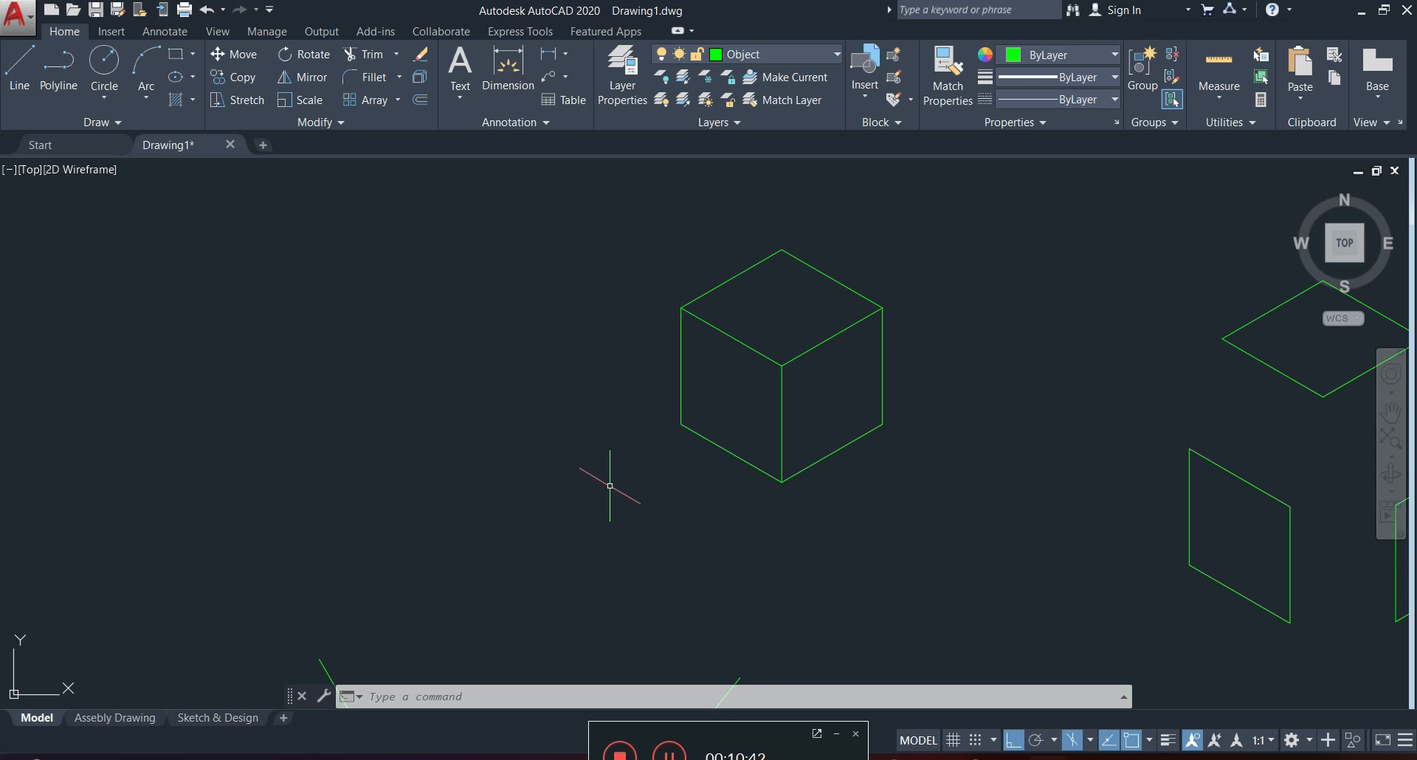
{"action": "left_click", "coordinate": [105, 62]}
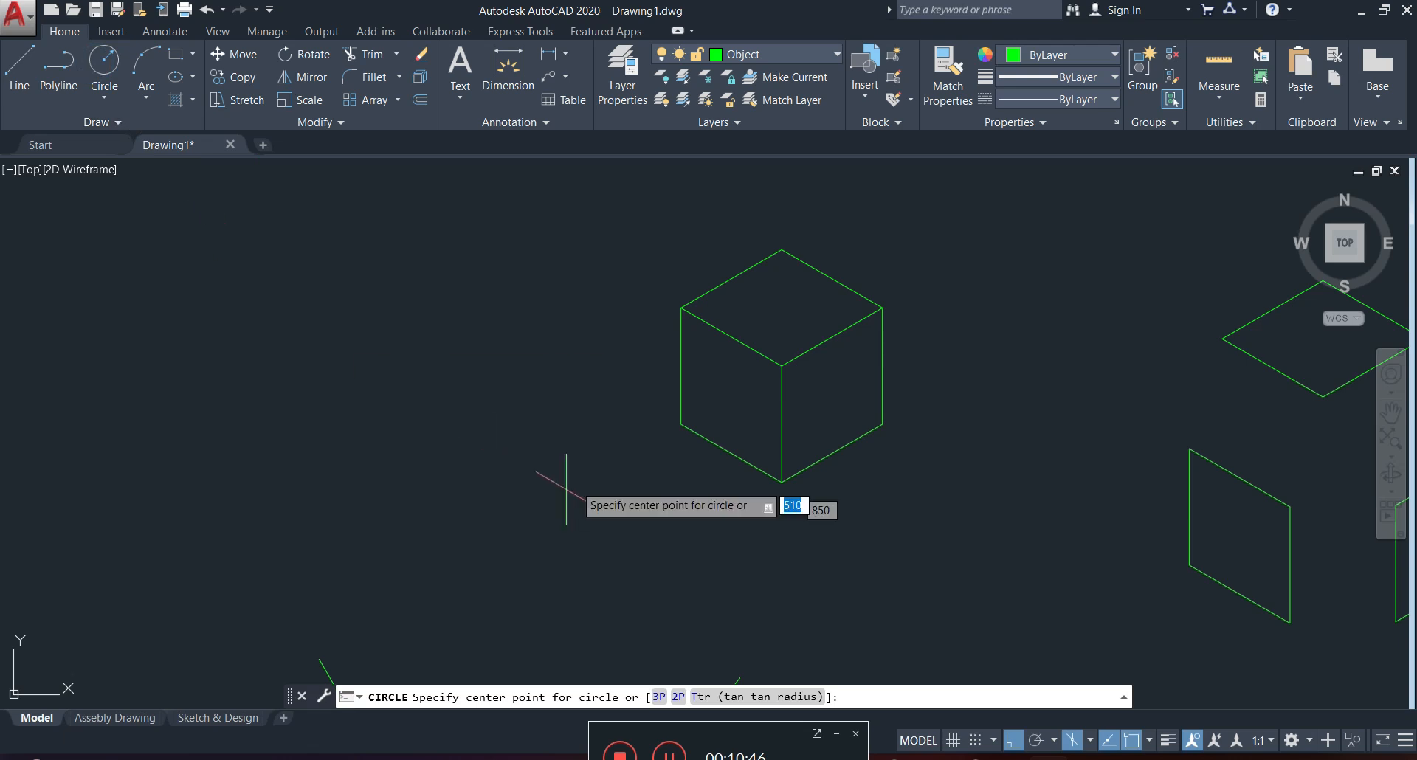
{"action": "left_click", "coordinate": [464, 423]}
{"action": "left_click", "coordinate": [551, 492]}
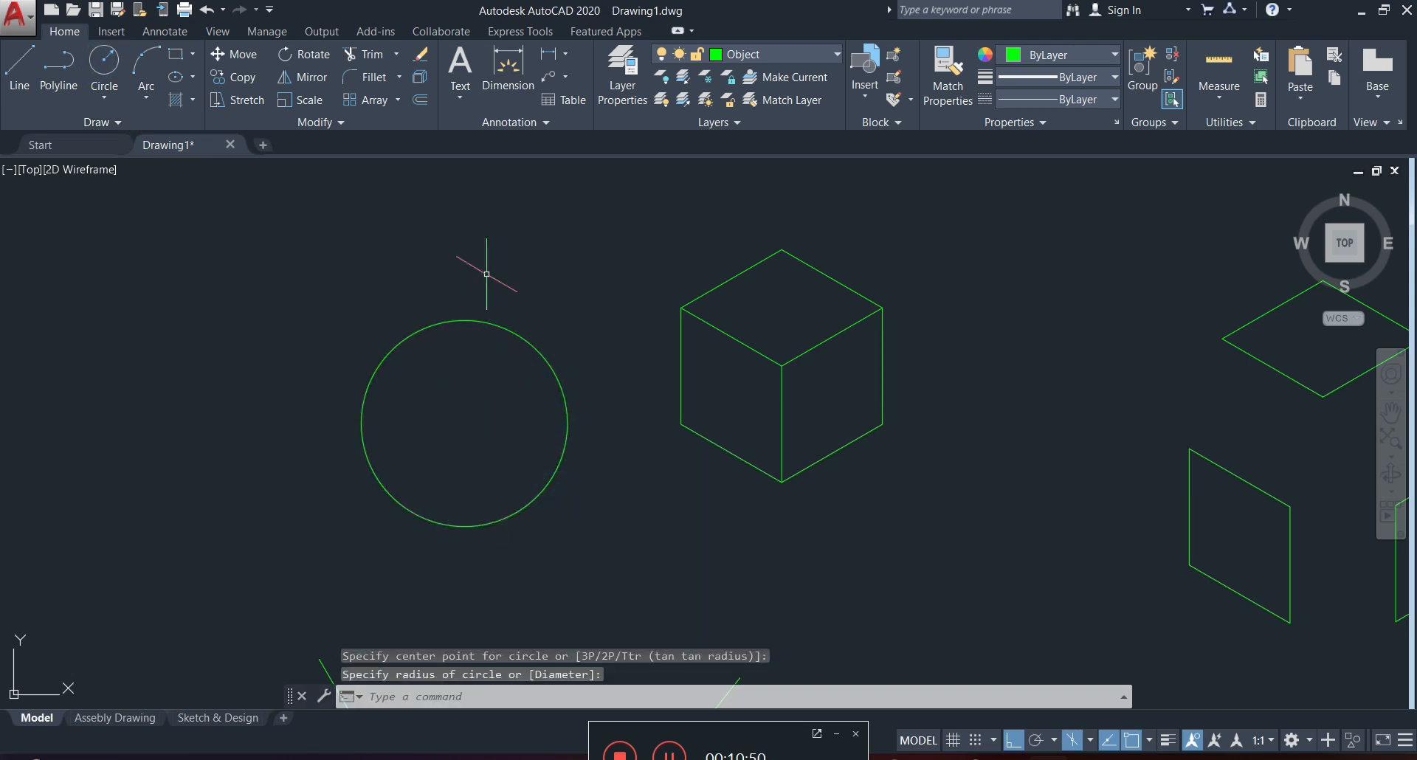
{"action": "left_click", "coordinate": [508, 310]}
{"action": "left_click", "coordinate": [453, 353]}
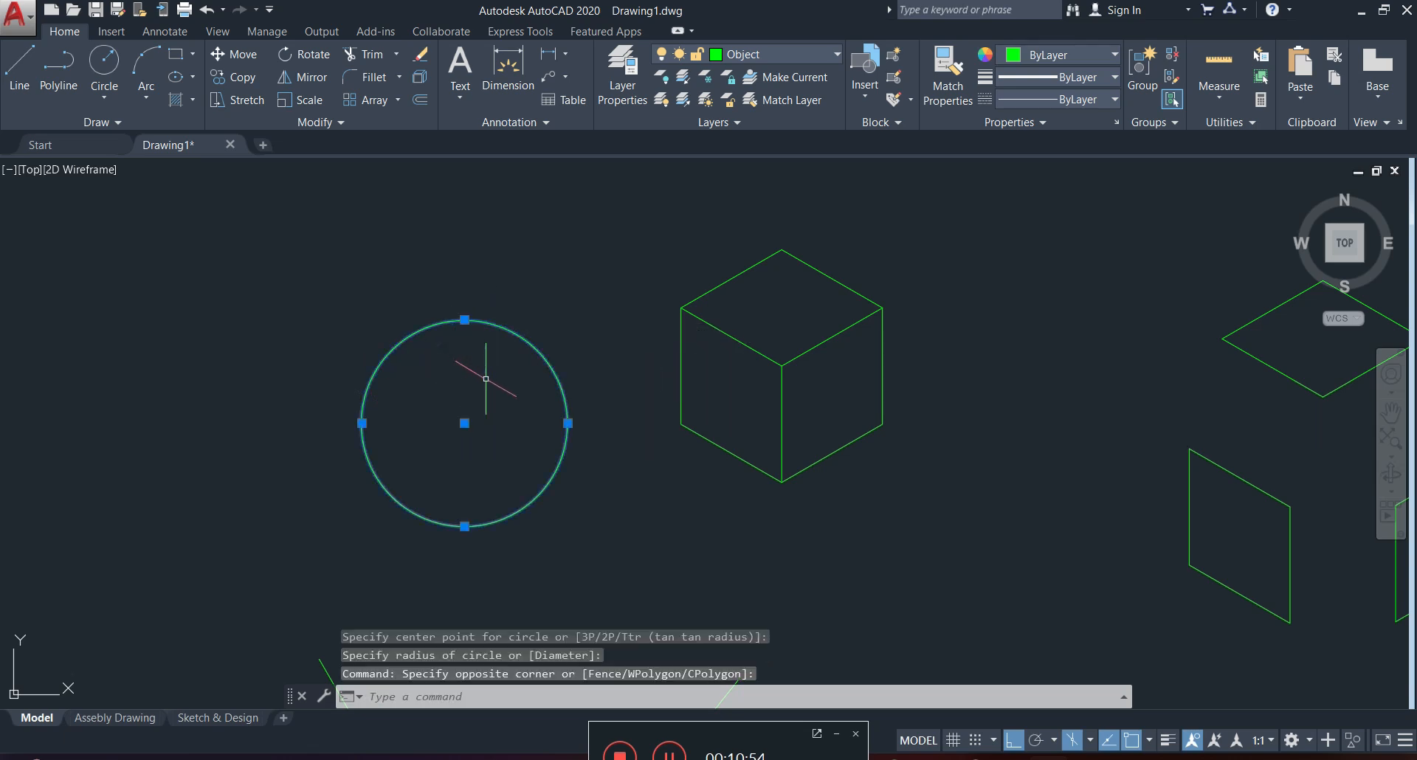
{"action": "key", "text": "Delete"}
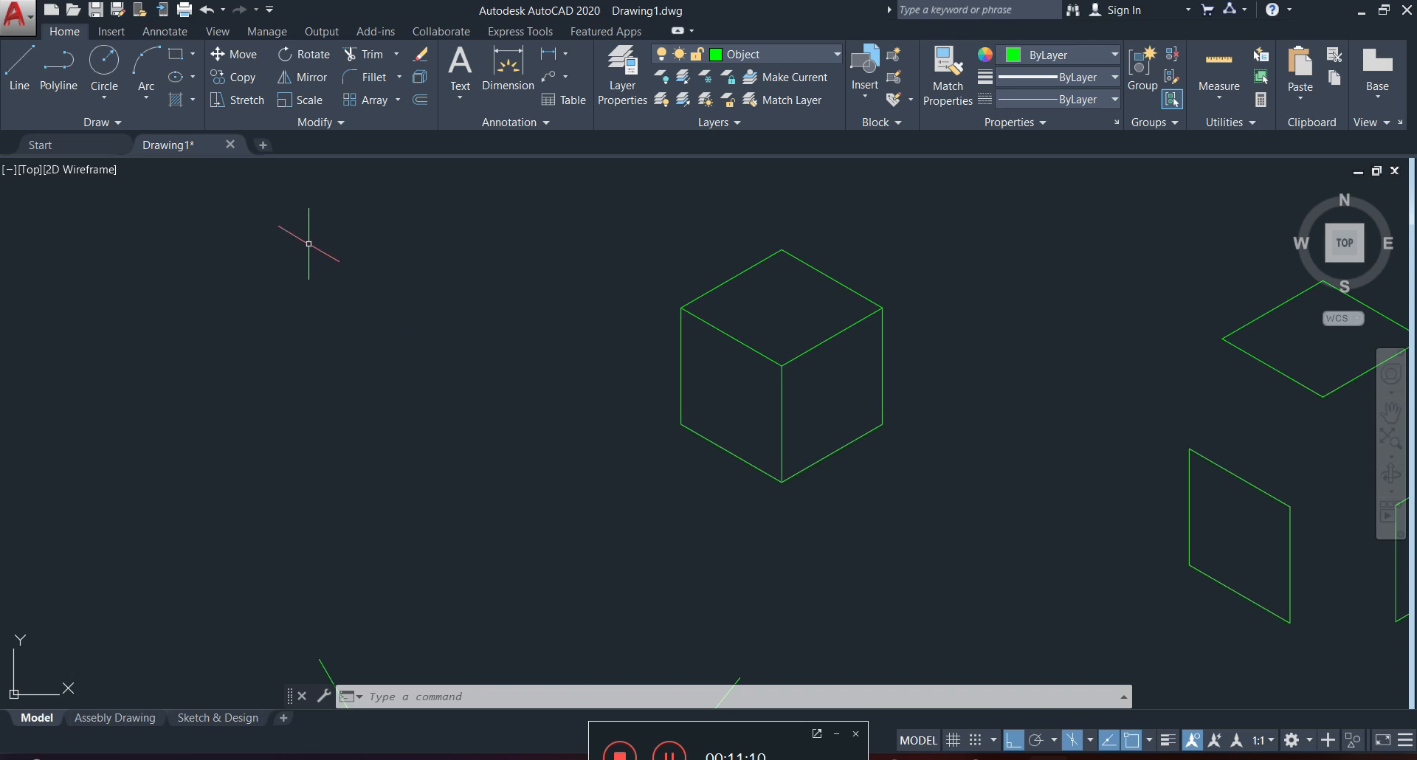
Draw a center-based ellipse freehand in the empty area left of the cube, and delete it.
{"action": "left_click", "coordinate": [193, 78]}
{"action": "left_click", "coordinate": [194, 79]}
{"action": "left_click", "coordinate": [194, 77]}
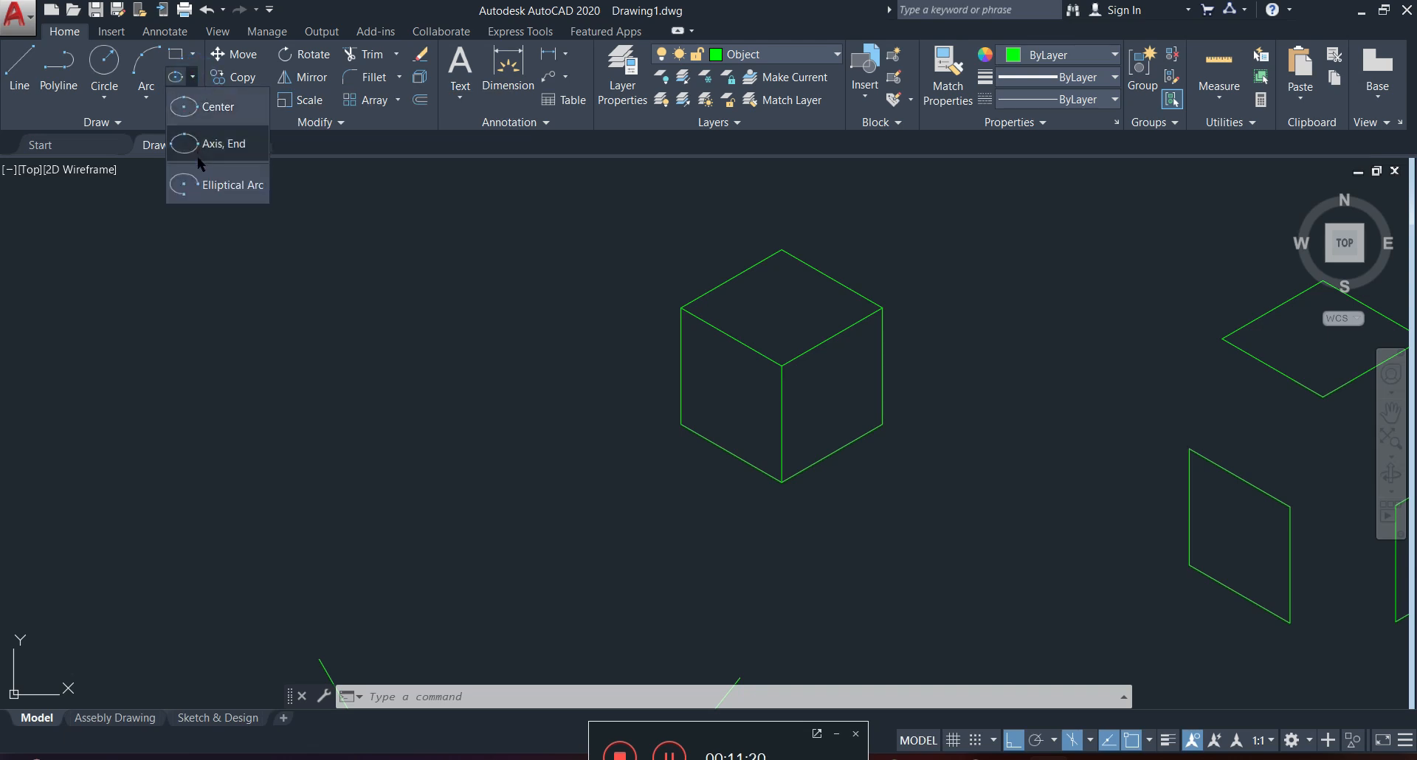
{"action": "left_click", "coordinate": [216, 109]}
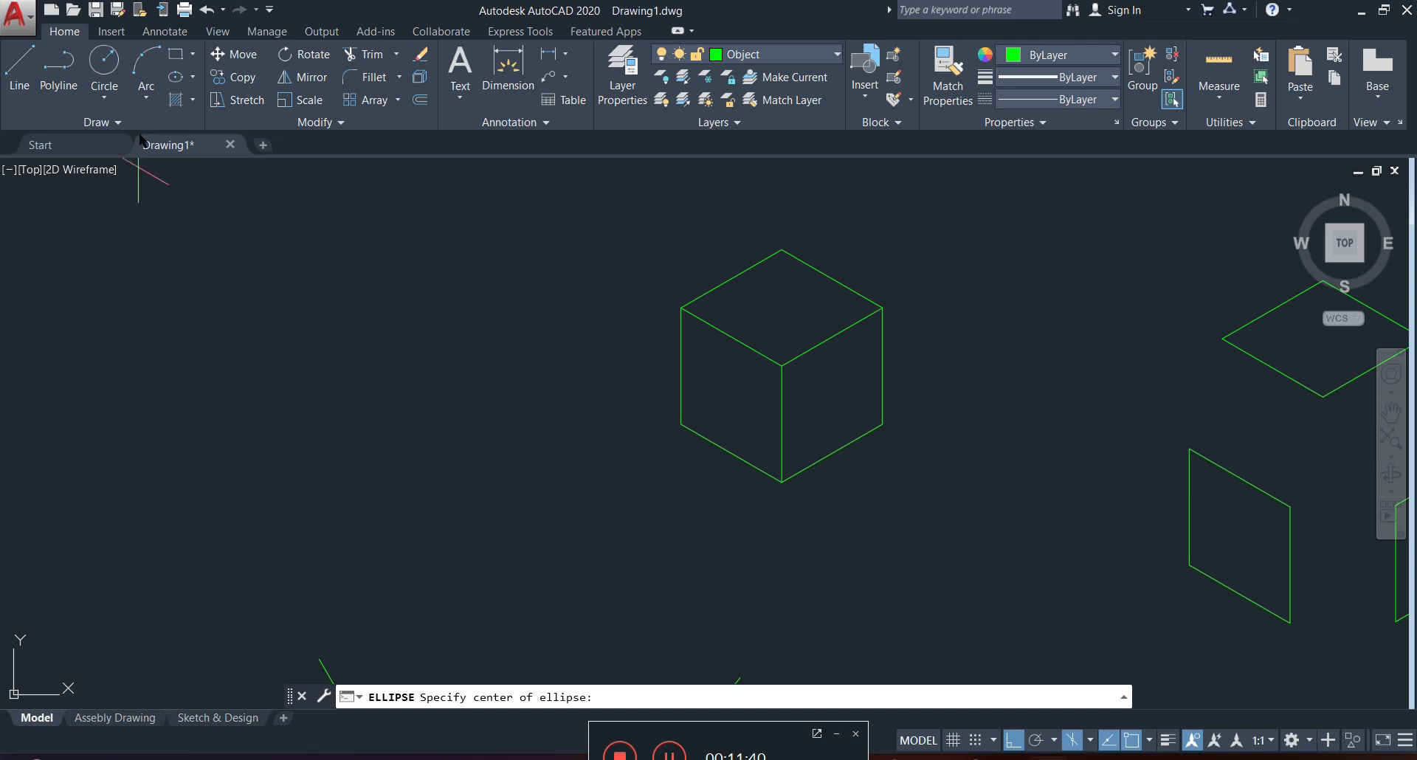
{"action": "left_click", "coordinate": [371, 404]}
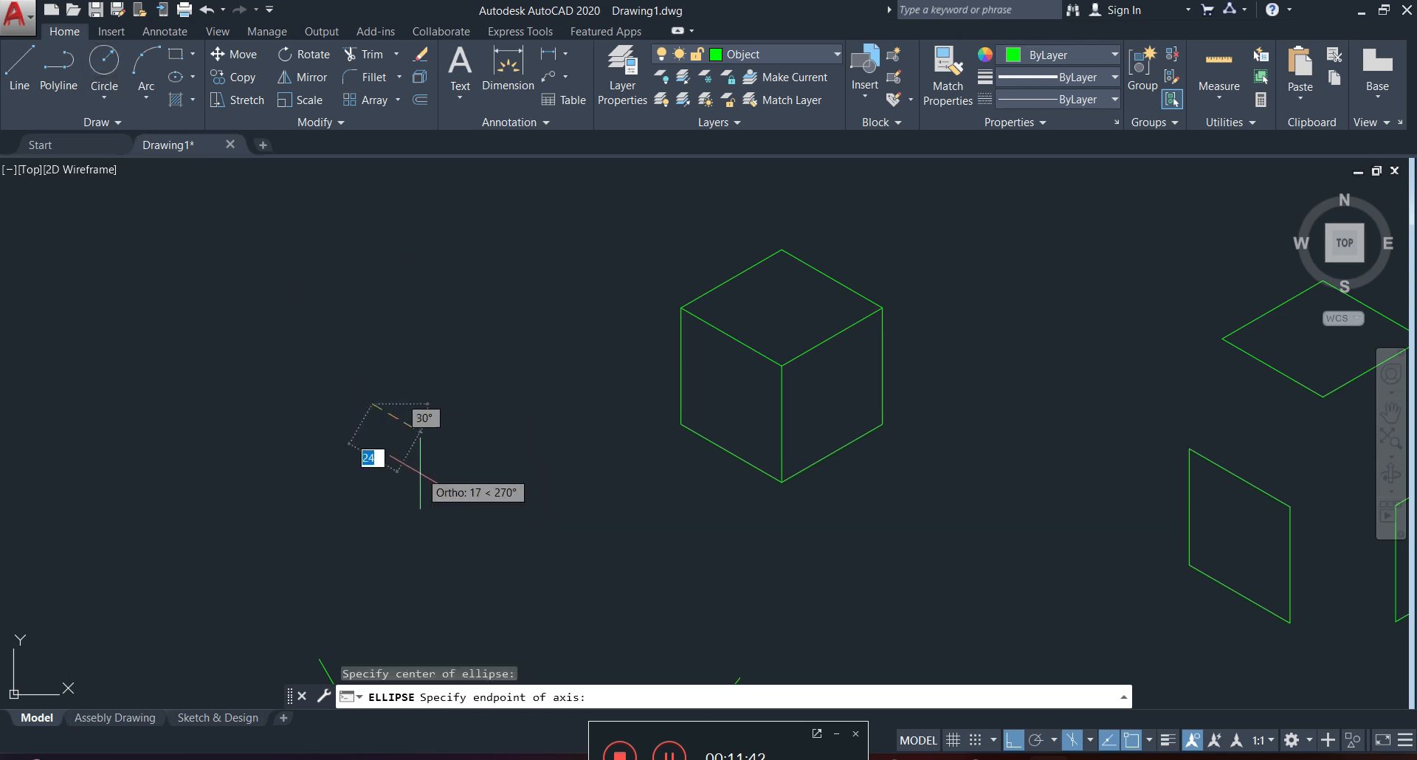
{"action": "left_click", "coordinate": [373, 453]}
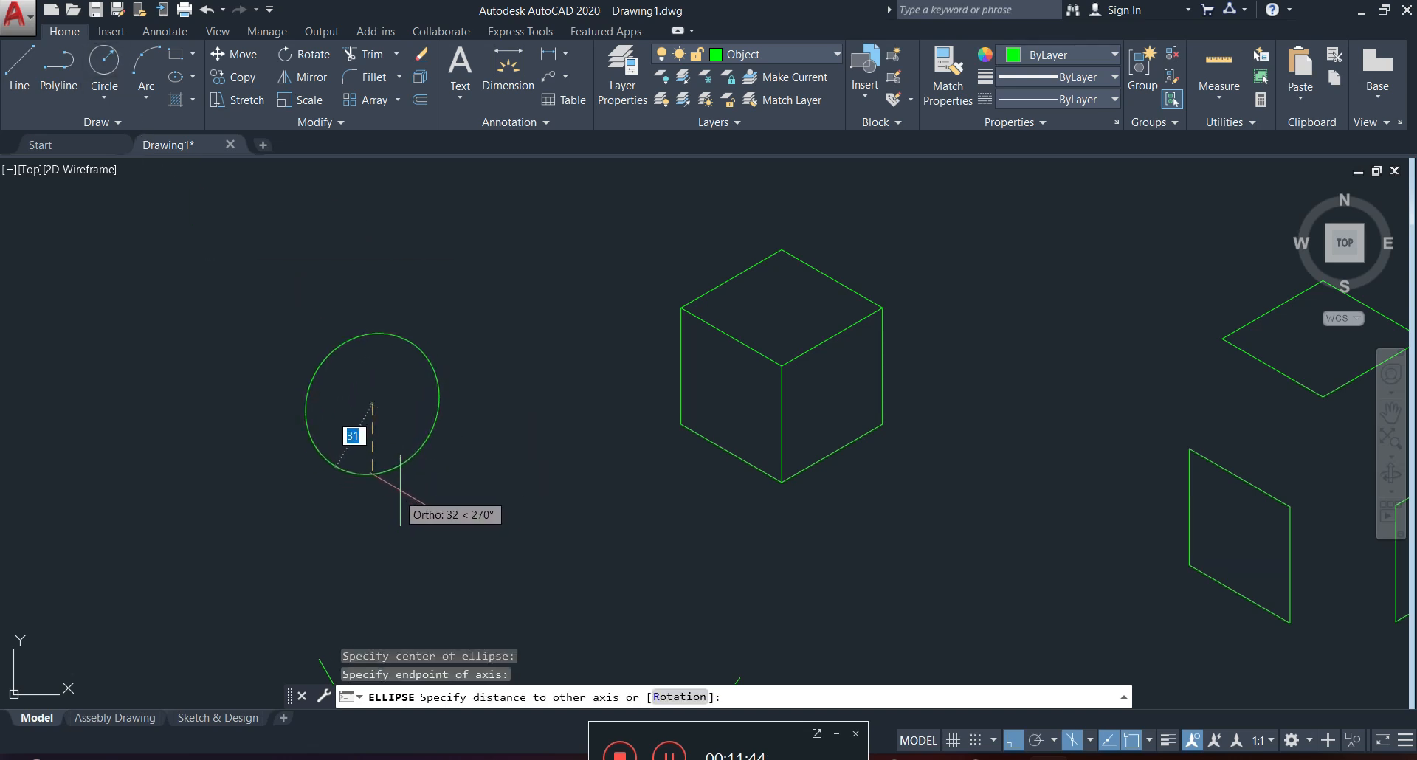
{"action": "left_click", "coordinate": [404, 481]}
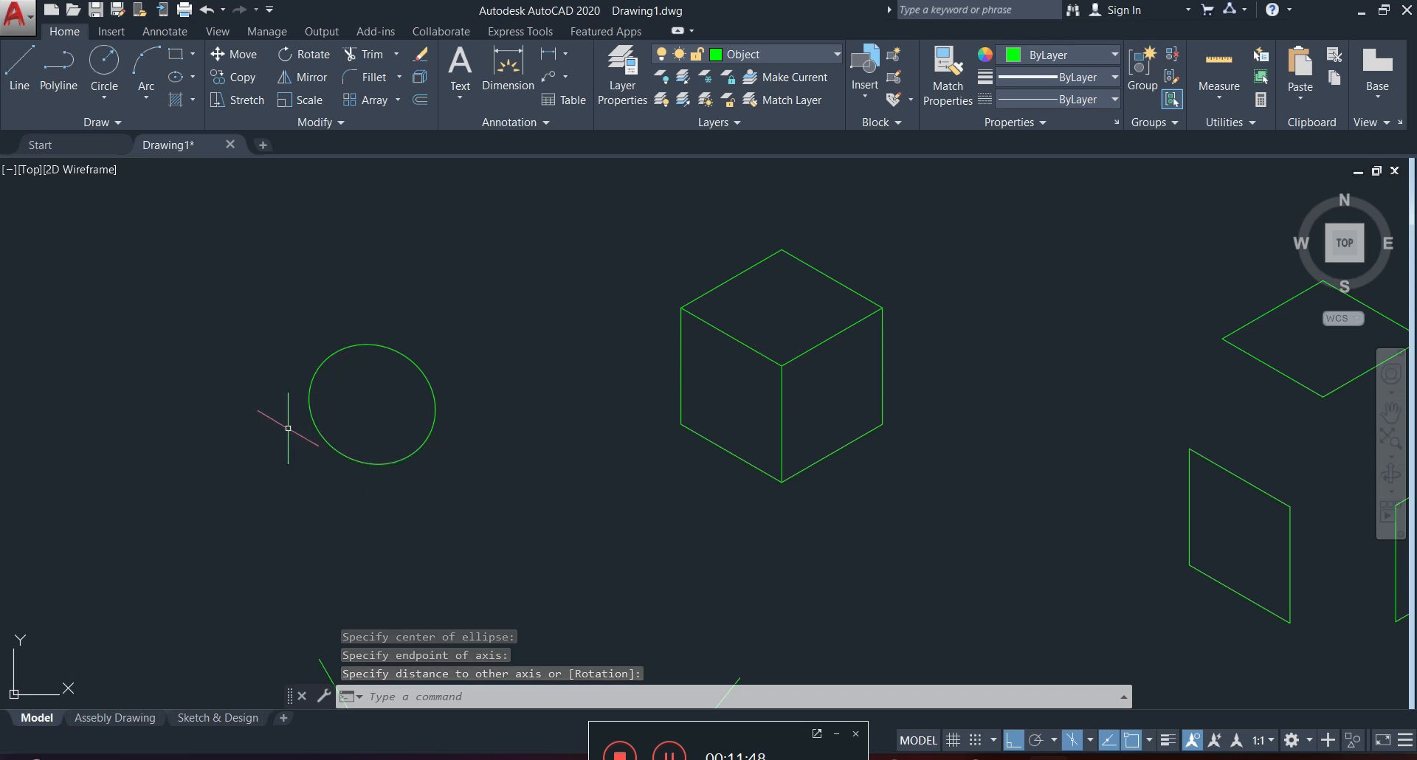
{"action": "left_click", "coordinate": [445, 362]}
{"action": "left_click", "coordinate": [326, 476]}
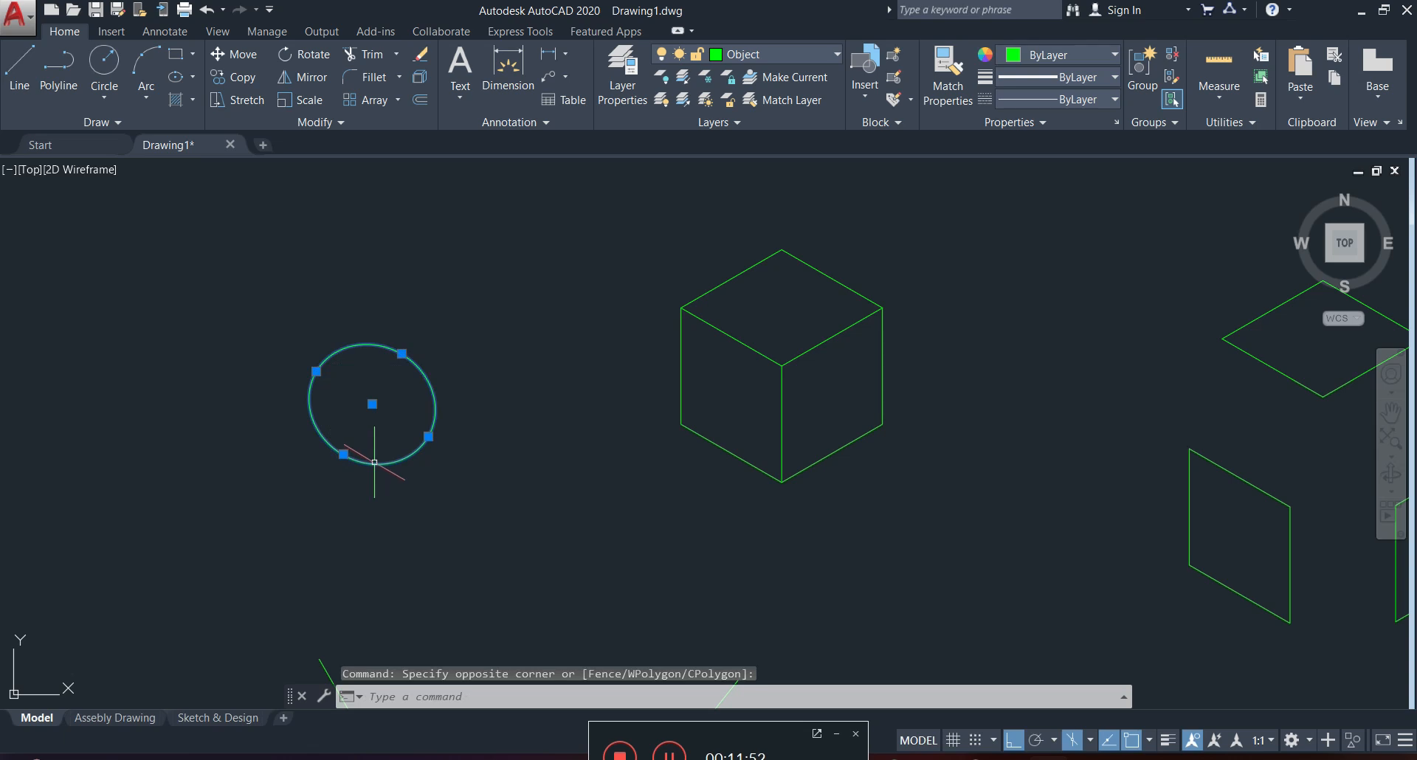
{"action": "key", "text": "Delete"}
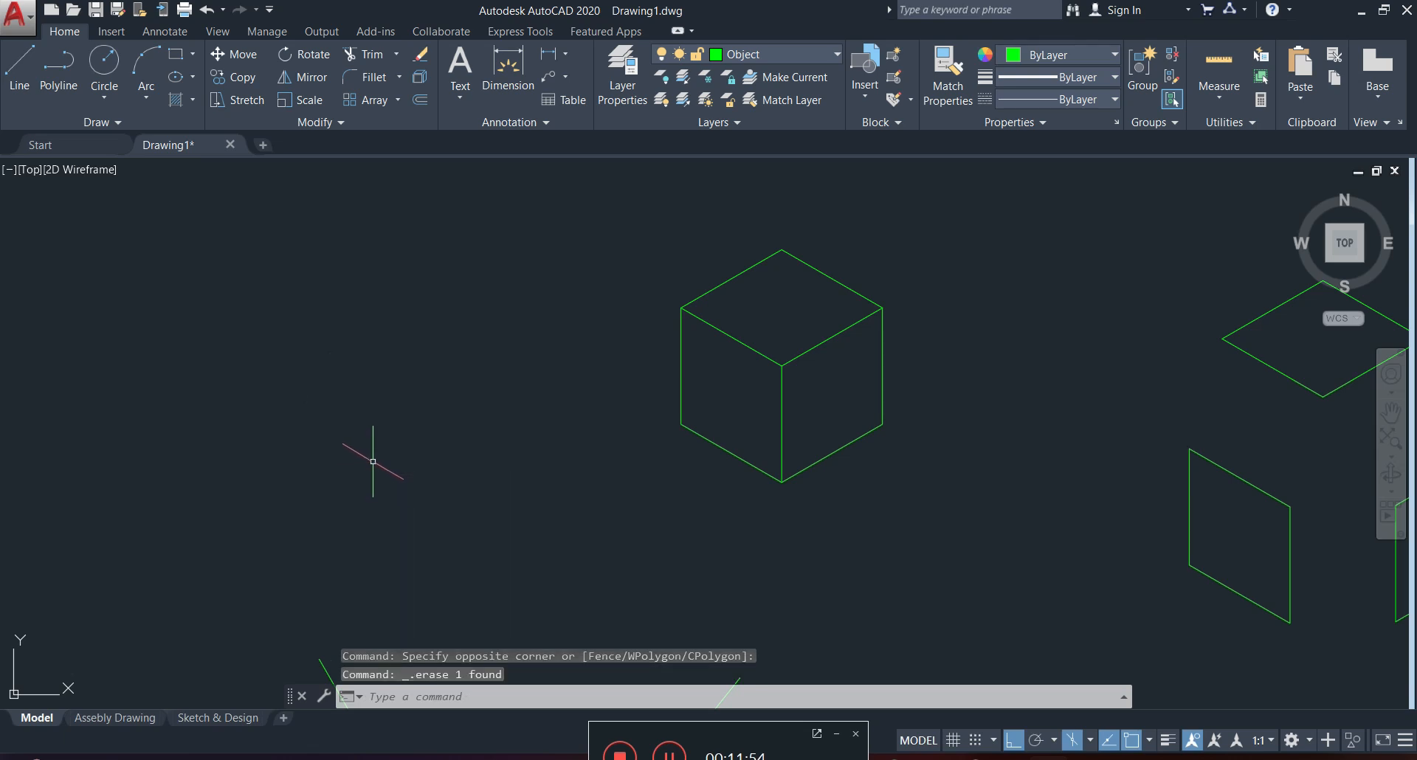
Draw an ellipse with the Isocircle option and a radius of about 10 near the outer edge of the cube's left face.
{"action": "left_click", "coordinate": [191, 77]}
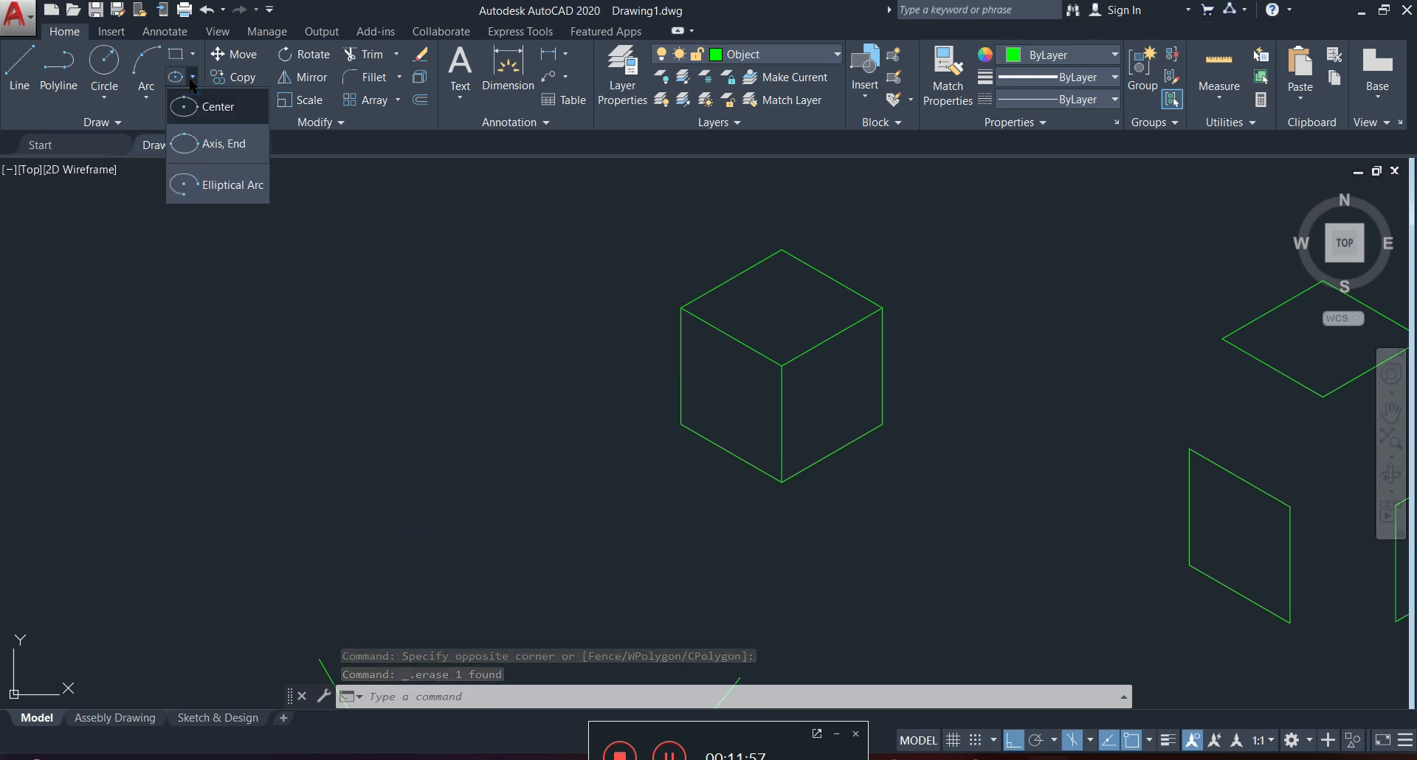
{"action": "left_click", "coordinate": [227, 109]}
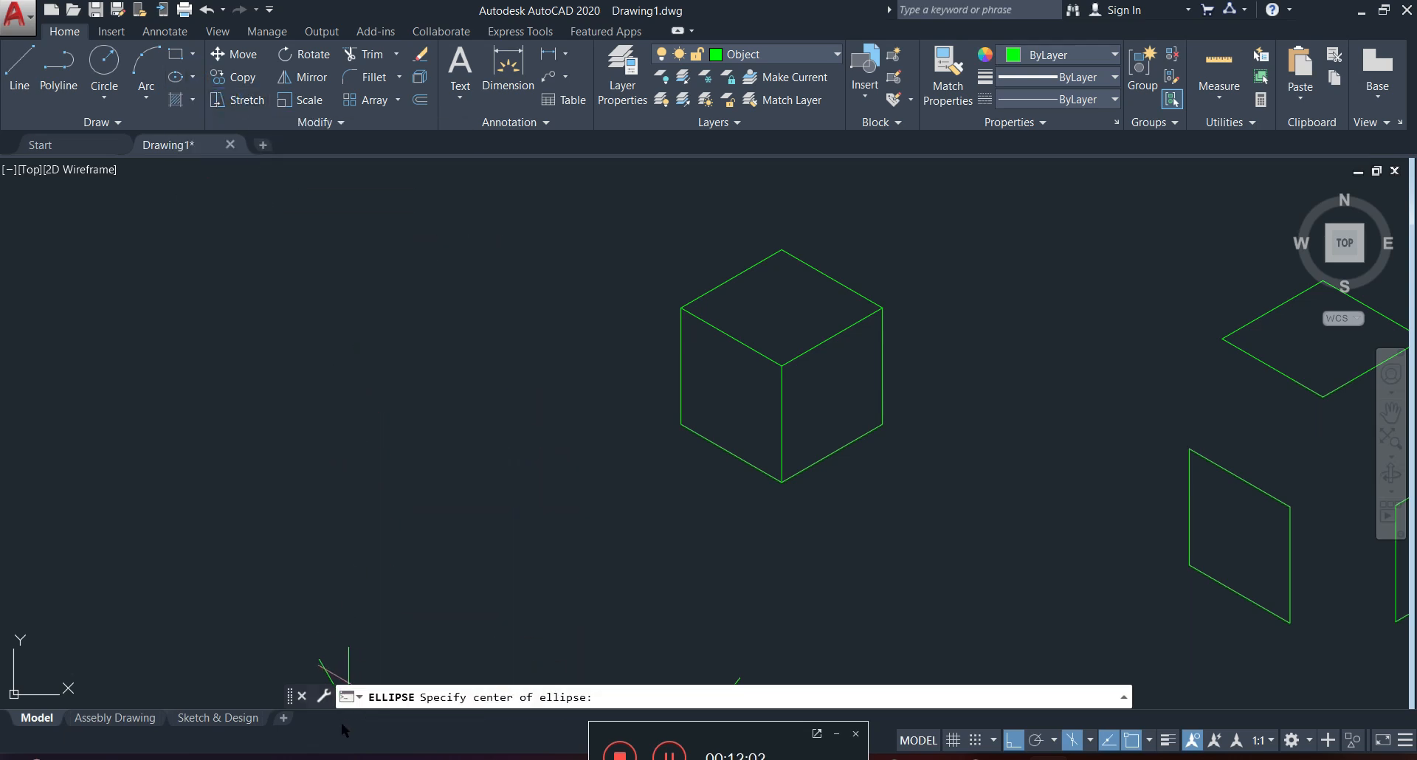
{"action": "left_click", "coordinate": [361, 698]}
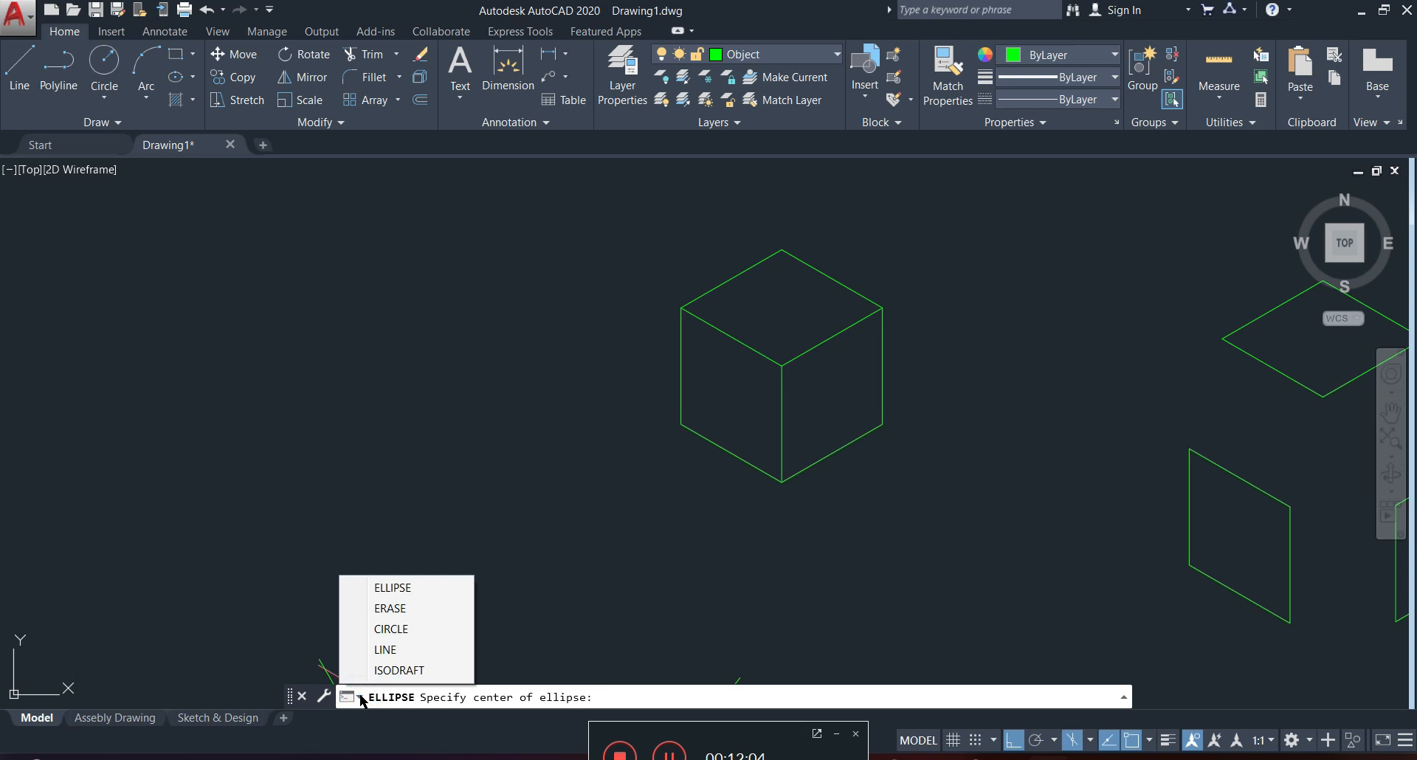
{"action": "left_click", "coordinate": [404, 594]}
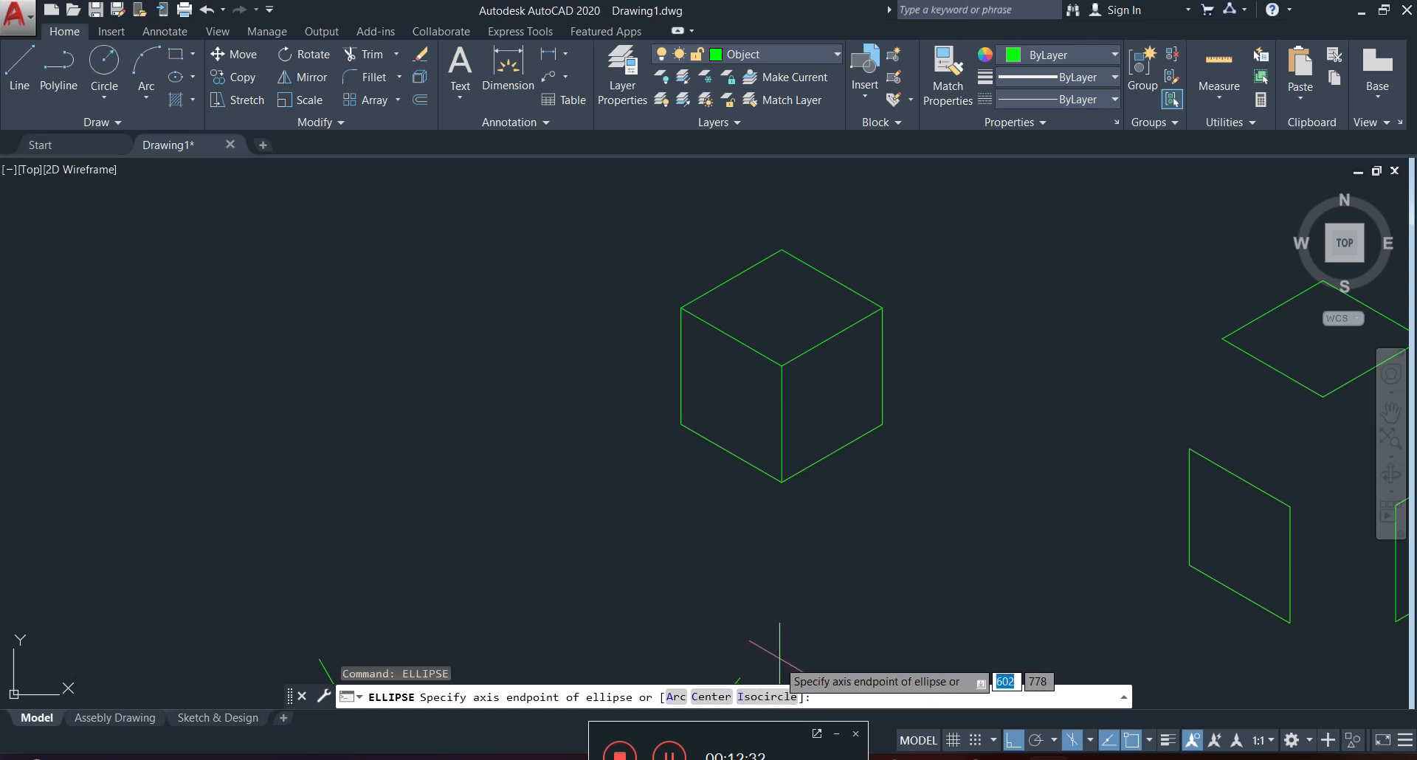
{"action": "left_click", "coordinate": [766, 697]}
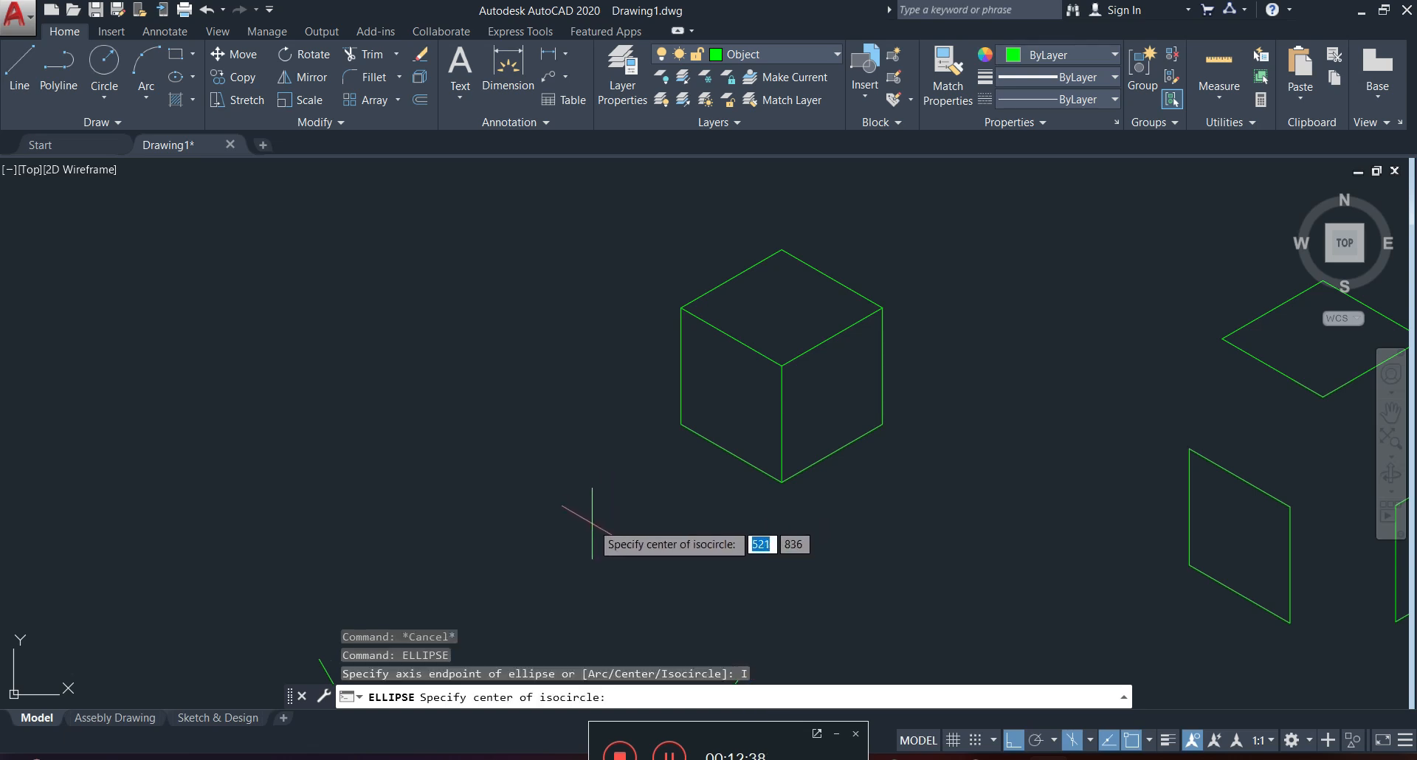
{"action": "scroll", "coordinate": [705, 369], "scroll_direction": "up", "scroll_amount": 4}
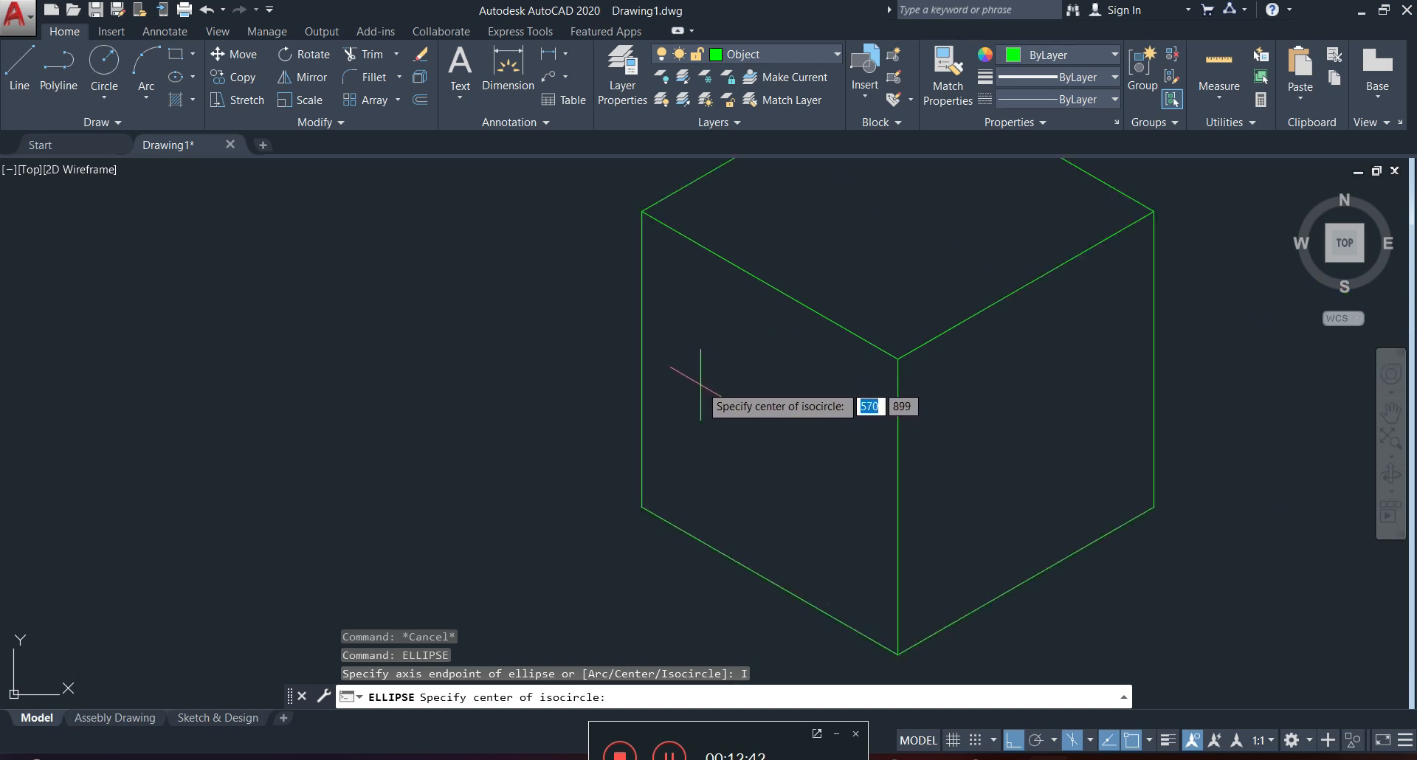
{"action": "left_click", "coordinate": [702, 386]}
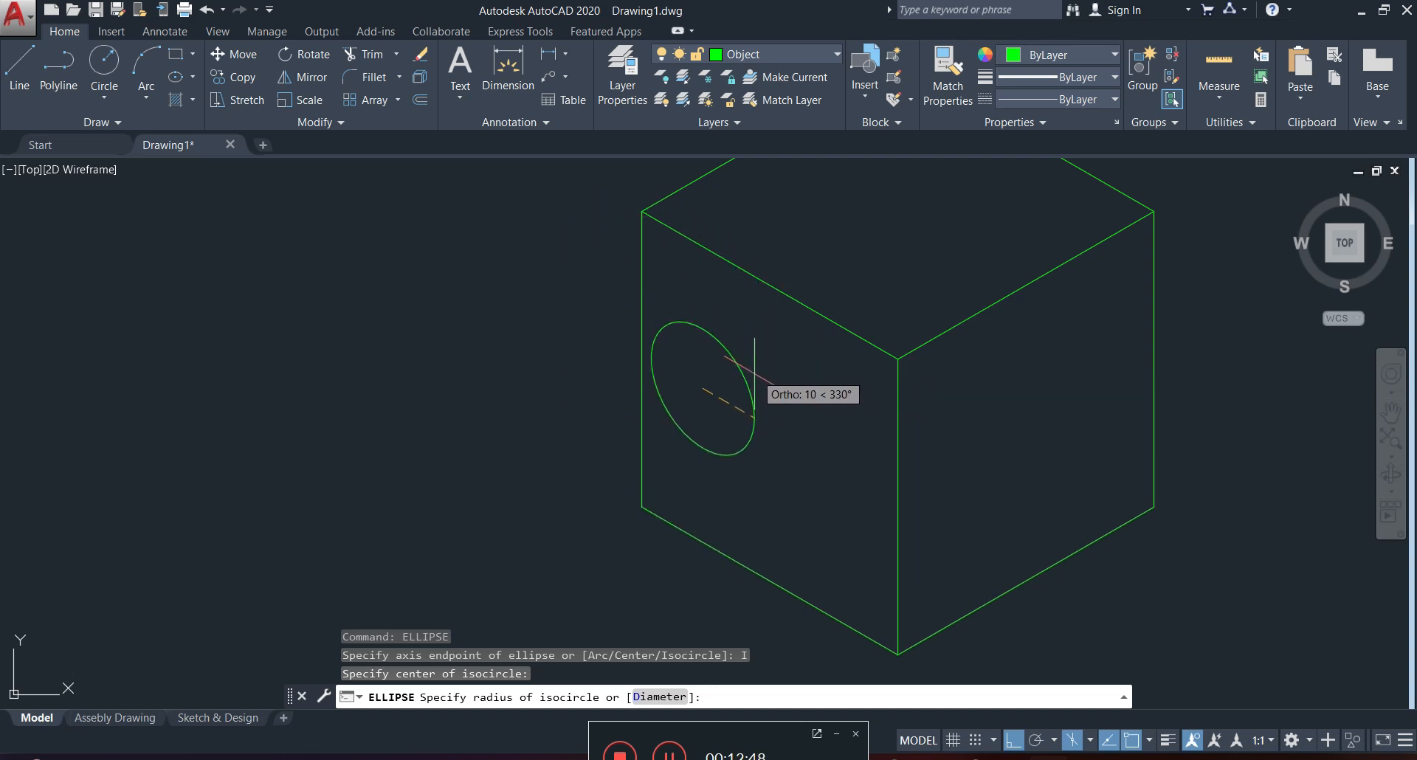
{"action": "left_click", "coordinate": [753, 368]}
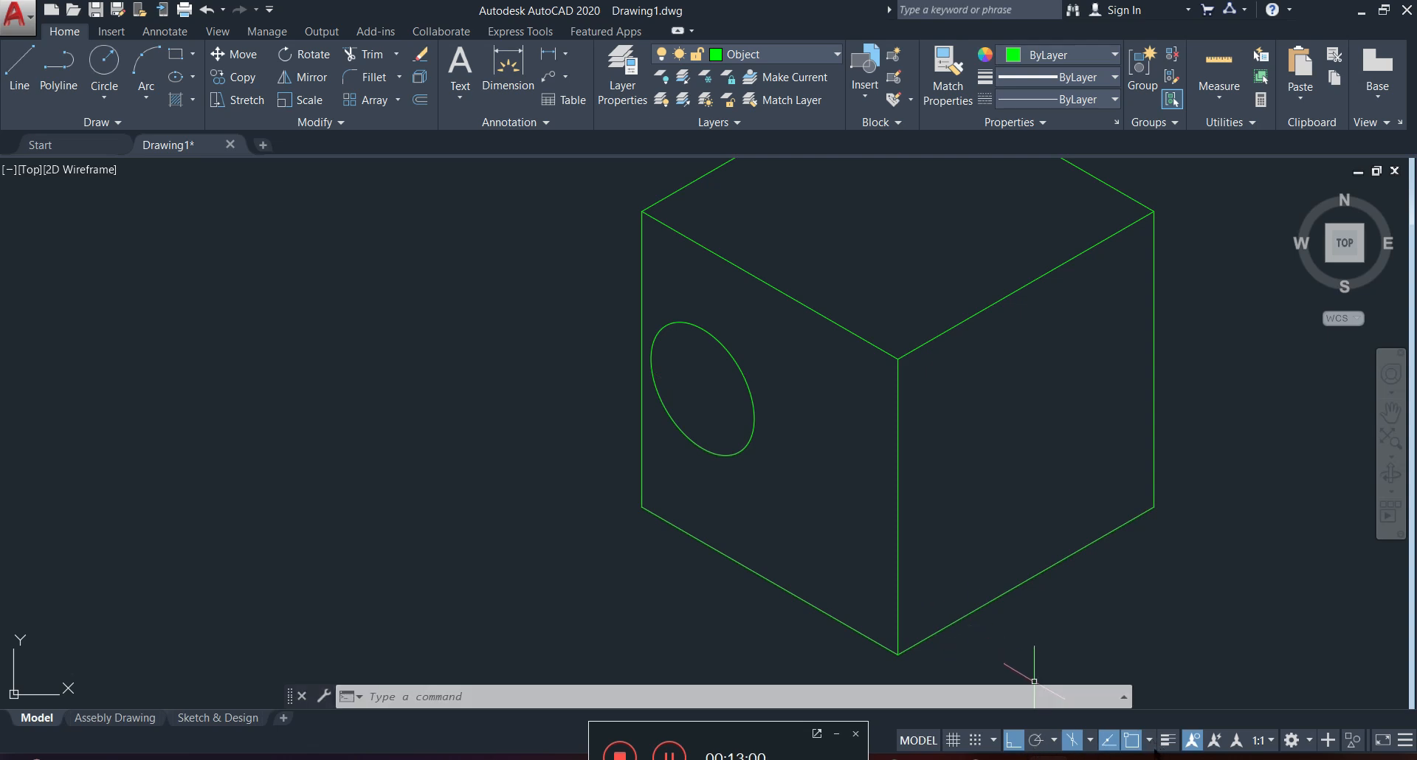
Switch to isoplane Right and draw an ellipse with the Isocircle option freehand near the middle of the cube's right face.
{"action": "left_click", "coordinate": [1090, 740]}
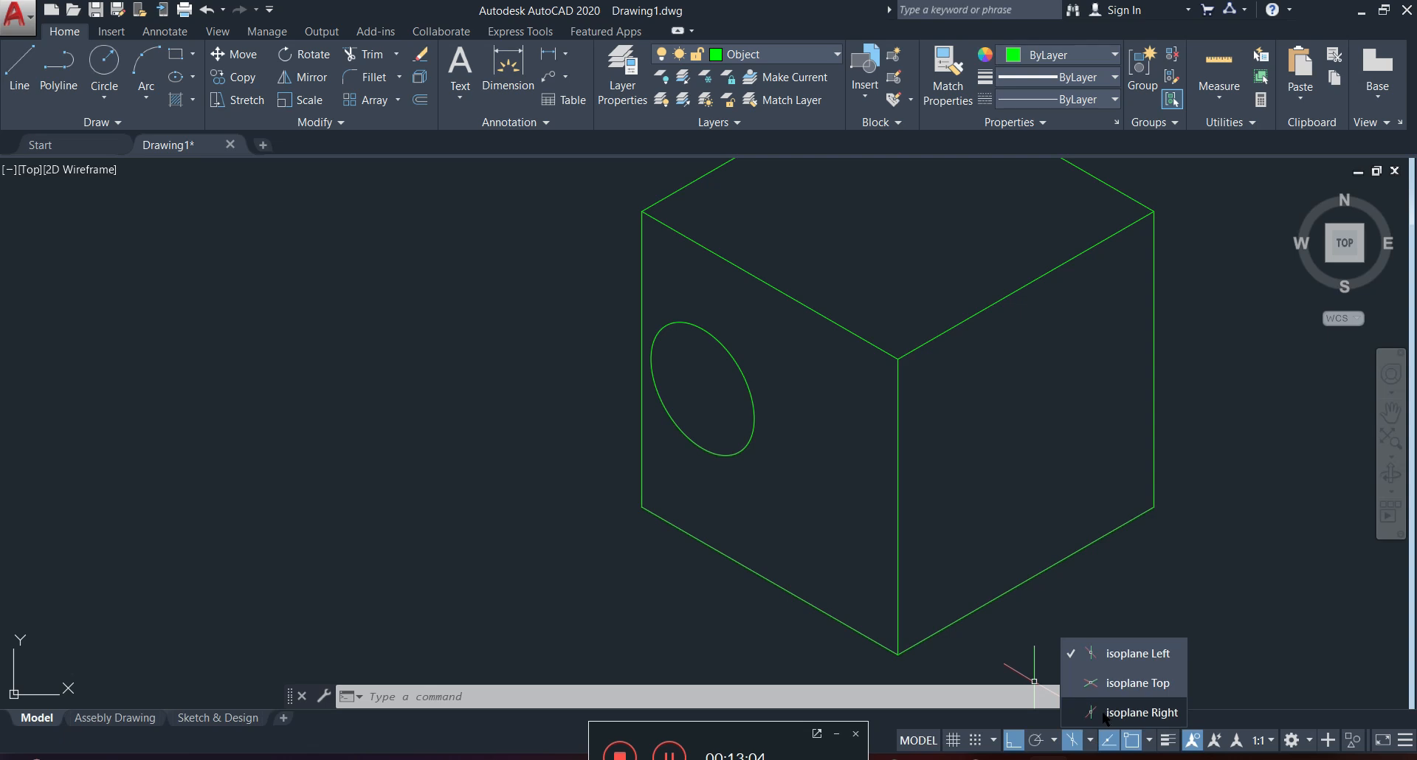
{"action": "left_click", "coordinate": [1129, 712]}
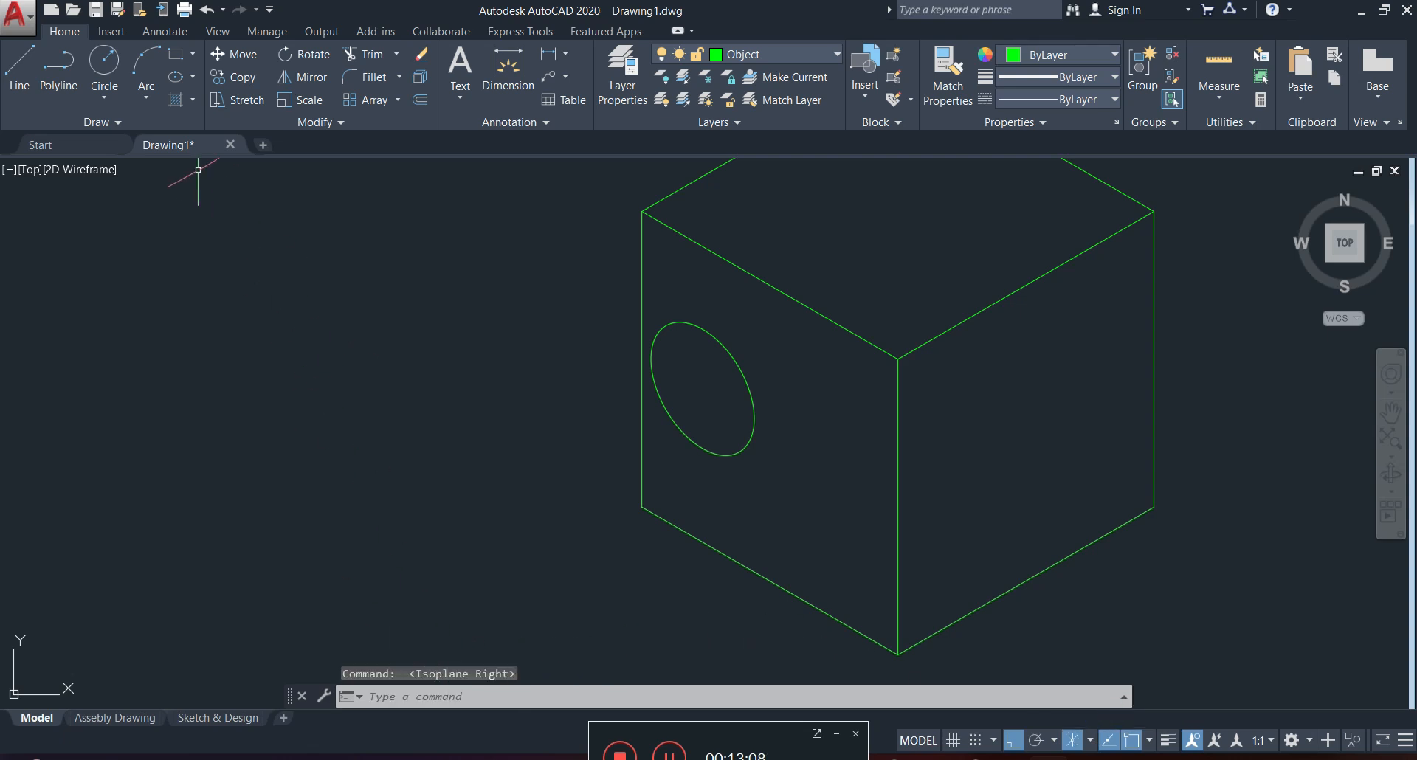
{"action": "left_click", "coordinate": [194, 76]}
{"action": "left_click", "coordinate": [197, 109]}
{"action": "left_click", "coordinate": [359, 697]}
{"action": "left_click", "coordinate": [413, 586]}
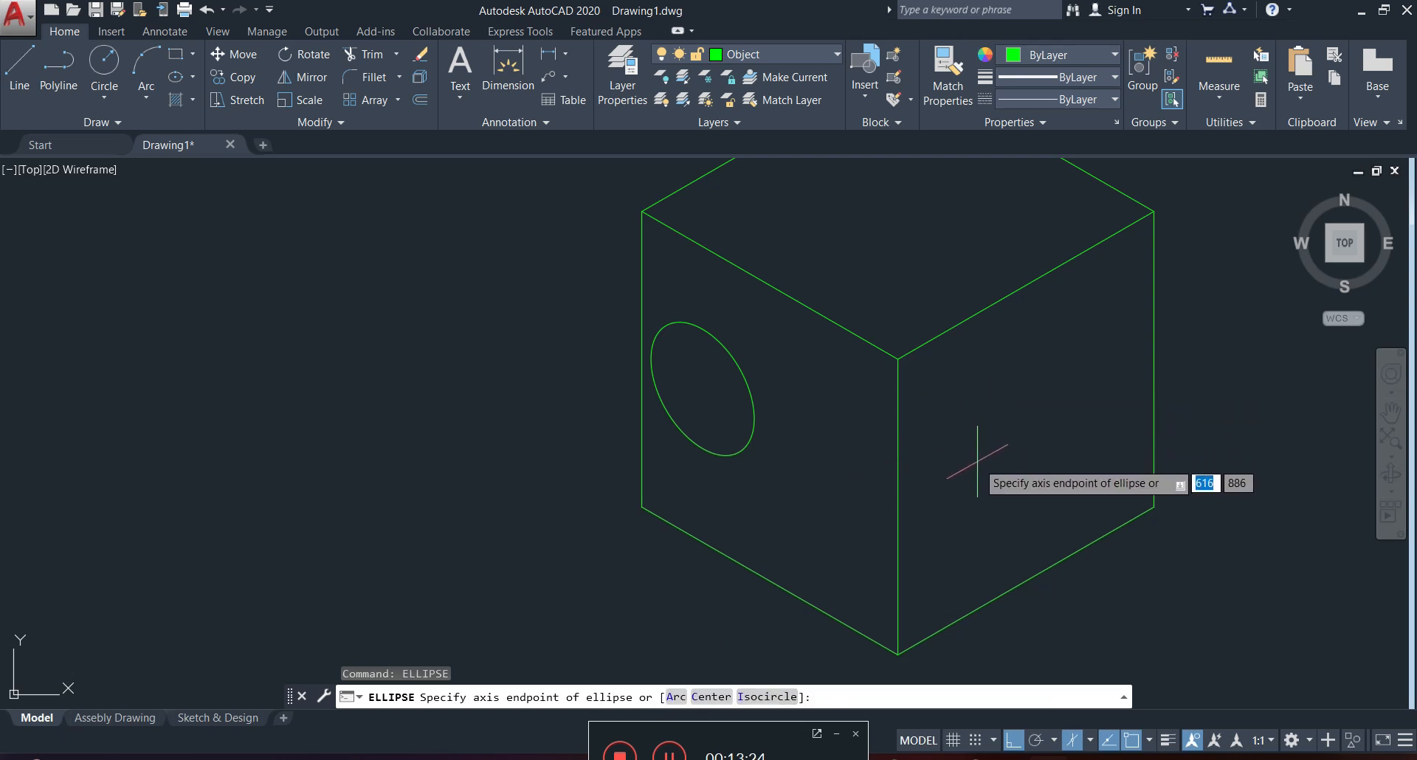
{"action": "left_click", "coordinate": [760, 697]}
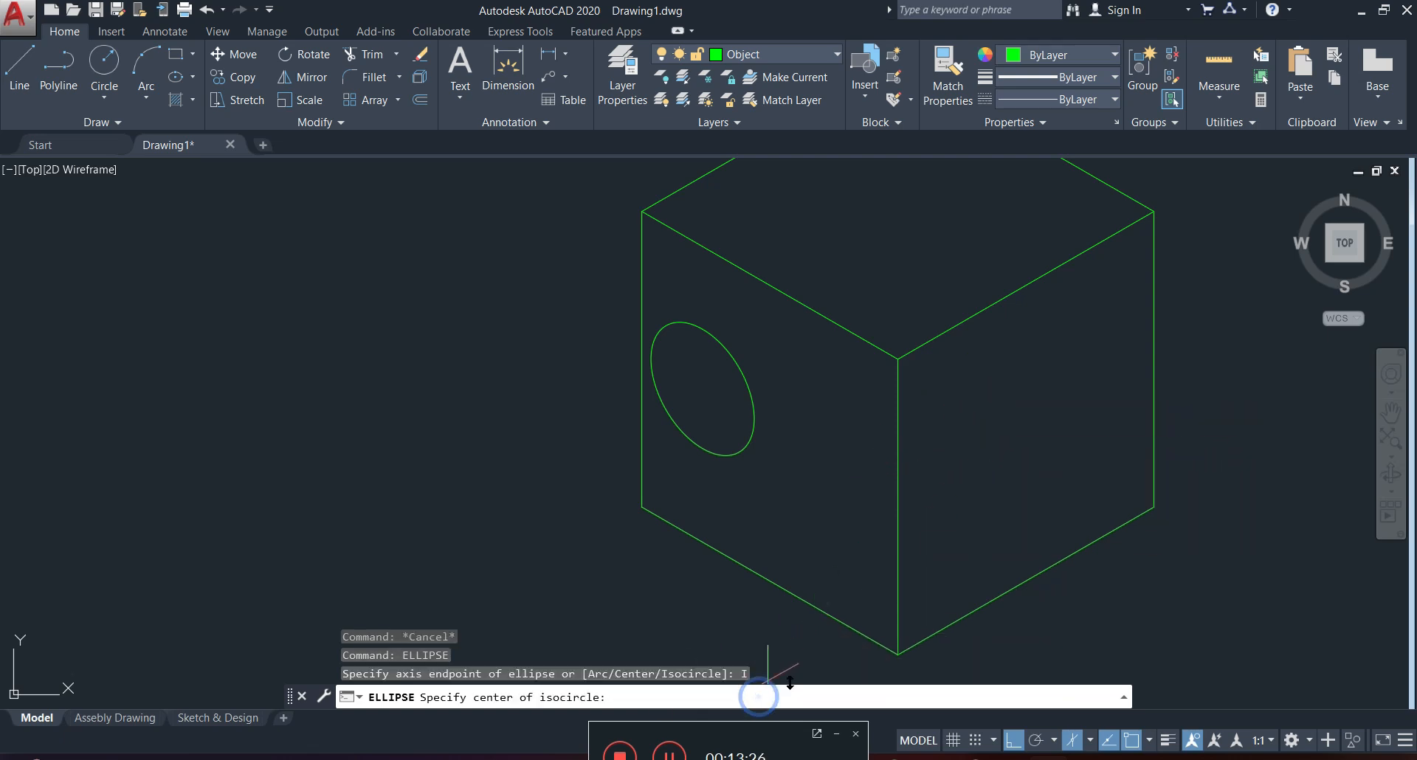
{"action": "left_click", "coordinate": [1009, 438]}
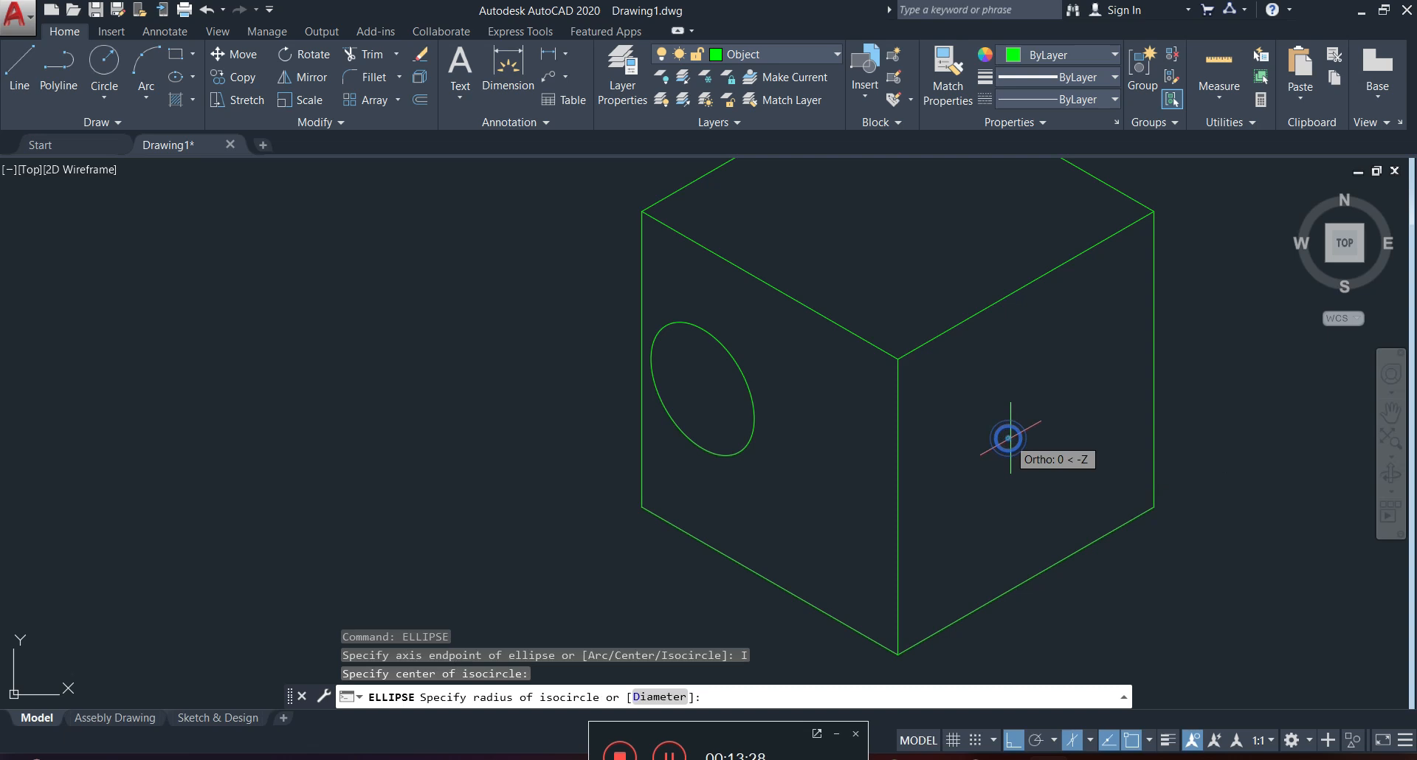
{"action": "left_click", "coordinate": [1087, 449]}
Switch to isoplane Top and draw an ellipse with the Isocircle option and a radius of about 17 on the cube's top face.
{"action": "middle_click_drag", "start_coordinate": [1002, 433], "coordinate": [990, 522]}
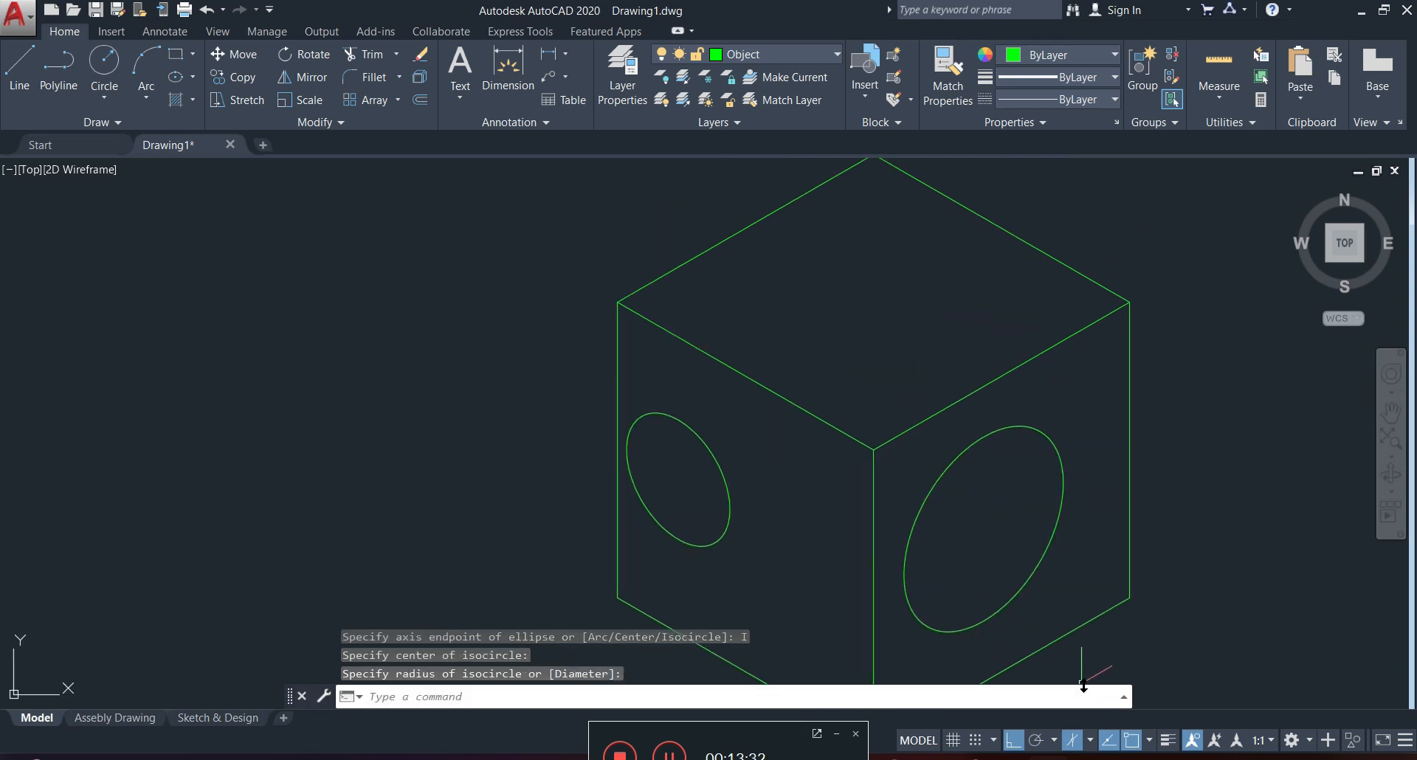
{"action": "left_click", "coordinate": [1090, 740]}
{"action": "left_click", "coordinate": [1137, 682]}
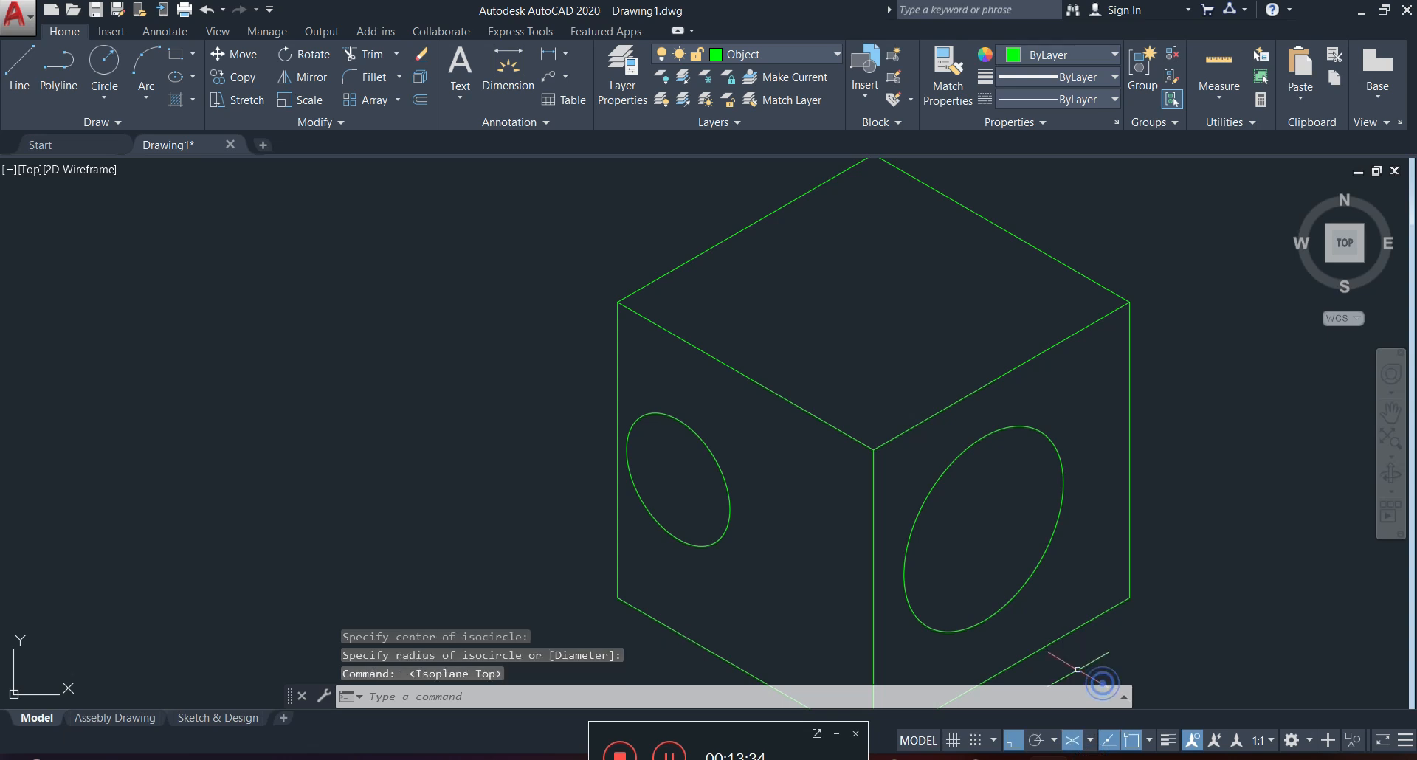
{"action": "left_click", "coordinate": [176, 78]}
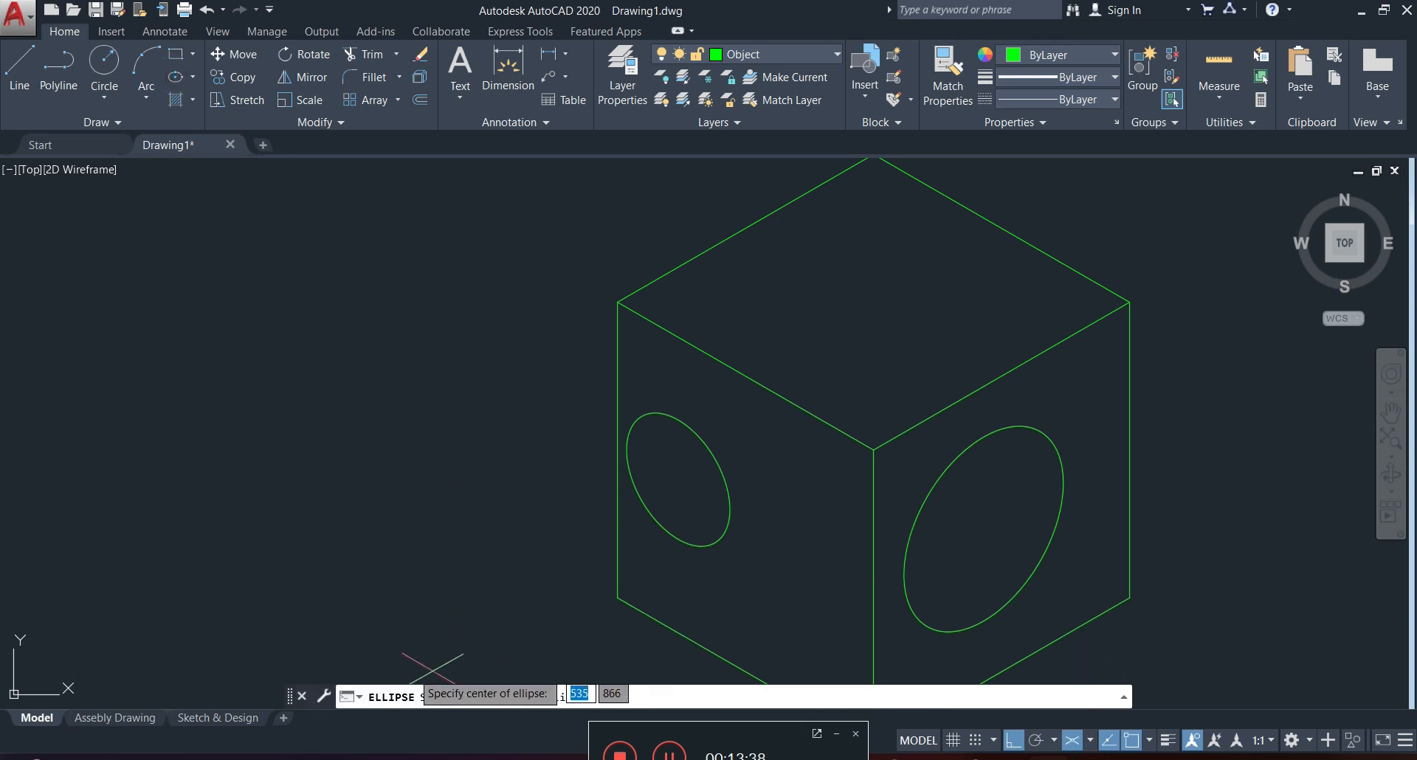
{"action": "key", "text": "Escape"}
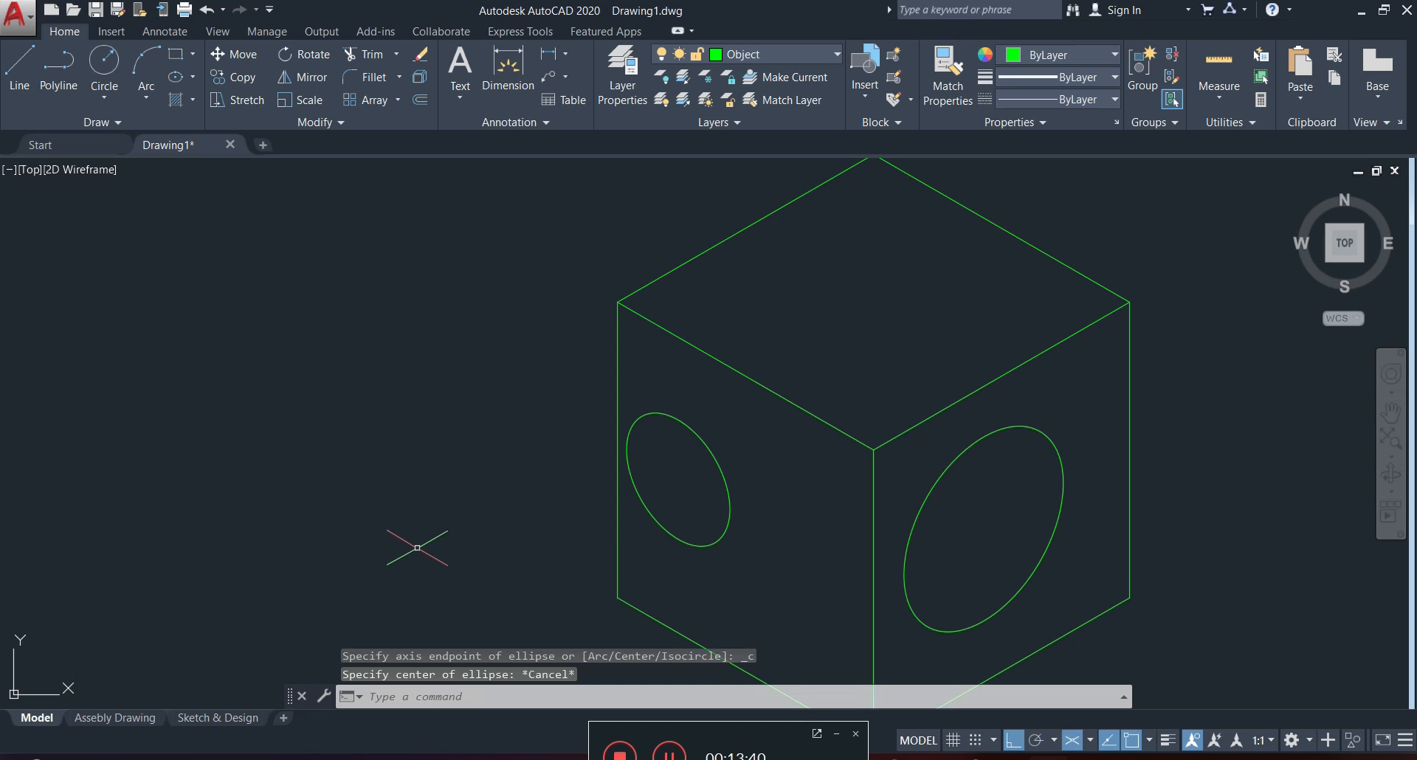
{"action": "type", "text": "el"}
{"action": "key", "text": "Return"}
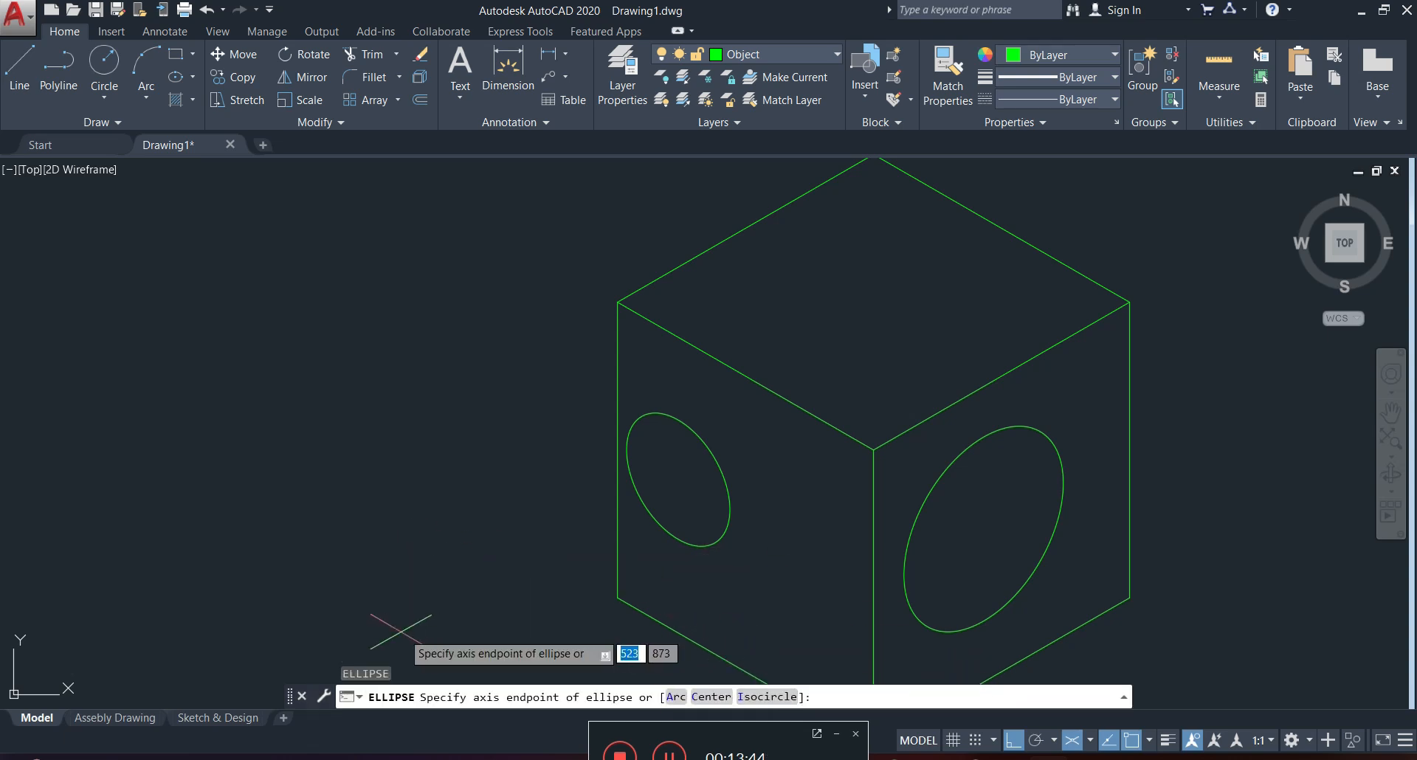
{"action": "left_click", "coordinate": [764, 699]}
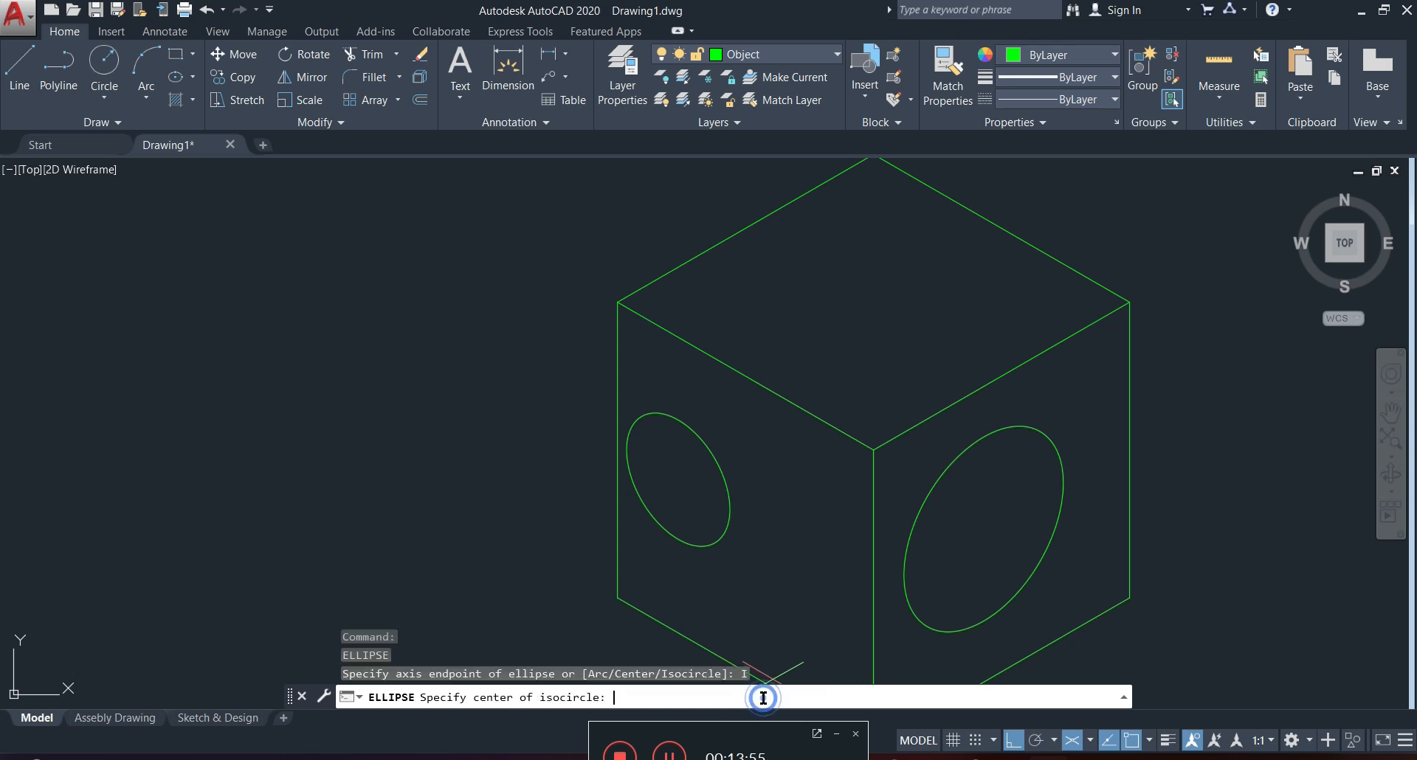
{"action": "left_click", "coordinate": [858, 294]}
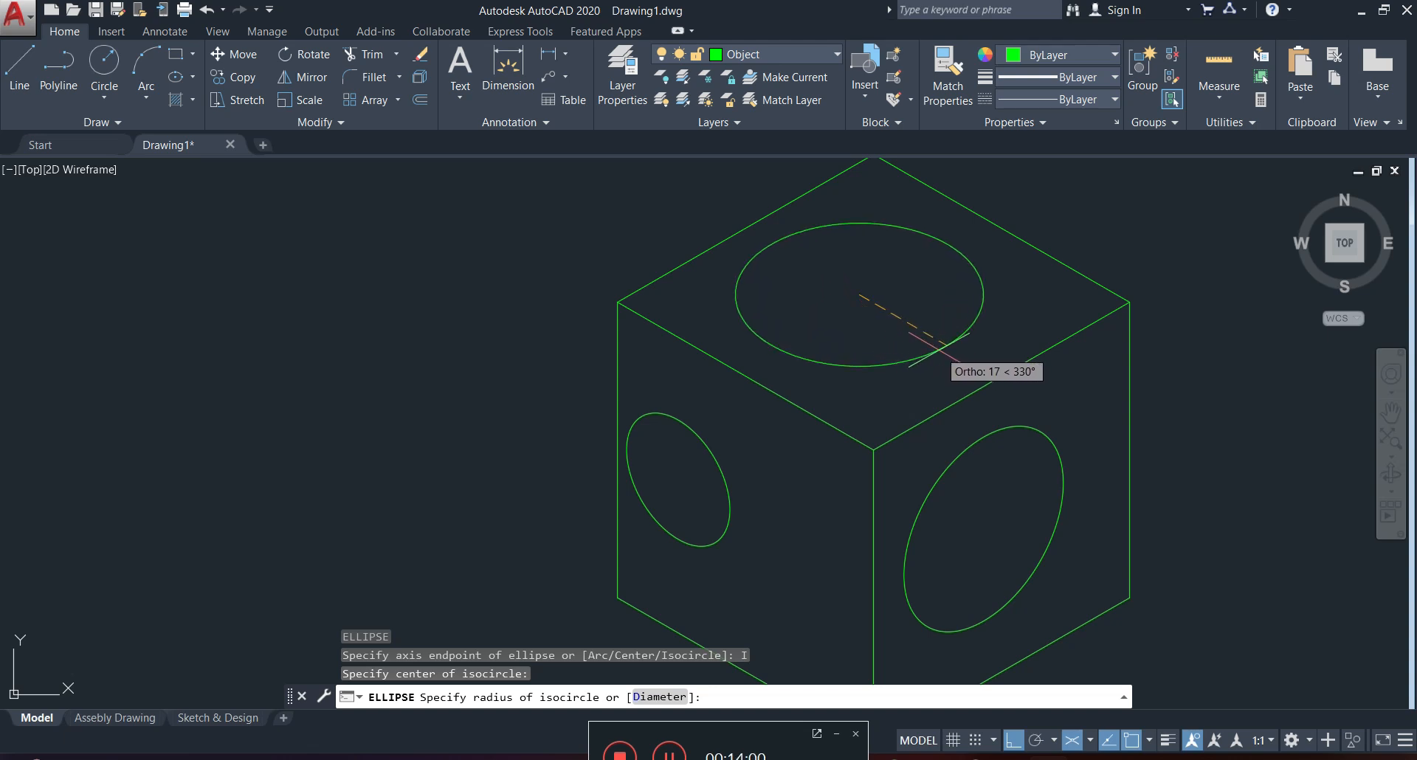
{"action": "left_click", "coordinate": [937, 348]}
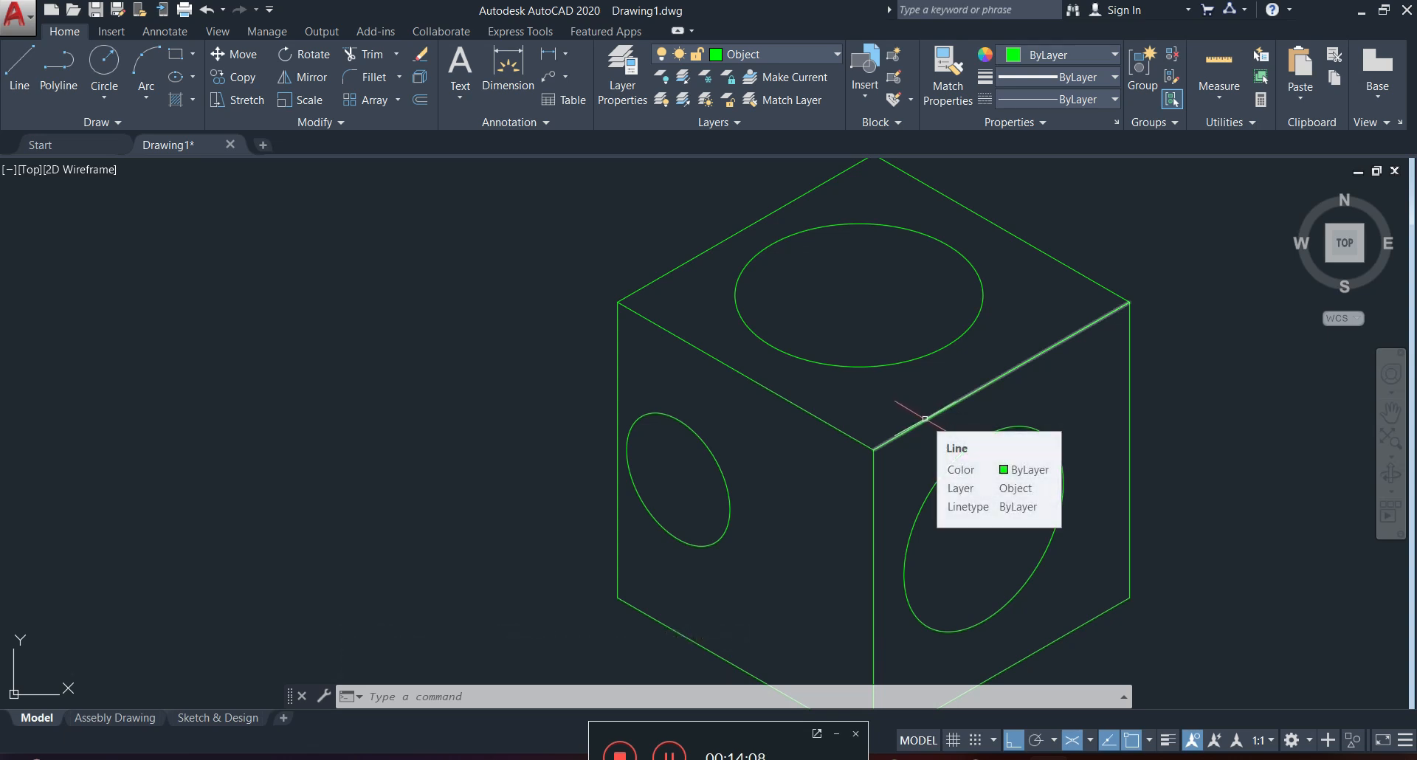
Copy eight of the cube's edges, without the isocircles and the upper-right edge of the top face, to the empty area left of the cube.
{"action": "mouse_move", "coordinate": [923, 418]}
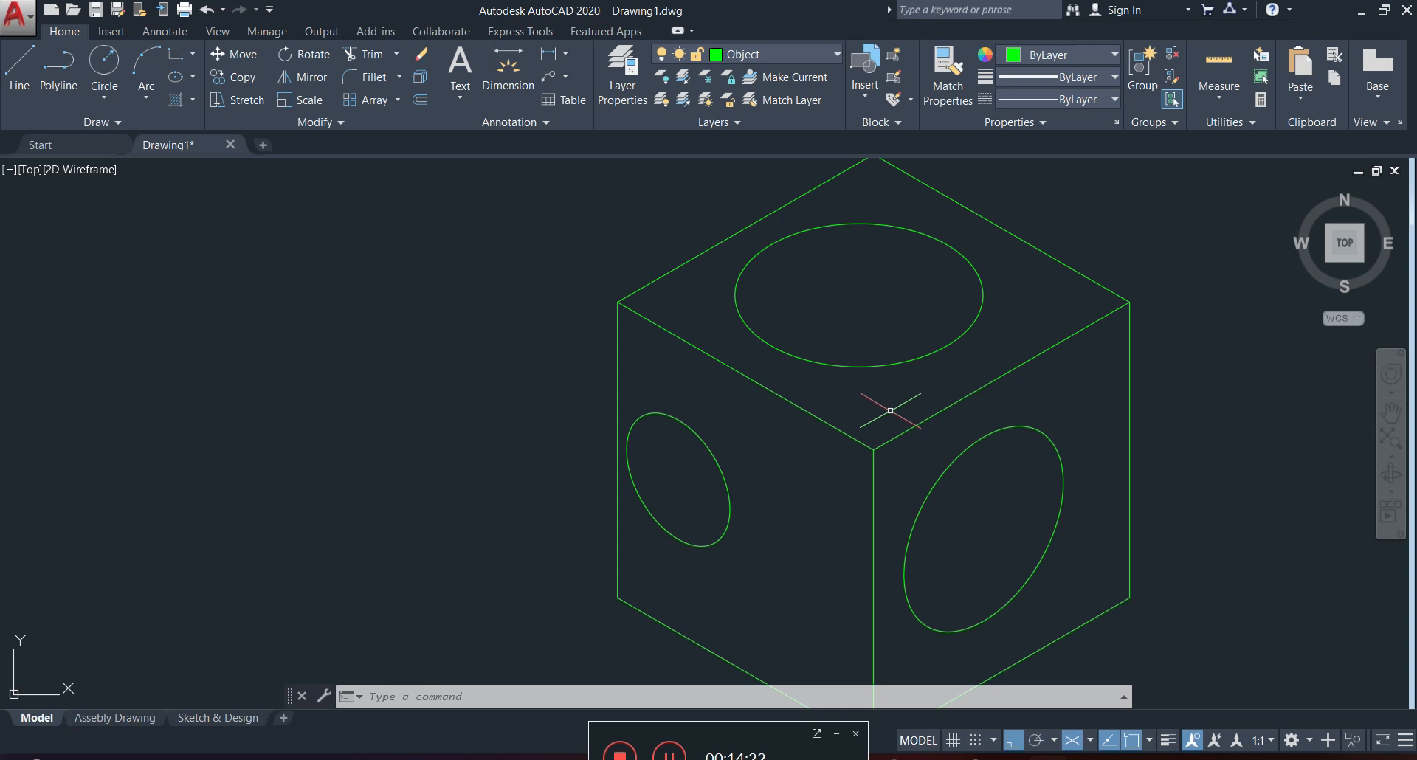
{"action": "scroll", "coordinate": [882, 406], "scroll_direction": "down", "scroll_amount": 4}
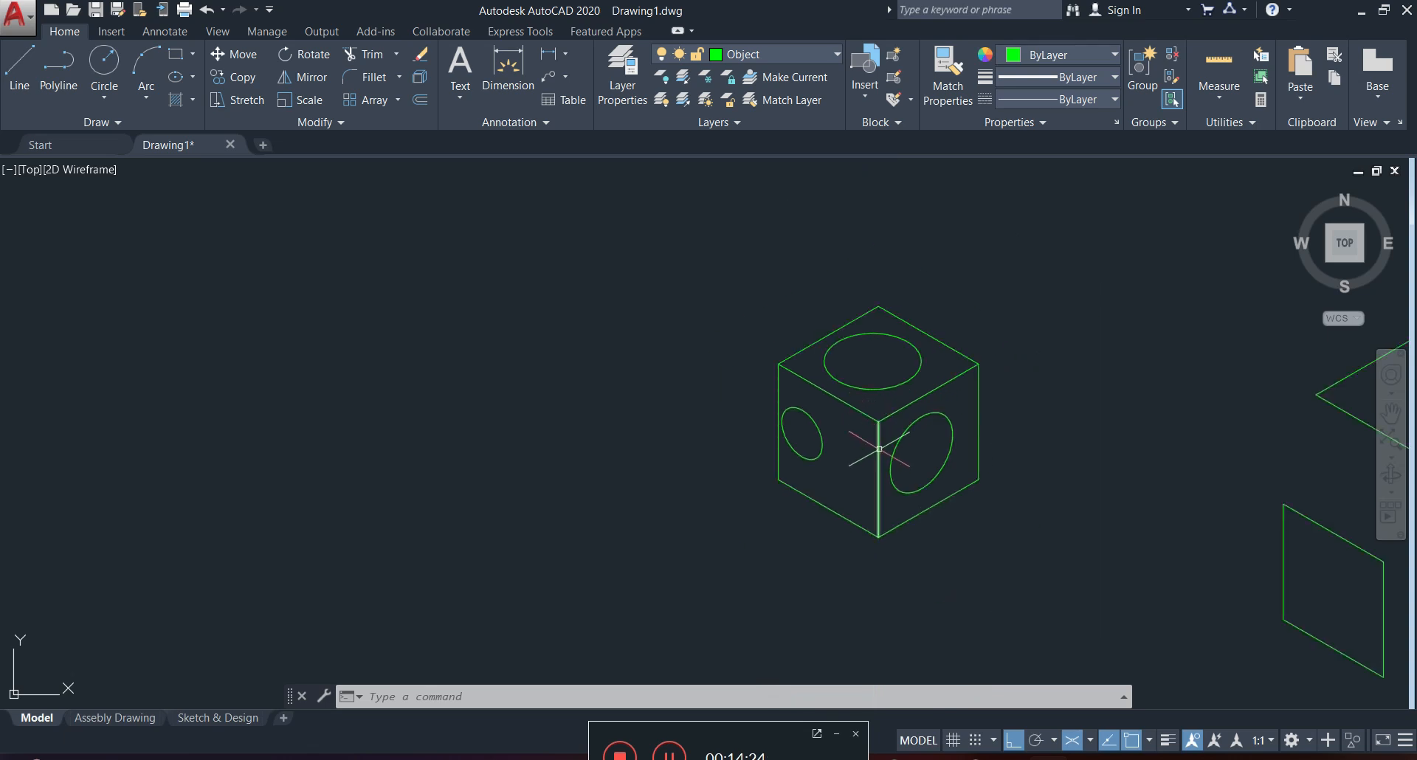
{"action": "scroll", "coordinate": [879, 438], "scroll_direction": "up", "scroll_amount": 4}
{"action": "left_click", "coordinate": [889, 393]}
{"action": "left_click", "coordinate": [839, 455]}
{"action": "left_click", "coordinate": [624, 244]}
{"action": "left_click", "coordinate": [550, 316]}
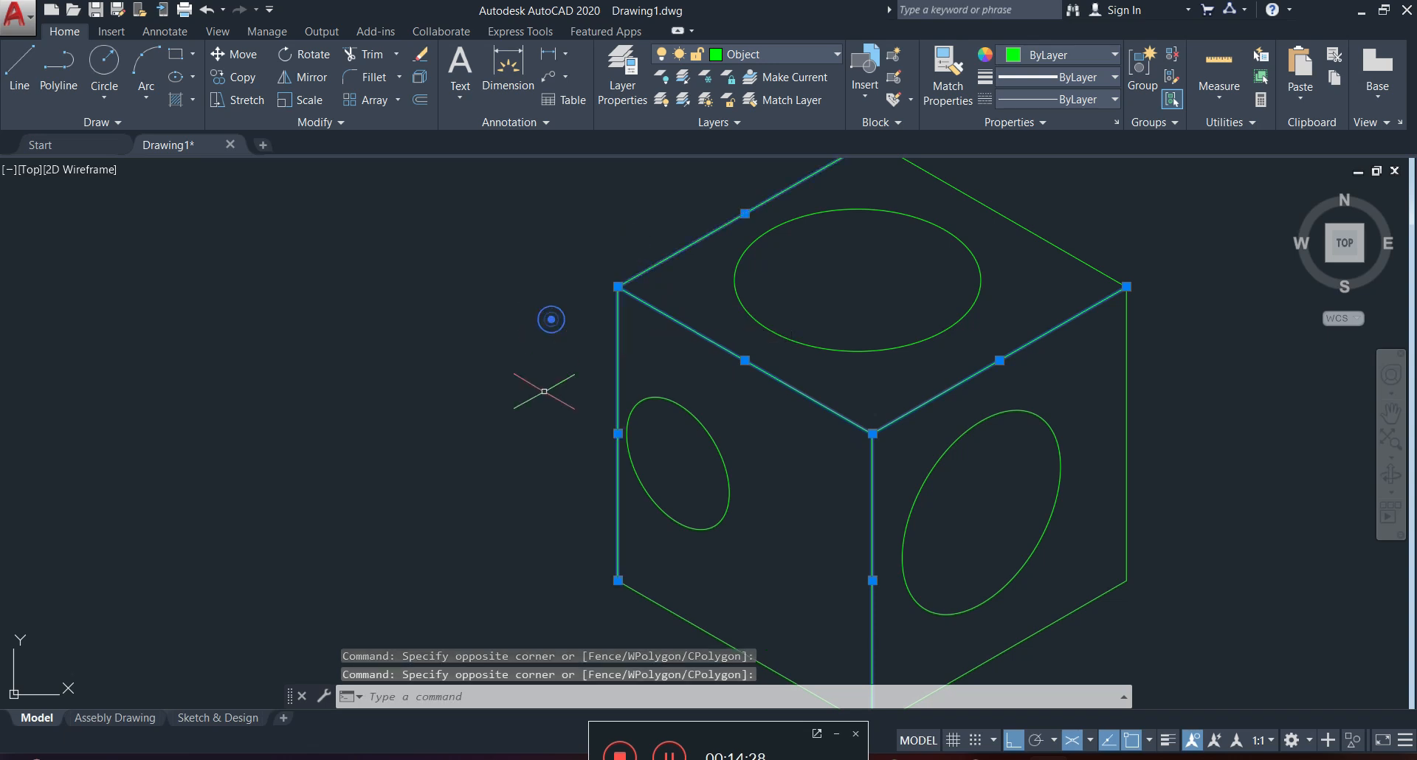
{"action": "middle_click_drag", "start_coordinate": [743, 571], "coordinate": [729, 450]}
{"action": "left_click", "coordinate": [866, 573]}
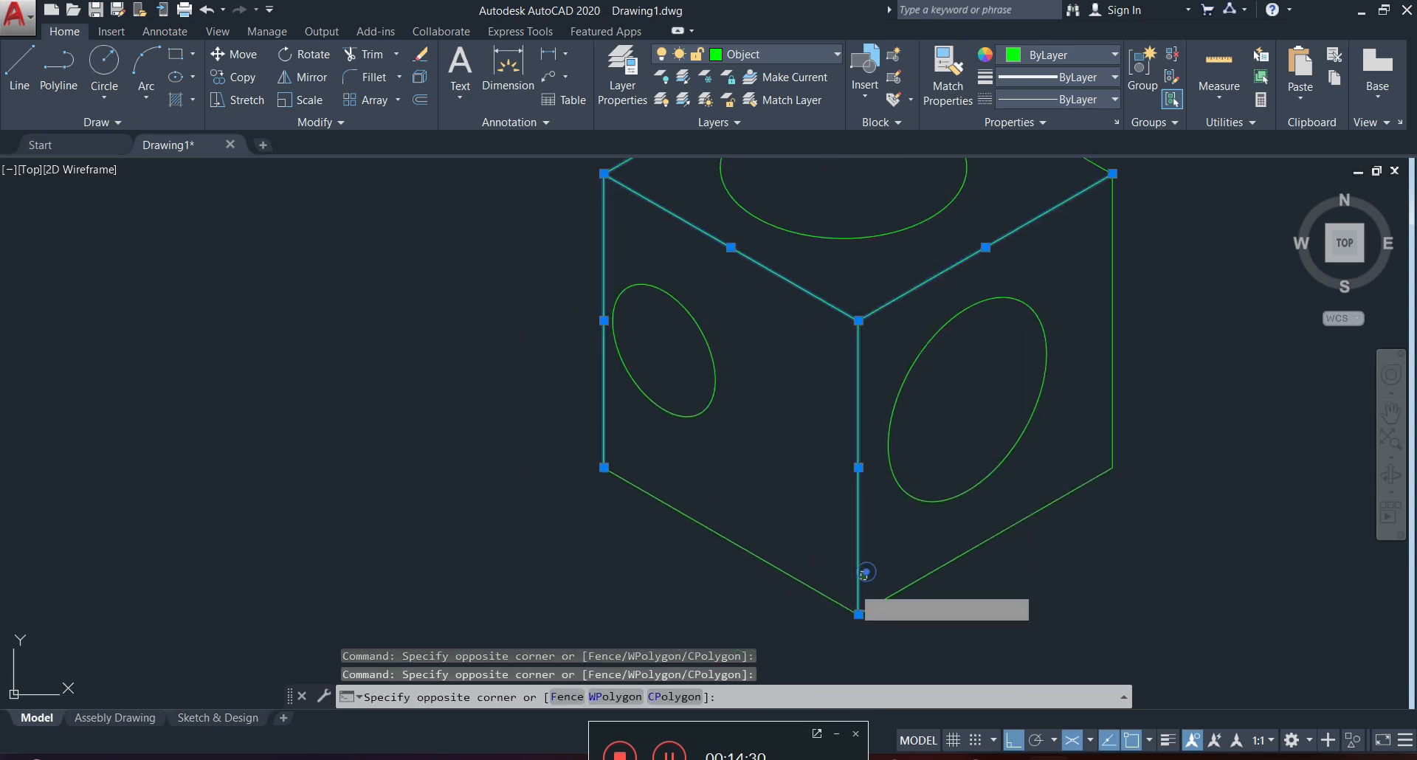
{"action": "left_click", "coordinate": [817, 610]}
{"action": "left_click", "coordinate": [1119, 402]}
{"action": "left_click", "coordinate": [1052, 508]}
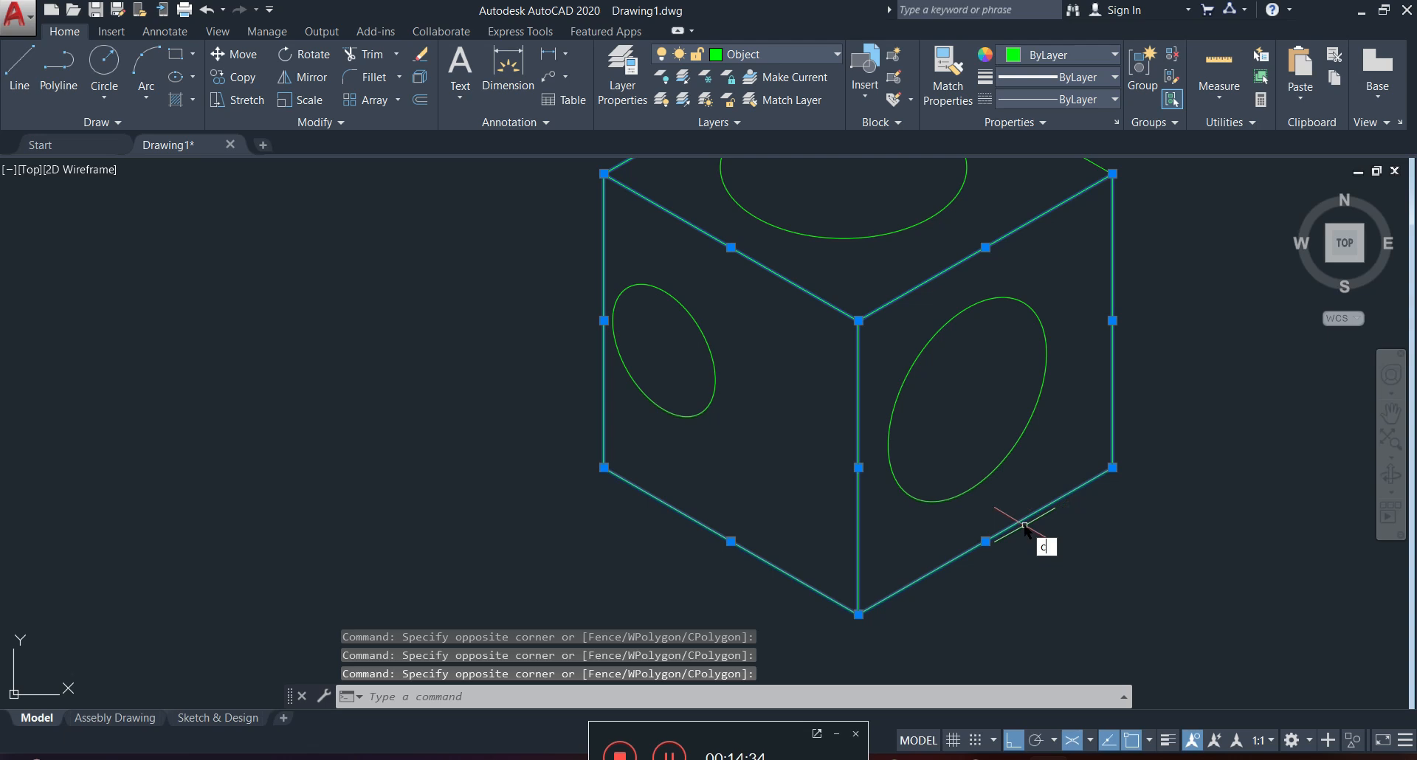
{"action": "type", "text": "cond p"}
{"action": "key", "text": "Return"}
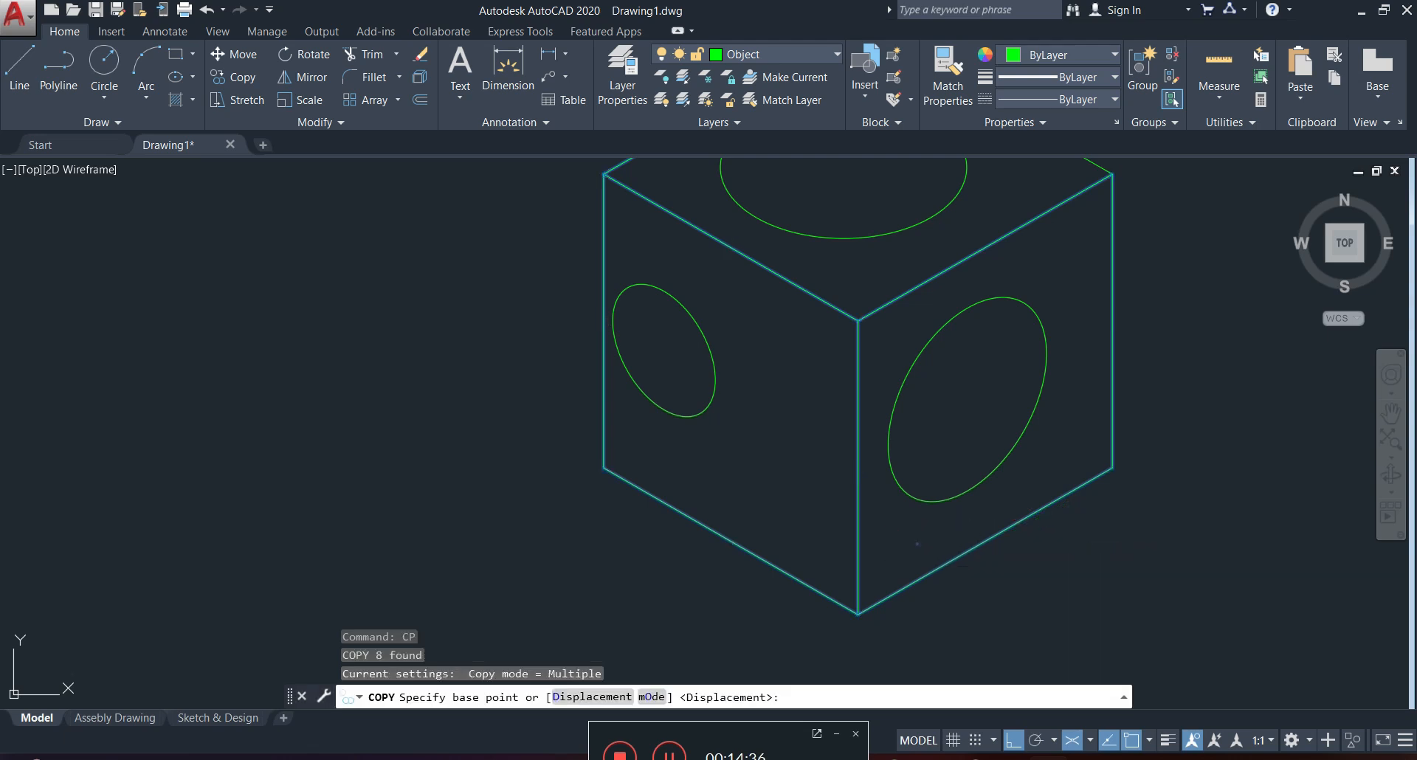
{"action": "left_click", "coordinate": [924, 539]}
{"action": "scroll", "coordinate": [700, 539], "scroll_direction": "down", "scroll_amount": 5}
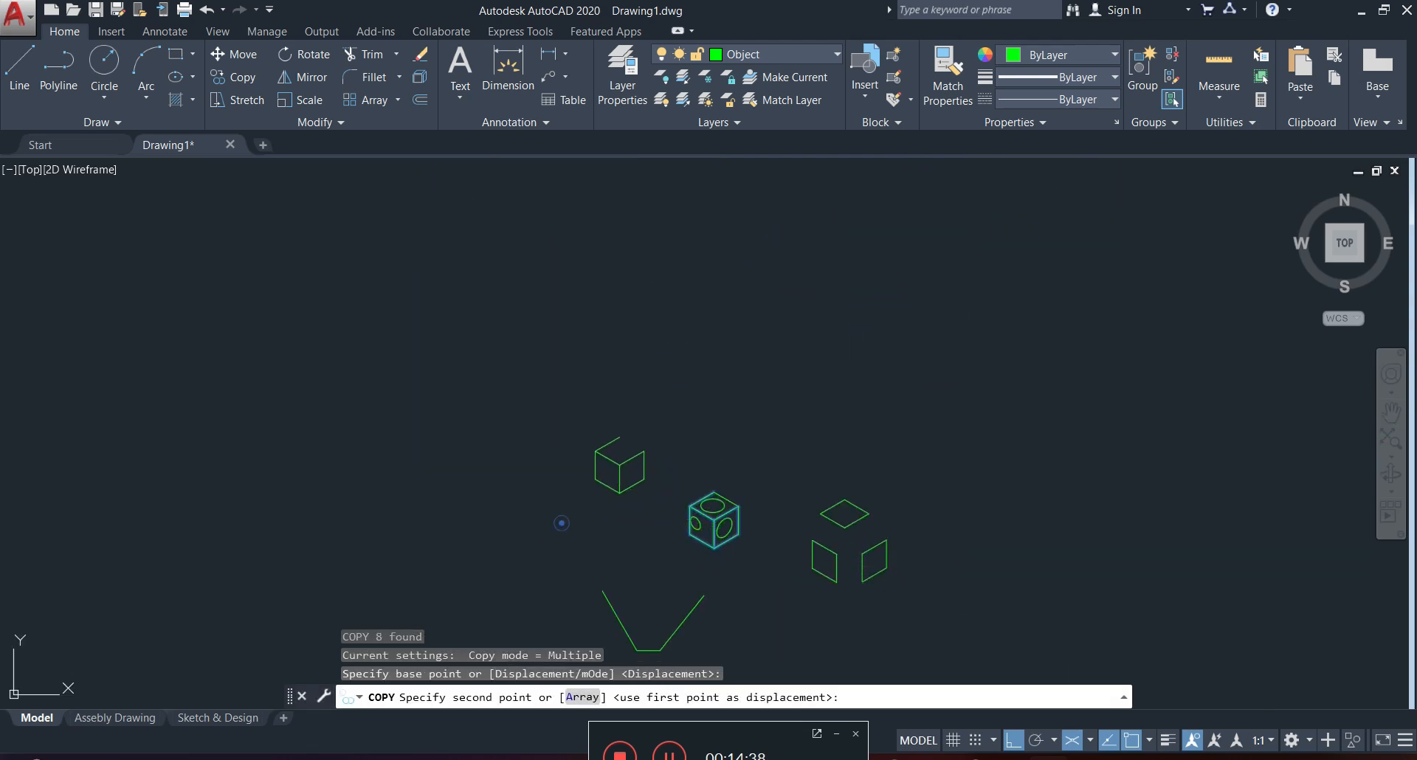
{"action": "left_click", "coordinate": [564, 520]}
{"action": "key", "text": "Escape"}
Draw the missing upper-right edge of the copied cube's top face as a line between the two open corners.
{"action": "left_click", "coordinate": [20, 66]}
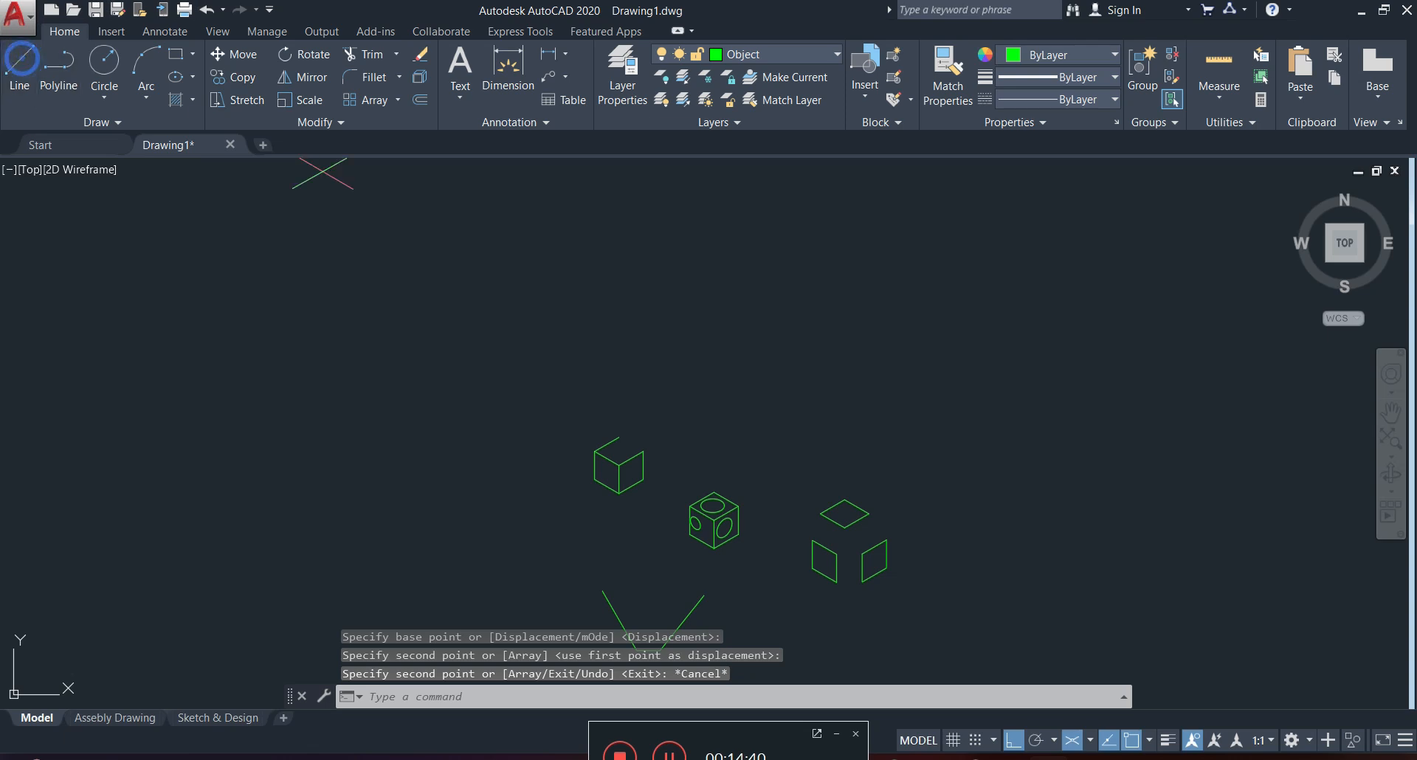
{"action": "scroll", "coordinate": [589, 423], "scroll_direction": "up", "scroll_amount": 5}
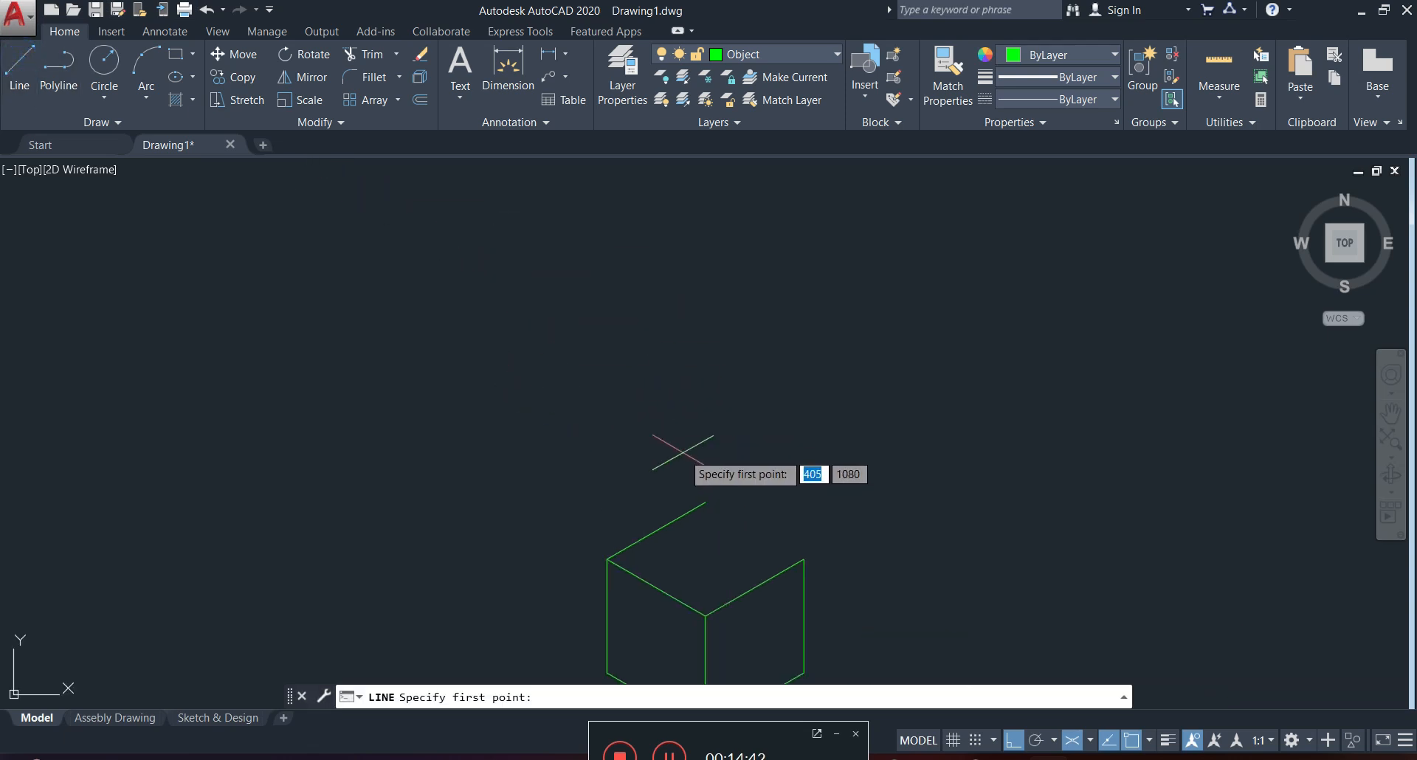
{"action": "left_click", "coordinate": [802, 559]}
{"action": "left_click", "coordinate": [706, 504]}
{"action": "key", "text": "Escape"}
Draw a 30° line freehand across the isocircle on the original cube's left face, extending past it on both sides.
{"action": "middle_click_drag", "start_coordinate": [735, 550], "coordinate": [732, 399]}
{"action": "scroll", "coordinate": [665, 493], "scroll_direction": "up", "scroll_amount": 4}
{"action": "scroll", "coordinate": [1062, 421], "scroll_direction": "down", "scroll_amount": 4}
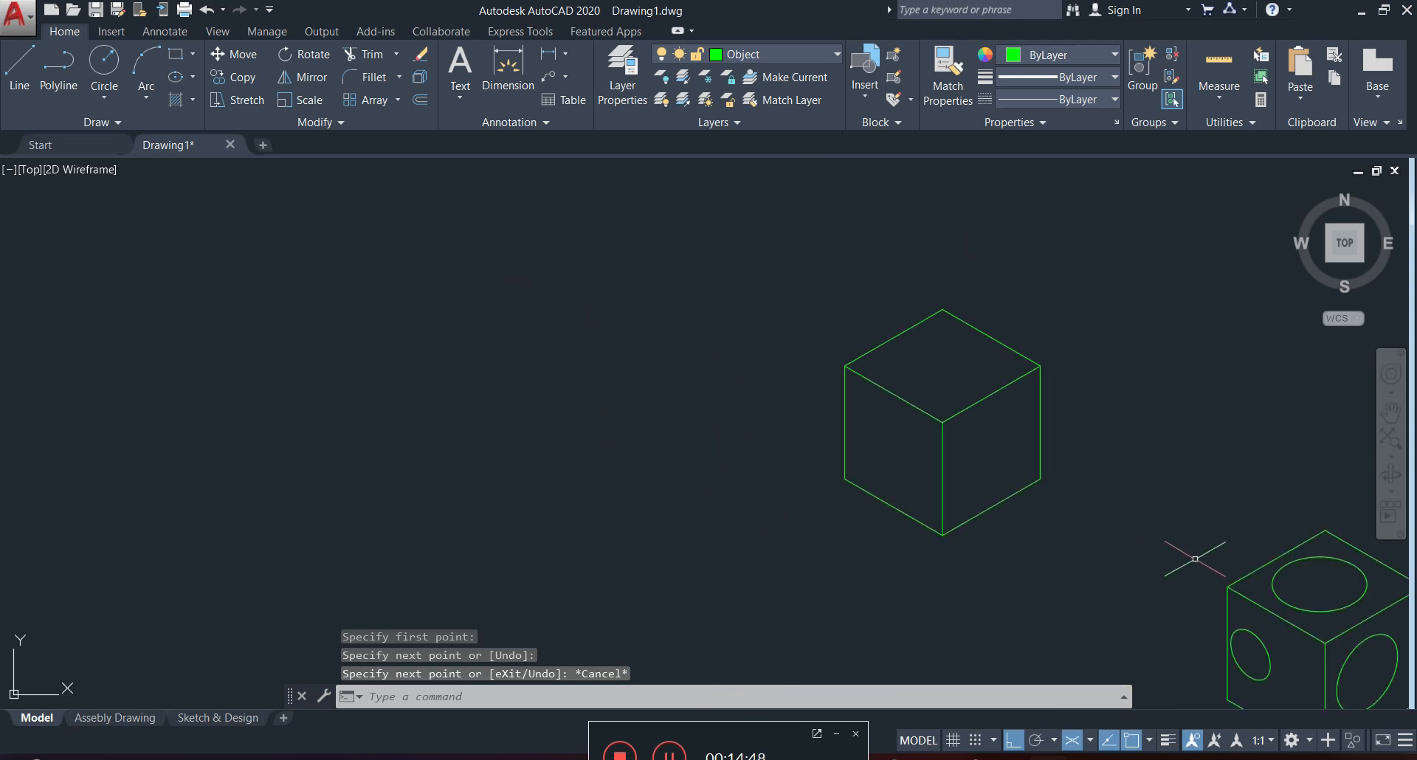
{"action": "middle_click_drag", "start_coordinate": [1195, 586], "coordinate": [1101, 535]}
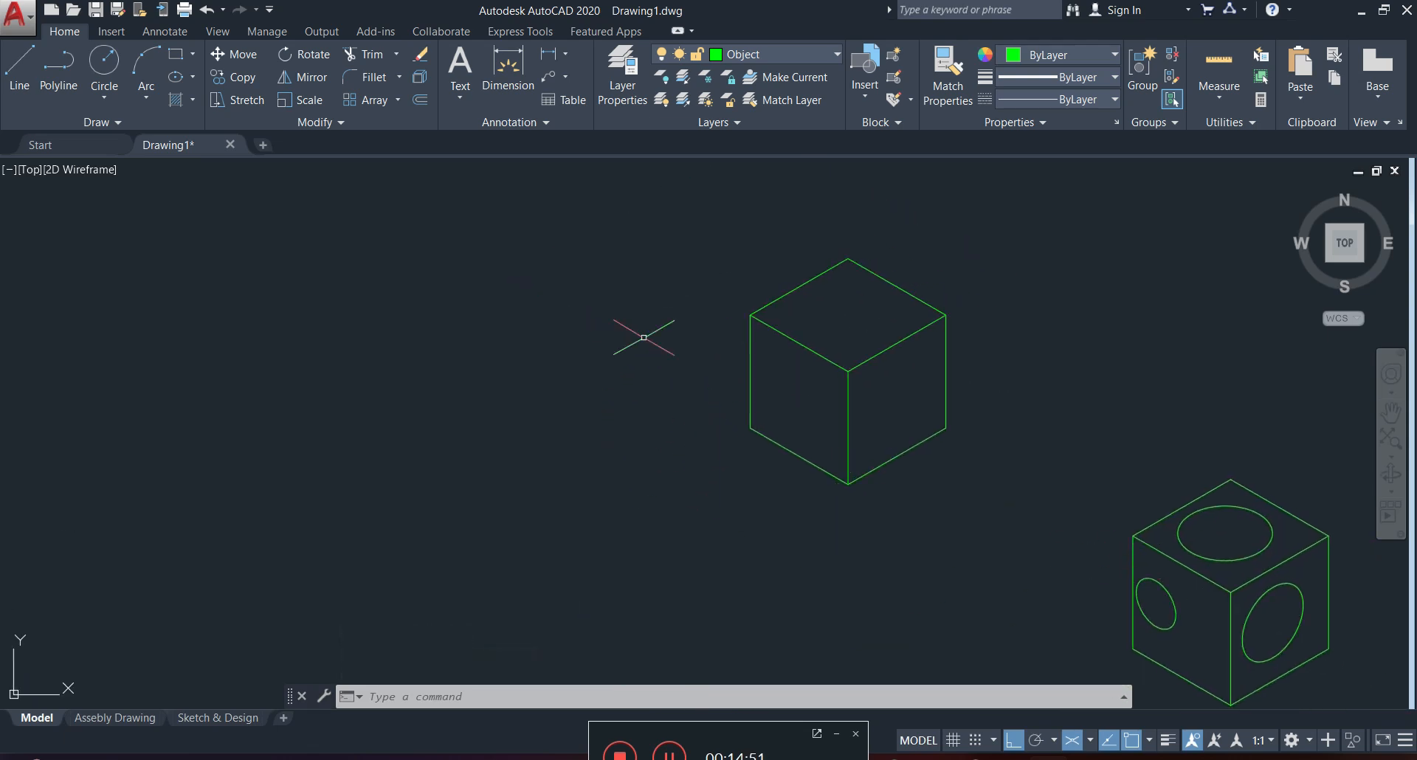
{"action": "left_click", "coordinate": [30, 62]}
{"action": "scroll", "coordinate": [1161, 629], "scroll_direction": "up", "scroll_amount": 5}
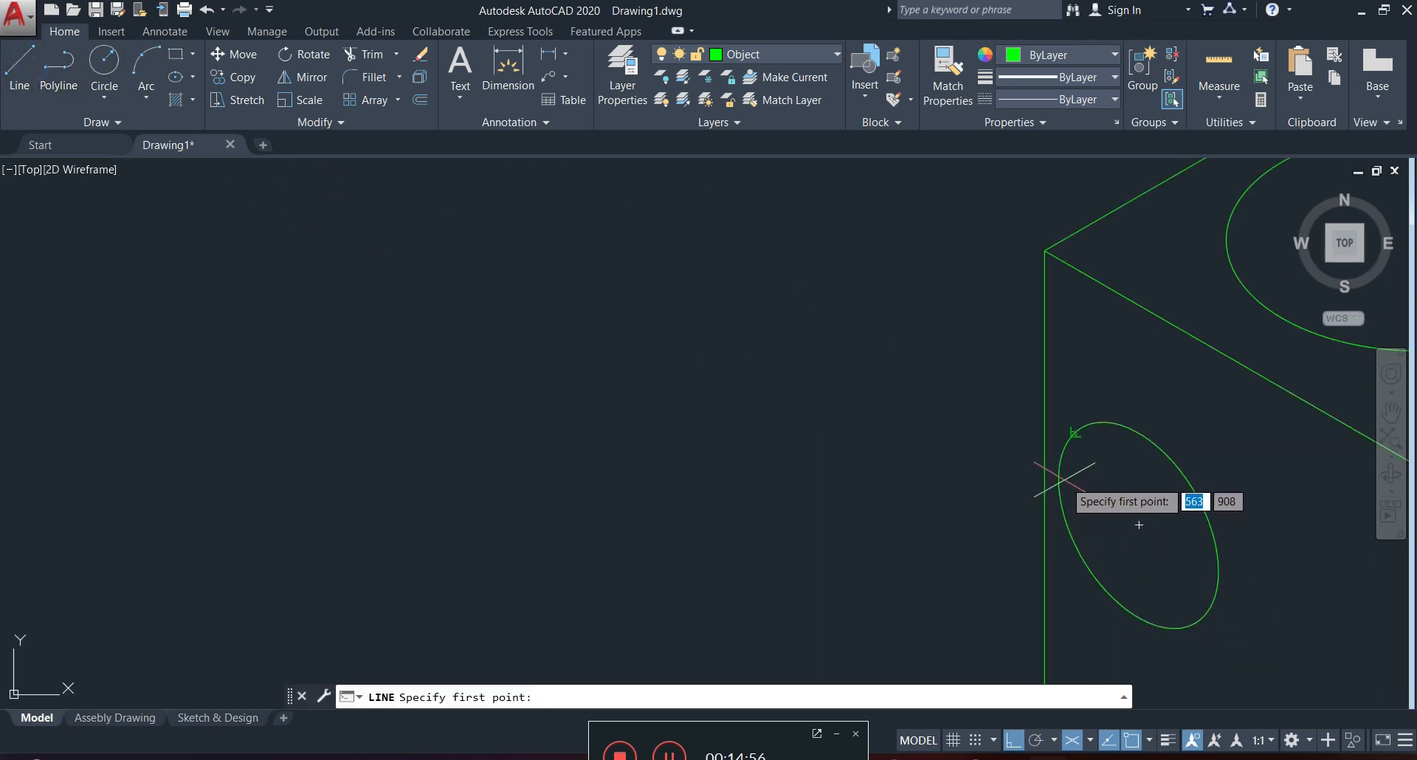
{"action": "left_click", "coordinate": [1007, 547]}
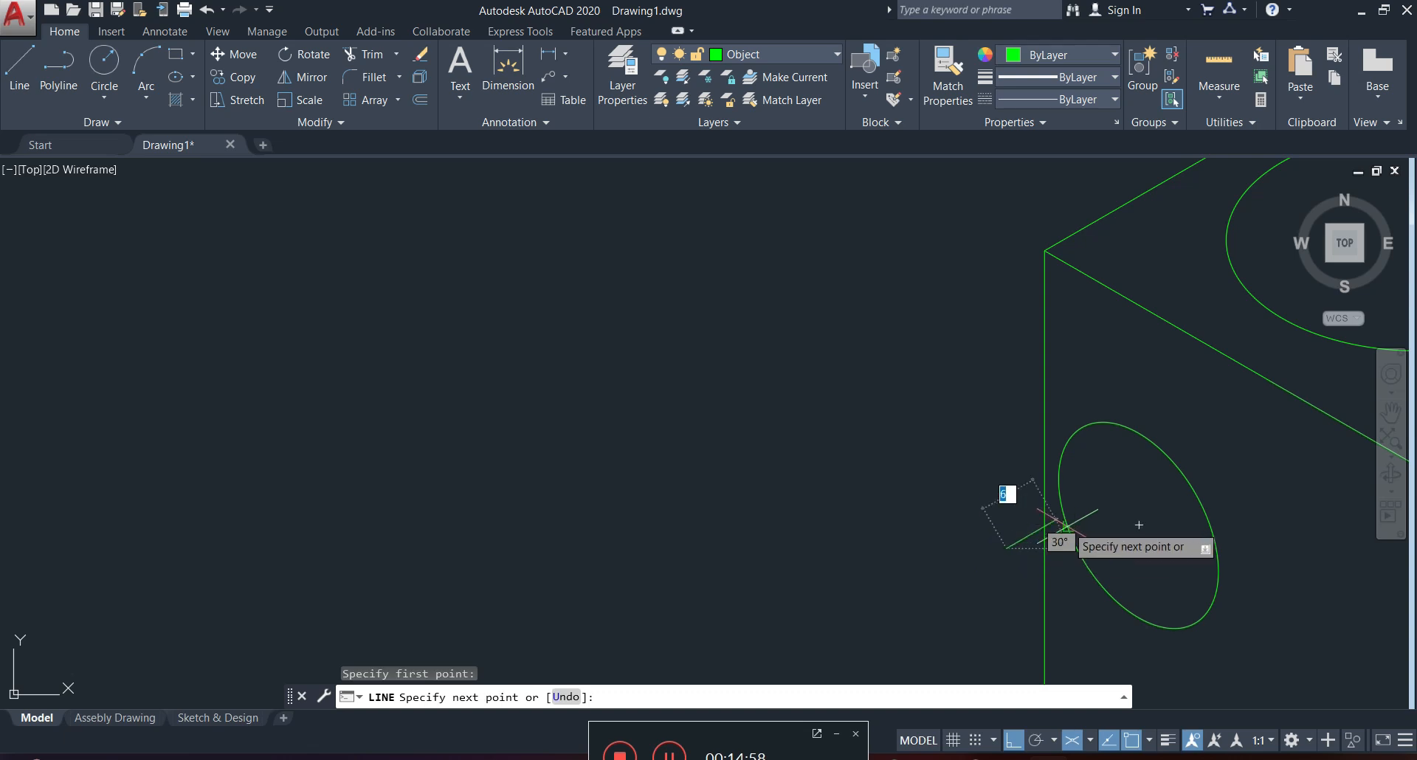
{"action": "left_click", "coordinate": [1223, 441]}
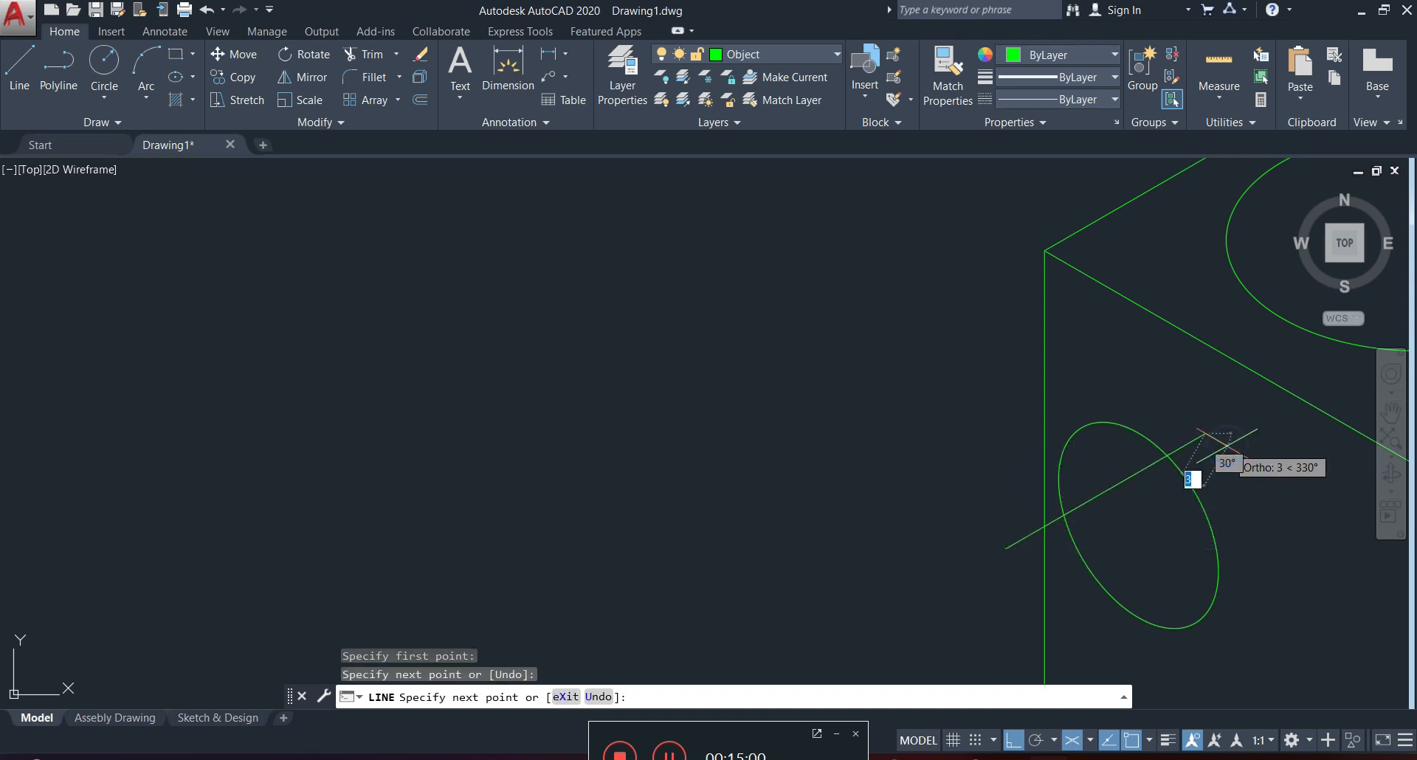
{"action": "key", "text": "Escape"}
Trim the line's overhanging ends outside the left-face isocircle, using the isocircle as the cutting edge.
{"action": "left_click", "coordinate": [1219, 466]}
{"action": "left_click", "coordinate": [1153, 532]}
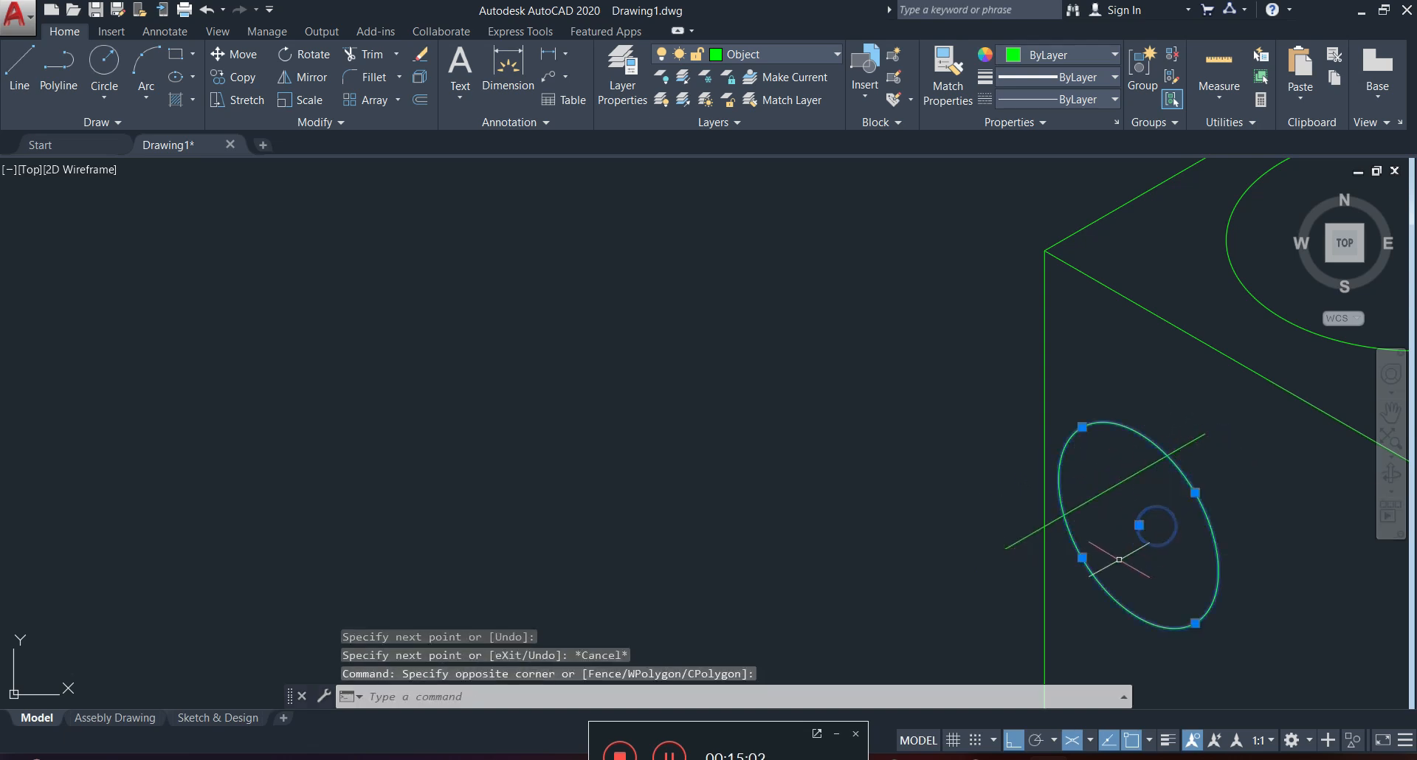
{"action": "key", "text": "Return"}
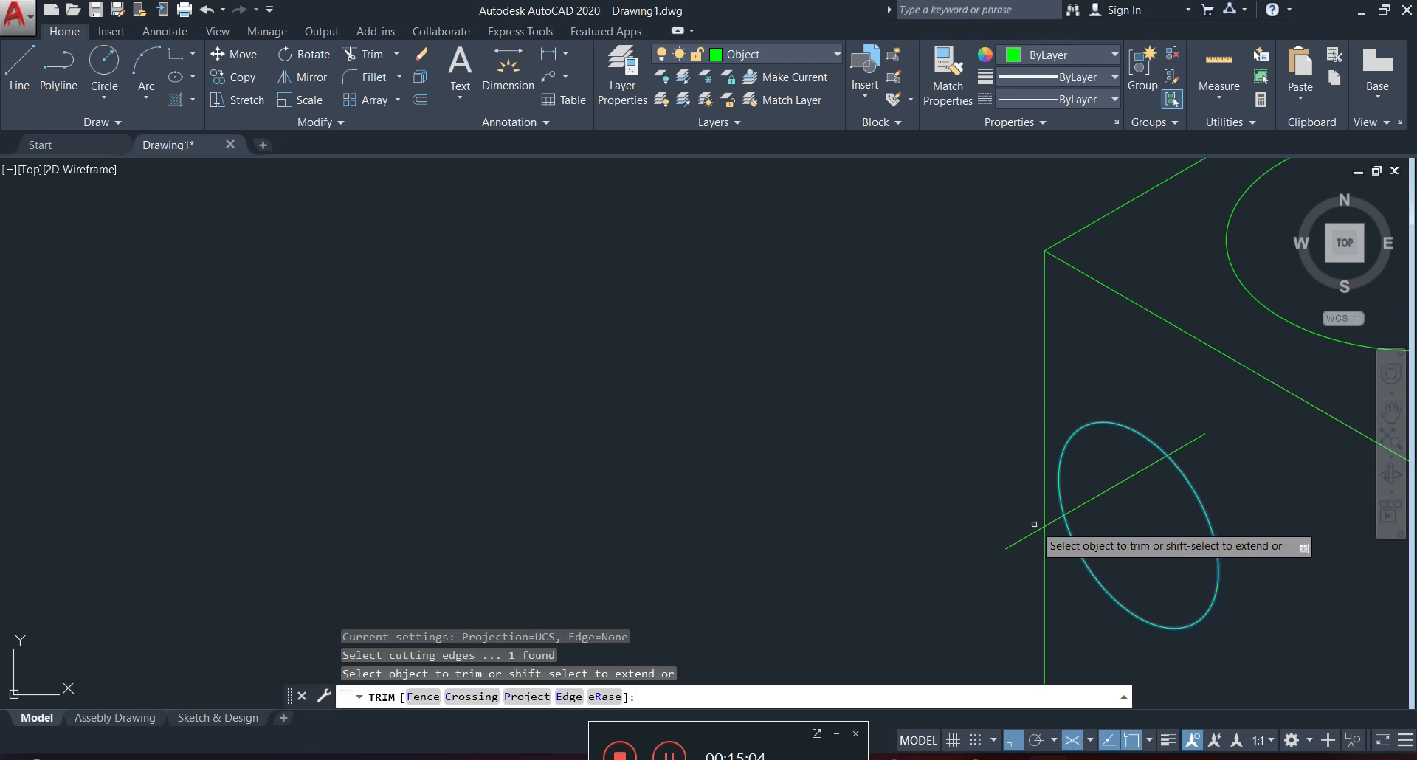
{"action": "left_click", "coordinate": [1186, 449]}
{"action": "key", "text": "Escape"}
{"action": "scroll", "coordinate": [1180, 487], "scroll_direction": "down", "scroll_amount": 2}
{"action": "scroll", "coordinate": [1144, 542], "scroll_direction": "down", "scroll_amount": 4}
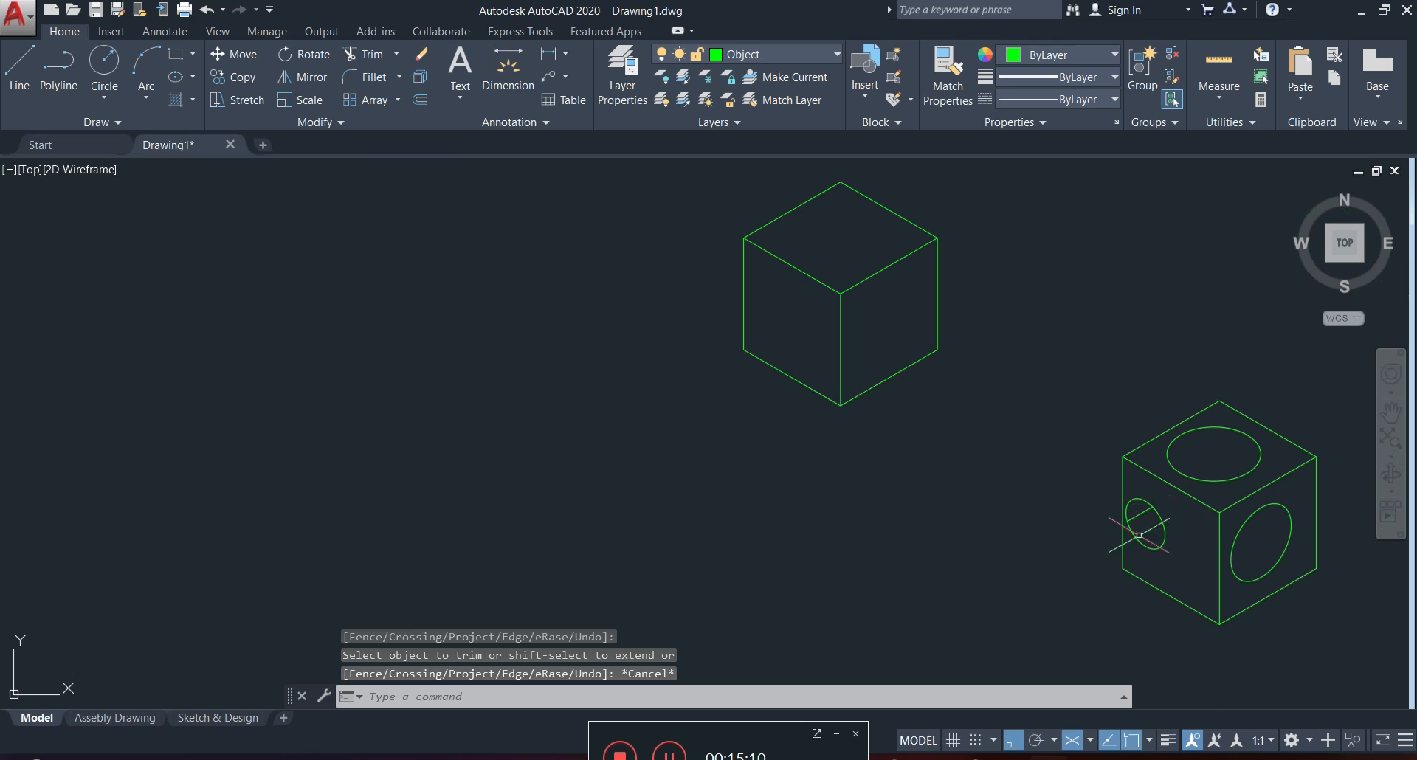
{"action": "scroll", "coordinate": [1161, 520], "scroll_direction": "up", "scroll_amount": 3}
{"action": "scroll", "coordinate": [1195, 454], "scroll_direction": "down", "scroll_amount": 3}
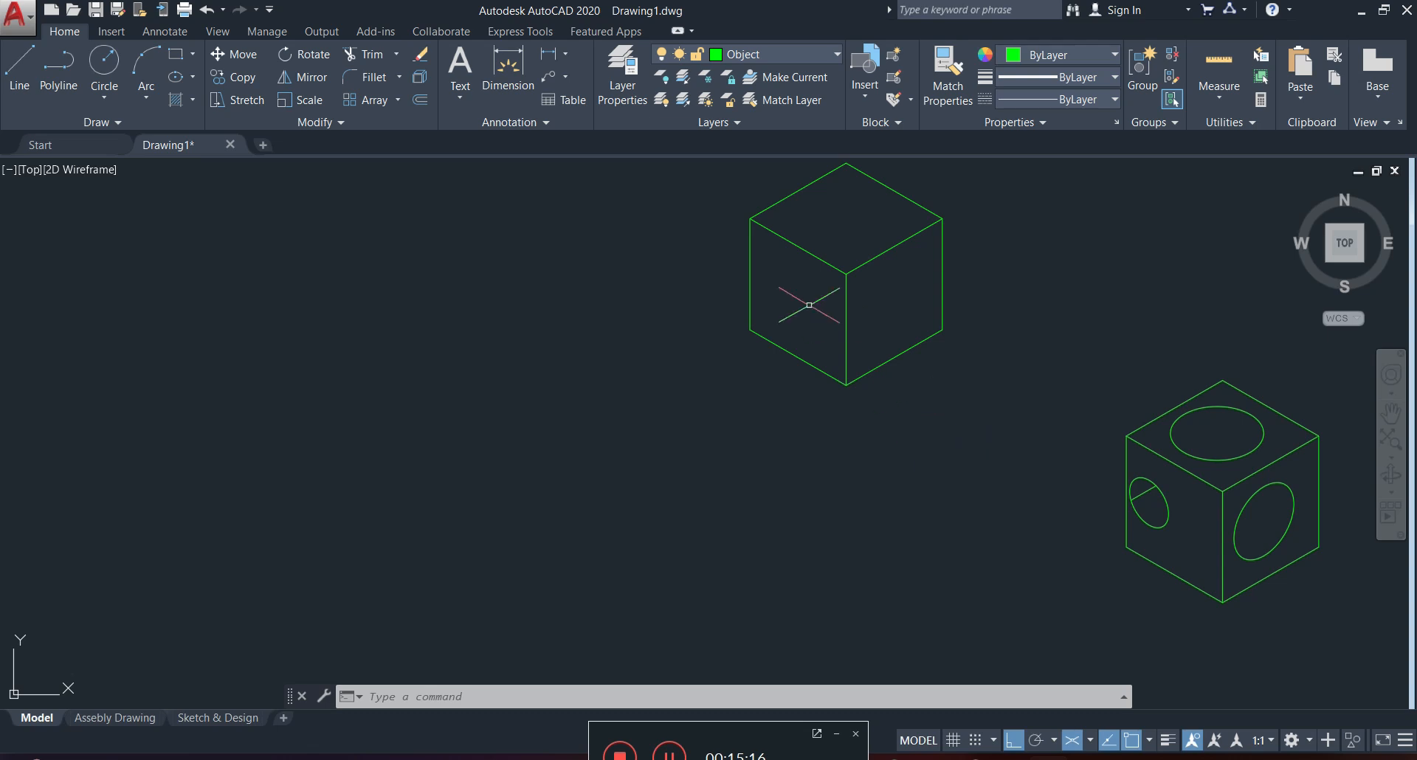
Set the active isoplane to isoplane Left for work on the copied cube's left face.
{"action": "mouse_move", "coordinate": [870, 266]}
{"action": "middle_mouse_down"}
{"action": "mouse_move", "coordinate": [879, 367]}
{"action": "mouse_move", "coordinate": [857, 357]}
{"action": "middle_mouse_up"}
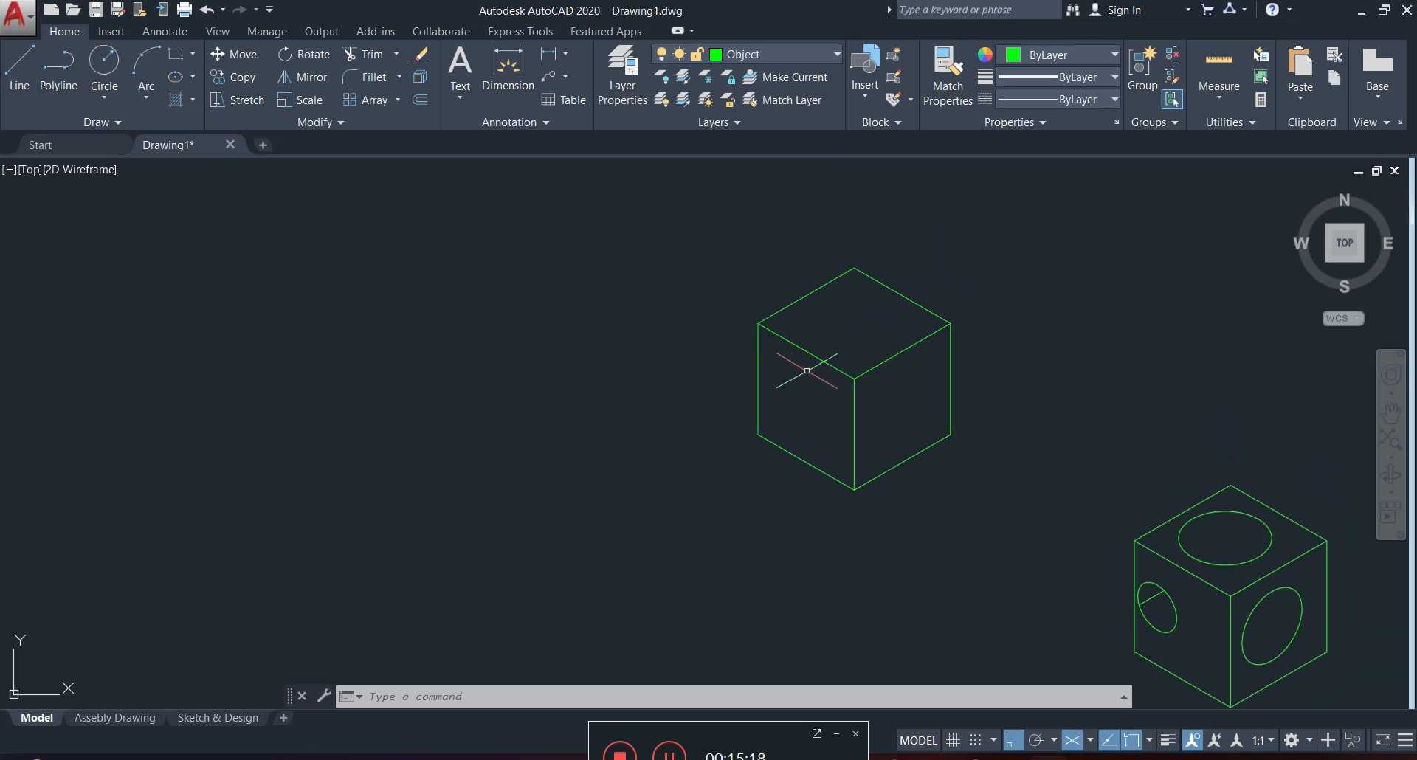
{"action": "scroll", "coordinate": [902, 347], "scroll_direction": "up", "scroll_amount": 6}
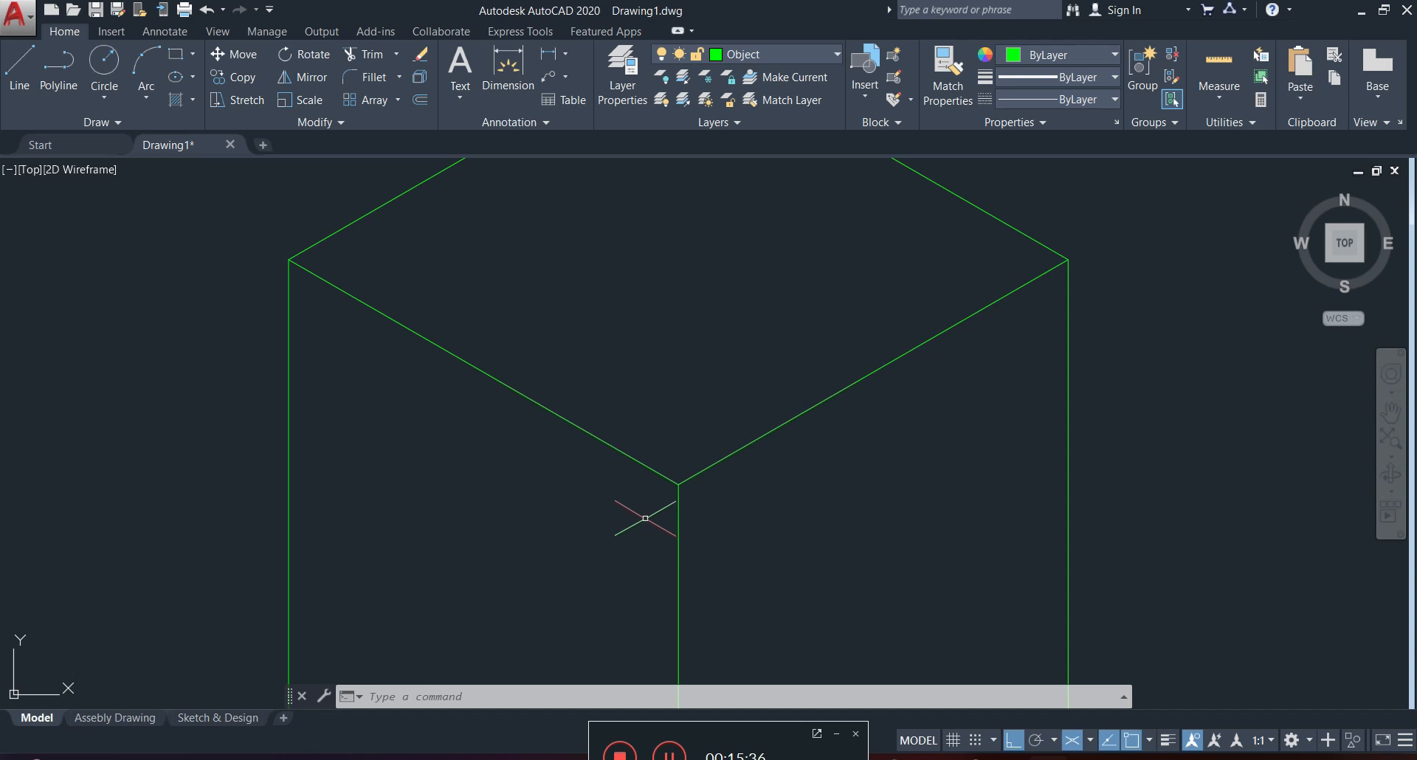
{"action": "mouse_move", "coordinate": [656, 515]}
{"action": "middle_mouse_down"}
{"action": "mouse_move", "coordinate": [746, 365]}
{"action": "mouse_move", "coordinate": [730, 394]}
{"action": "middle_mouse_up"}
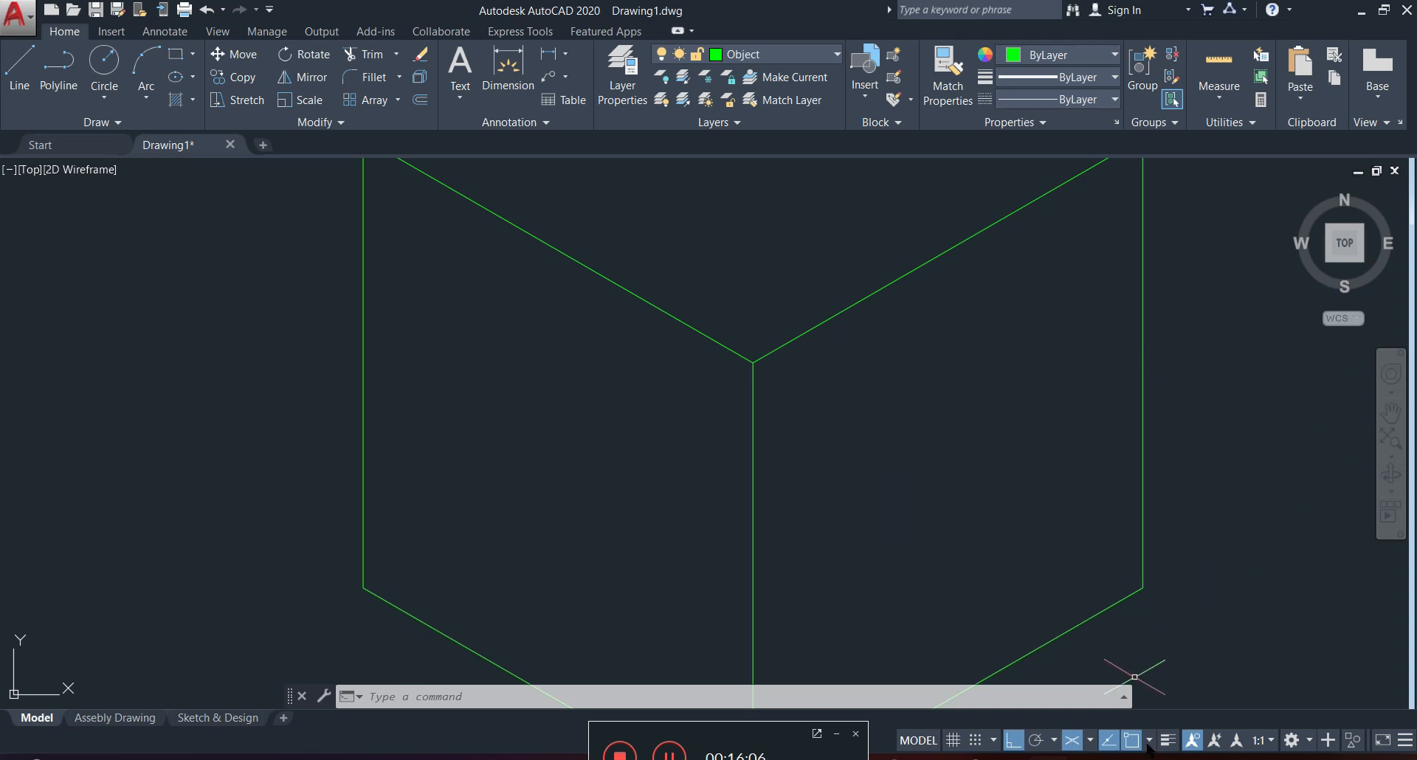
{"action": "left_click", "coordinate": [1090, 741]}
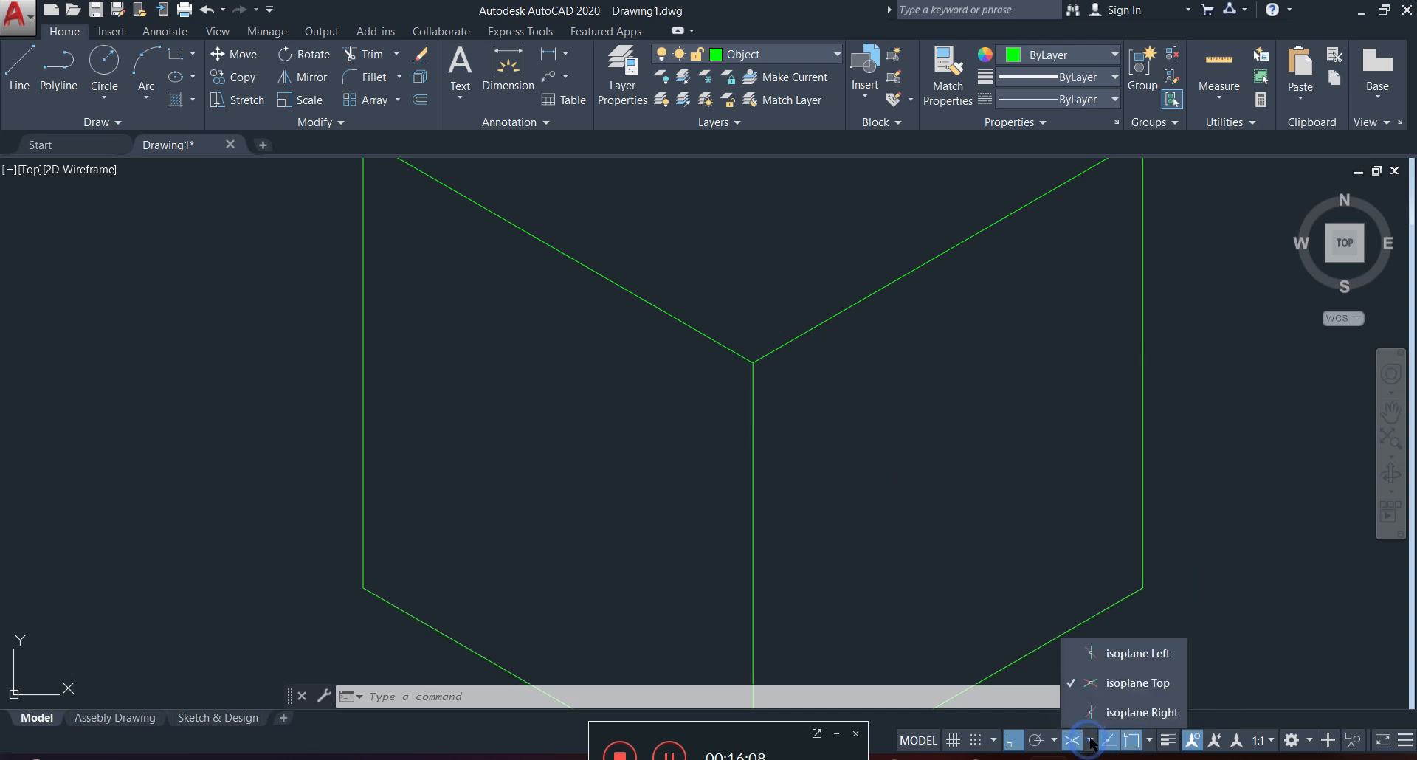
{"action": "left_click", "coordinate": [1172, 654]}
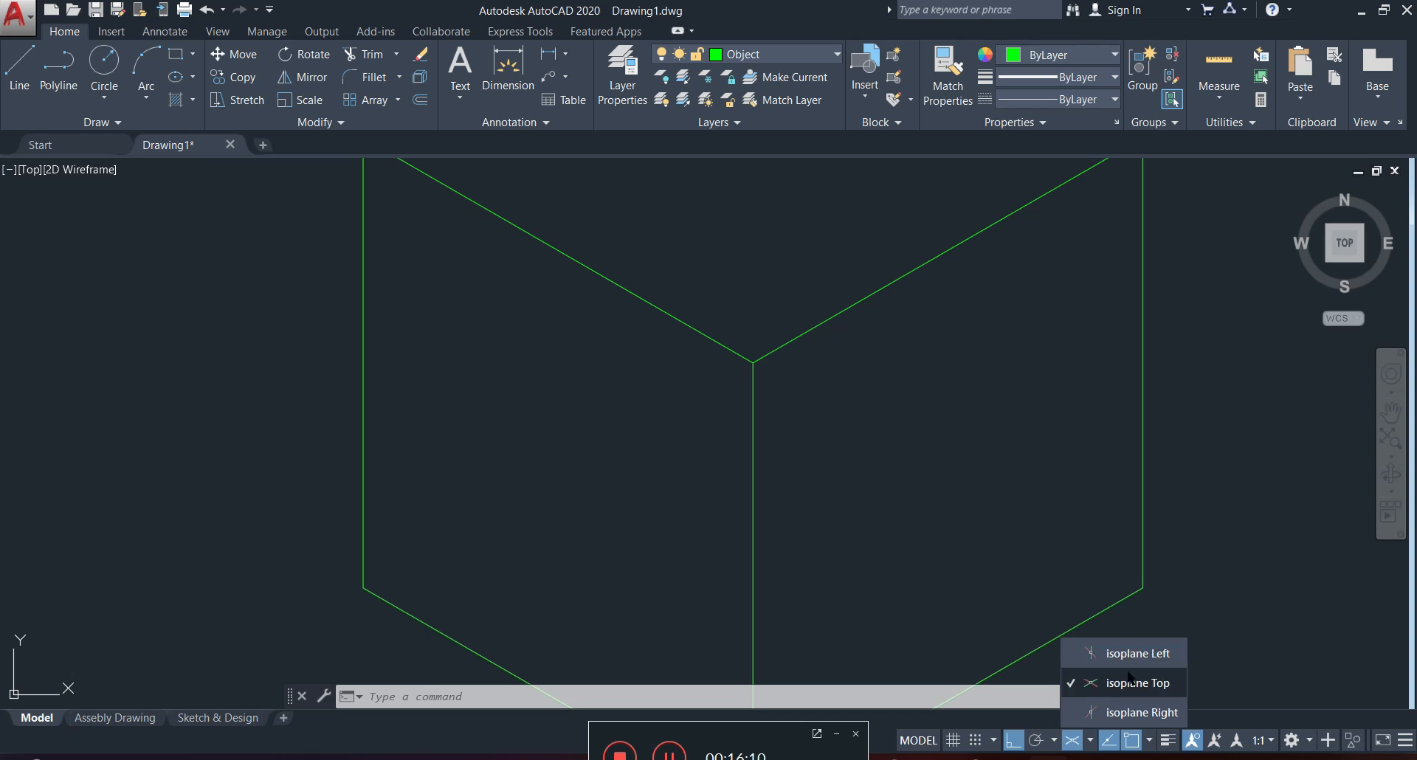
{"action": "middle_click_drag", "start_coordinate": [659, 447], "coordinate": [771, 429]}
{"action": "left_click", "coordinate": [859, 453]}
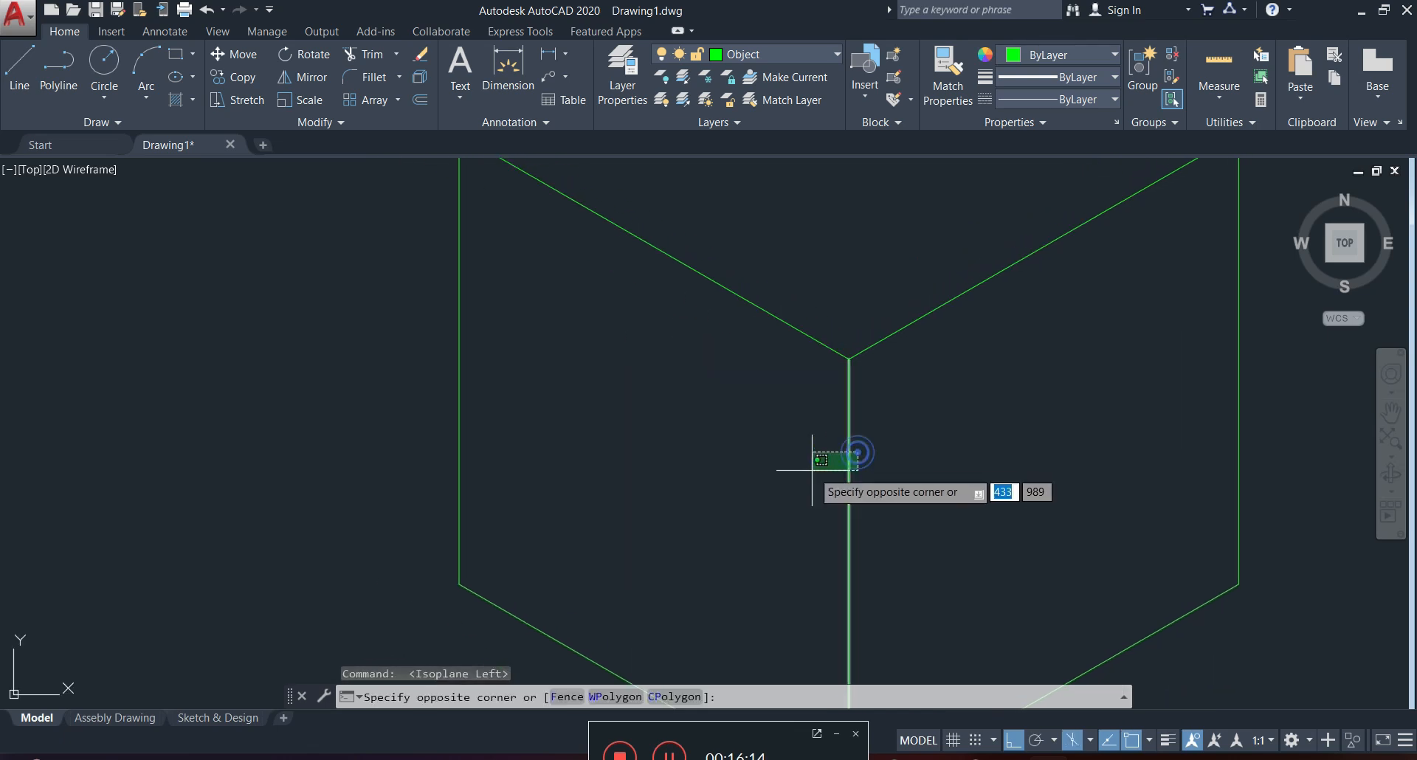
{"action": "left_click", "coordinate": [815, 469]}
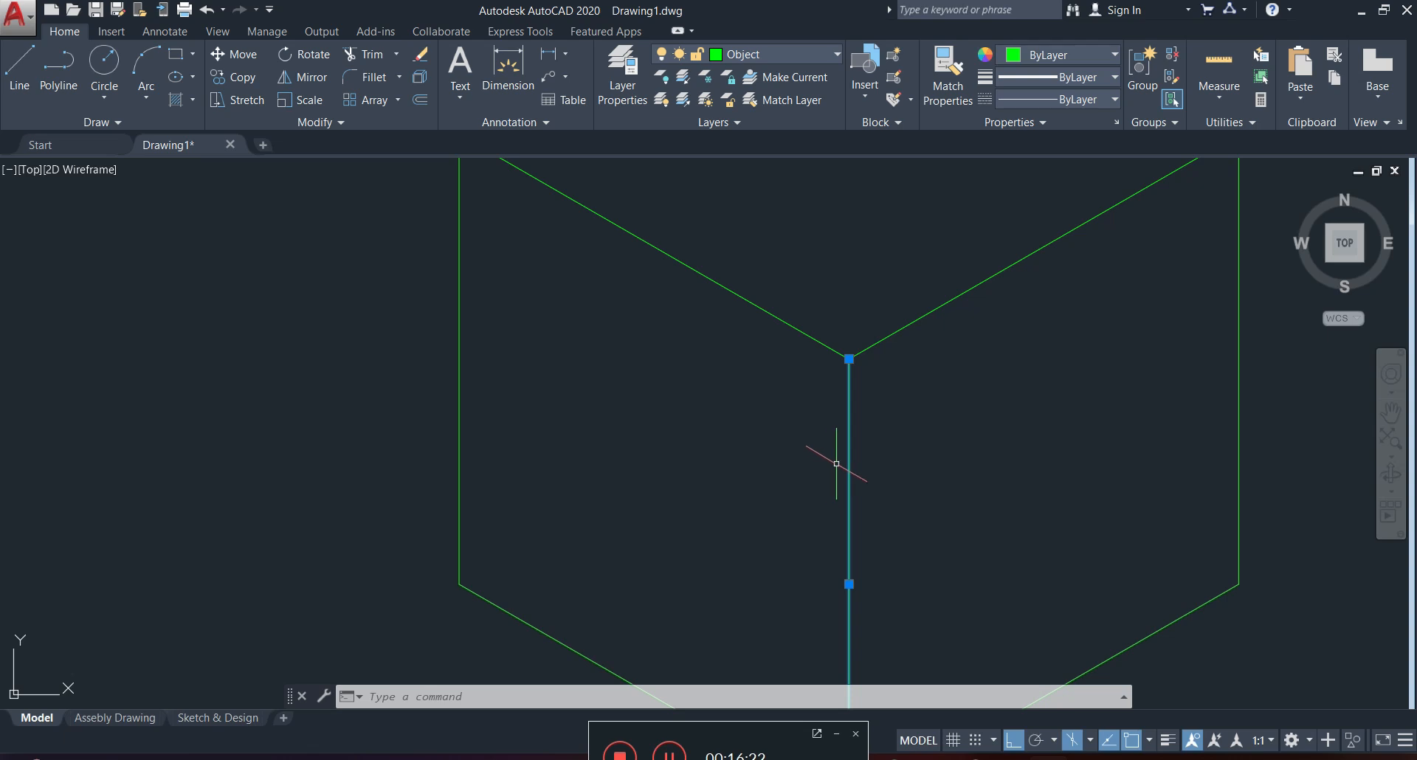
{"action": "key", "text": "Escape"}
Offset the copied cube's front vertical edge by 15 units toward the left face.
{"action": "middle_click_drag", "start_coordinate": [844, 468], "coordinate": [799, 412]}
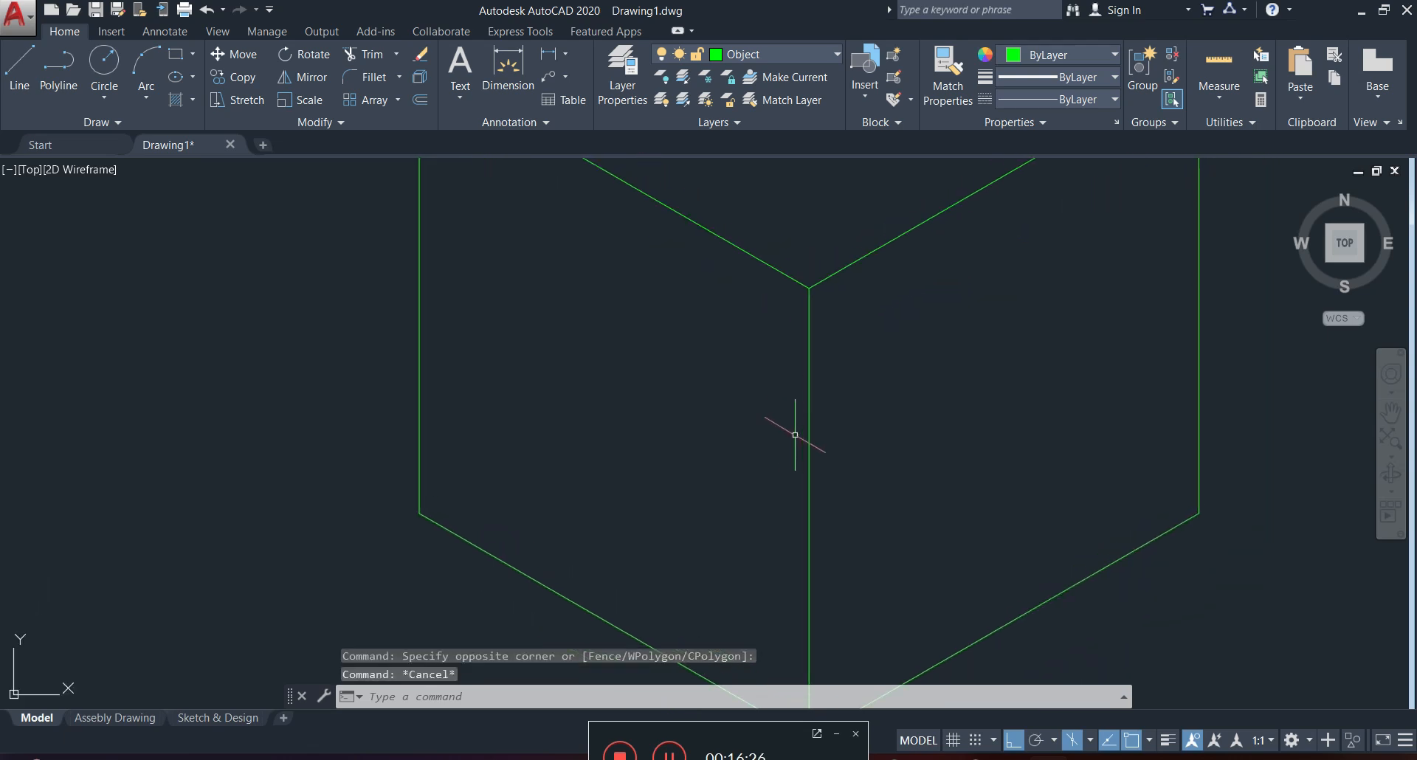
{"action": "type", "text": "o"}
{"action": "key", "text": "Return"}
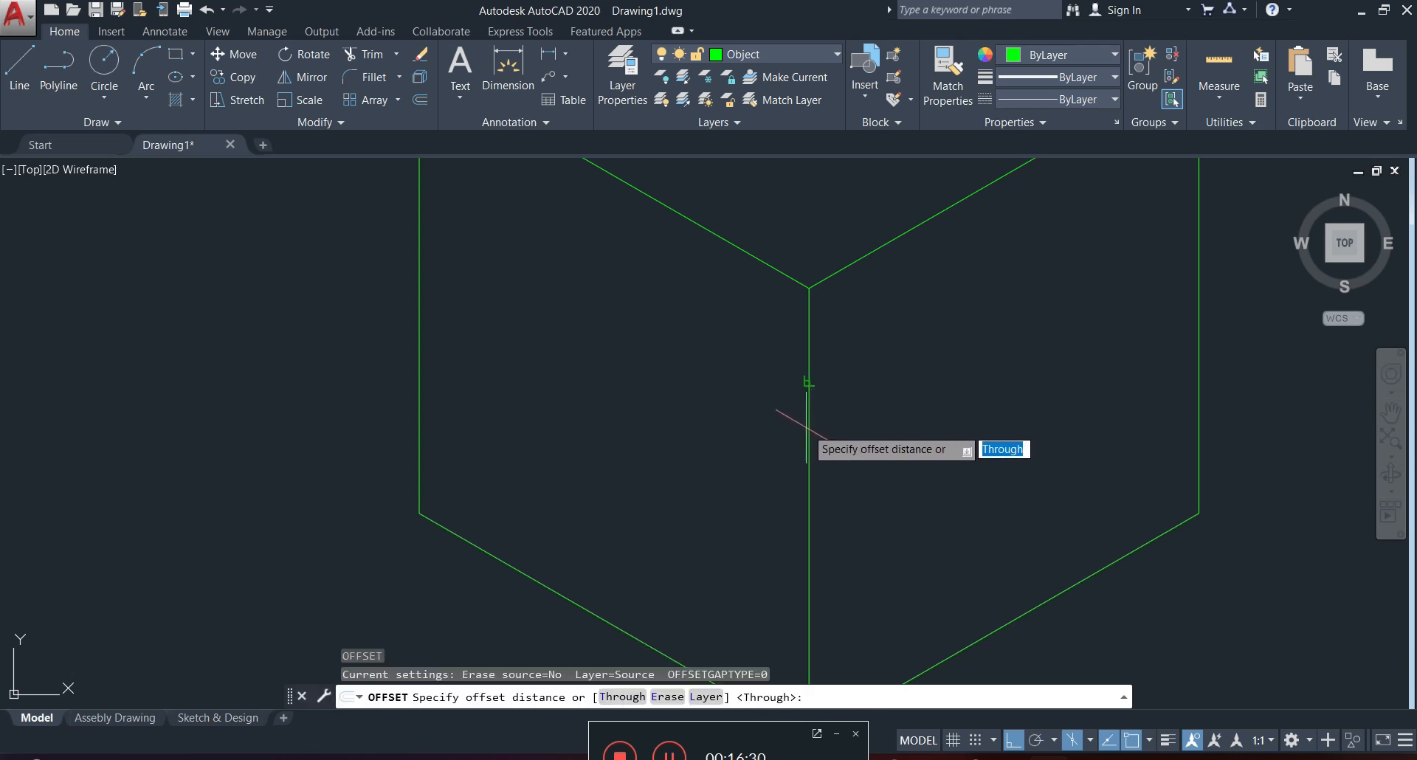
{"action": "type", "text": "1"}
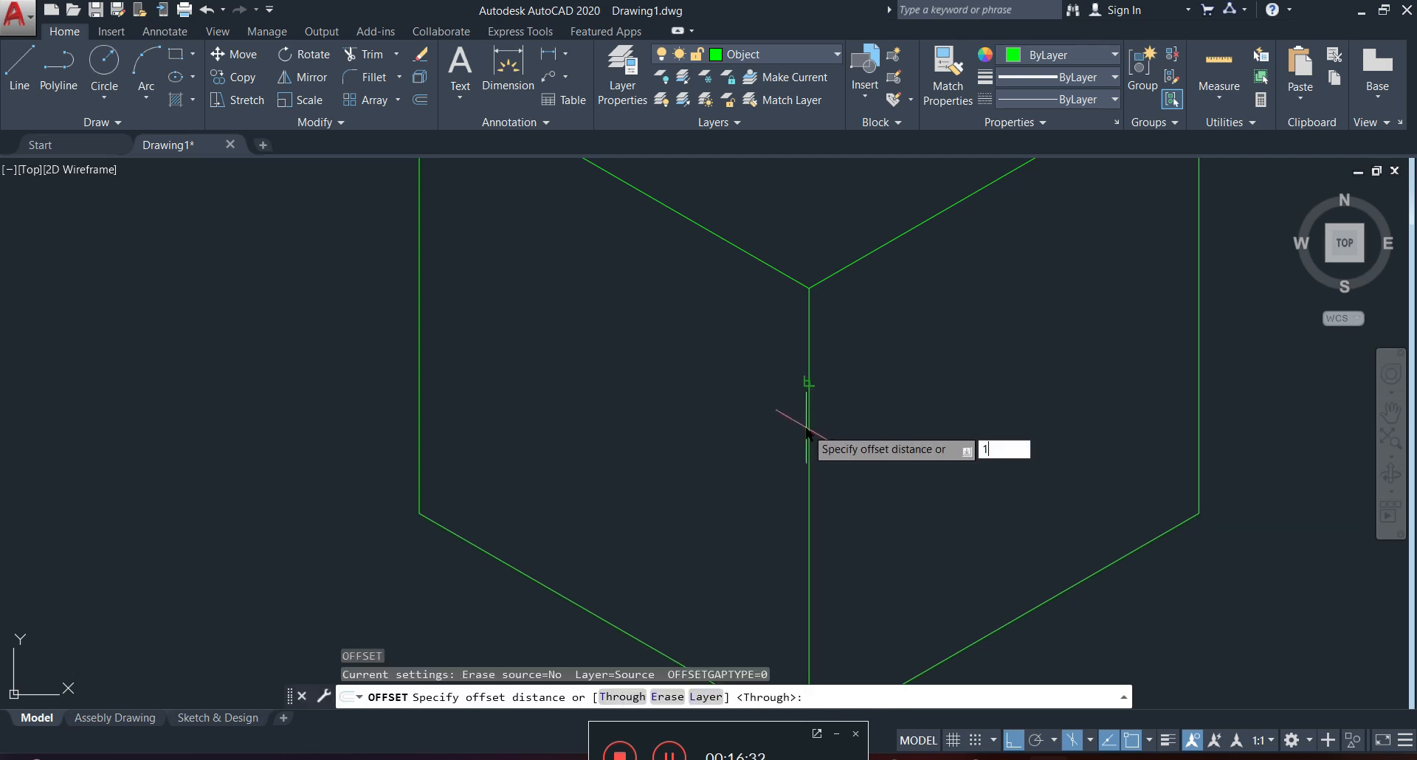
{"action": "type", "text": "5"}
{"action": "key", "text": "Return"}
{"action": "left_click", "coordinate": [808, 413]}
{"action": "left_click", "coordinate": [709, 402]}
{"action": "mouse_move", "coordinate": [716, 391]}
{"action": "middle_mouse_down"}
{"action": "mouse_move", "coordinate": [735, 238]}
{"action": "mouse_move", "coordinate": [723, 275]}
{"action": "middle_mouse_up"}
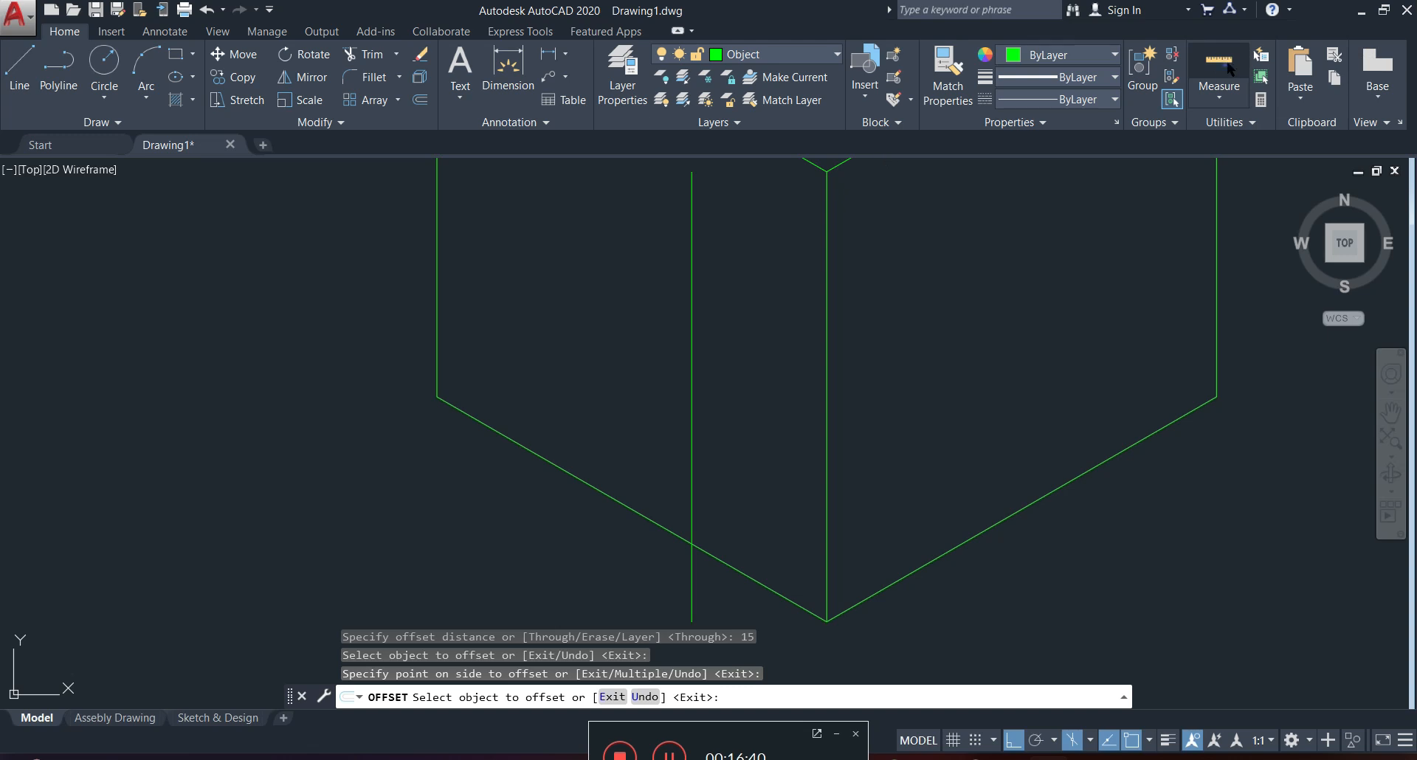
Check the distance along the left face's bottom edge from the front corner to the offset line with an aligned dimension, without placing it.
{"action": "left_click", "coordinate": [1229, 68]}
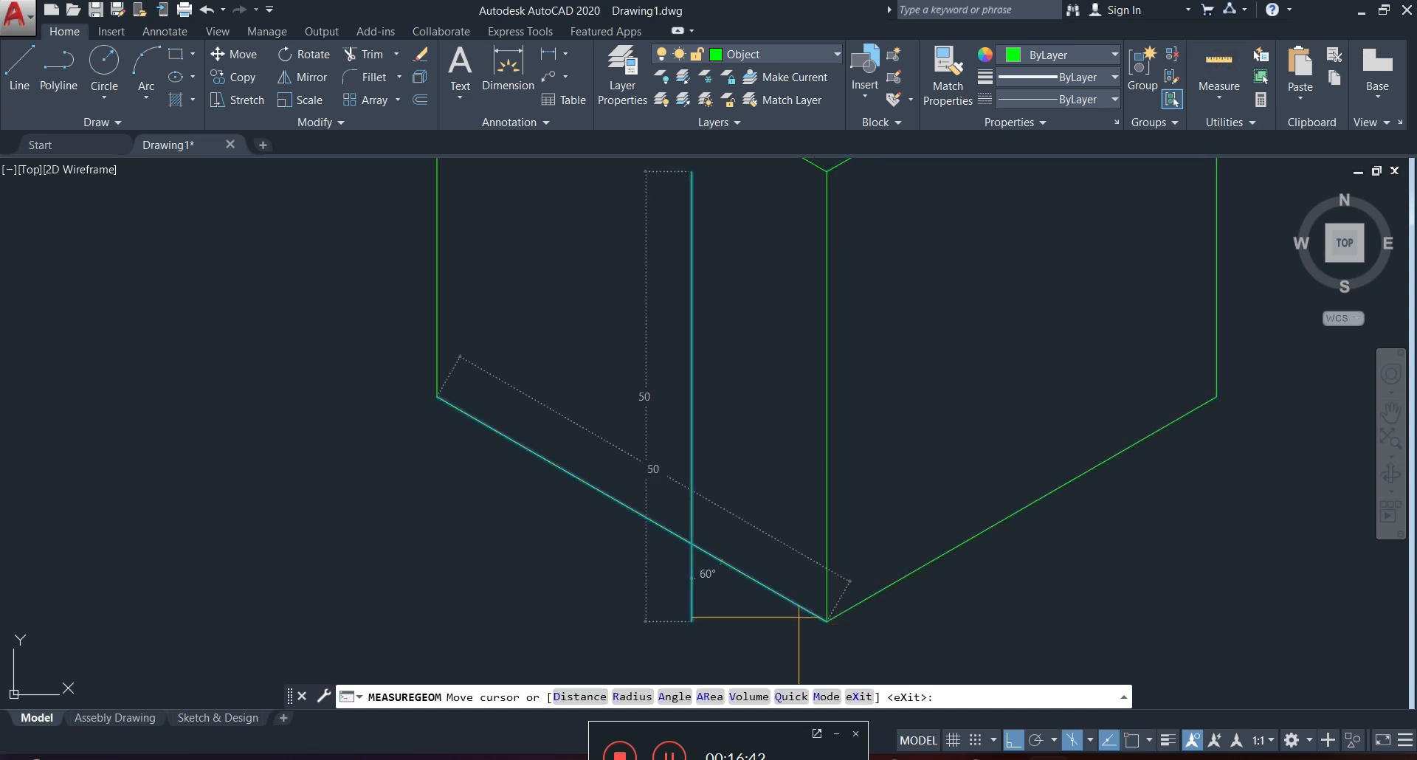
{"action": "left_click", "coordinate": [565, 58]}
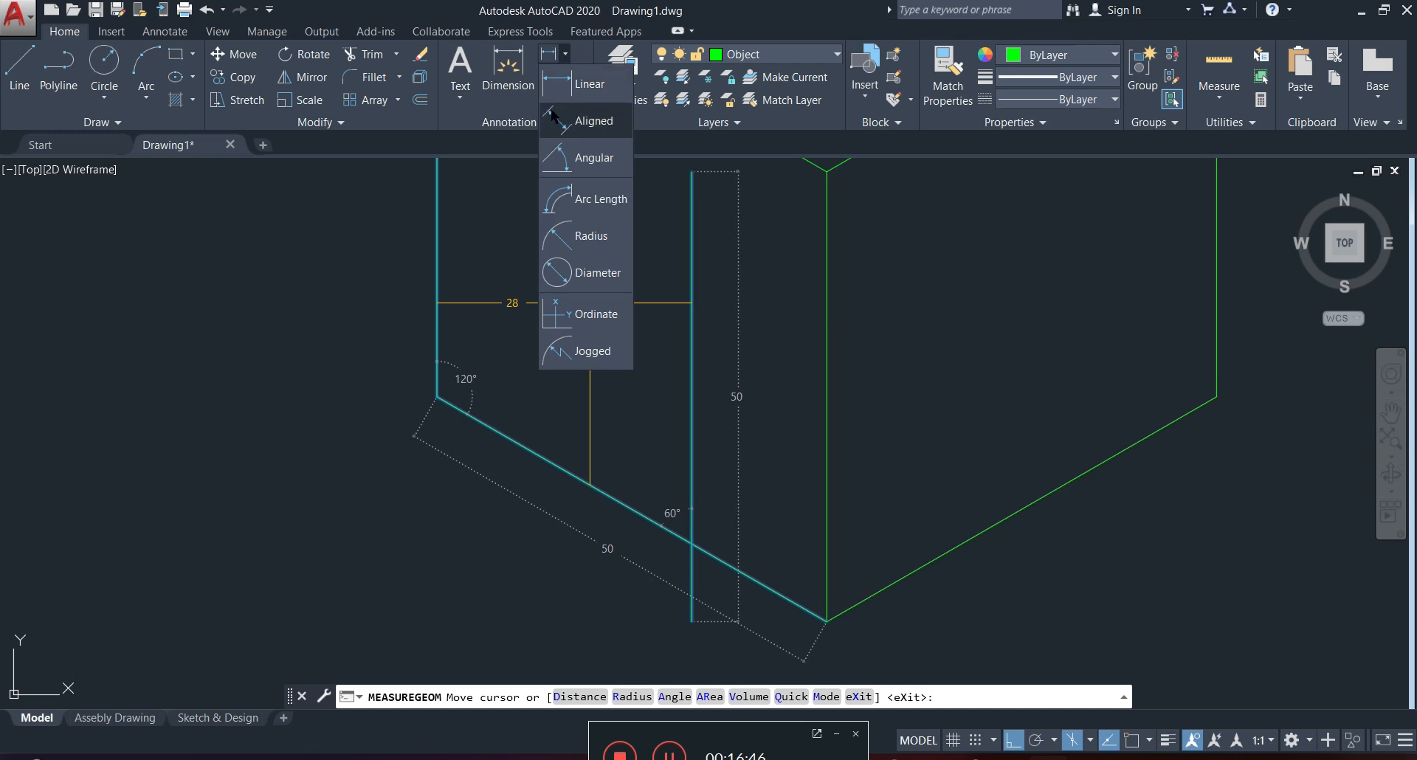
{"action": "left_click", "coordinate": [583, 120]}
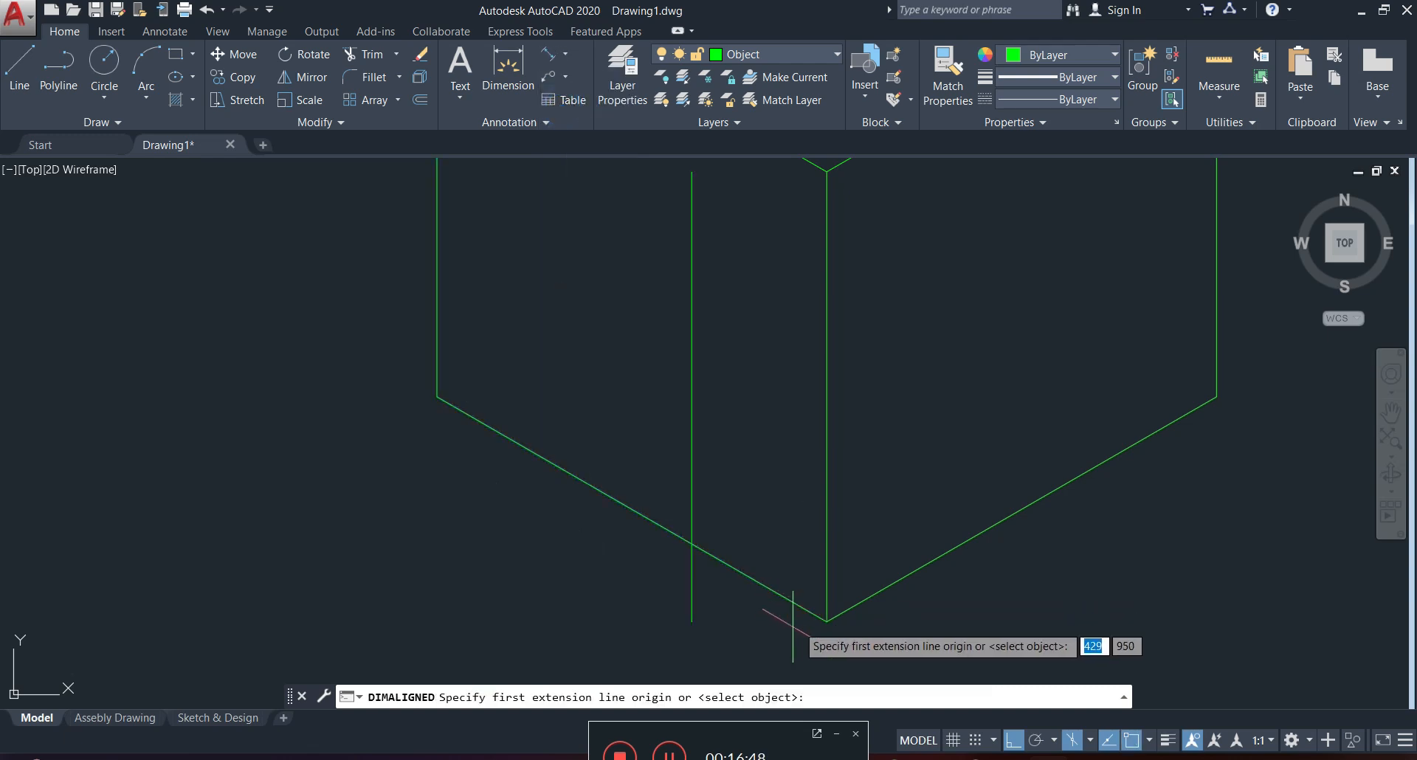
{"action": "left_click", "coordinate": [822, 617]}
{"action": "left_click", "coordinate": [691, 543]}
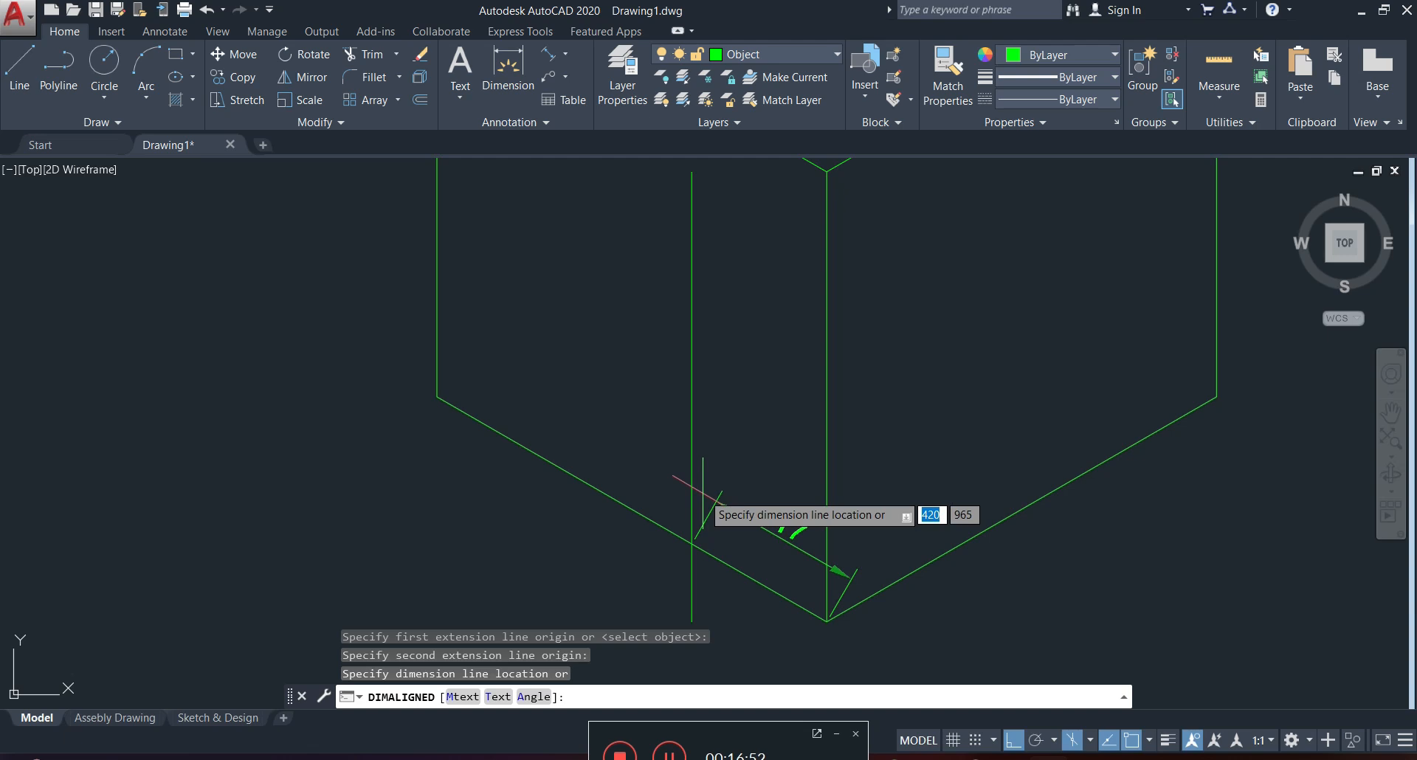
{"action": "key", "text": "Escape"}
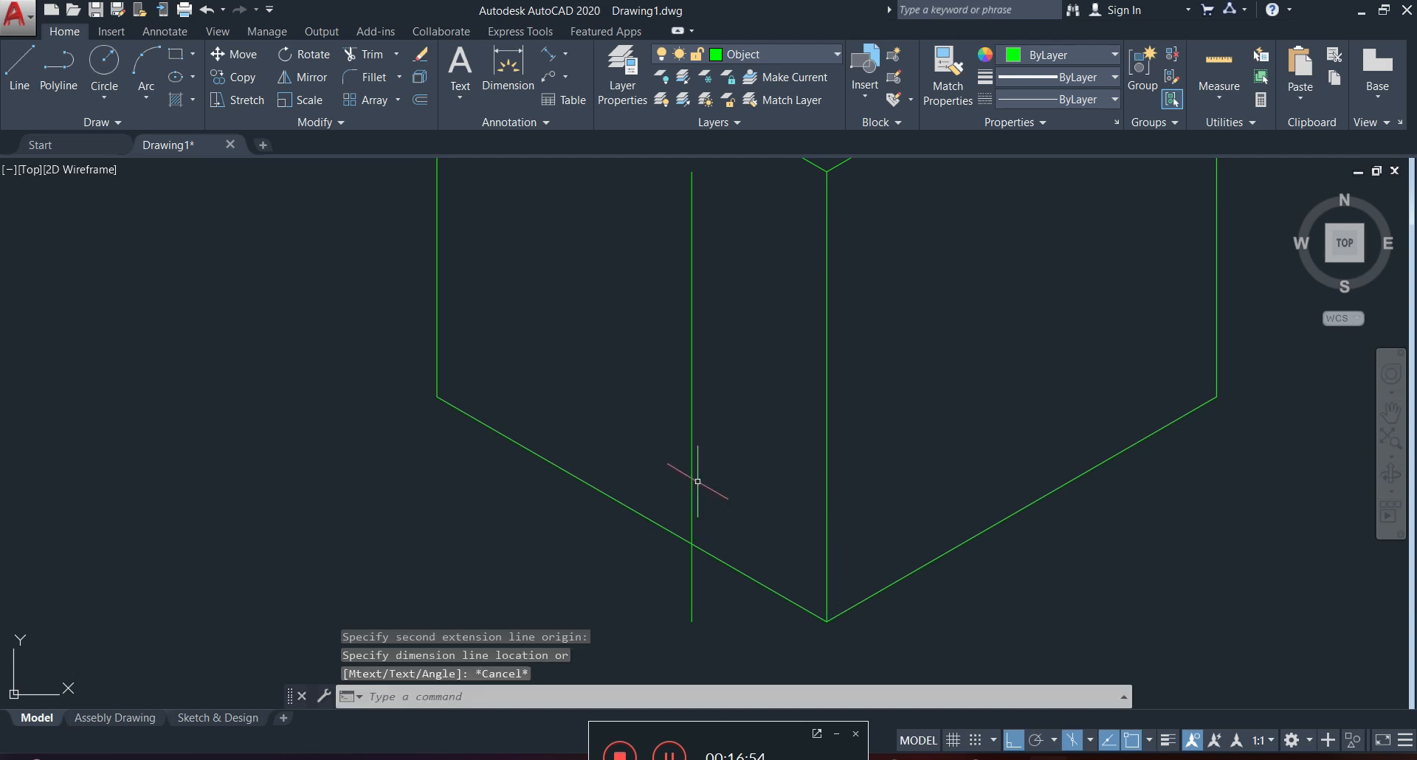
Delete the offset vertical line from the copied cube's left face.
{"action": "left_click", "coordinate": [709, 419]}
{"action": "left_click", "coordinate": [682, 436]}
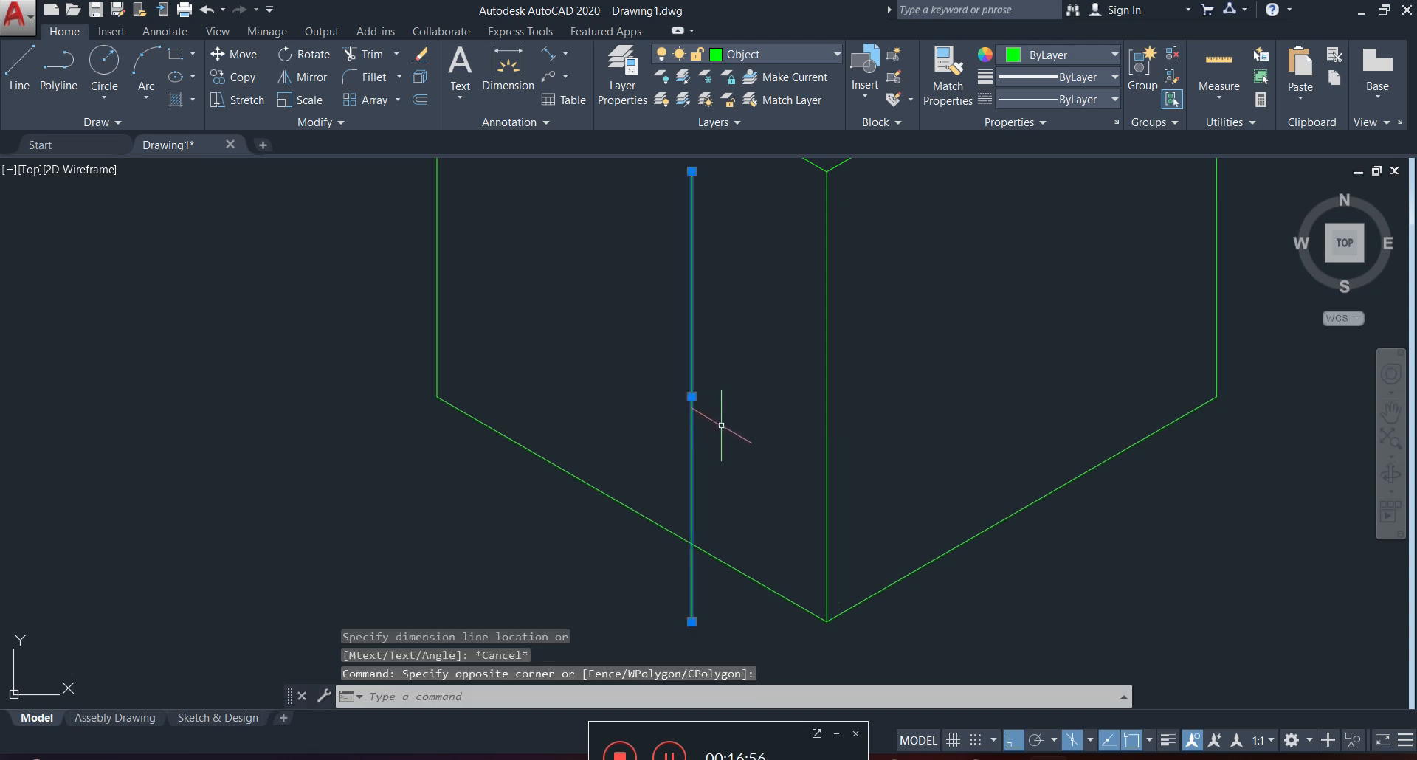
{"action": "key", "text": "Delete"}
Copy the cube's front vertical edge 15 units along the 150° isometric direction onto the left face.
{"action": "scroll", "coordinate": [745, 425], "scroll_direction": "down", "scroll_amount": 3}
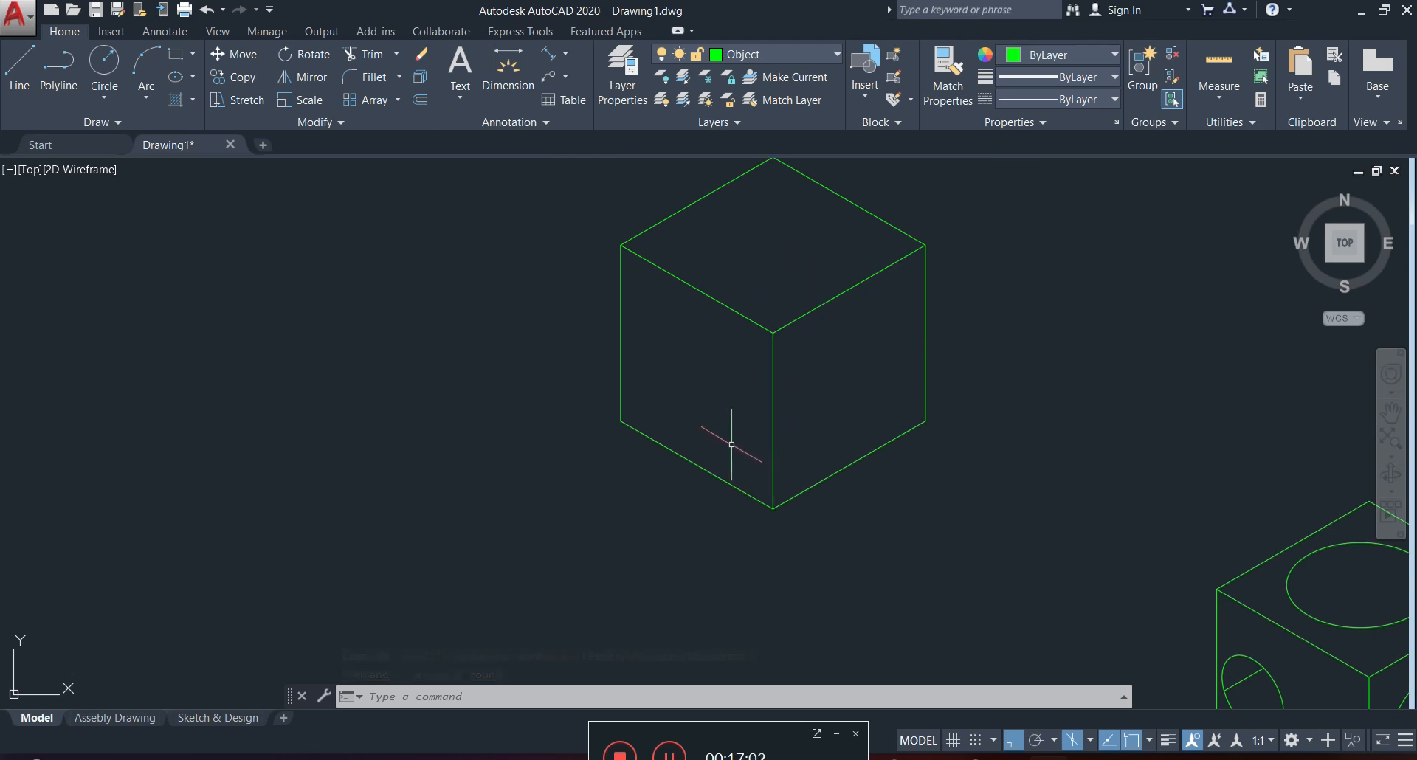
{"action": "left_click", "coordinate": [237, 77]}
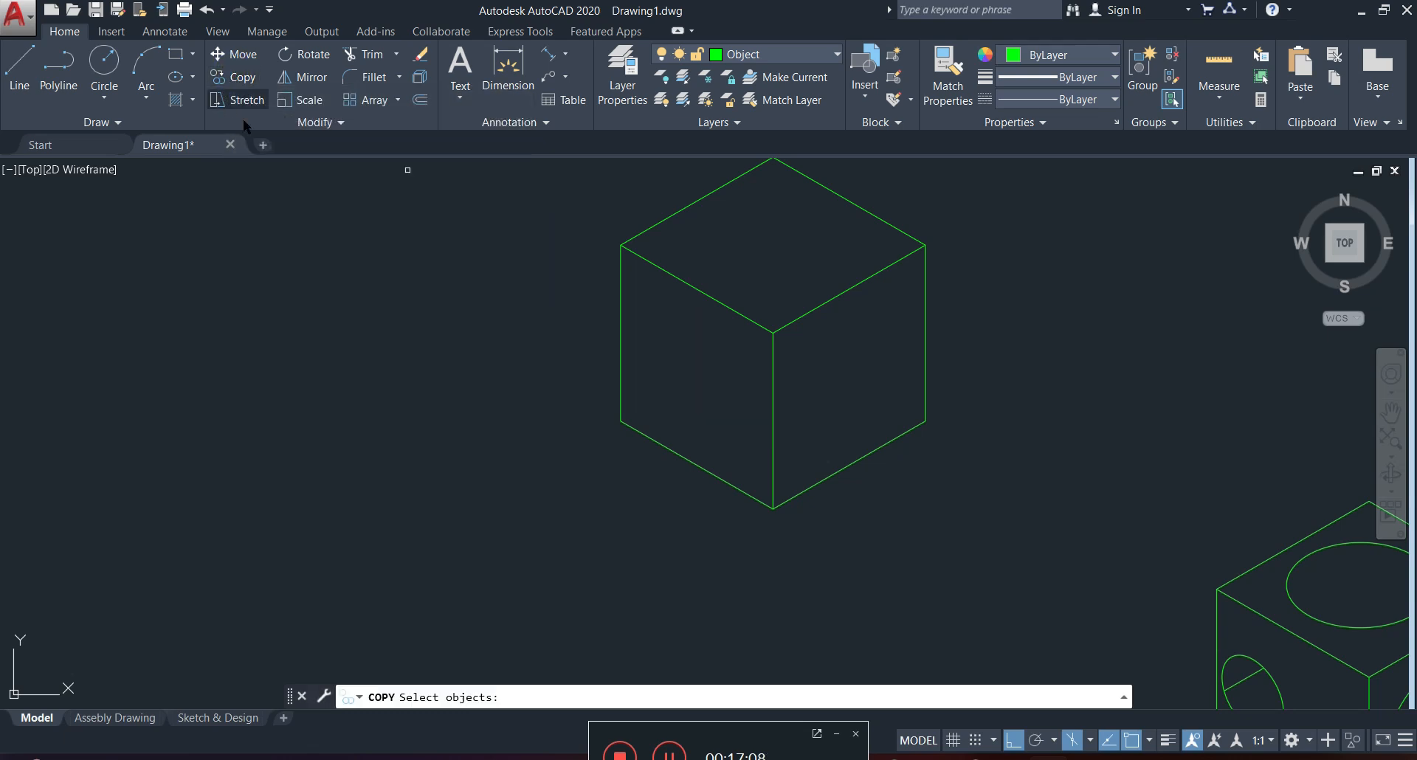
{"action": "scroll", "coordinate": [737, 393], "scroll_direction": "up", "scroll_amount": 4}
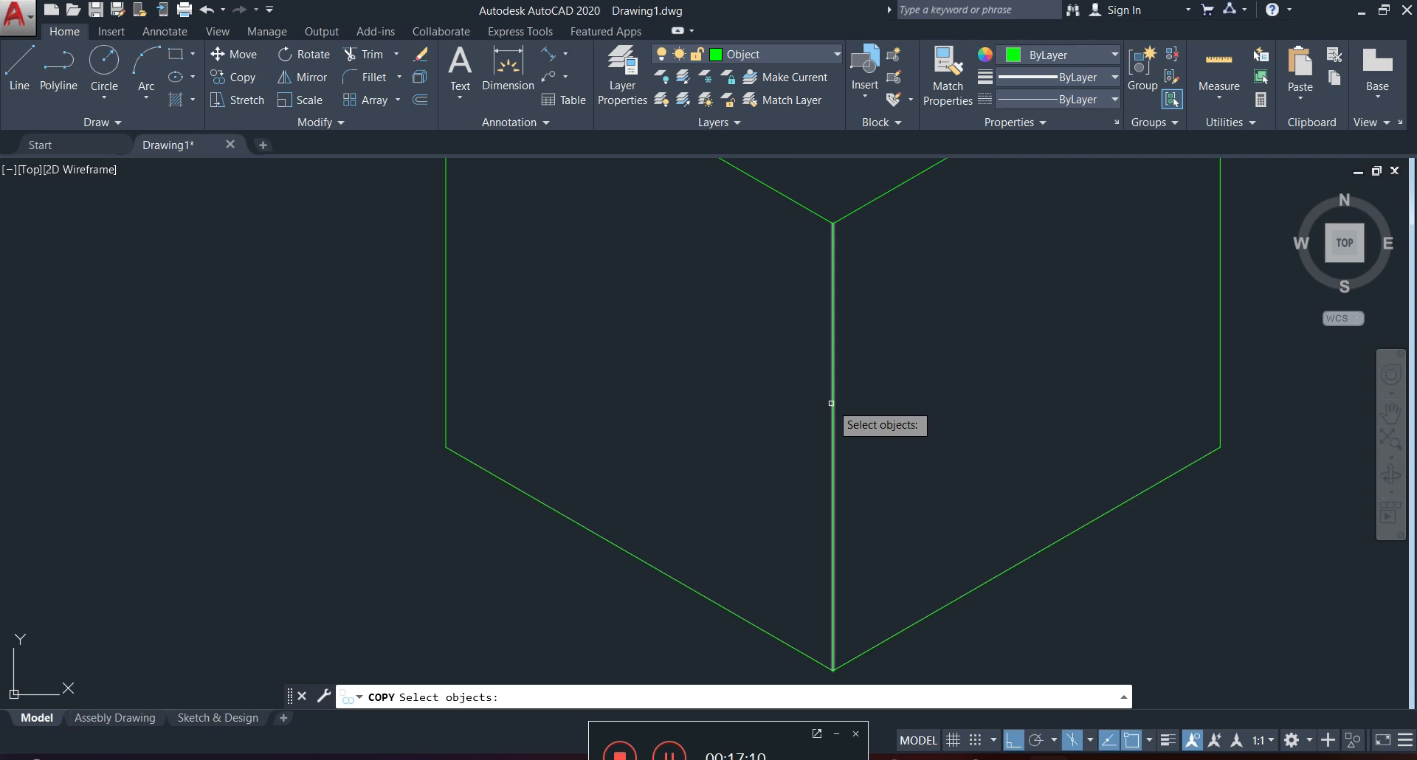
{"action": "left_click", "coordinate": [831, 391]}
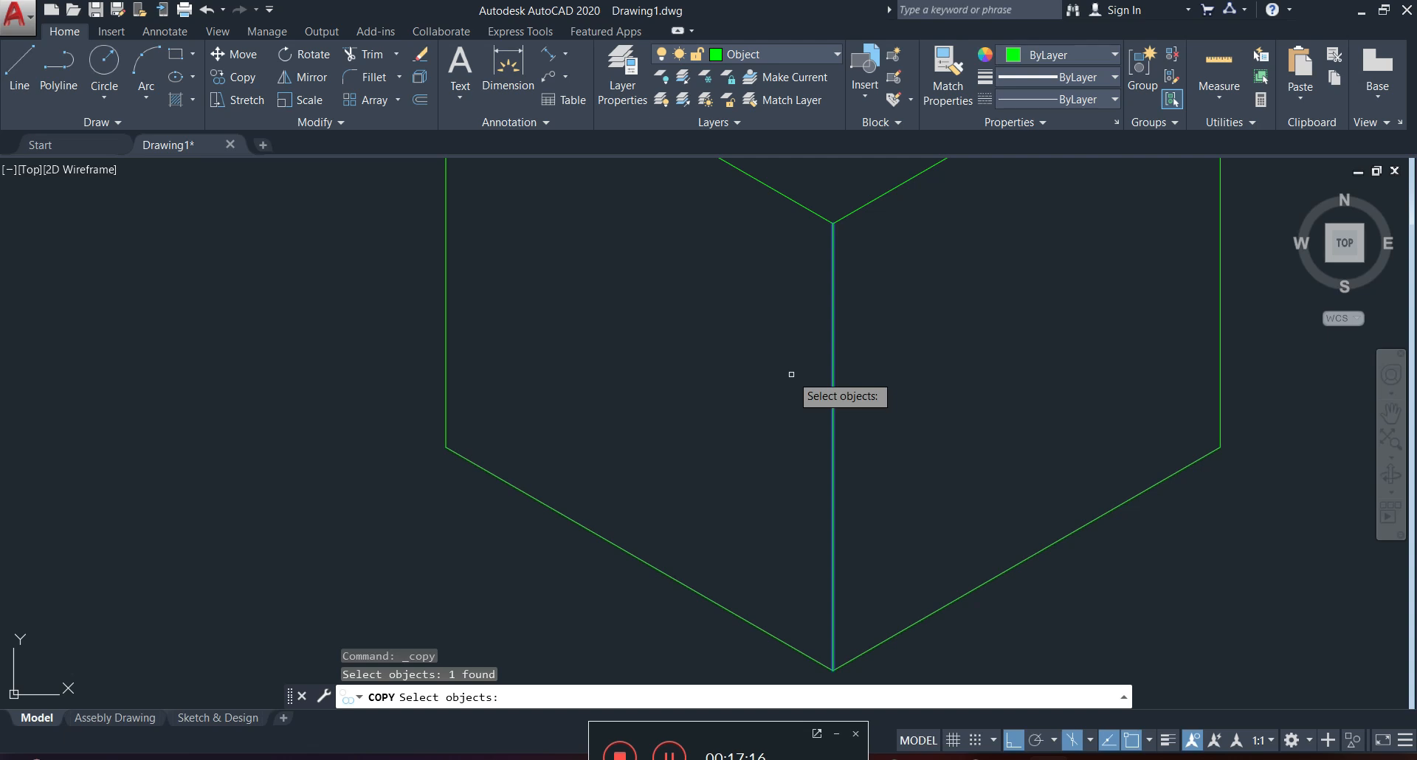
{"action": "key", "text": "Return"}
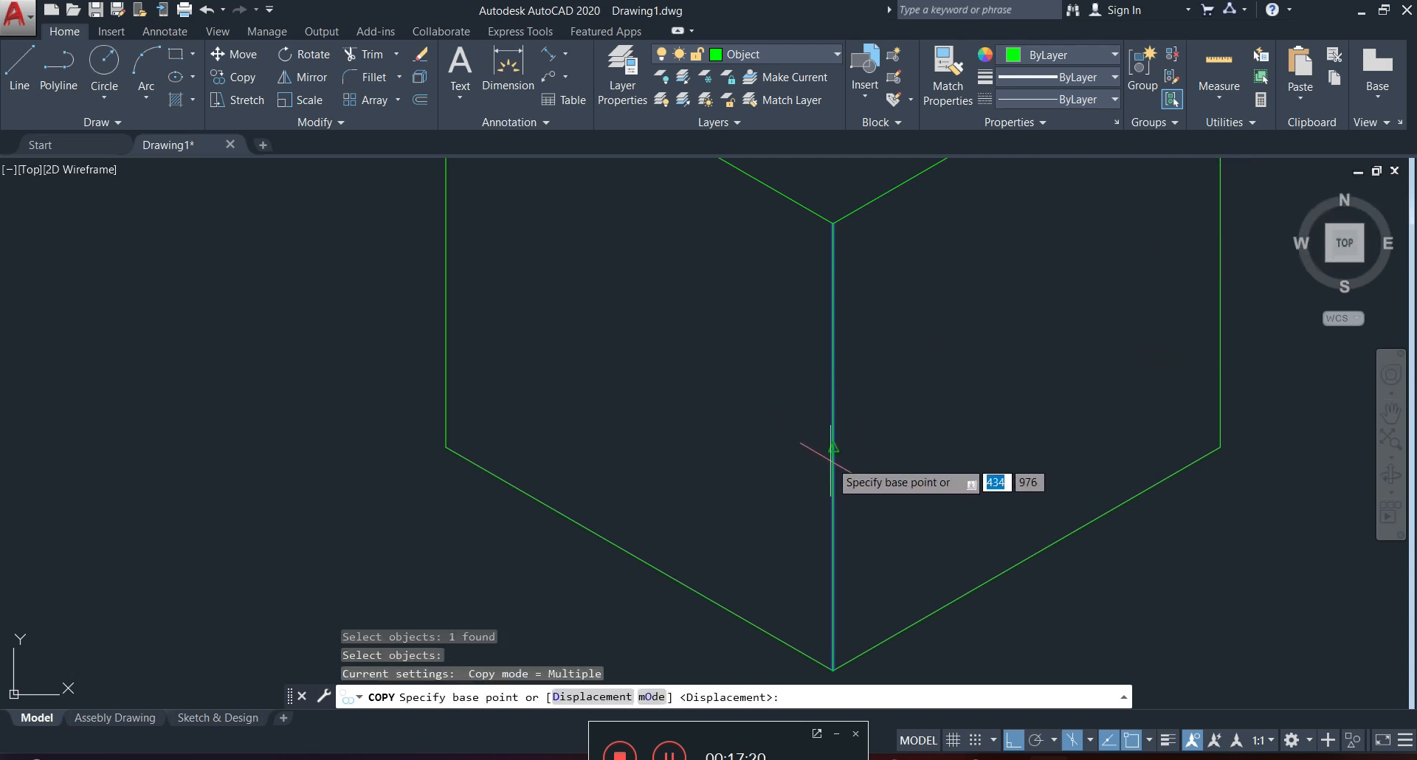
{"action": "left_click", "coordinate": [831, 459]}
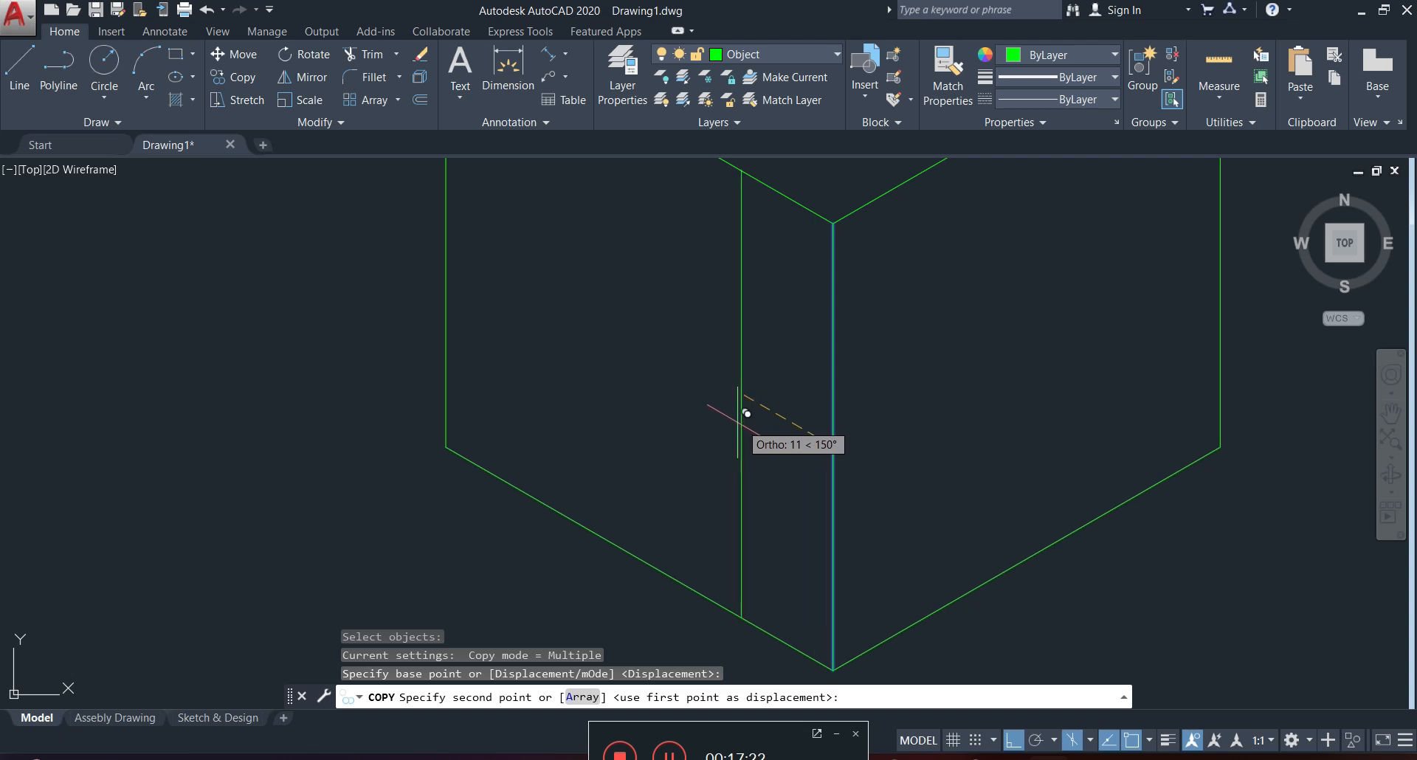
{"action": "scroll", "coordinate": [738, 408], "scroll_direction": "down", "scroll_amount": 3}
{"action": "scroll", "coordinate": [726, 400], "scroll_direction": "up", "scroll_amount": 3}
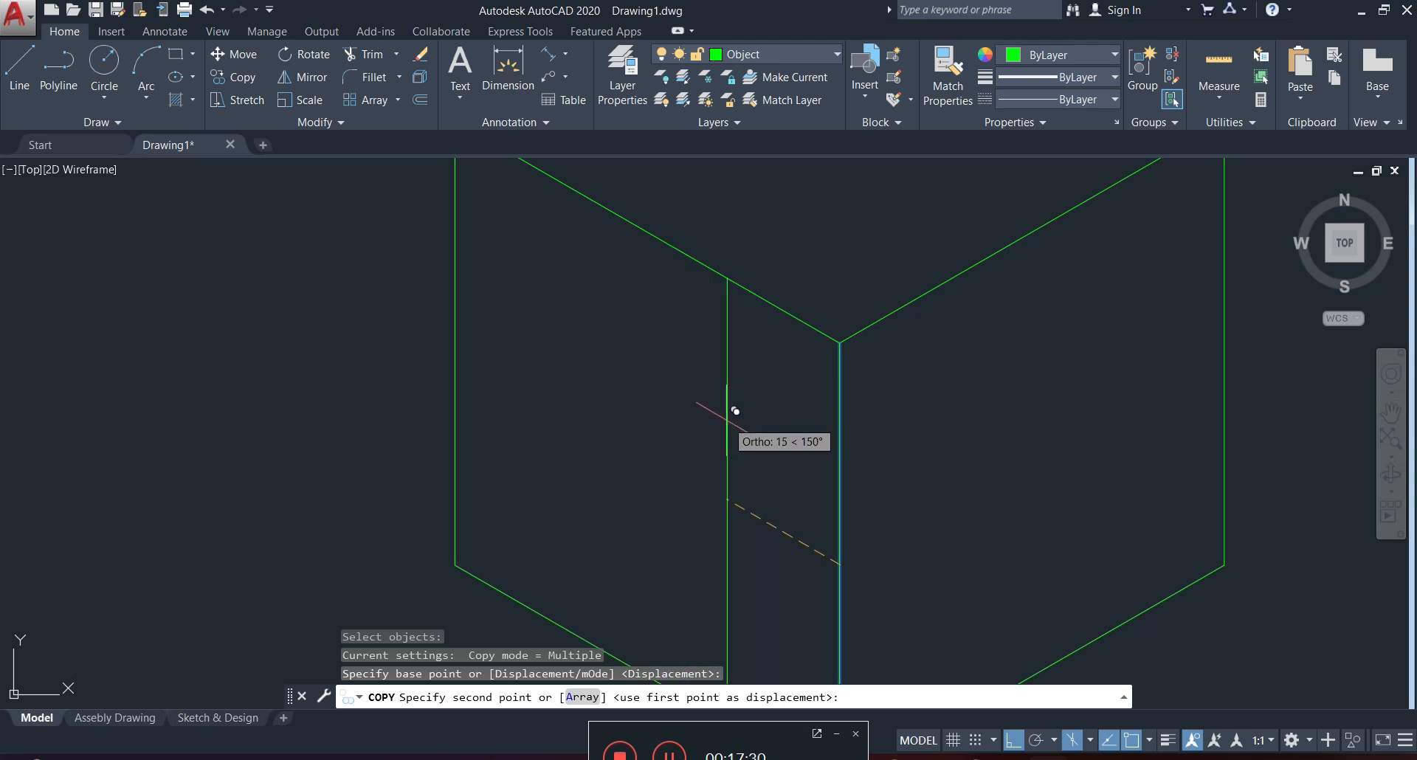
{"action": "type", "text": "15"}
{"action": "key", "text": "Return"}
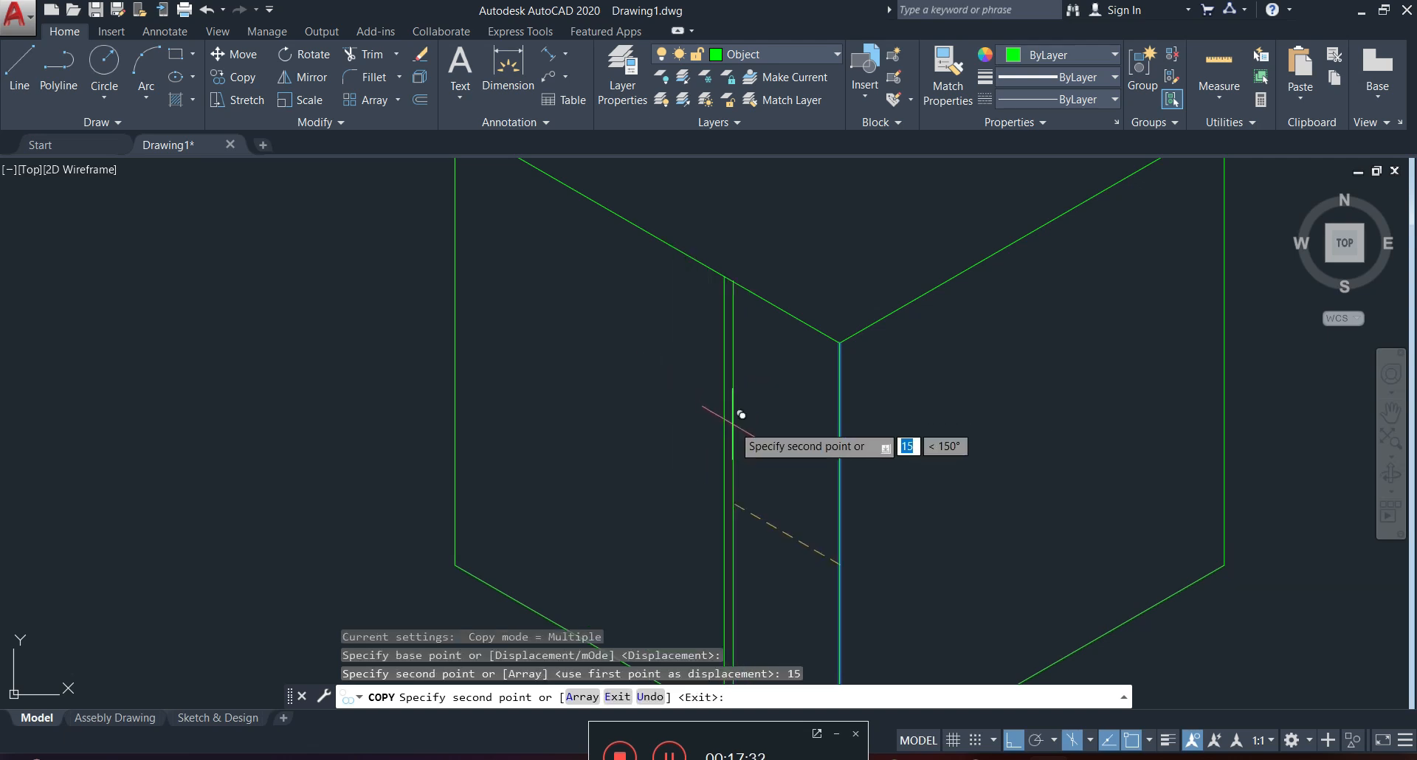
{"action": "key", "text": "Escape"}
Check the spacing from the front top corner to the copied vertical line with an aligned dimension, without placing it.
{"action": "left_click", "coordinate": [547, 53]}
{"action": "left_click", "coordinate": [839, 341]}
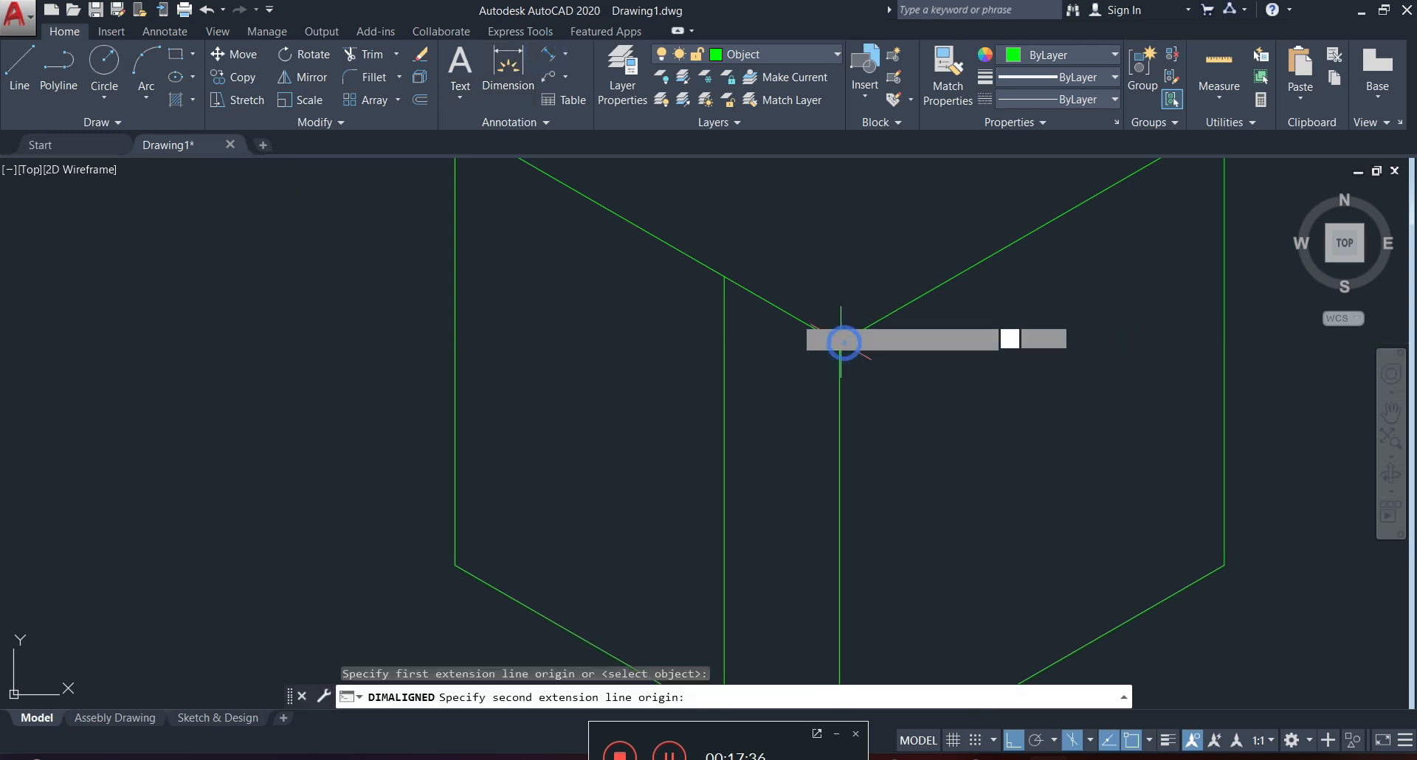
{"action": "left_click", "coordinate": [724, 277]}
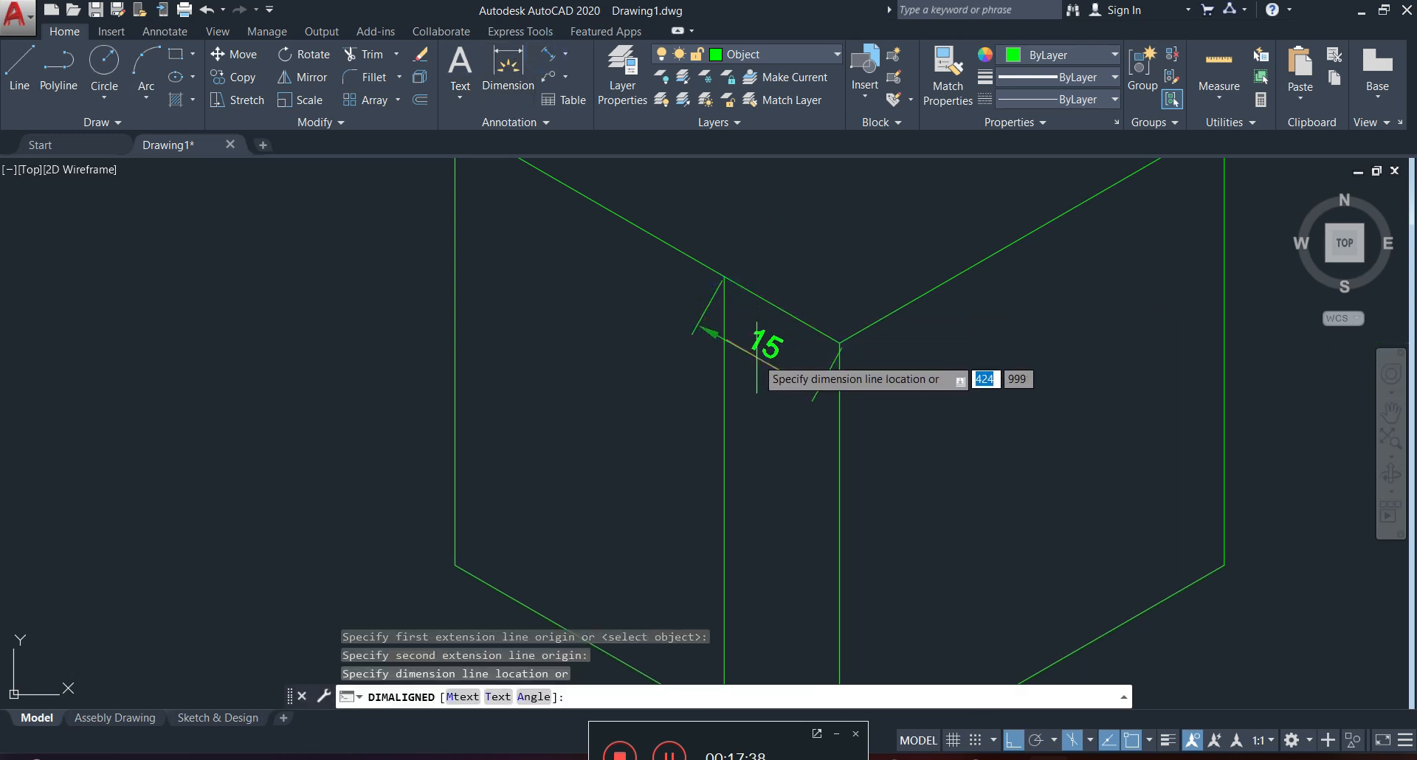
{"action": "key", "text": "Escape"}
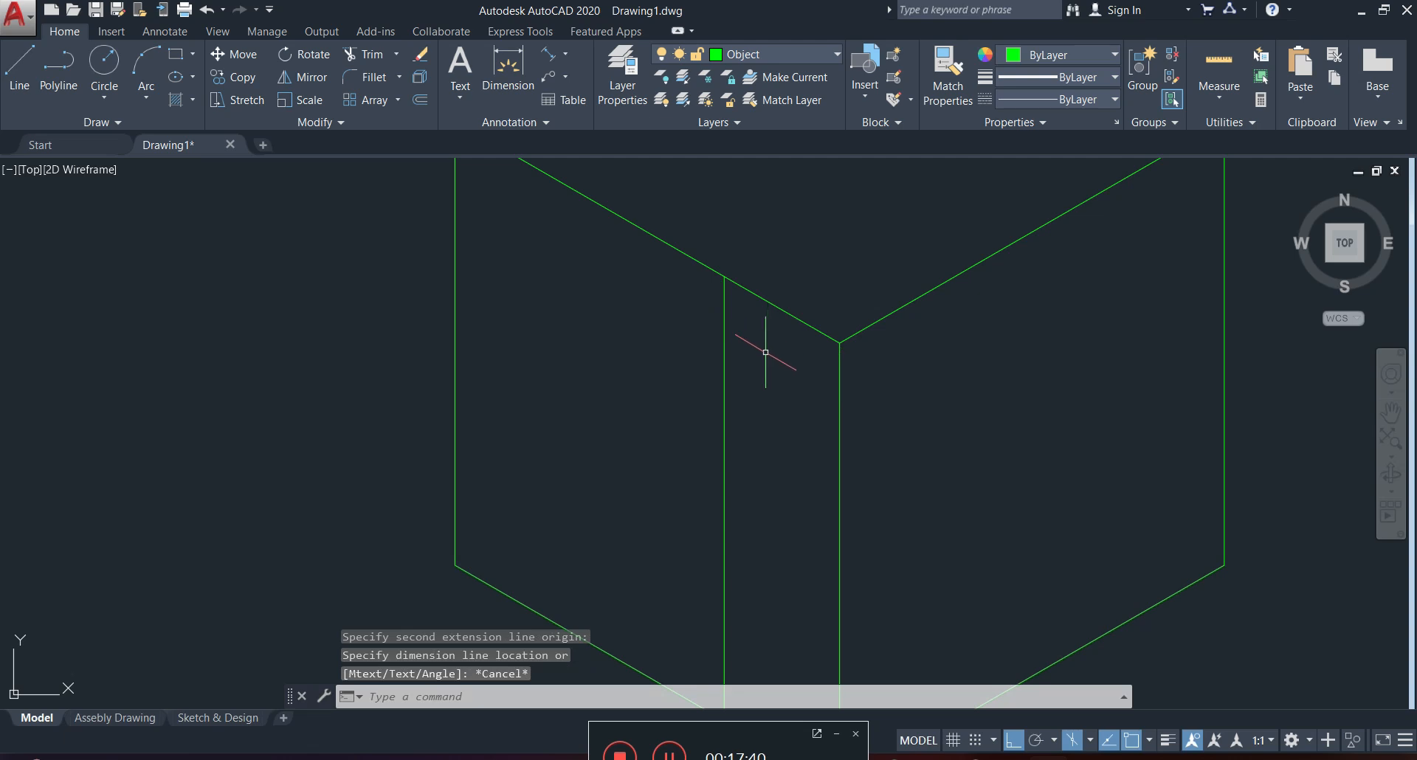
Copy the left face's top edge 15 units straight down (270°) onto the left face.
{"action": "left_click", "coordinate": [817, 296]}
{"action": "left_click", "coordinate": [775, 336]}
{"action": "type", "text": "co"}
{"action": "key", "text": "Return"}
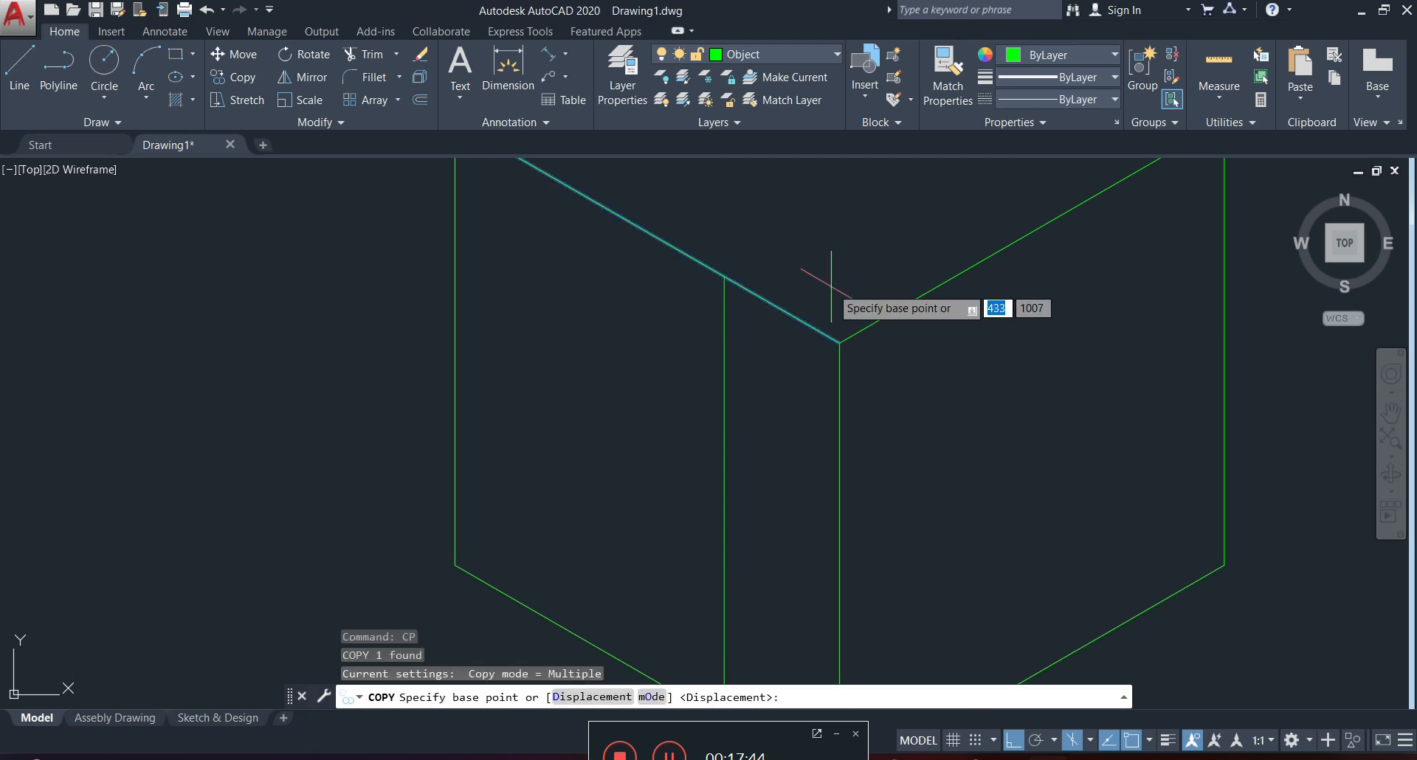
{"action": "left_click", "coordinate": [831, 276]}
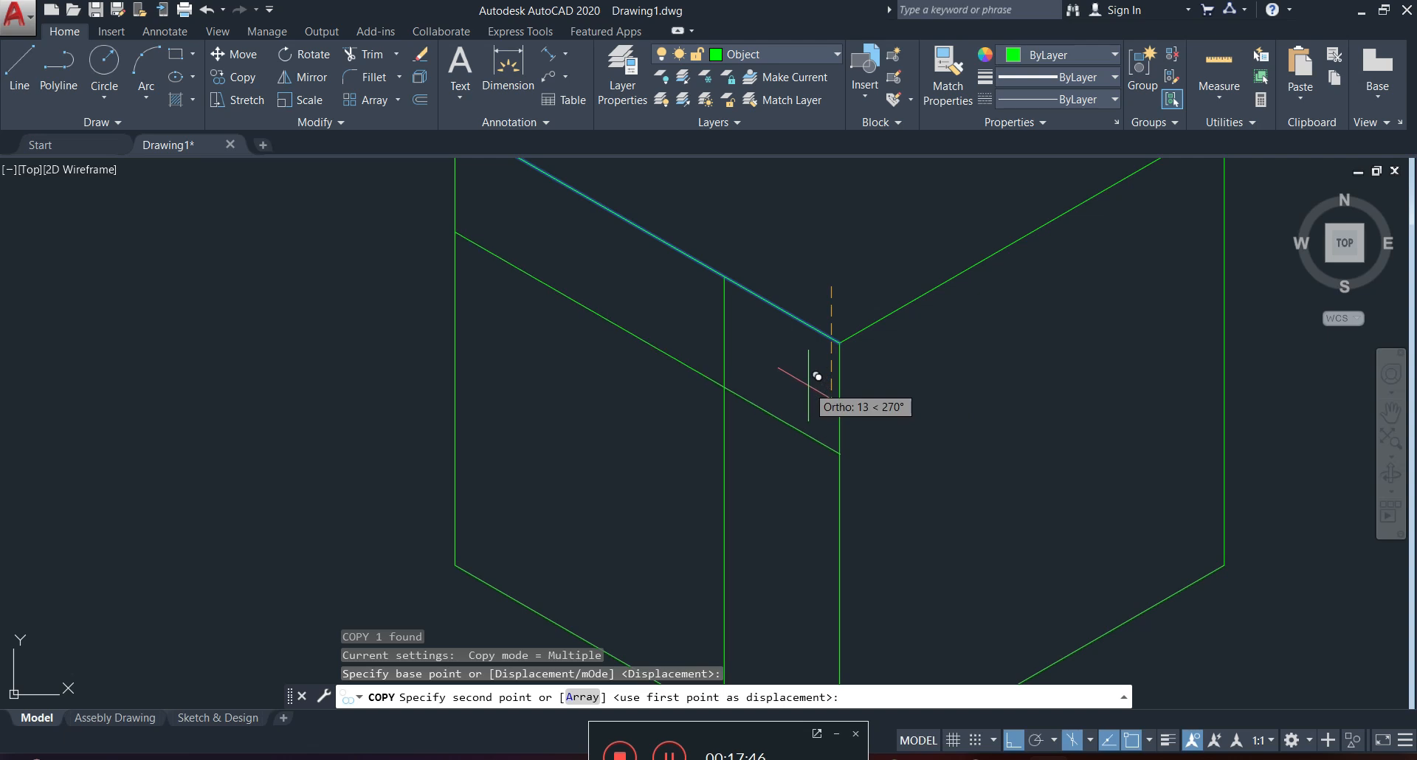
{"action": "type", "text": "15"}
{"action": "key", "text": "Return"}
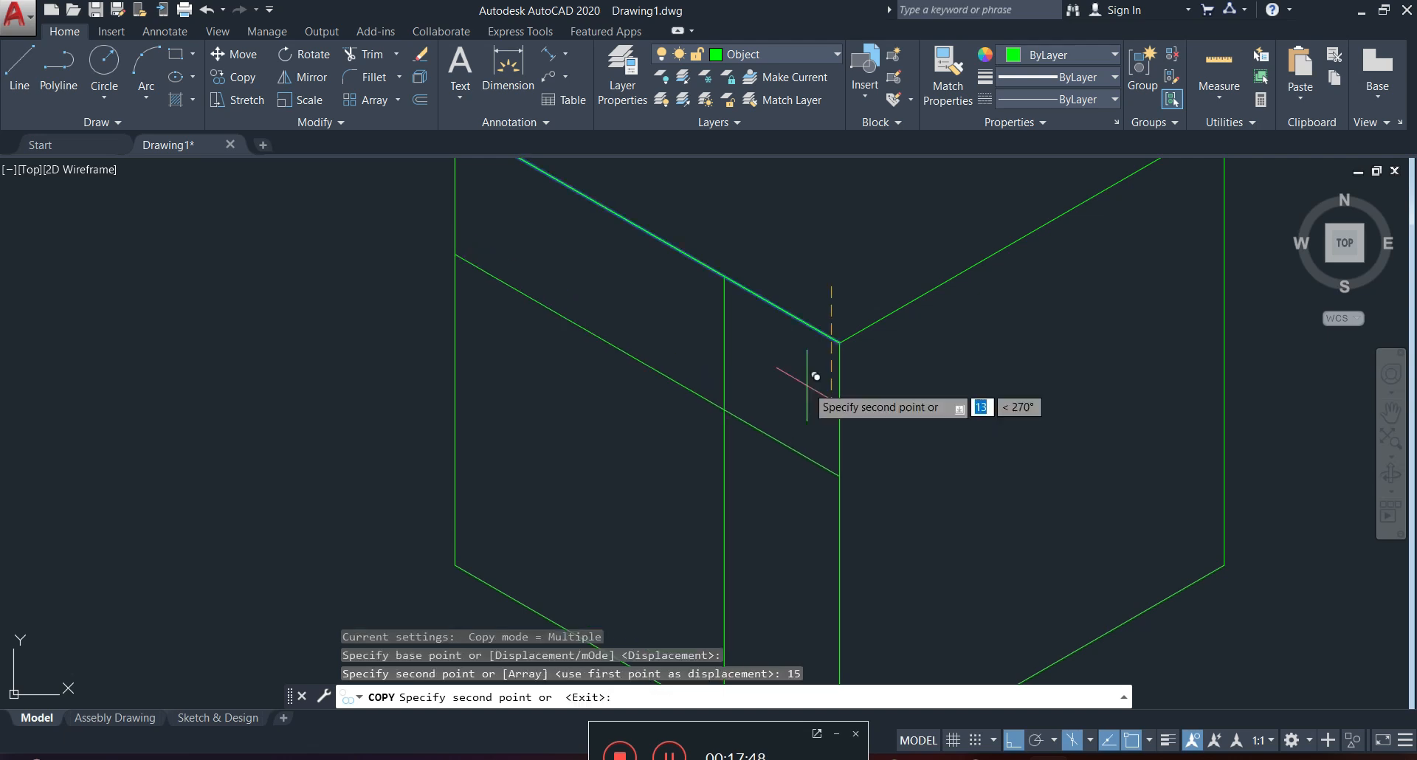
{"action": "key", "text": "Escape"}
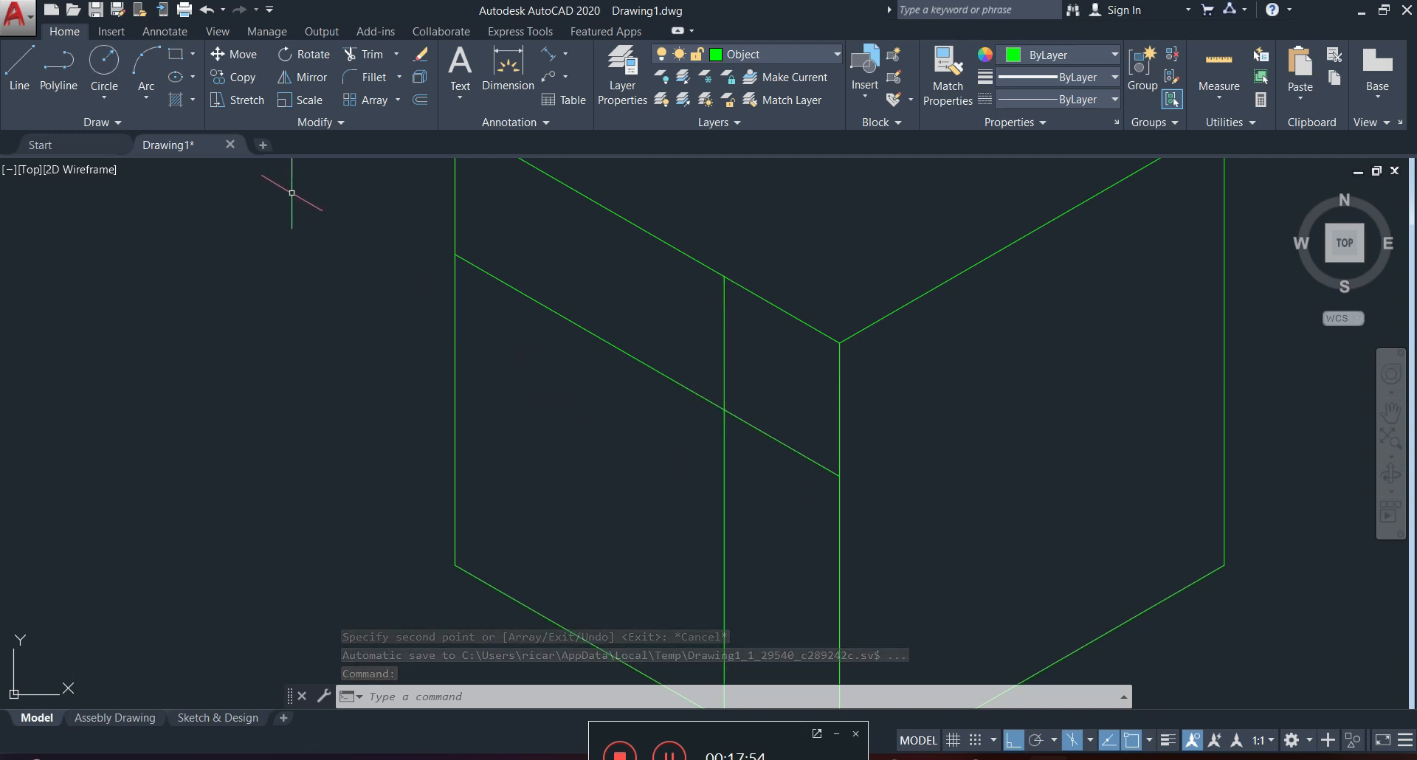
{"action": "left_click", "coordinate": [176, 78]}
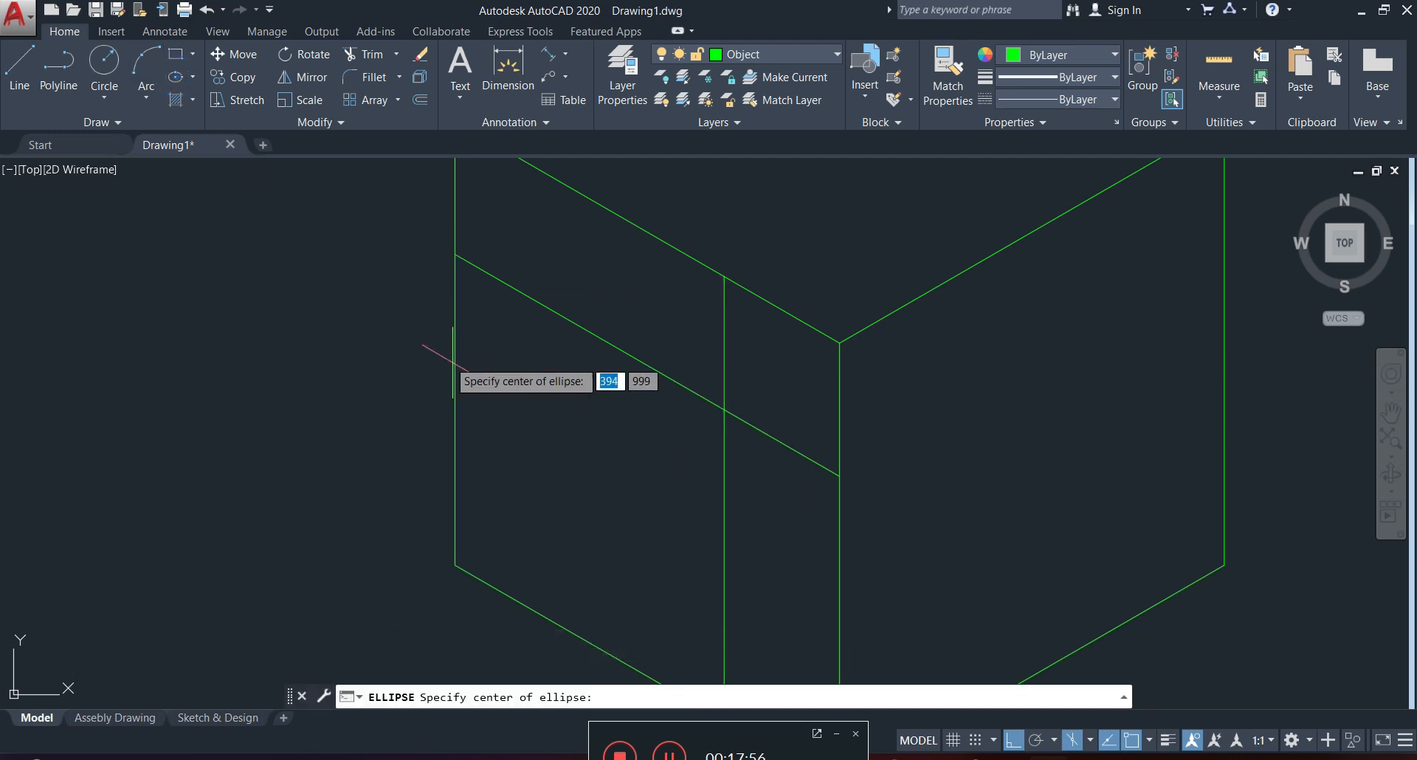
{"action": "key", "text": "Escape"}
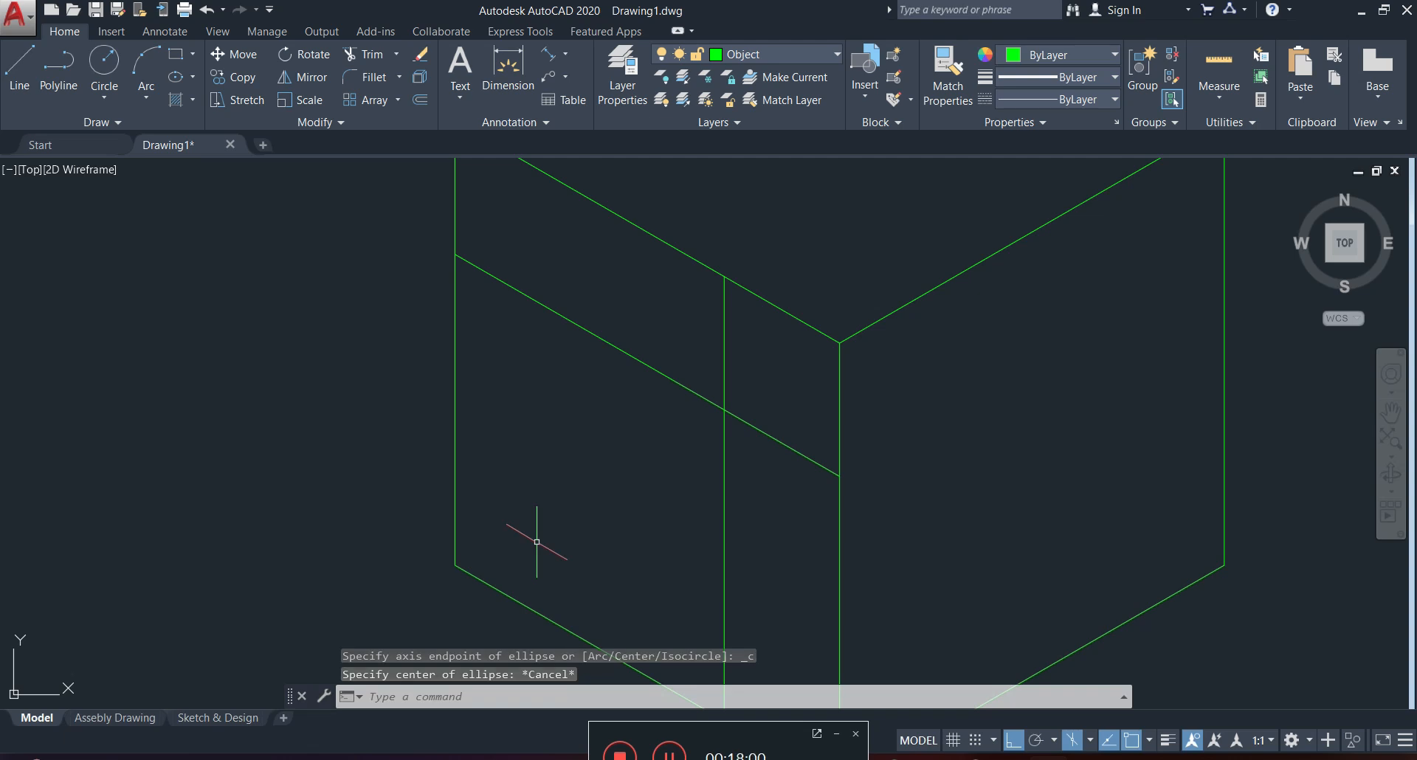
{"action": "key", "text": "Return"}
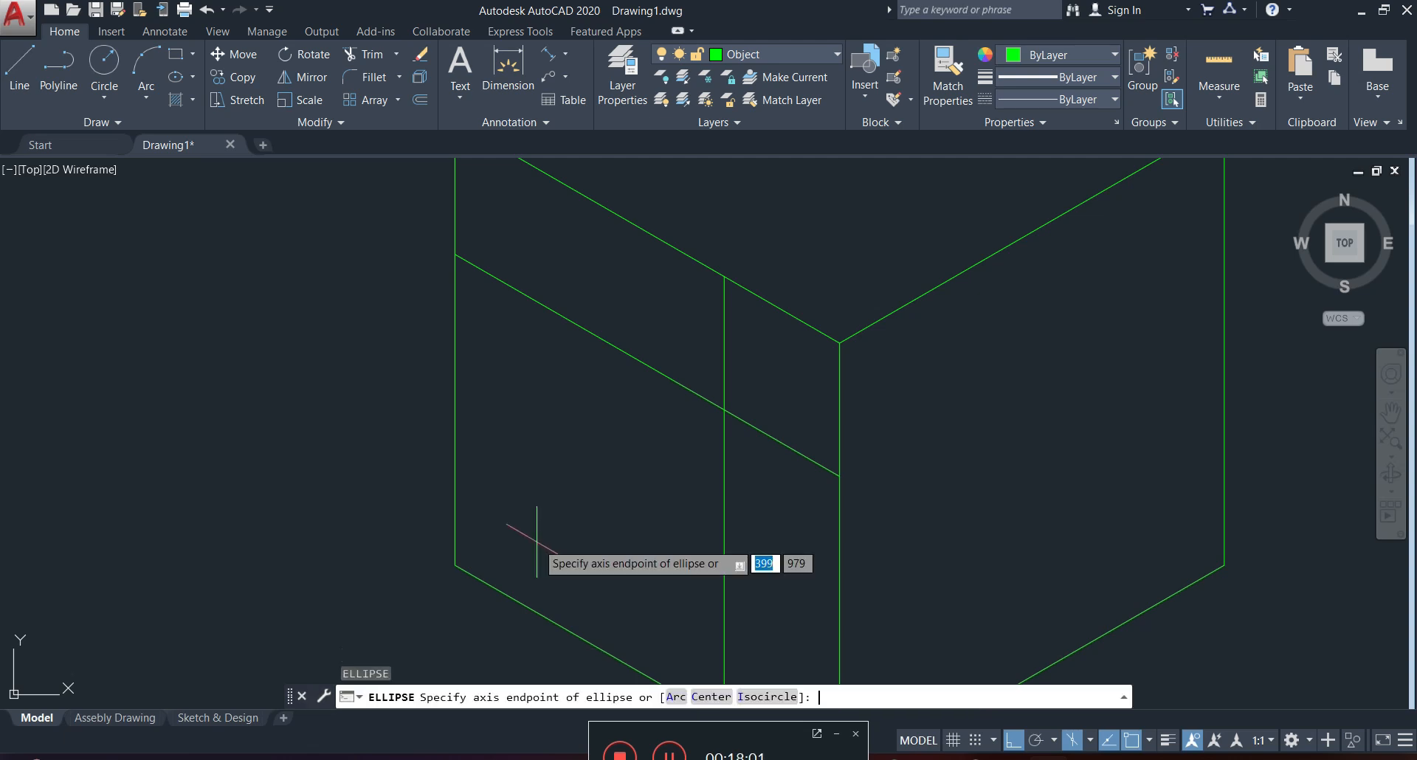
{"action": "left_click", "coordinate": [762, 696]}
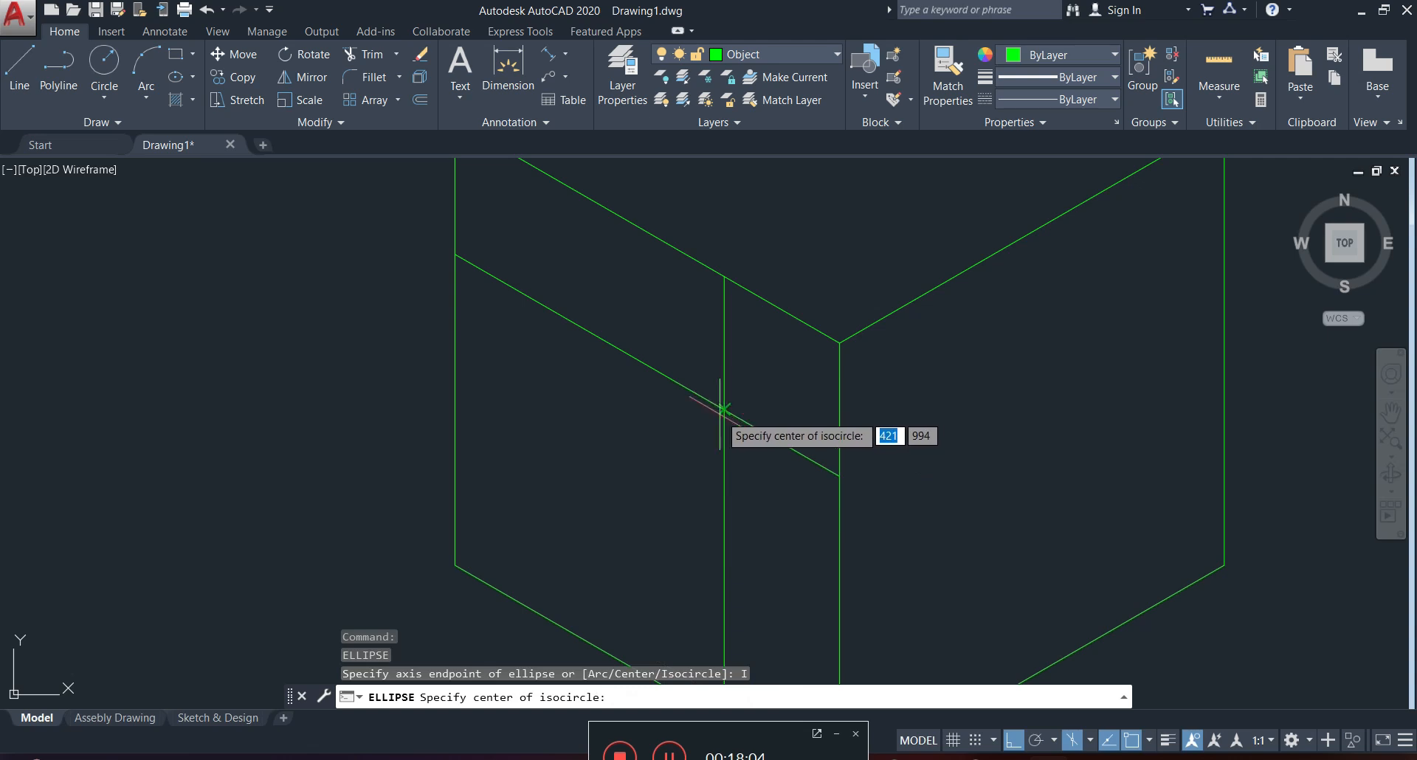
{"action": "left_click", "coordinate": [737, 400]}
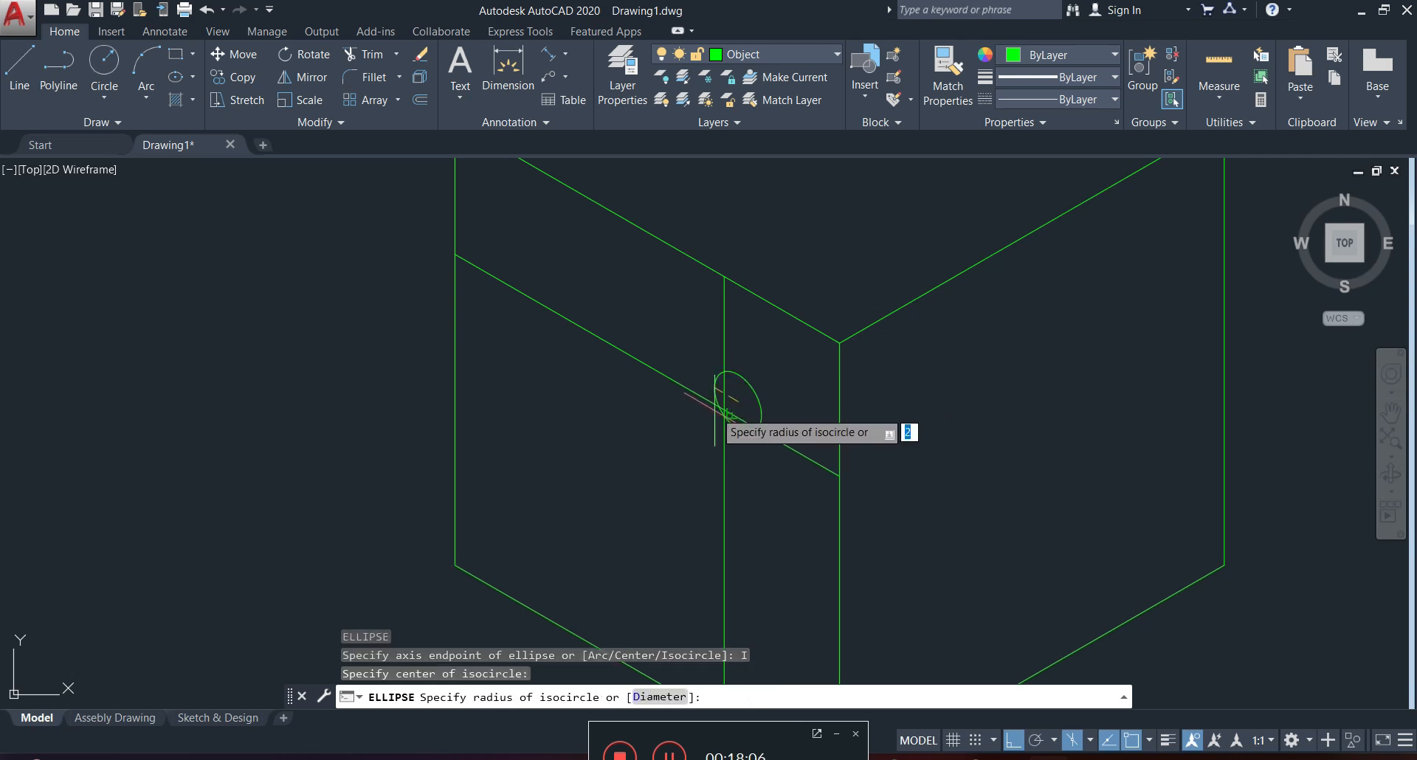
{"action": "key", "text": "Escape"}
Draw an isocircle centred where the left face's two construction lines cross, with its radius reaching the face's top edge.
{"action": "type", "text": "el"}
{"action": "key", "text": "Return"}
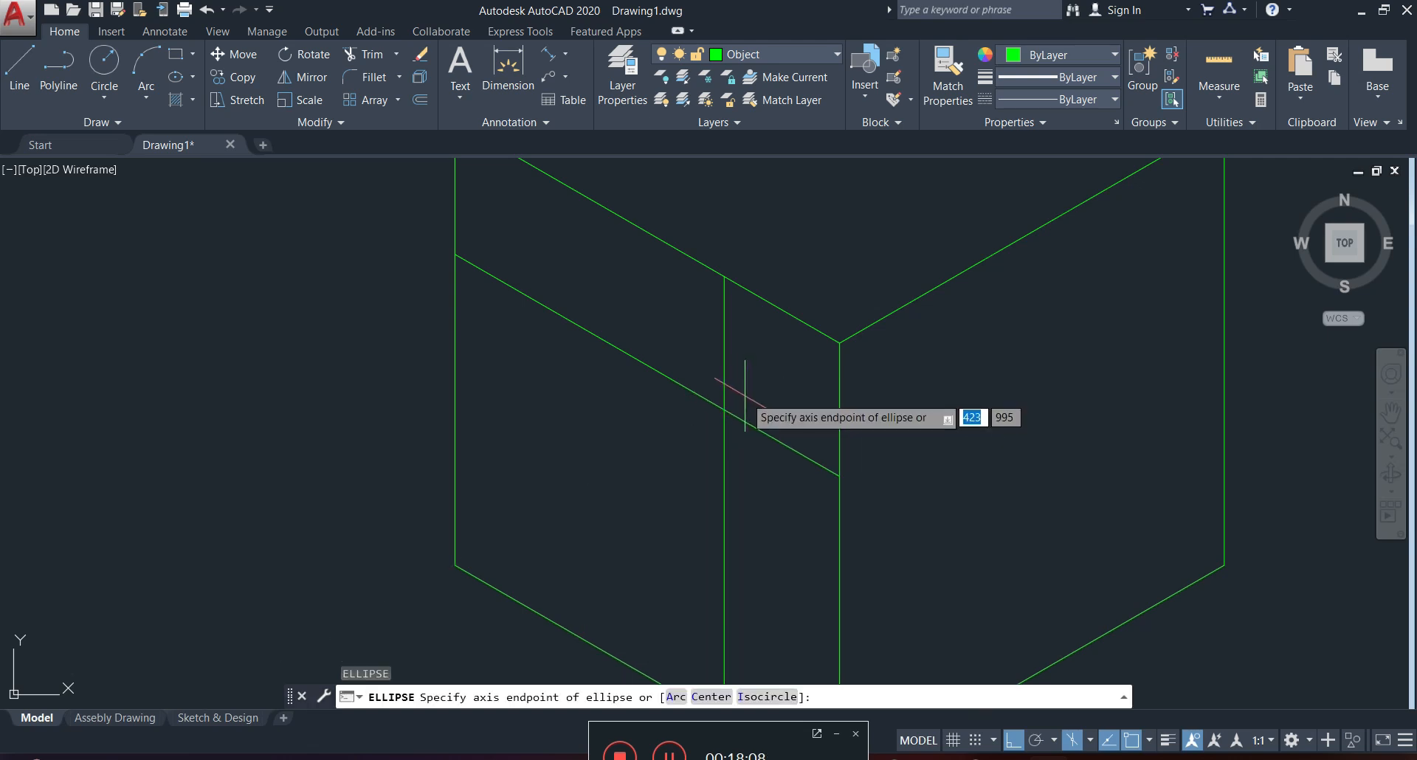
{"action": "left_click", "coordinate": [758, 698]}
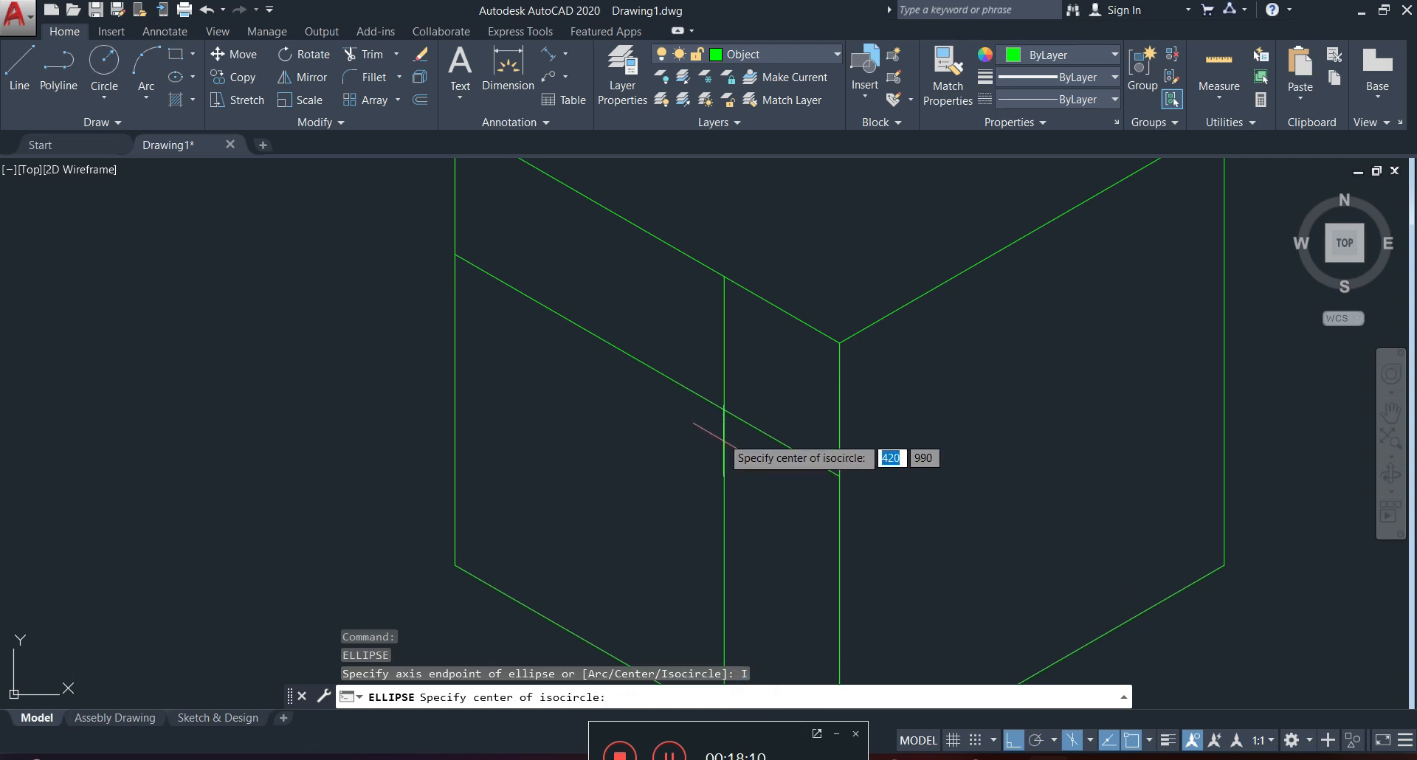
{"action": "left_click", "coordinate": [722, 408]}
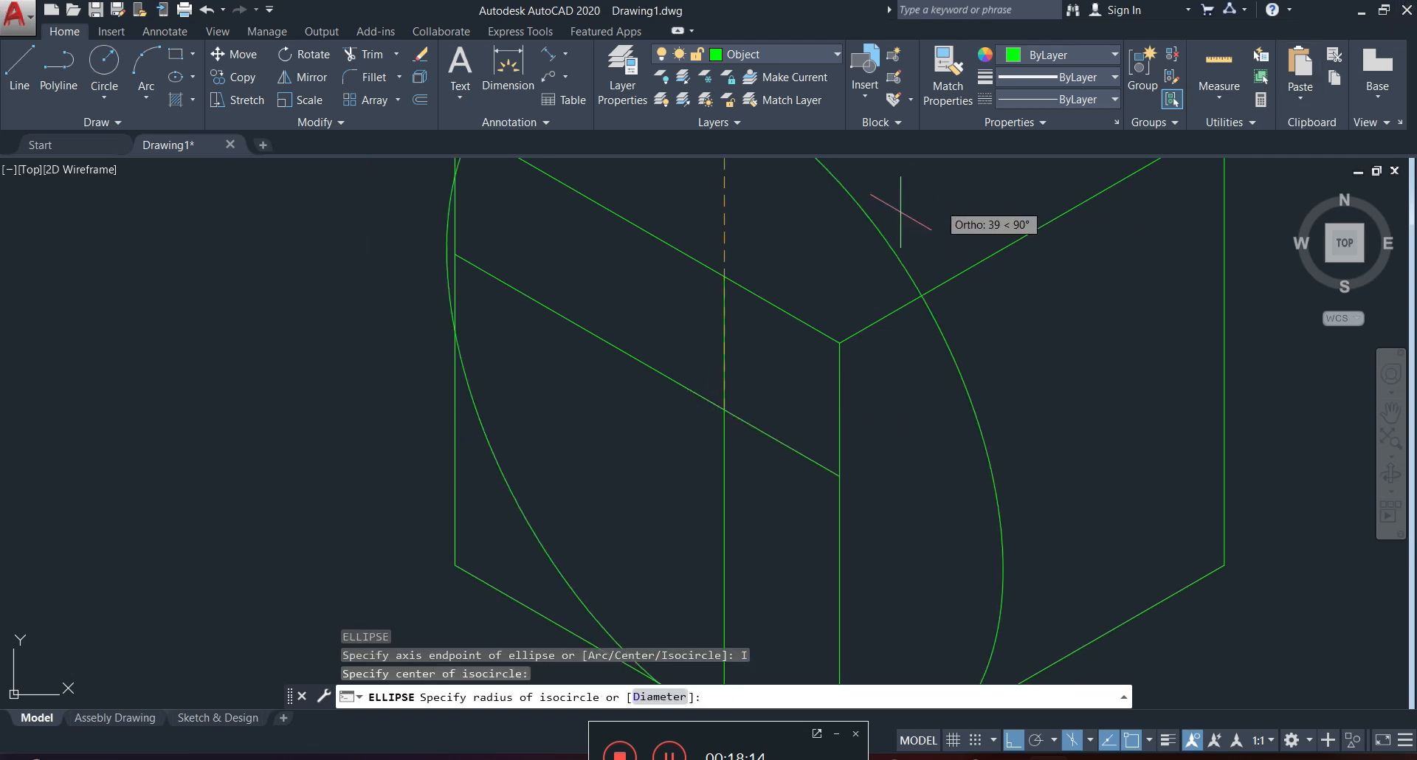
{"action": "left_click", "coordinate": [725, 278]}
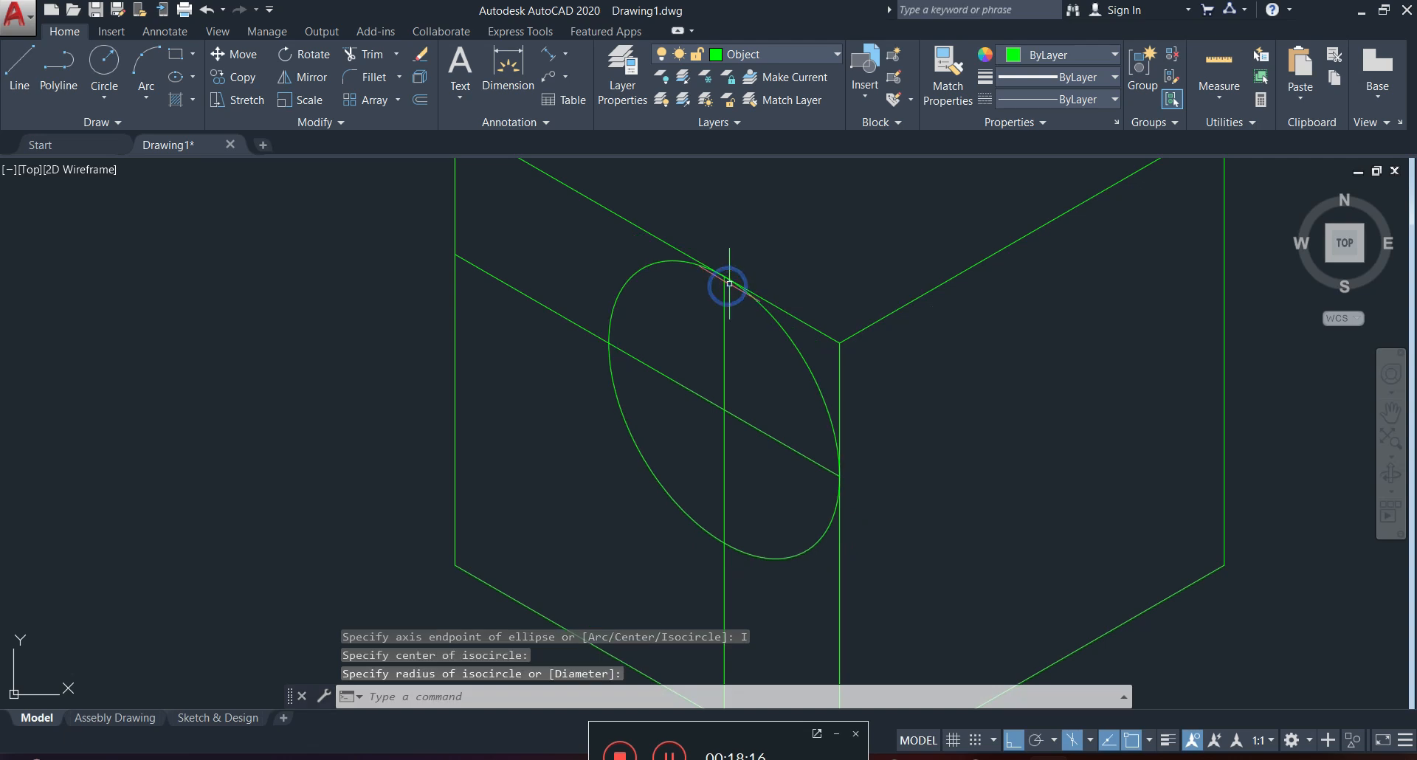
Trim the isocircle against the two construction lines, keeping only the arc that rounds the left face's front top corner.
{"action": "middle_click_drag", "start_coordinate": [890, 383], "coordinate": [891, 358]}
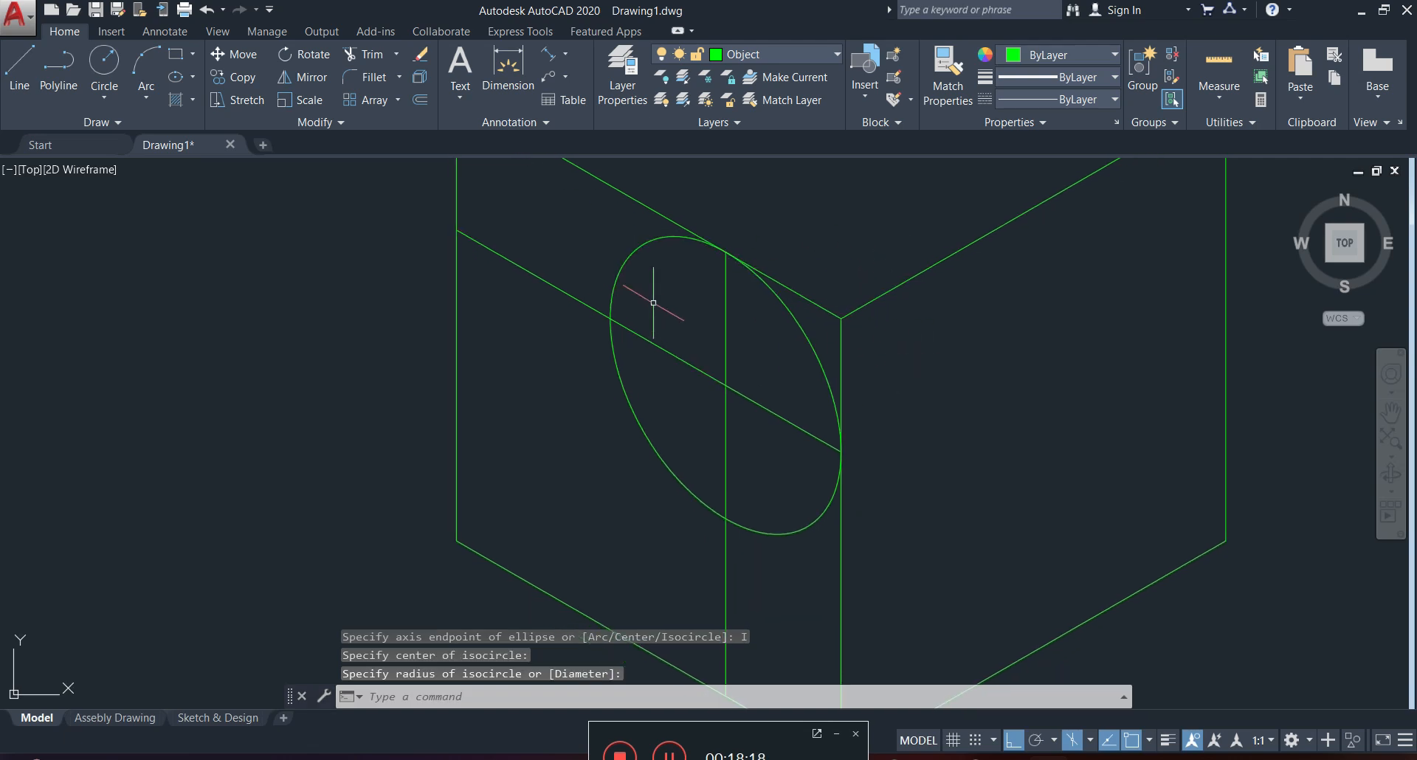
{"action": "left_click", "coordinate": [758, 348]}
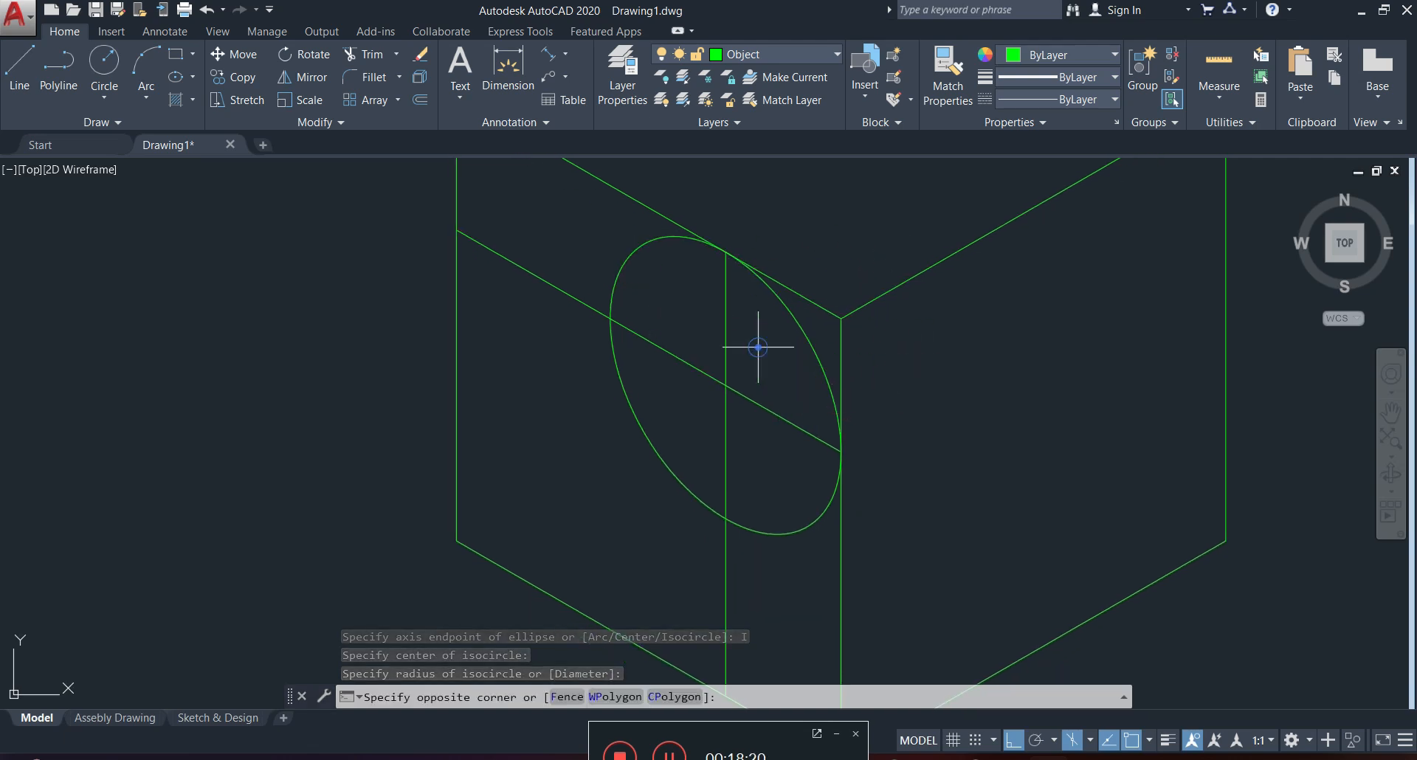
{"action": "left_click", "coordinate": [708, 349]}
{"action": "left_click", "coordinate": [826, 389]}
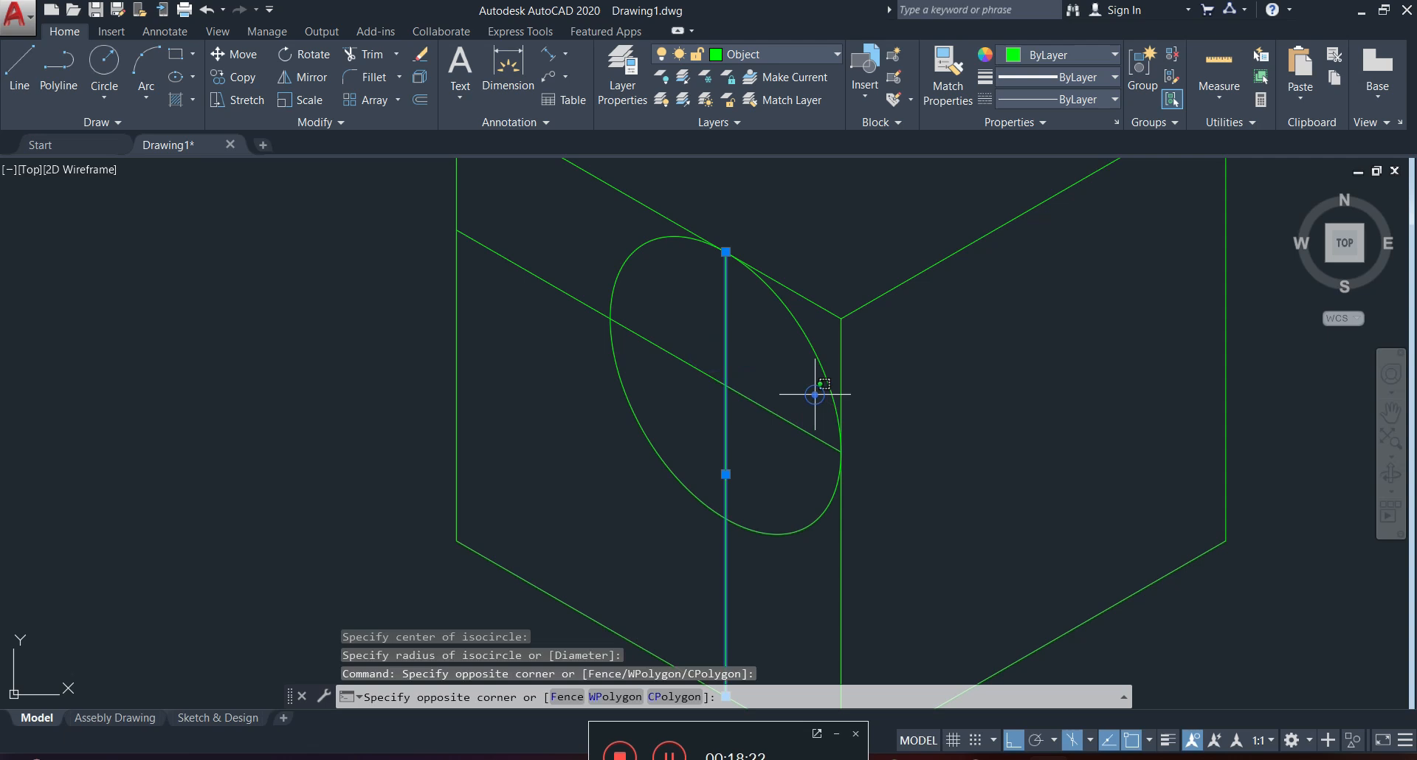
{"action": "left_click", "coordinate": [778, 440]}
{"action": "type", "text": "tr"}
{"action": "key", "text": "Return"}
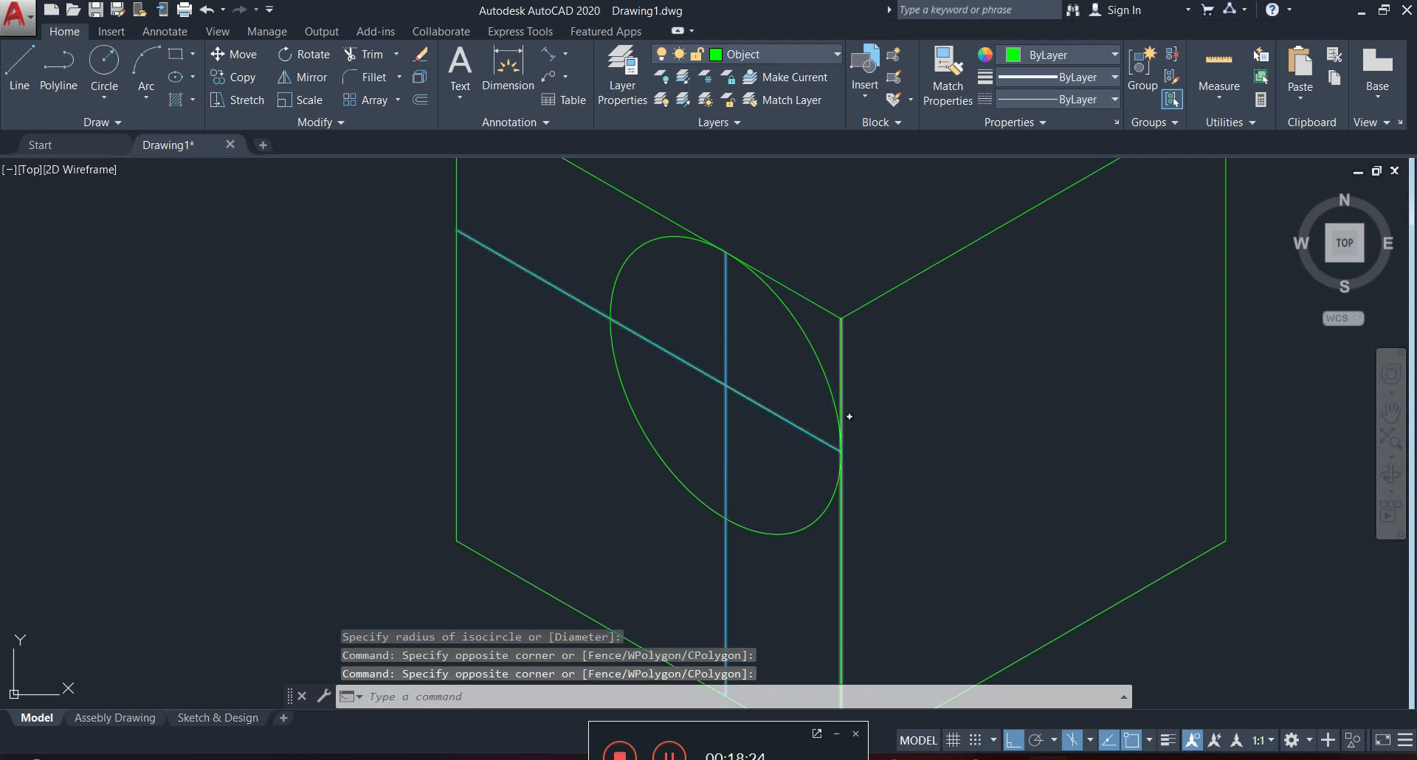
{"action": "left_click", "coordinate": [655, 415]}
{"action": "left_click", "coordinate": [600, 448]}
{"action": "left_click", "coordinate": [633, 289]}
{"action": "left_click", "coordinate": [611, 274]}
{"action": "left_click", "coordinate": [804, 483]}
{"action": "left_click", "coordinate": [782, 537]}
{"action": "scroll", "coordinate": [793, 441], "scroll_direction": "down", "scroll_amount": 4}
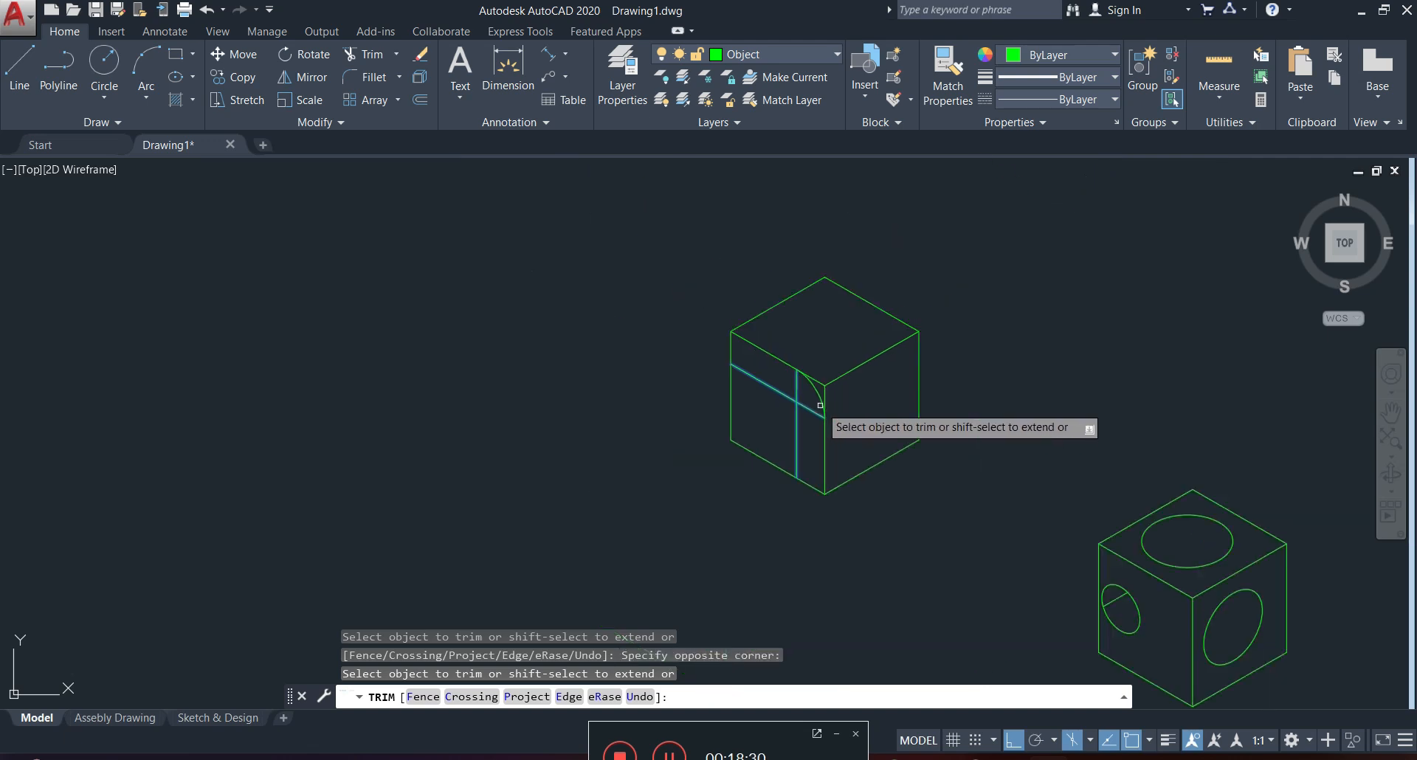
{"action": "scroll", "coordinate": [827, 402], "scroll_direction": "up", "scroll_amount": 2}
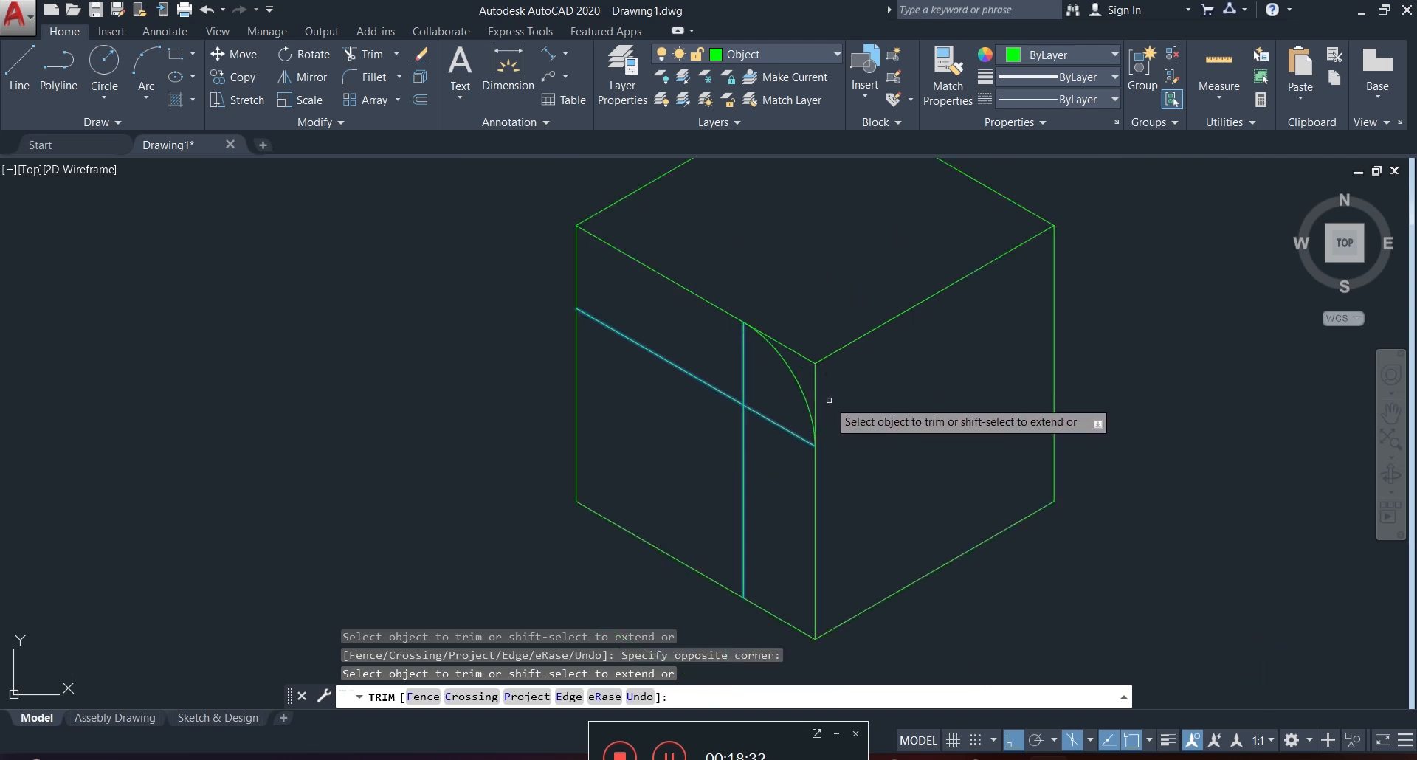
{"action": "key", "text": "Escape"}
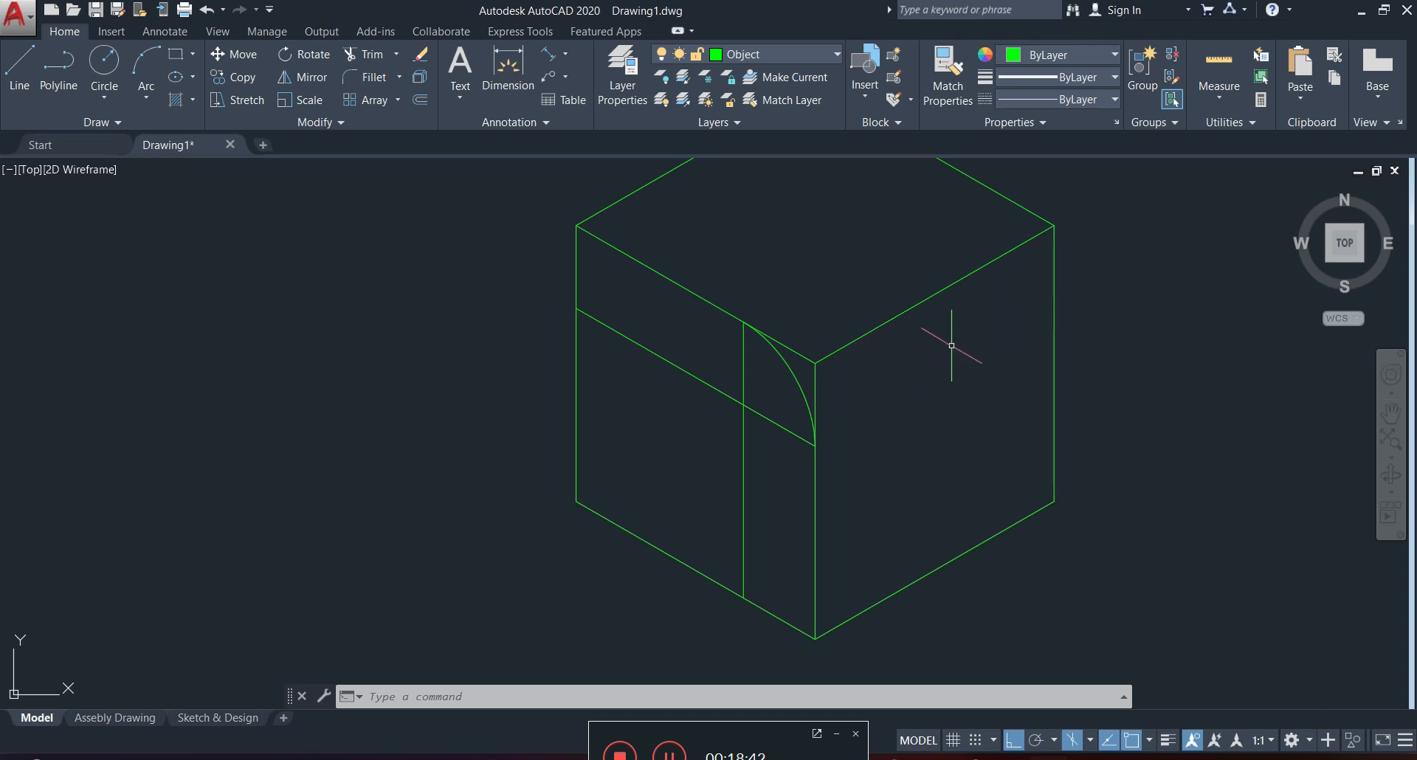
Copy the corner arc from the cube's front top corner to the far top corner of the right face.
{"action": "left_click", "coordinate": [794, 375]}
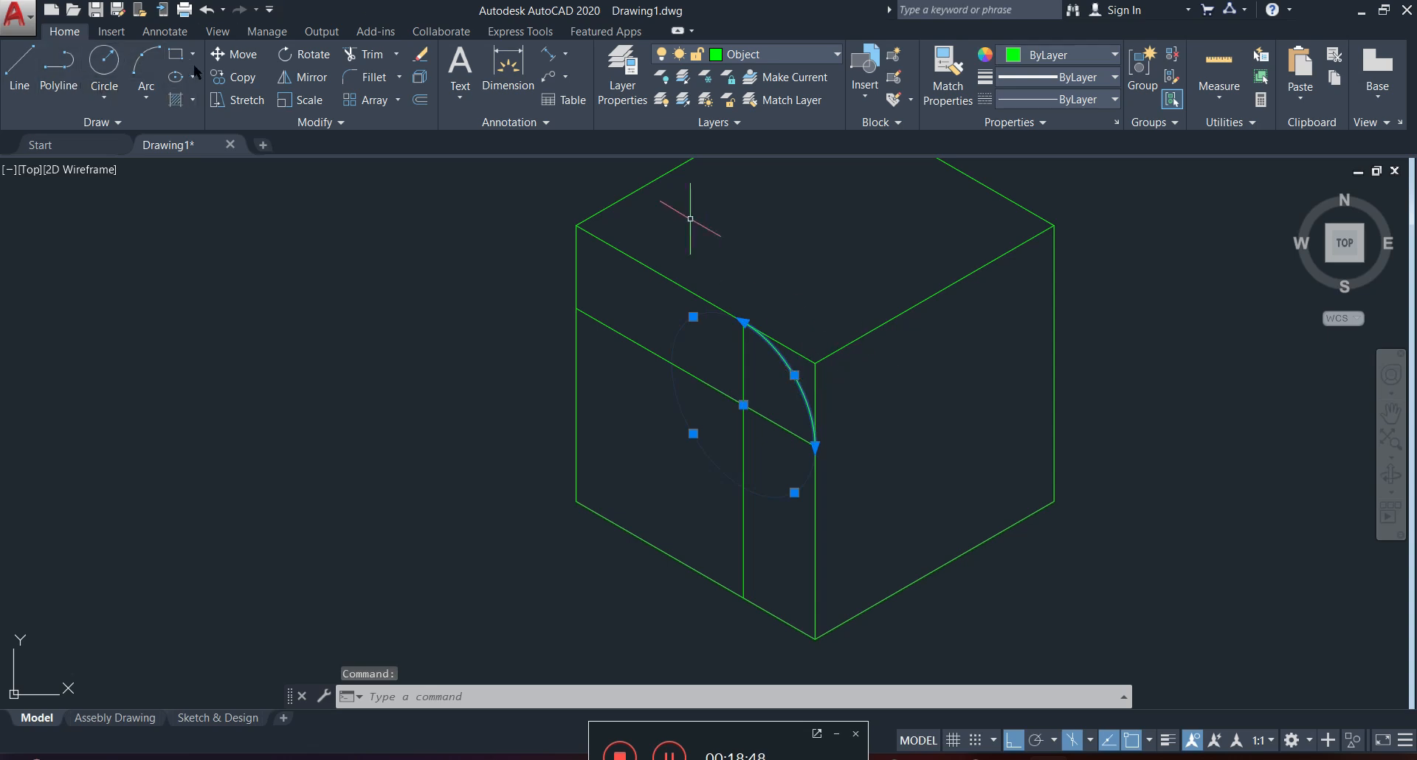
{"action": "left_click", "coordinate": [238, 76]}
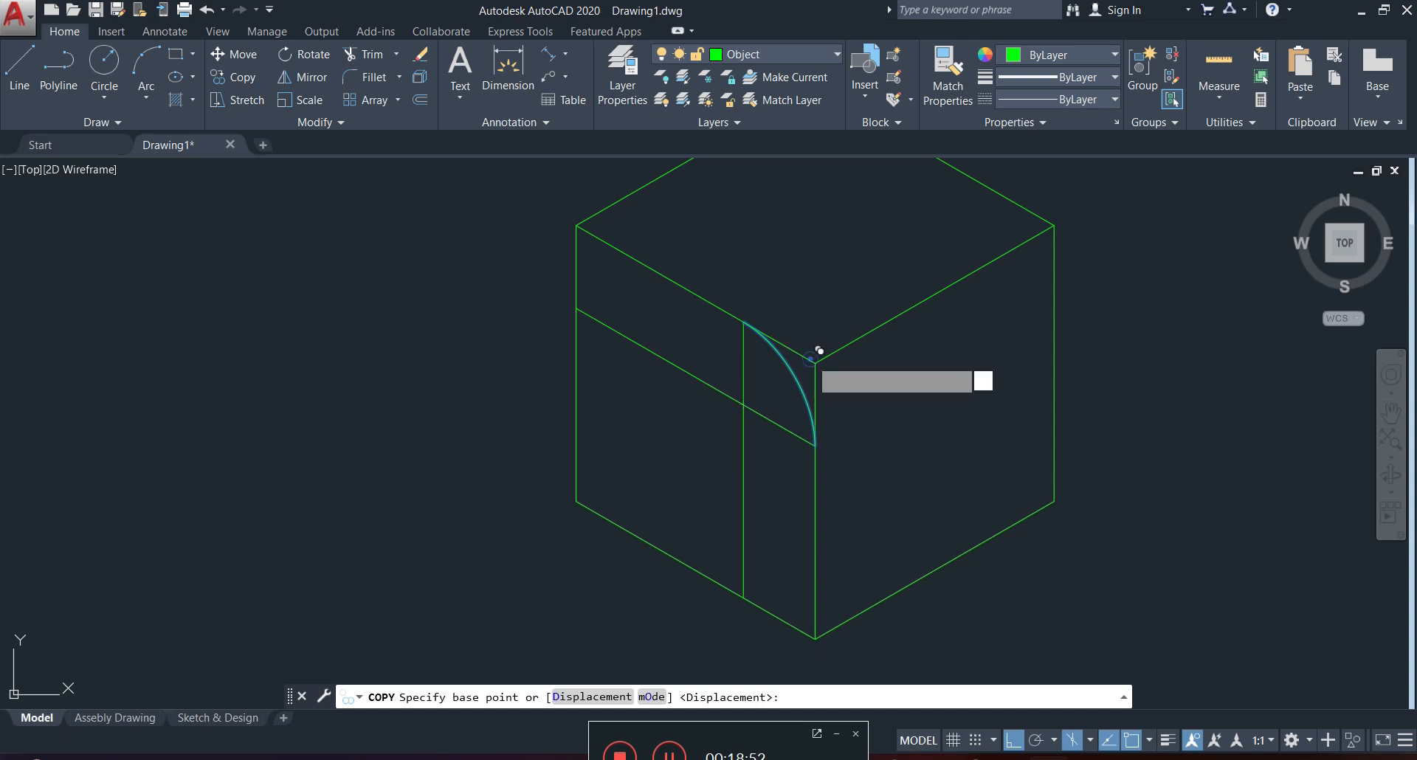
{"action": "left_click", "coordinate": [815, 363]}
{"action": "left_click", "coordinate": [1054, 225]}
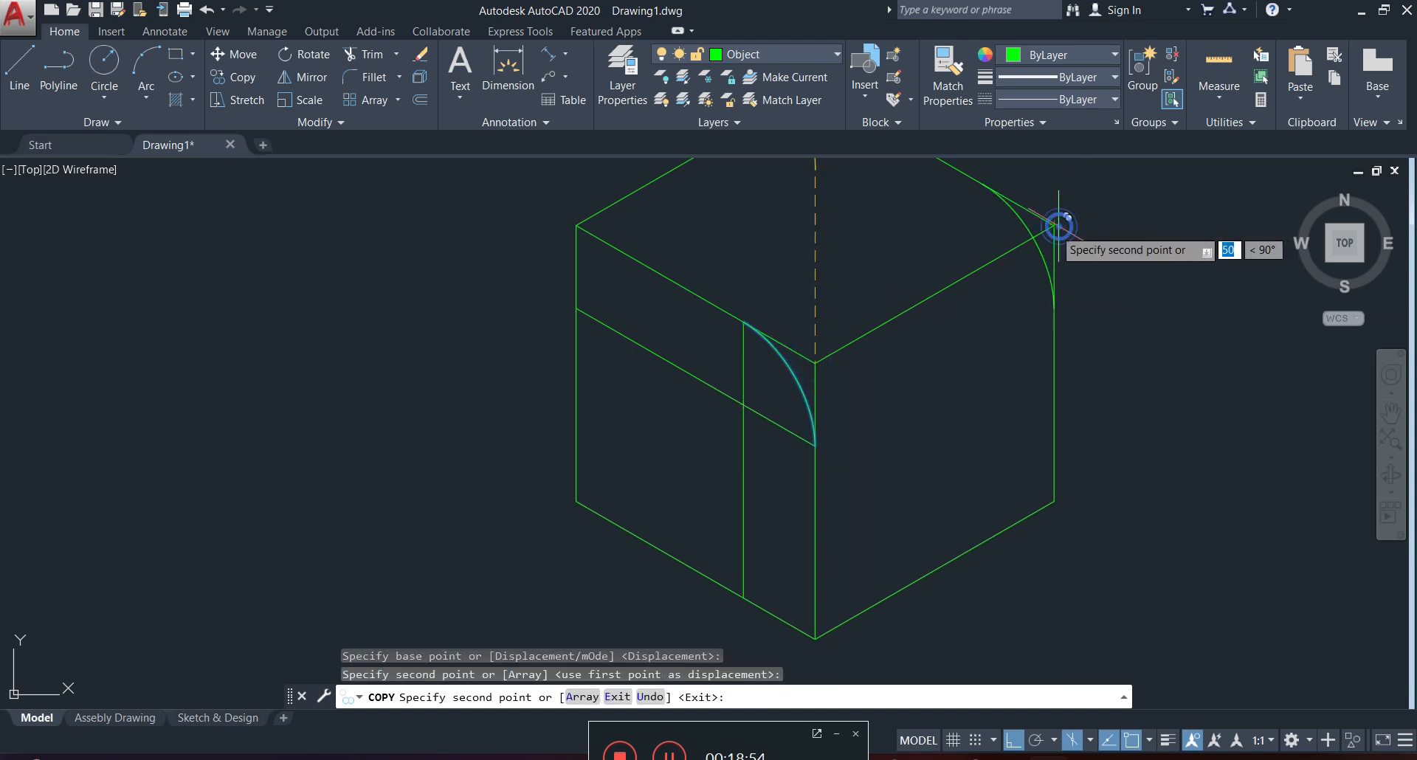
{"action": "key", "text": "Escape"}
Delete the two construction lines on the left face.
{"action": "middle_click_drag", "start_coordinate": [886, 244], "coordinate": [876, 273]}
{"action": "left_click", "coordinate": [745, 413]}
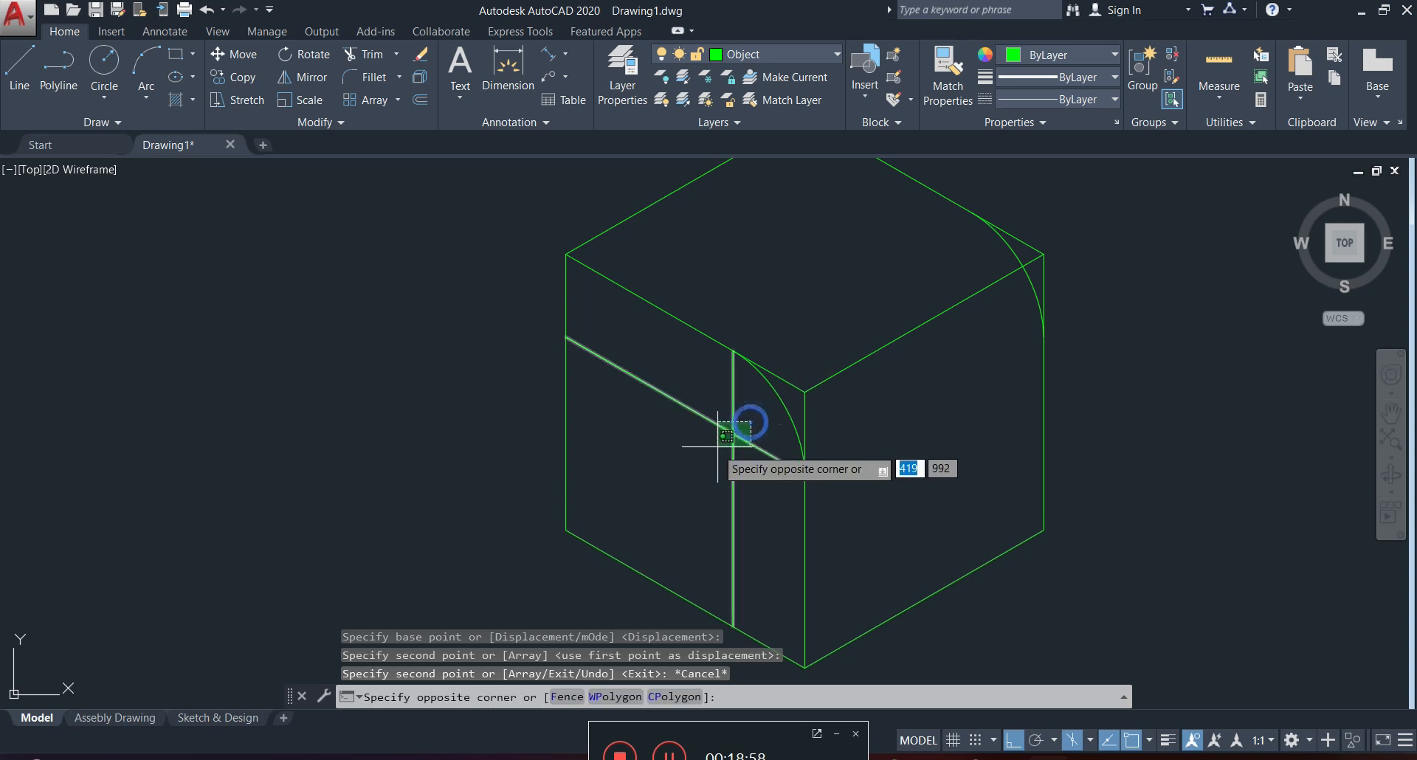
{"action": "left_click", "coordinate": [704, 451]}
{"action": "key", "text": "Delete"}
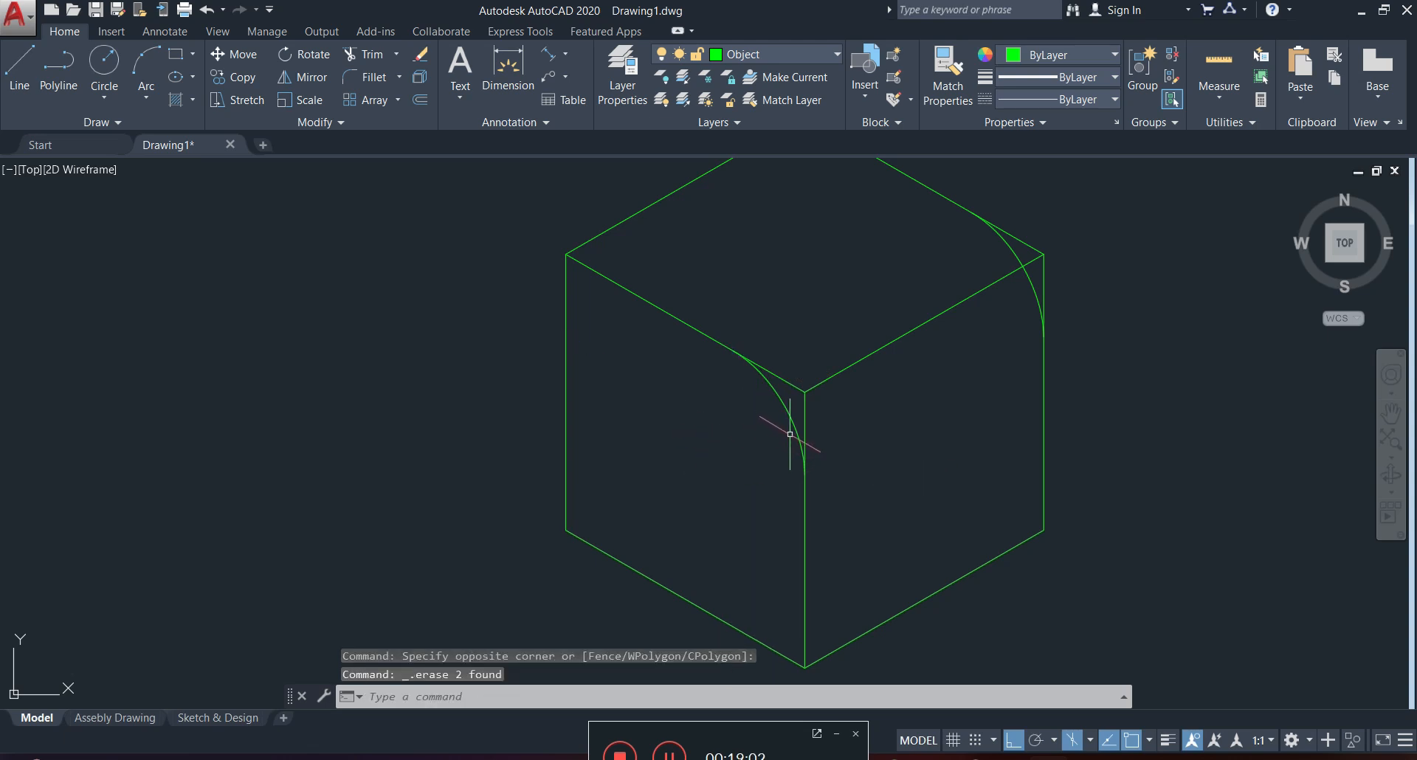
Trim the square corner ends of the top and vertical edges outside both arcs, using the arcs as cutting edges.
{"action": "key", "text": "Return"}
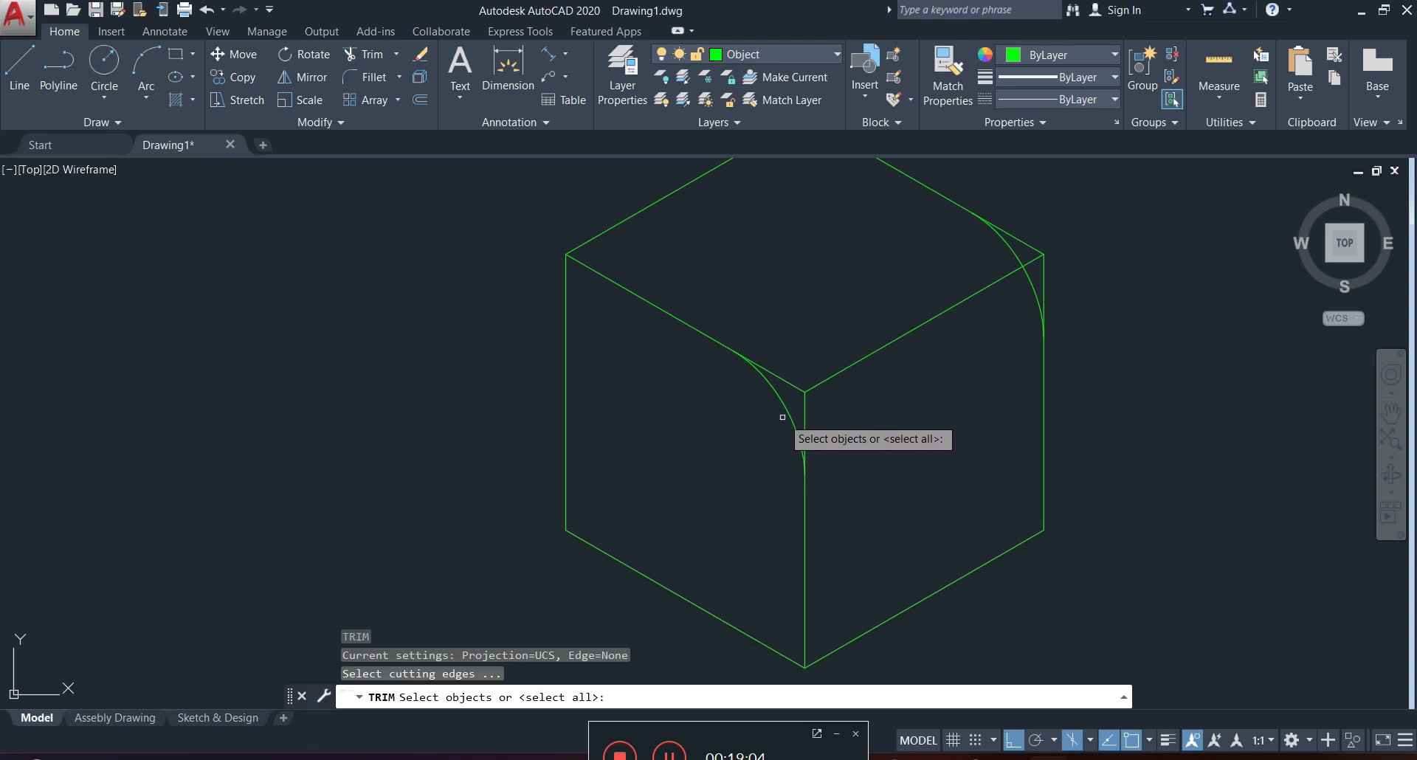
{"action": "key", "text": "Escape"}
{"action": "left_click", "coordinate": [784, 410]}
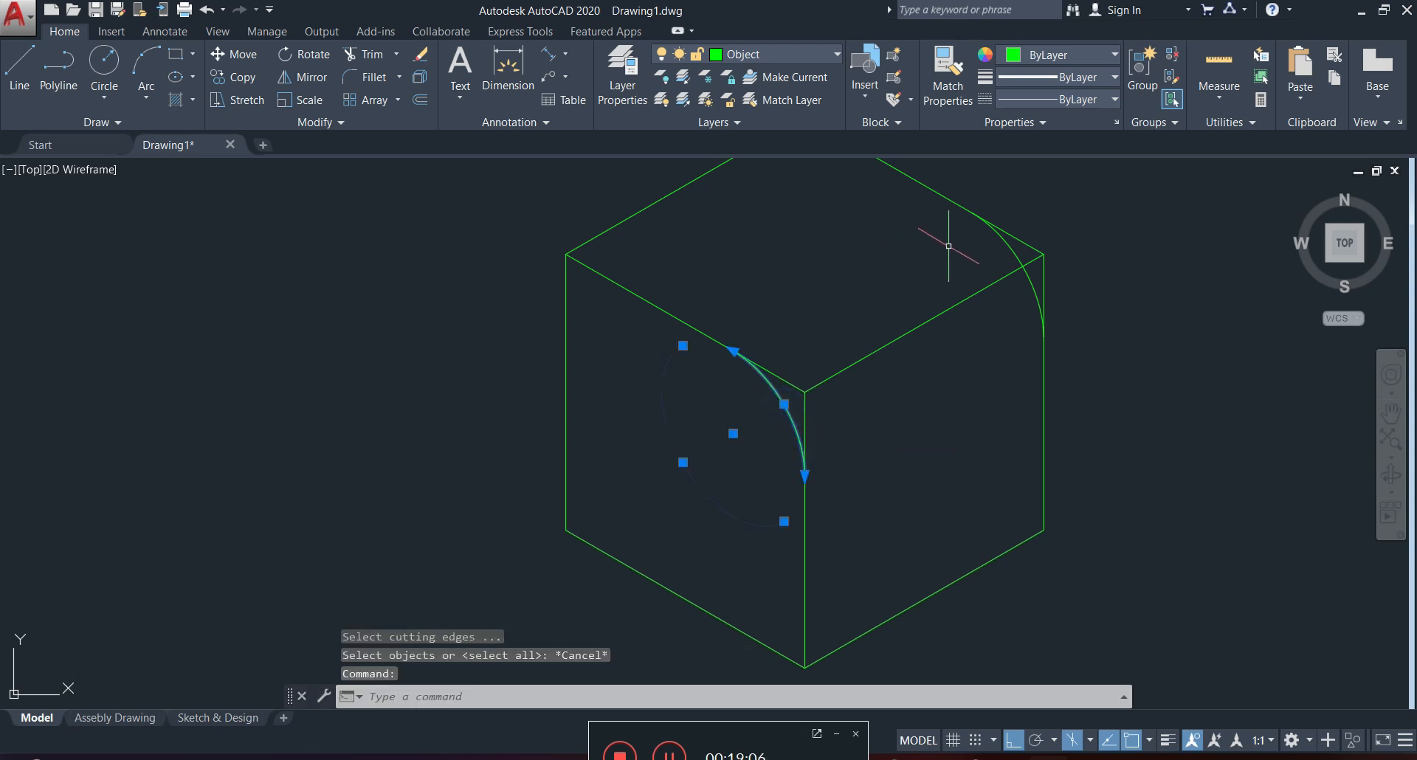
{"action": "left_click", "coordinate": [996, 243]}
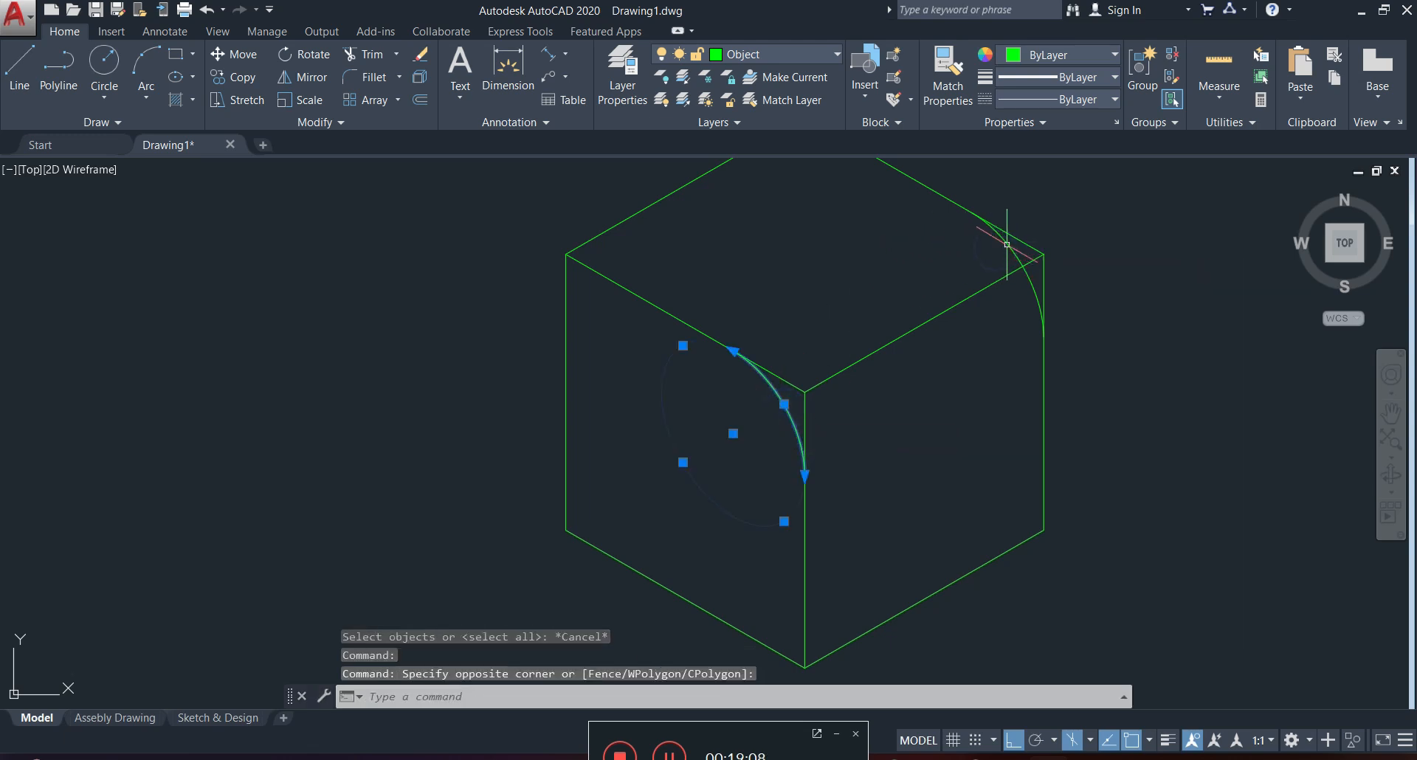
{"action": "left_click", "coordinate": [1007, 244]}
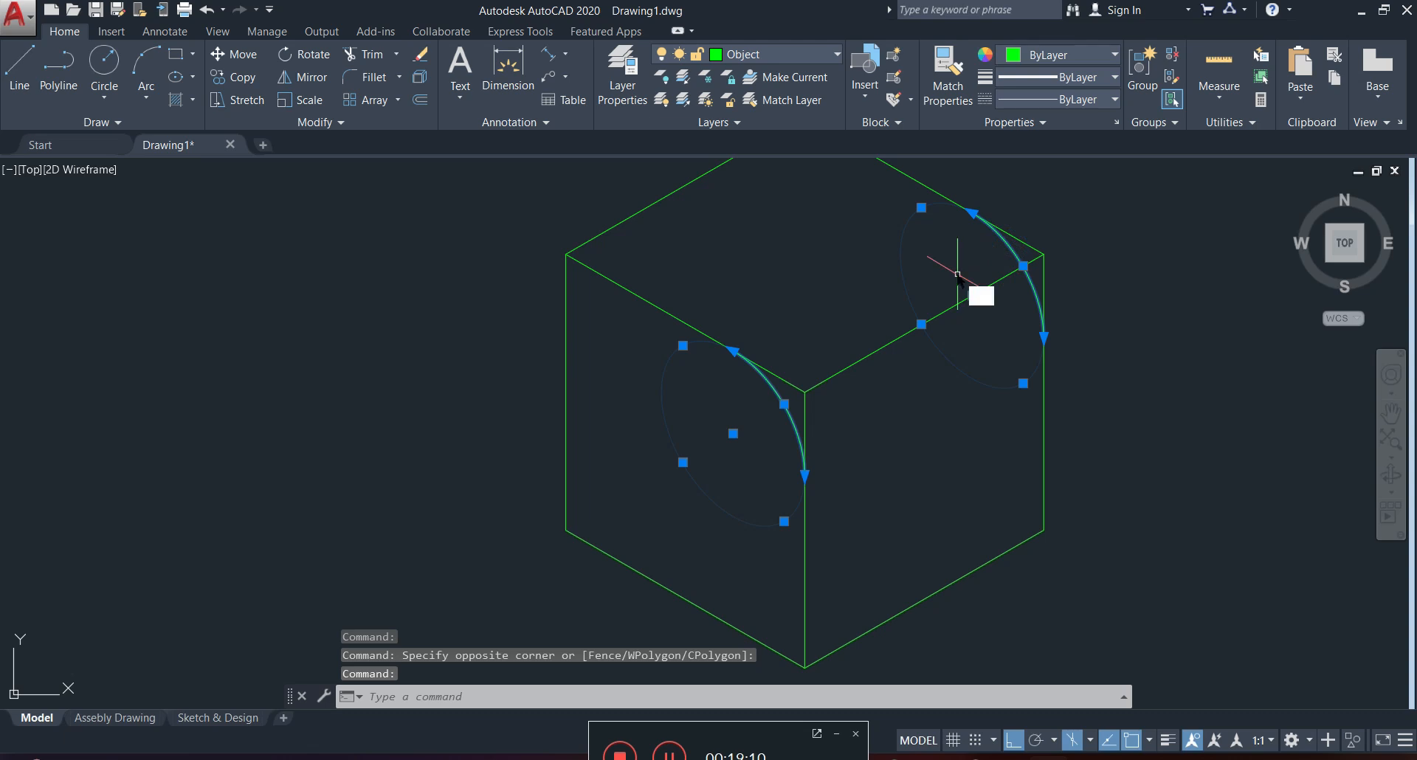
{"action": "type", "text": "tr"}
{"action": "key", "text": "Return"}
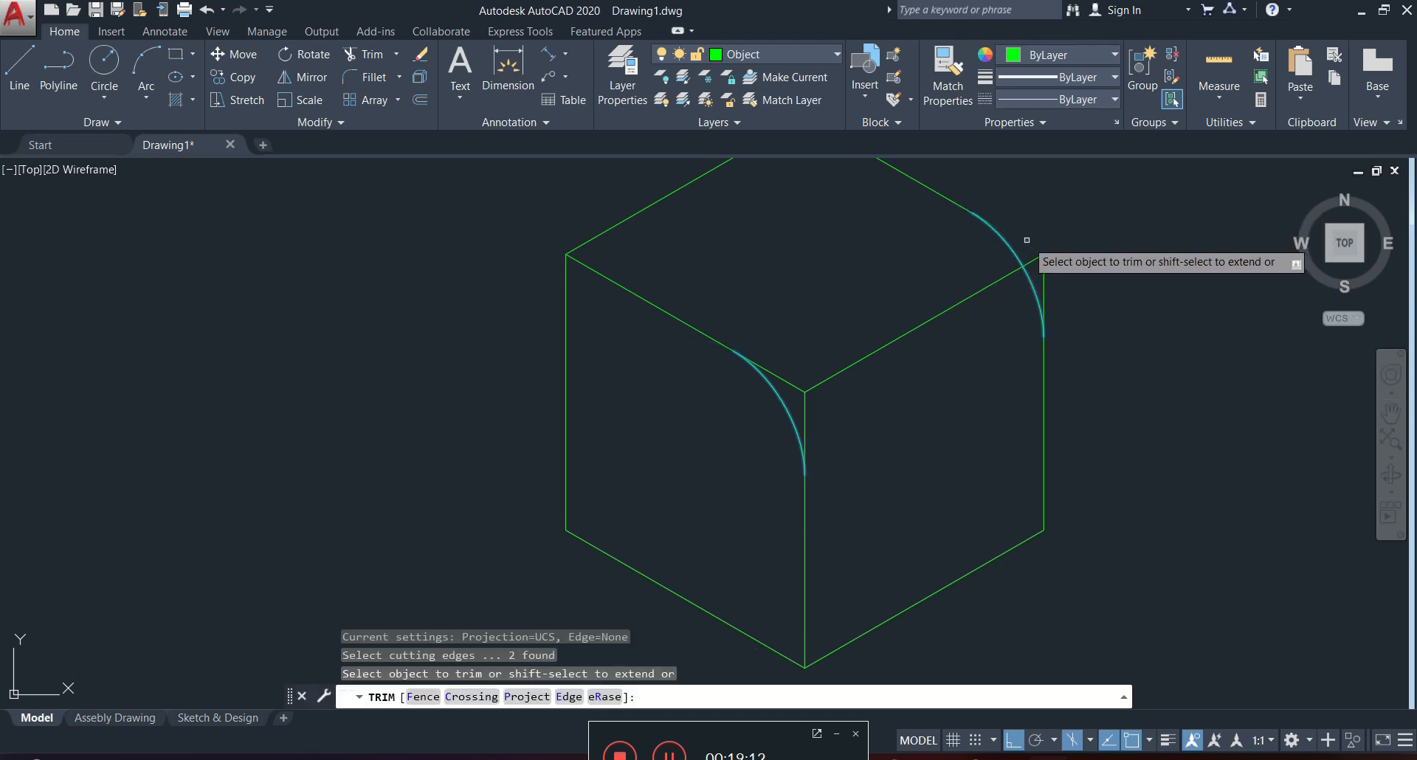
{"action": "left_click", "coordinate": [1044, 294]}
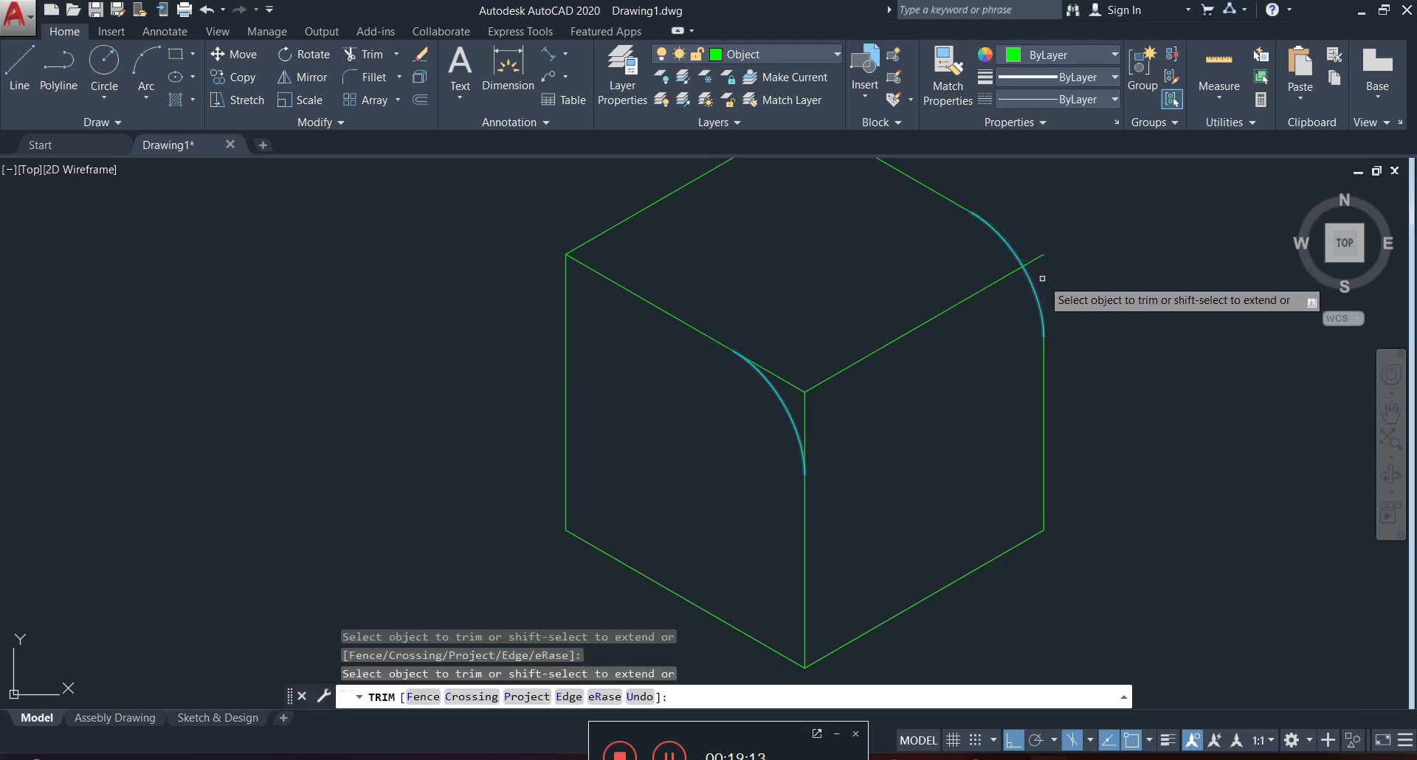
{"action": "left_click", "coordinate": [788, 379]}
{"action": "left_click", "coordinate": [804, 405]}
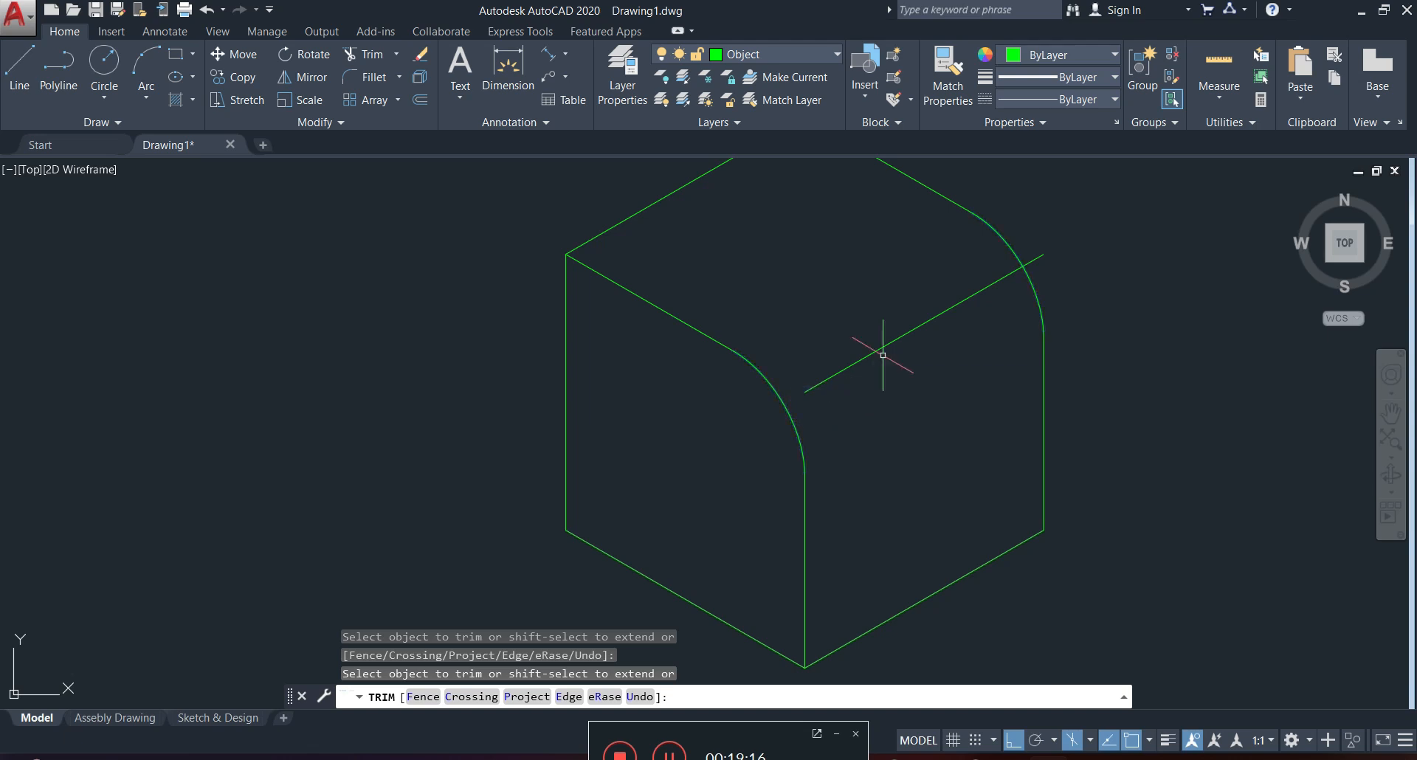
{"action": "key", "text": "Escape"}
Delete the leftover top edge of the right face that runs between the two rounded corners.
{"action": "left_click", "coordinate": [917, 307]}
{"action": "left_click", "coordinate": [881, 347]}
{"action": "key", "text": "Delete"}
Add an aligned dimension to the bottom edge of the left face, placed below the edge.
{"action": "scroll", "coordinate": [899, 331], "scroll_direction": "down", "scroll_amount": 4}
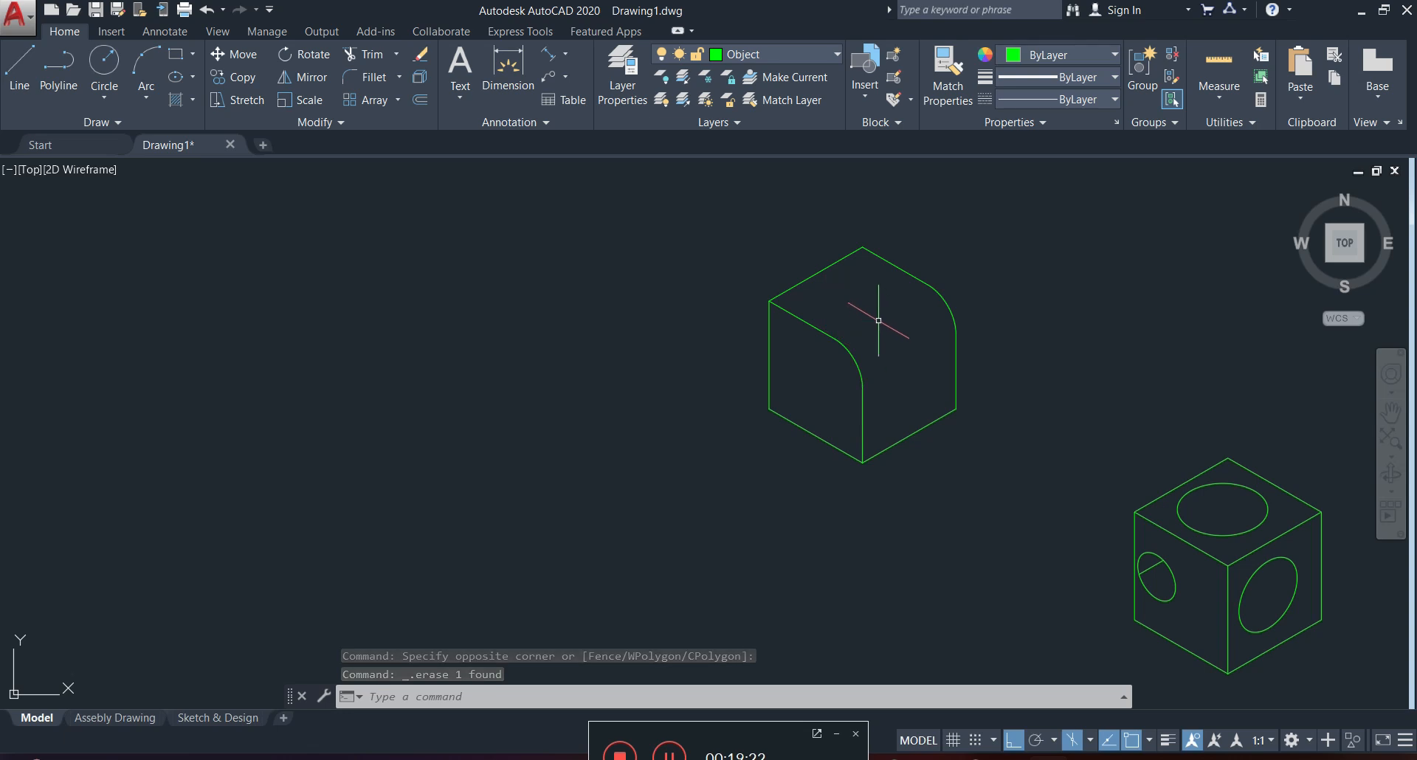
{"action": "scroll", "coordinate": [852, 400], "scroll_direction": "up", "scroll_amount": 4}
{"action": "middle_click_drag", "start_coordinate": [902, 313], "coordinate": [894, 374]}
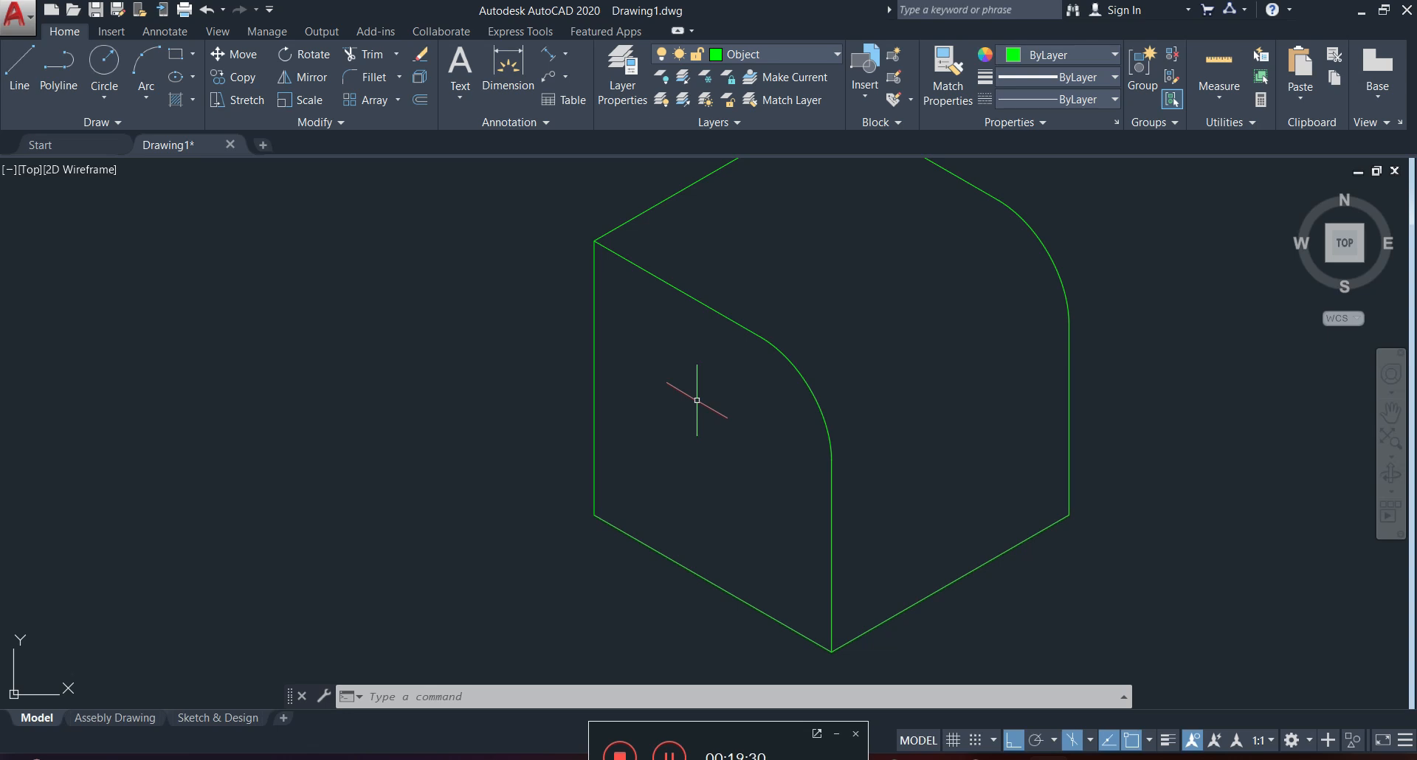
{"action": "scroll", "coordinate": [693, 400], "scroll_direction": "down", "scroll_amount": 2}
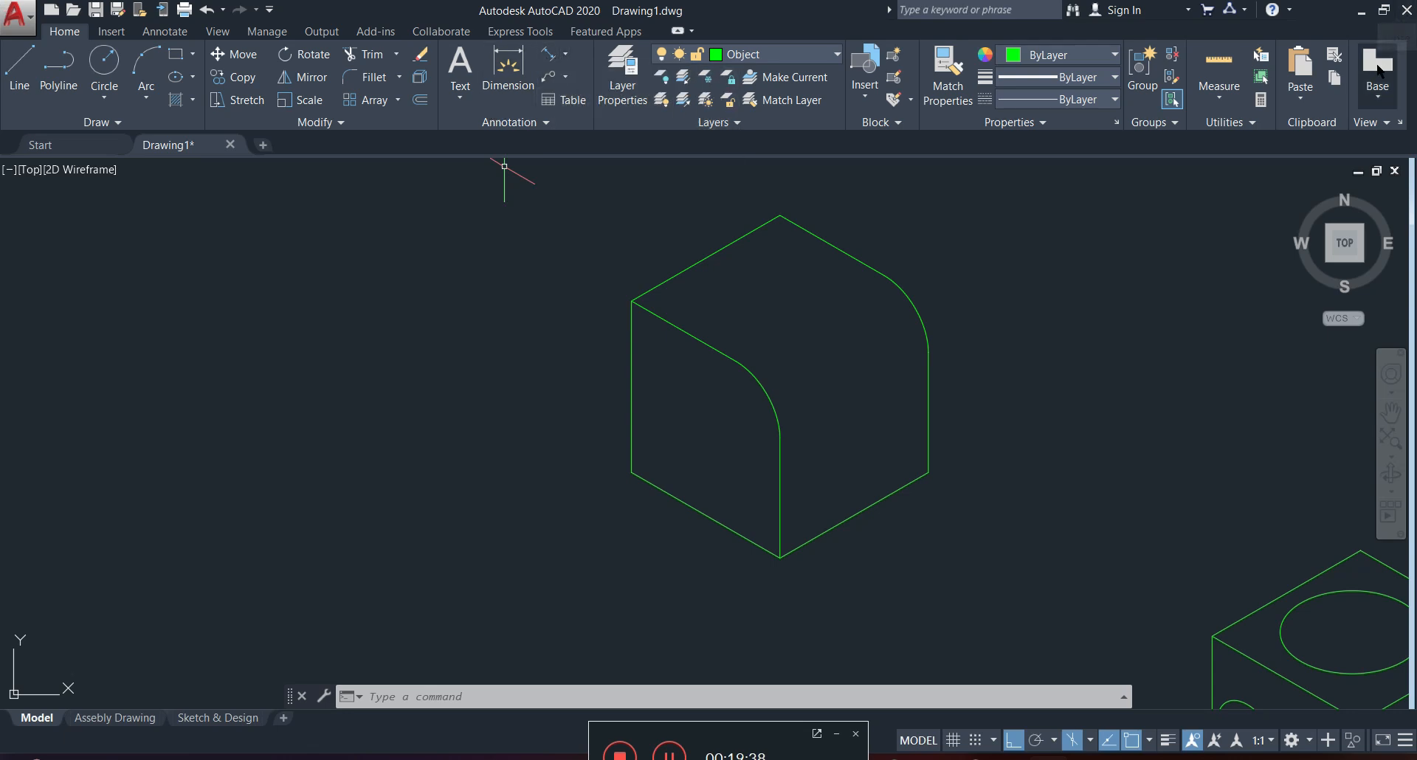
{"action": "left_click", "coordinate": [566, 56]}
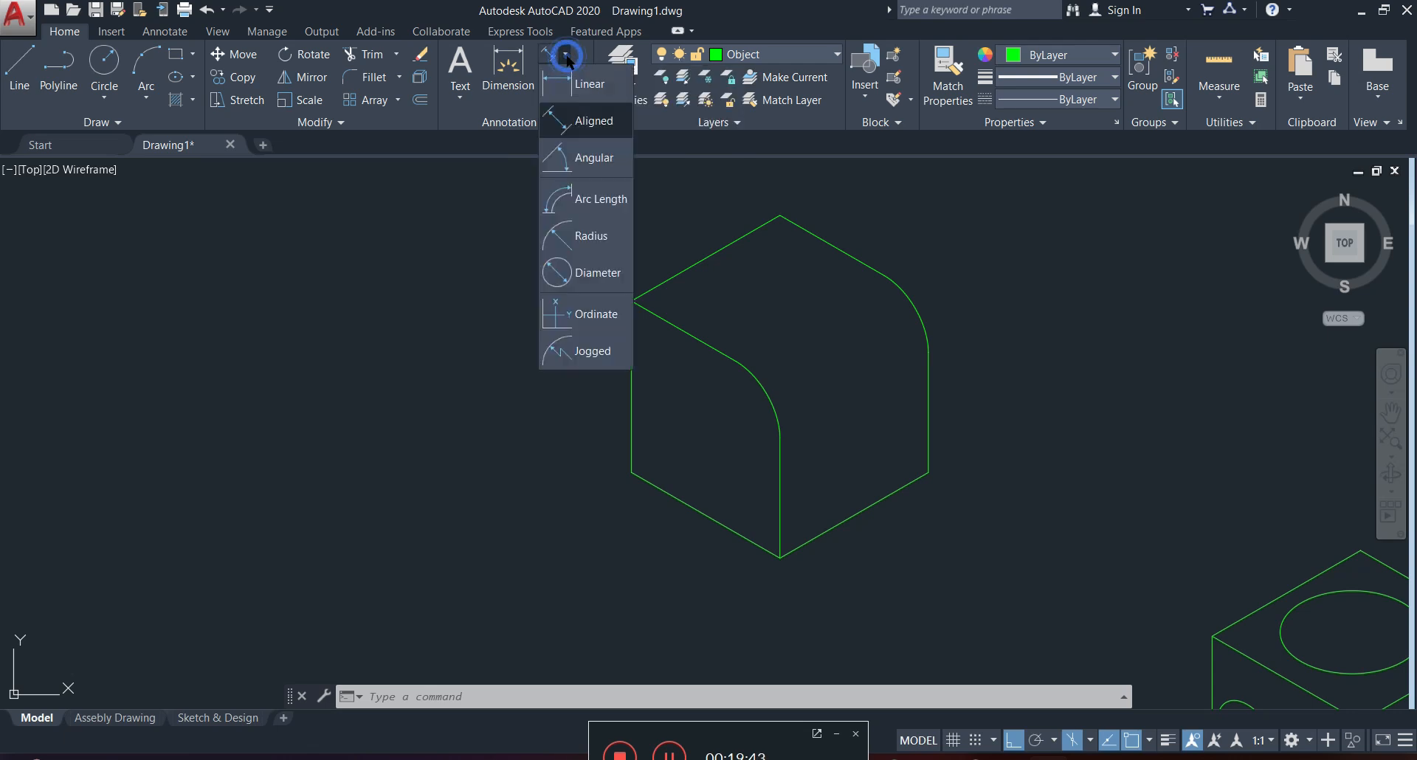
{"action": "left_click", "coordinate": [563, 122]}
{"action": "scroll", "coordinate": [727, 563], "scroll_direction": "up", "scroll_amount": 3}
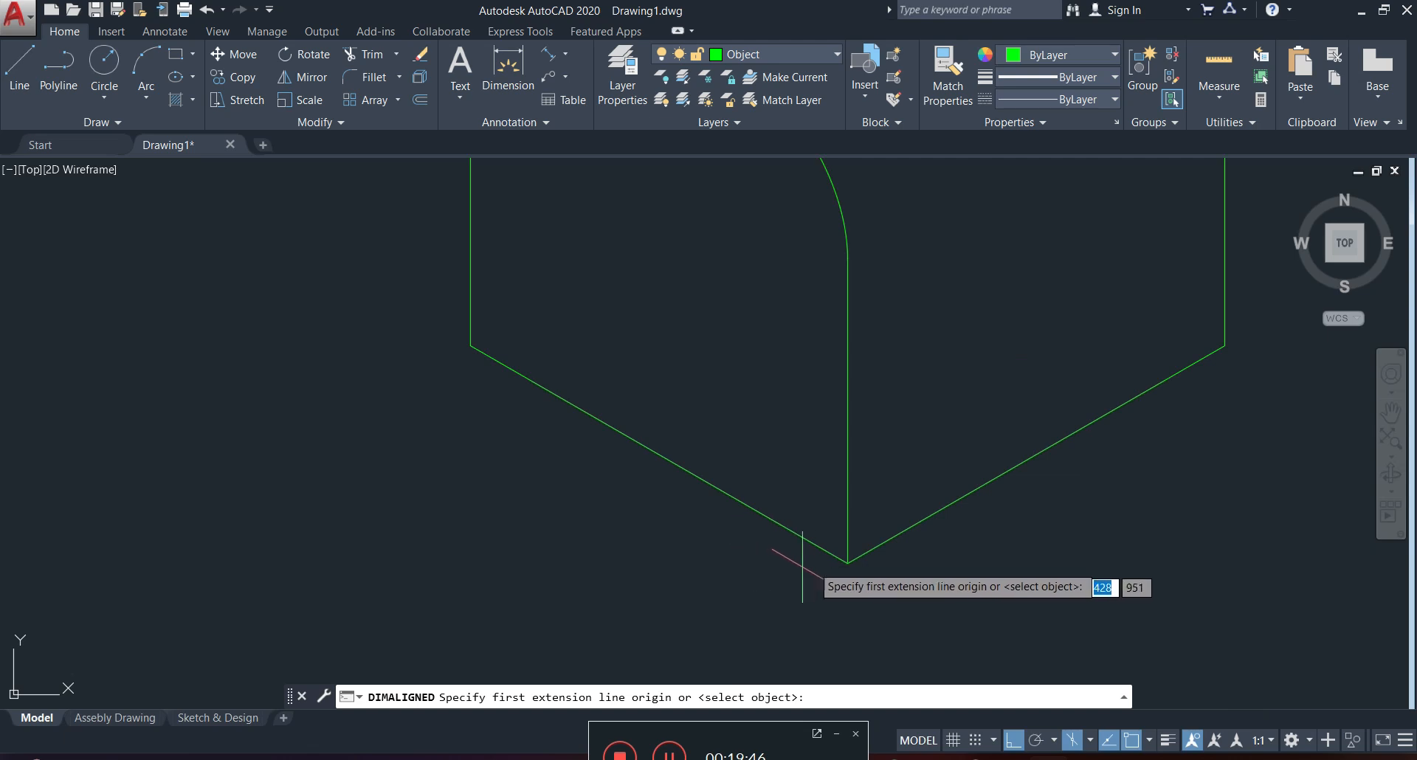
{"action": "left_click", "coordinate": [841, 563]}
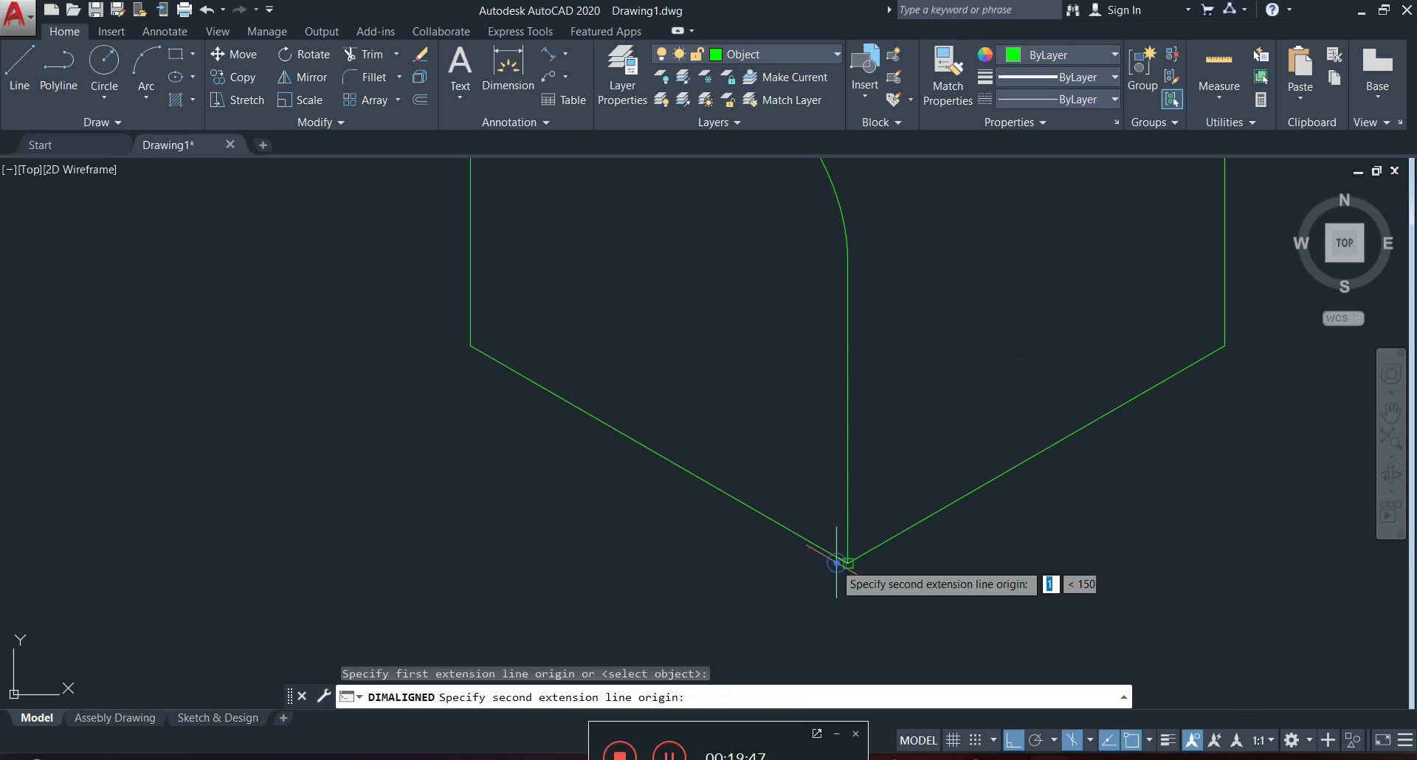
{"action": "left_click", "coordinate": [470, 347]}
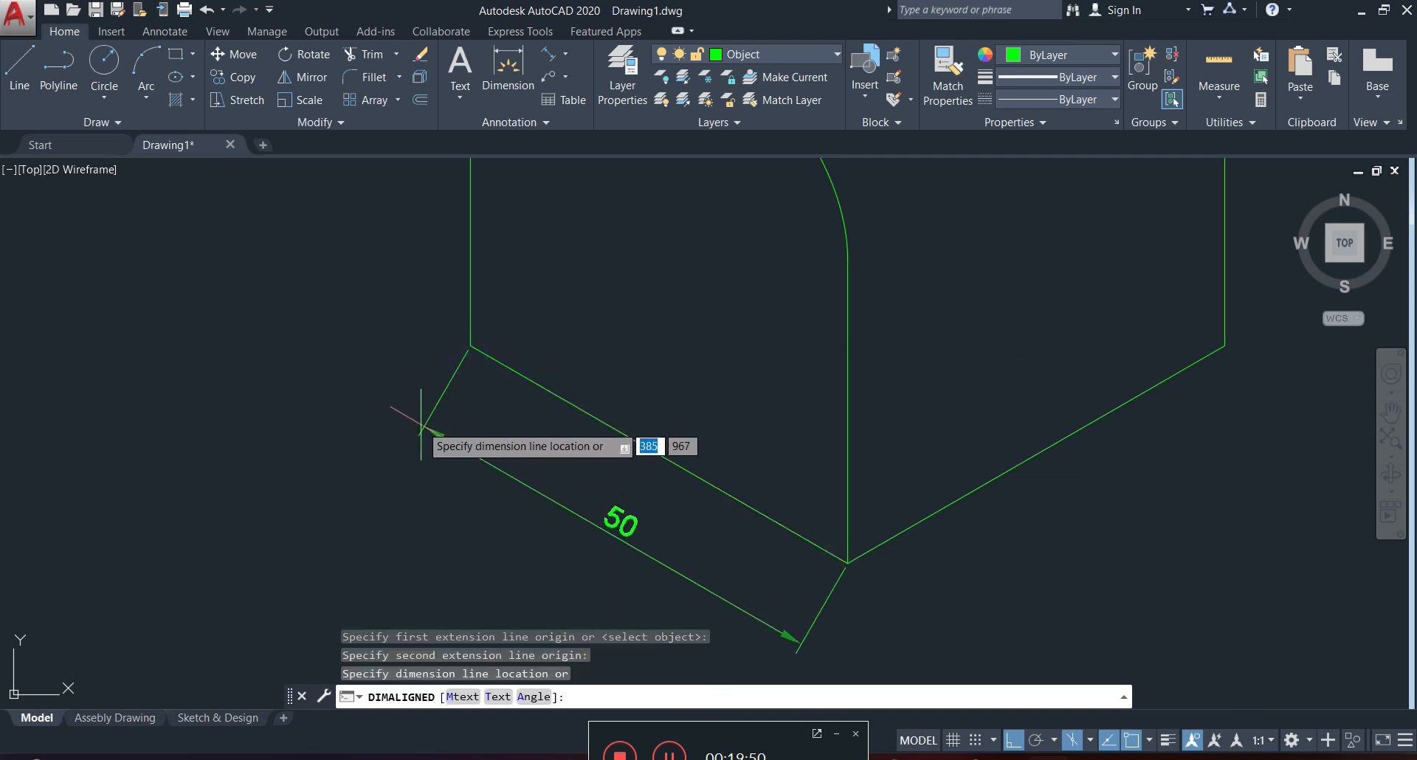
{"action": "left_click", "coordinate": [411, 434]}
Use DIMEDIT Oblique to slant the left face's bottom dimension to an obliquing angle of 90.
{"action": "middle_click_drag", "start_coordinate": [556, 420], "coordinate": [598, 375]}
{"action": "scroll", "coordinate": [600, 411], "scroll_direction": "down", "scroll_amount": 4}
{"action": "scroll", "coordinate": [605, 409], "scroll_direction": "up", "scroll_amount": 4}
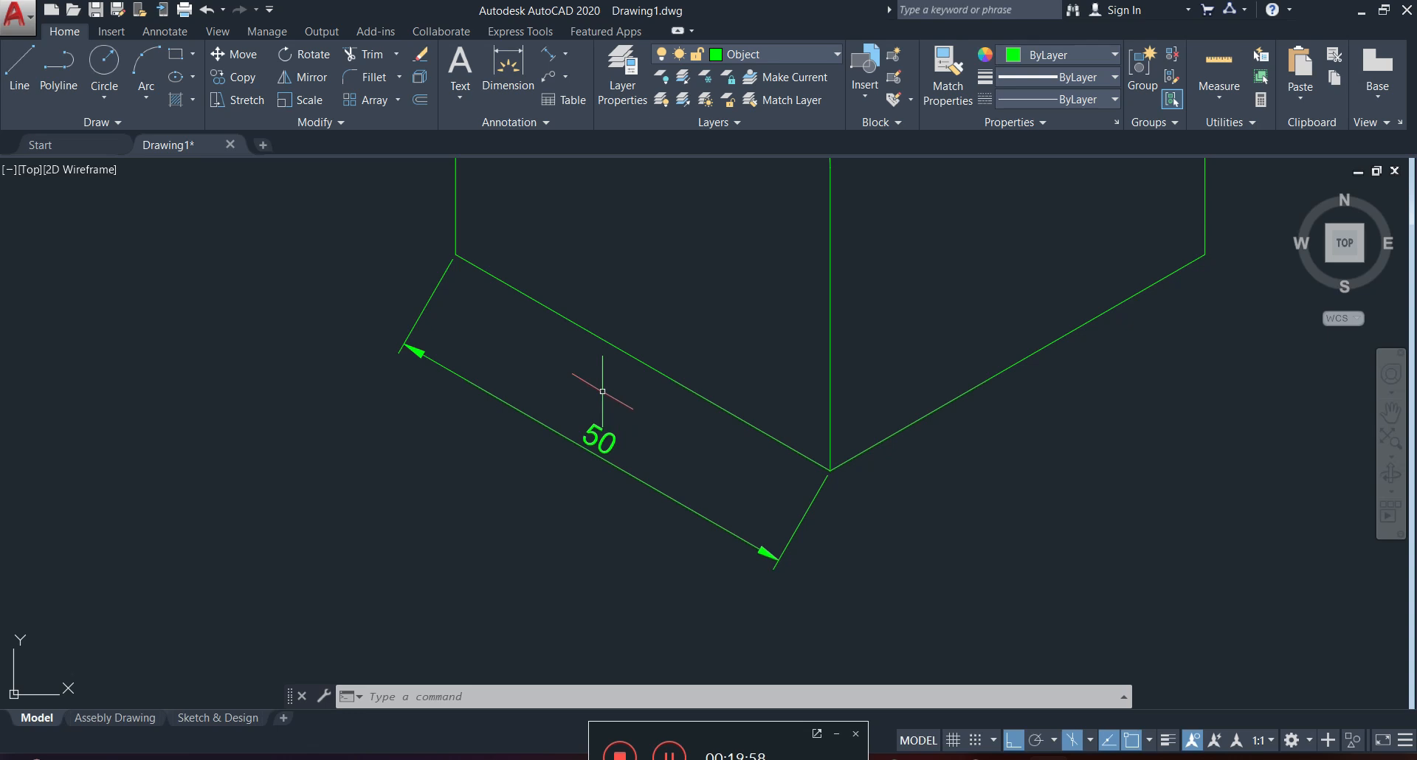
{"action": "left_click", "coordinate": [538, 422]}
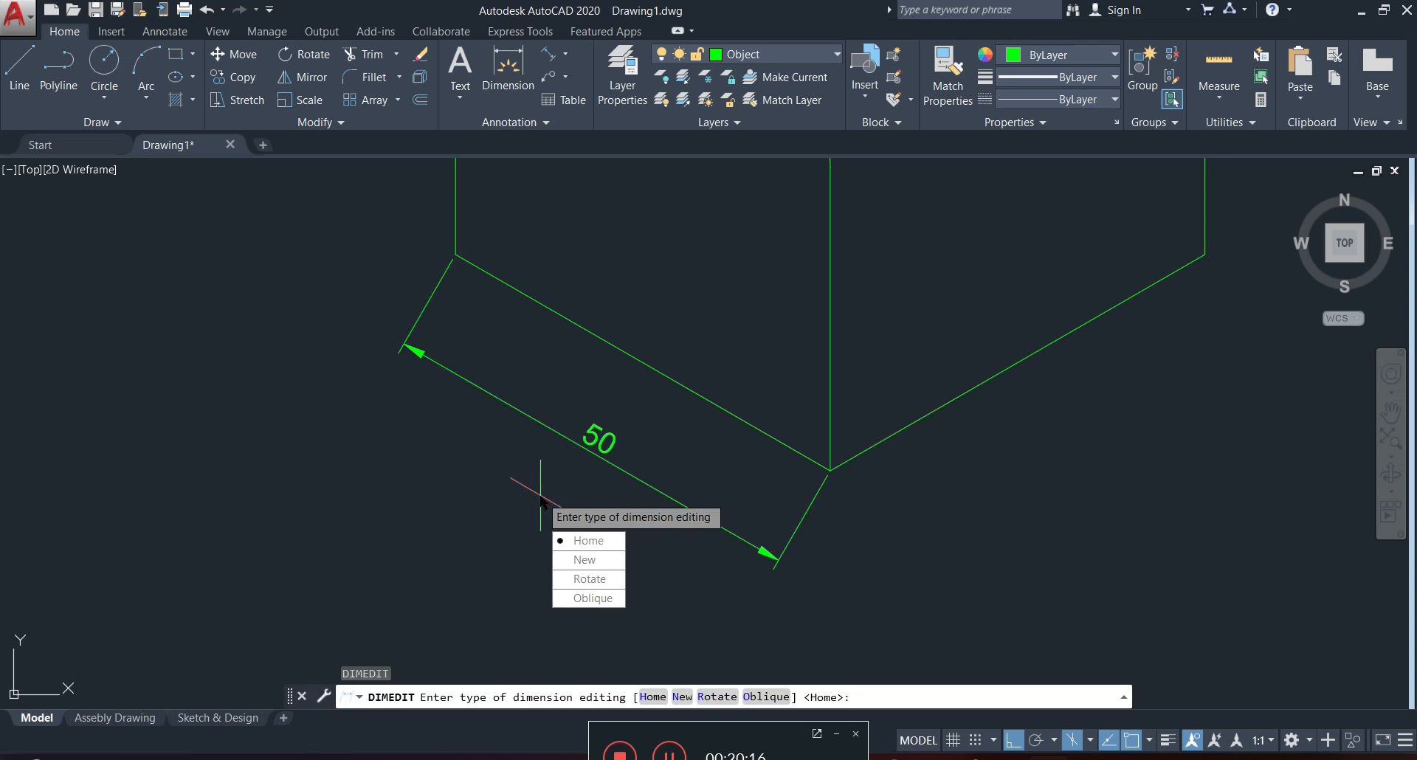
{"action": "left_click", "coordinate": [593, 598]}
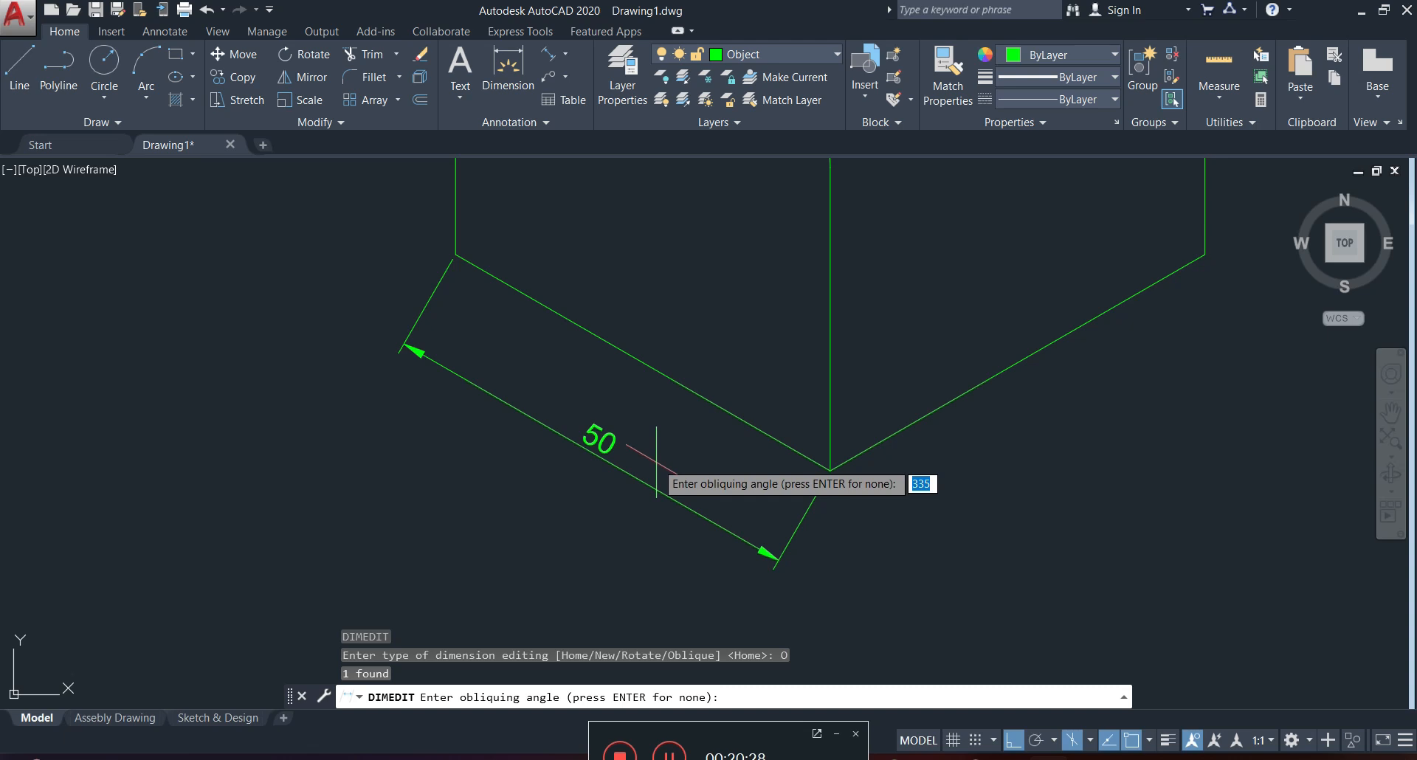
{"action": "scroll", "coordinate": [629, 448], "scroll_direction": "down", "scroll_amount": 1}
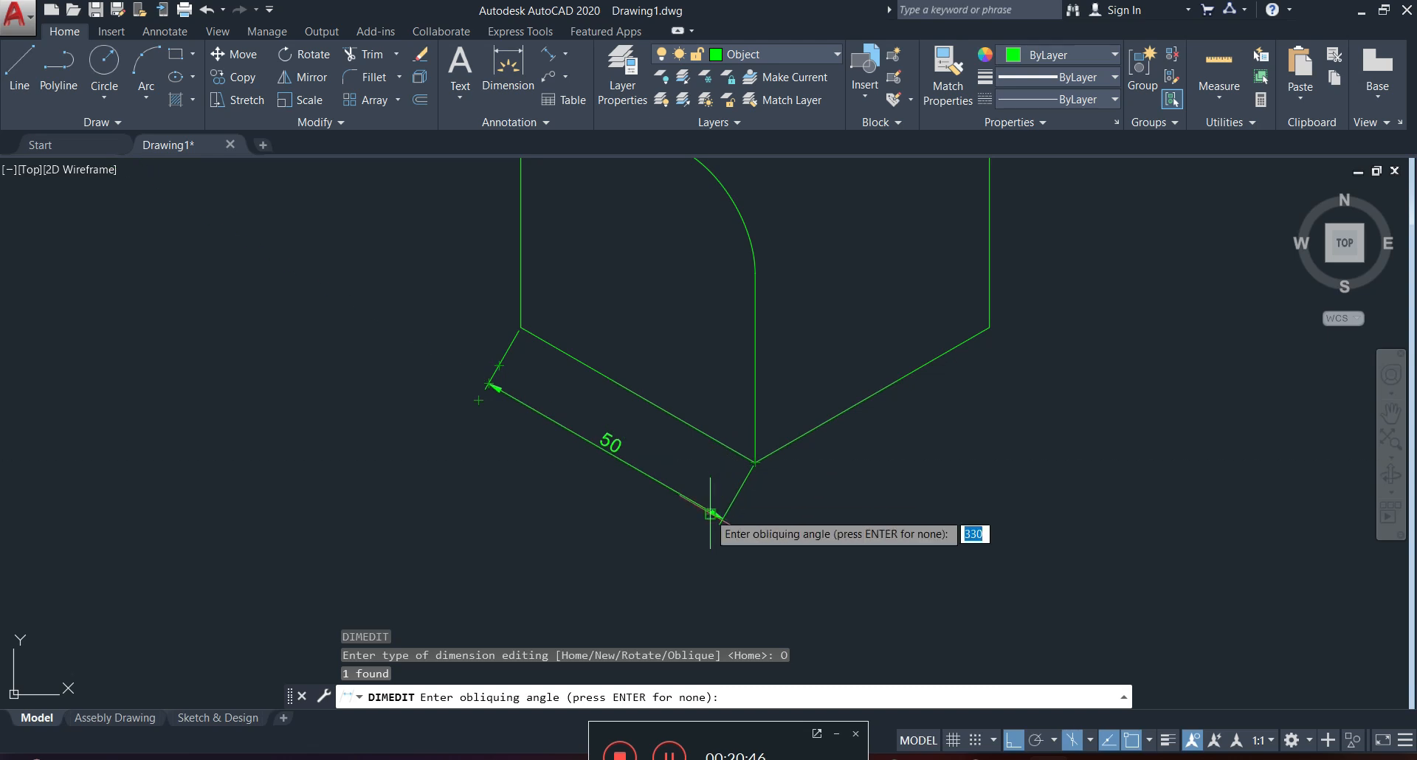
{"action": "key", "text": "Return"}
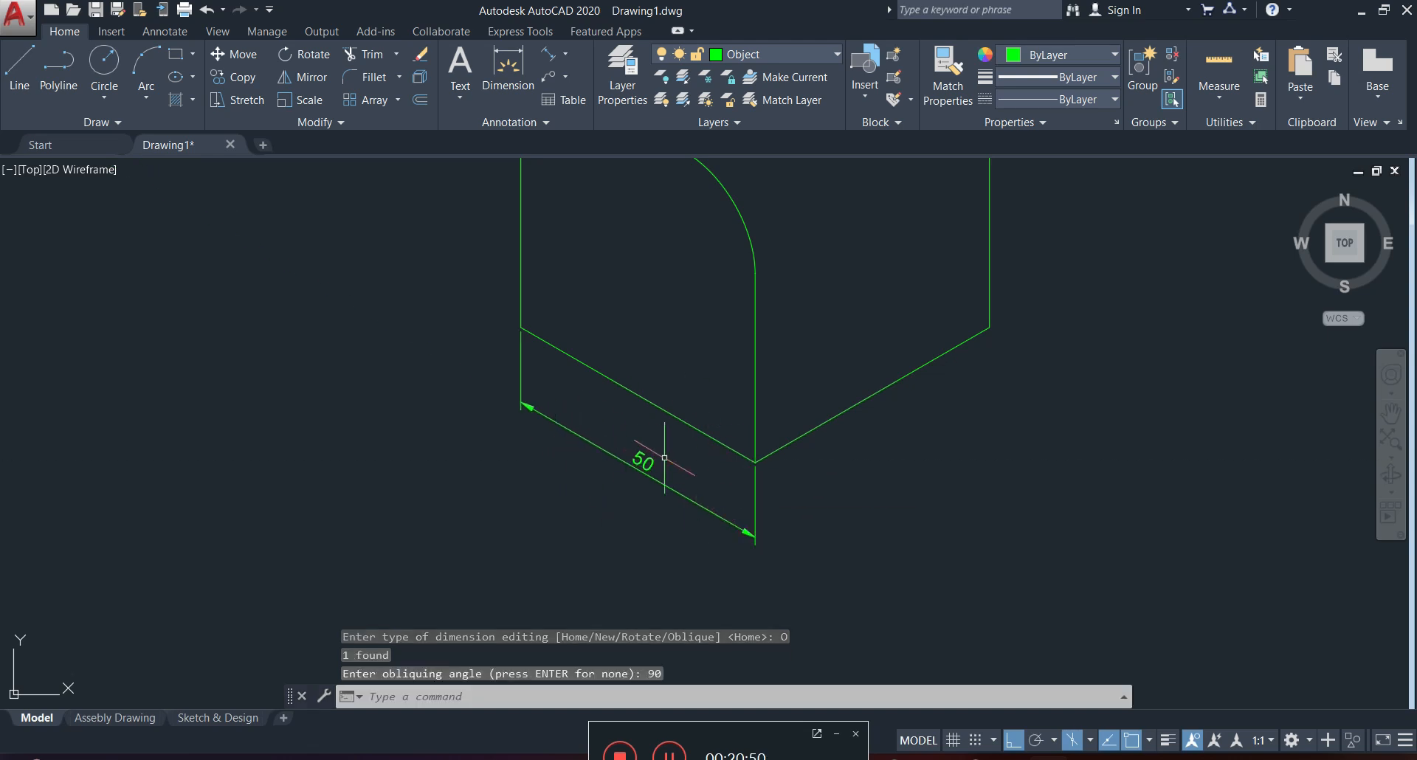
Add an aligned dimension to the bottom edge of the right face, placed below the edge.
{"action": "left_click", "coordinate": [548, 52]}
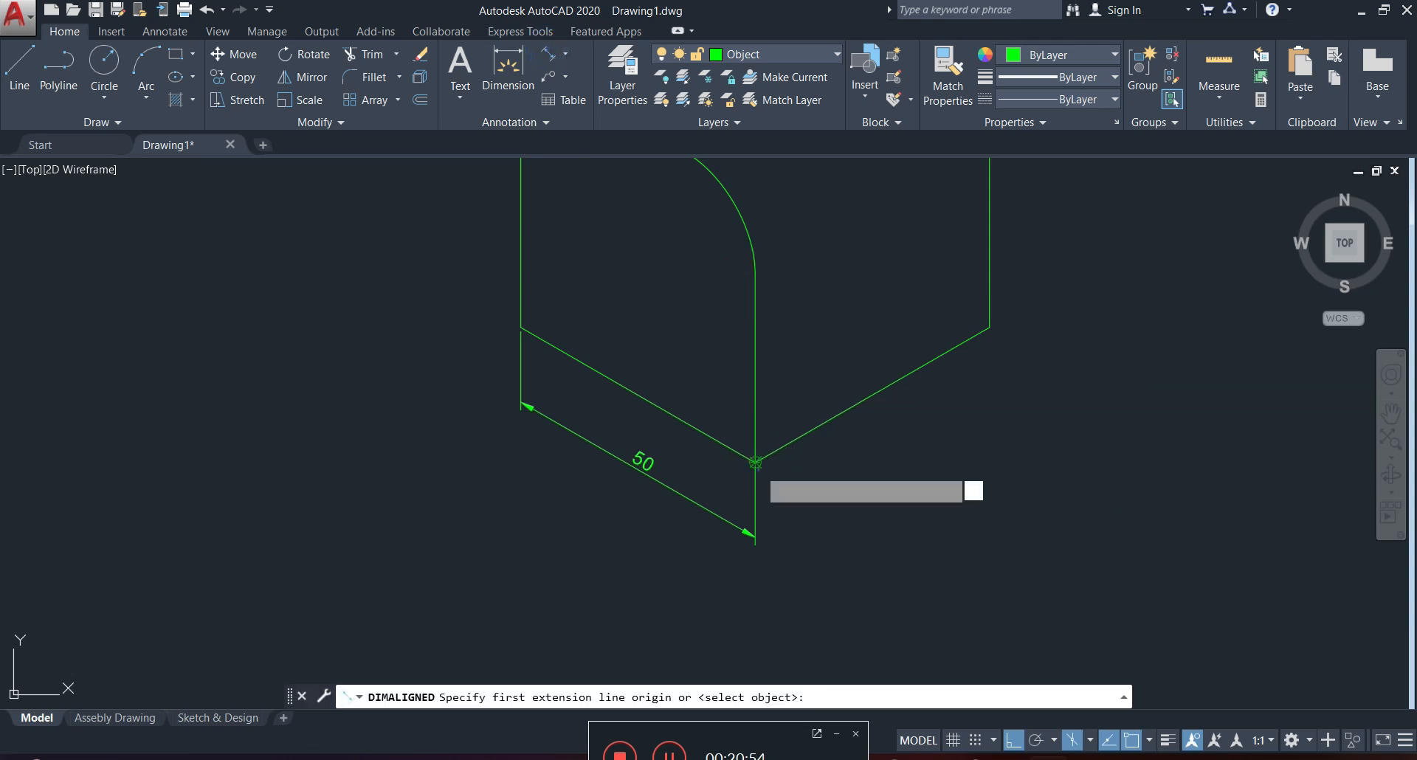
{"action": "left_click", "coordinate": [755, 463]}
{"action": "left_click", "coordinate": [988, 328]}
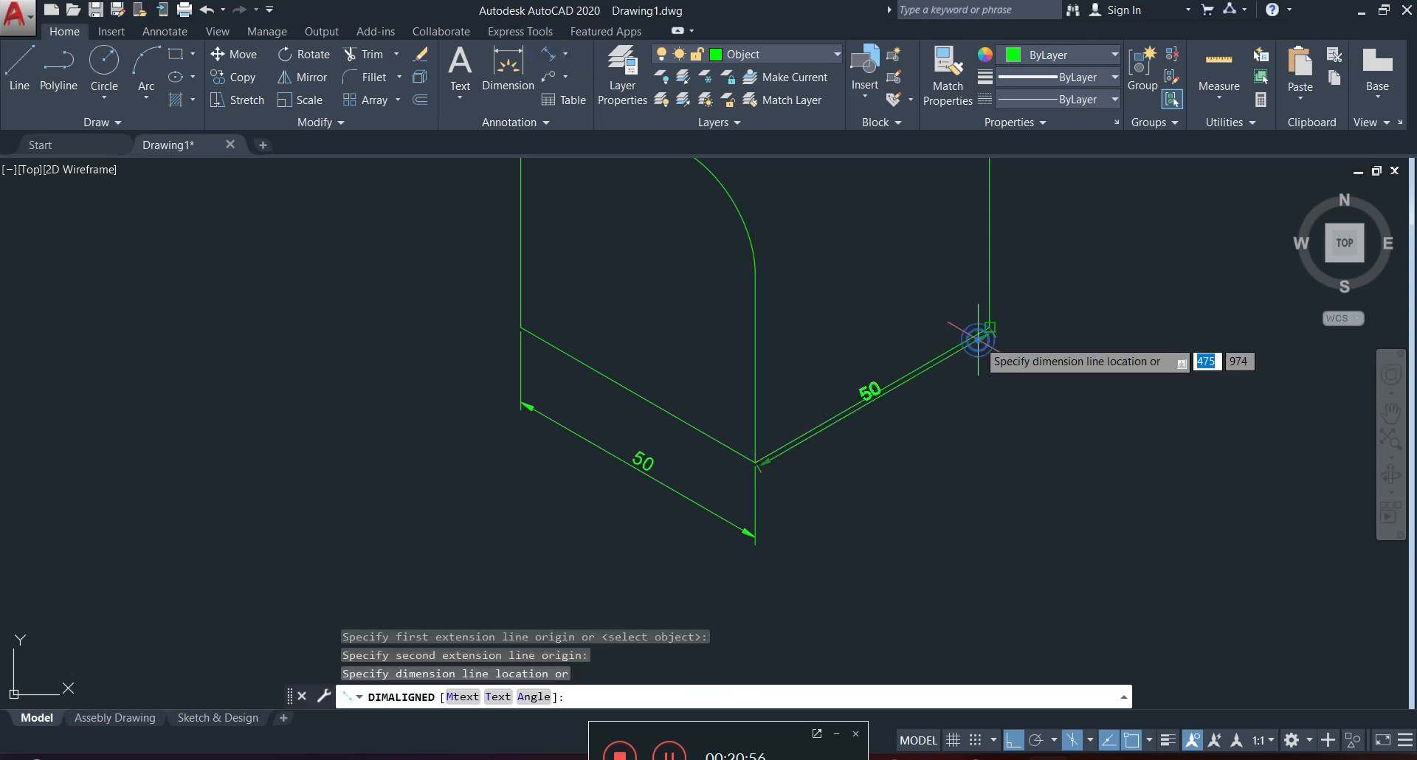
{"action": "left_click", "coordinate": [956, 443]}
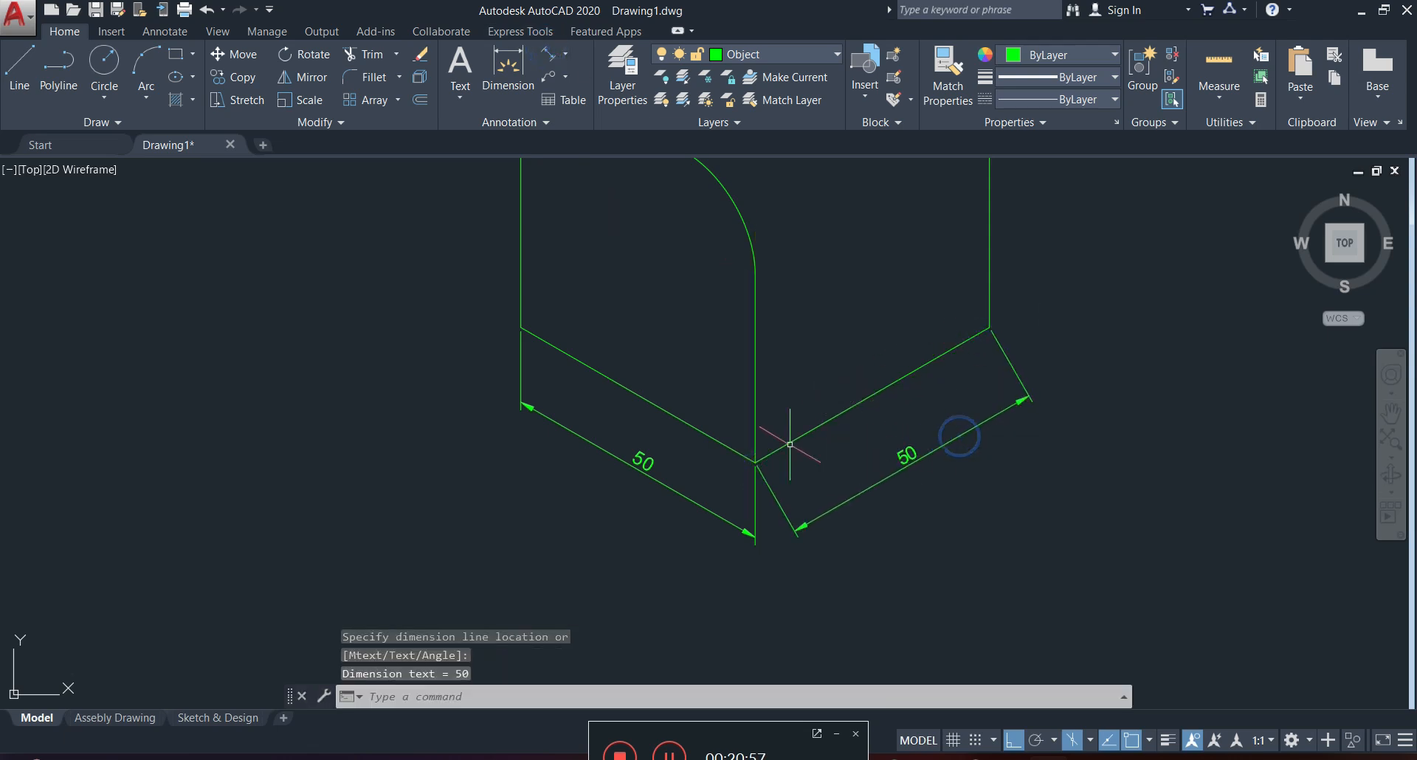
Oblique the right face's bottom dimension with DIMEDIT, taking the angle from the two endpoints of the front vertical edge.
{"action": "left_click", "coordinate": [903, 463]}
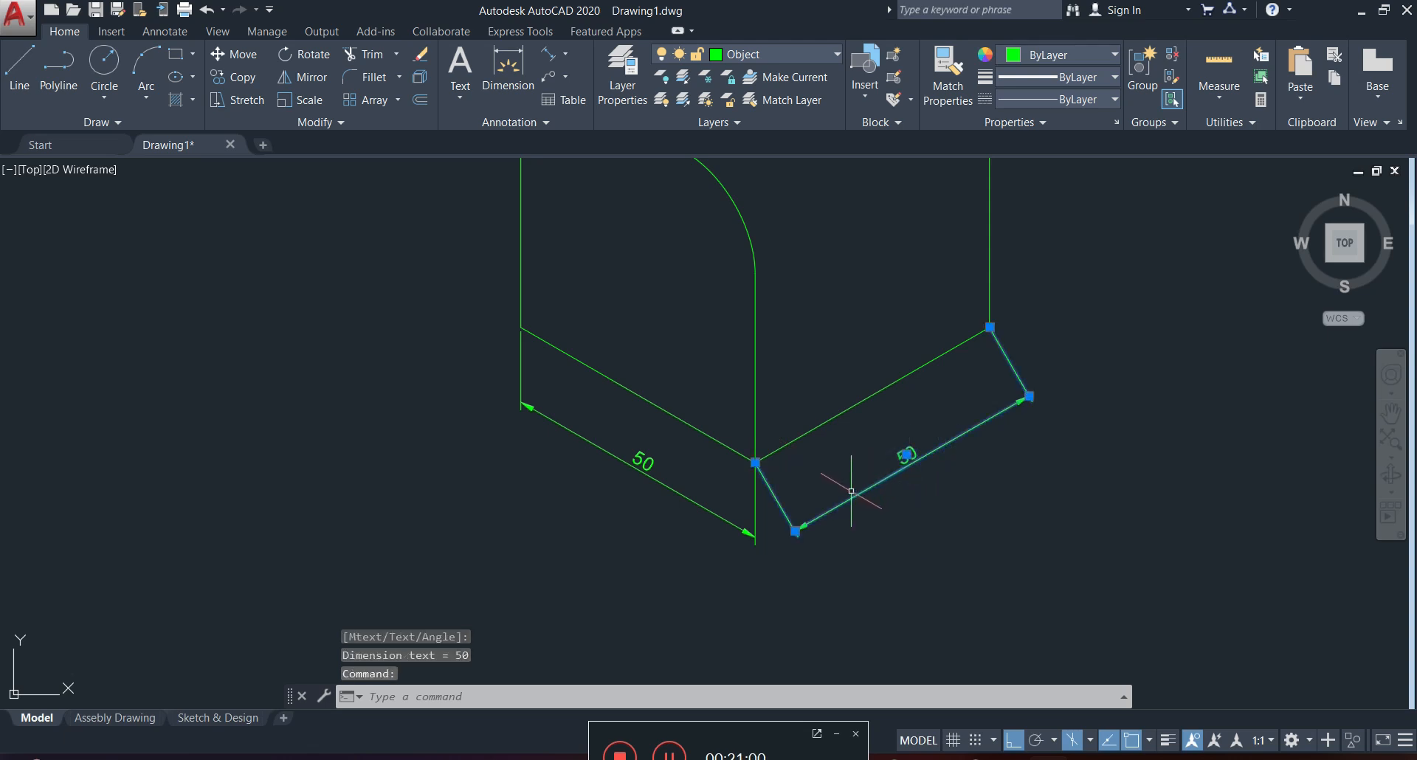
{"action": "type", "text": "e"}
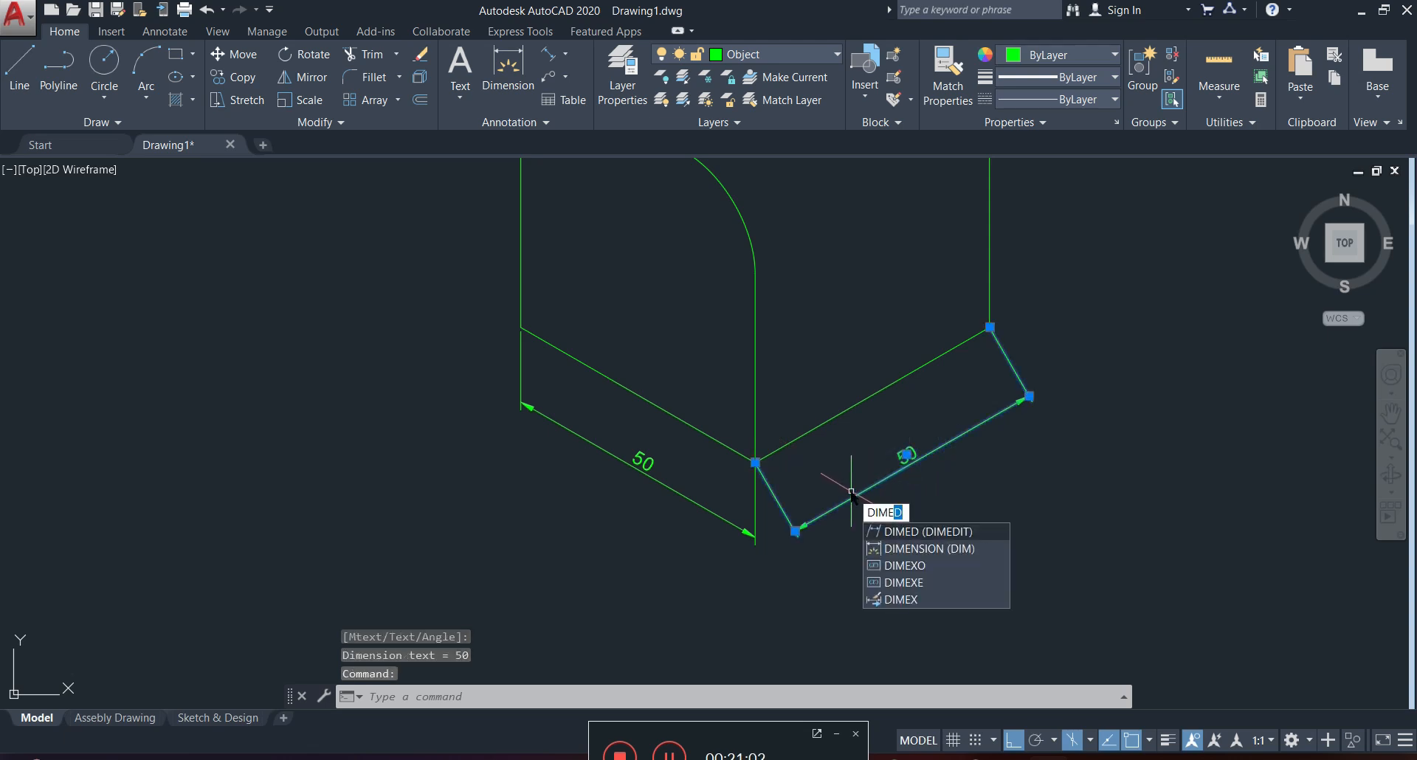
{"action": "key", "text": "Return"}
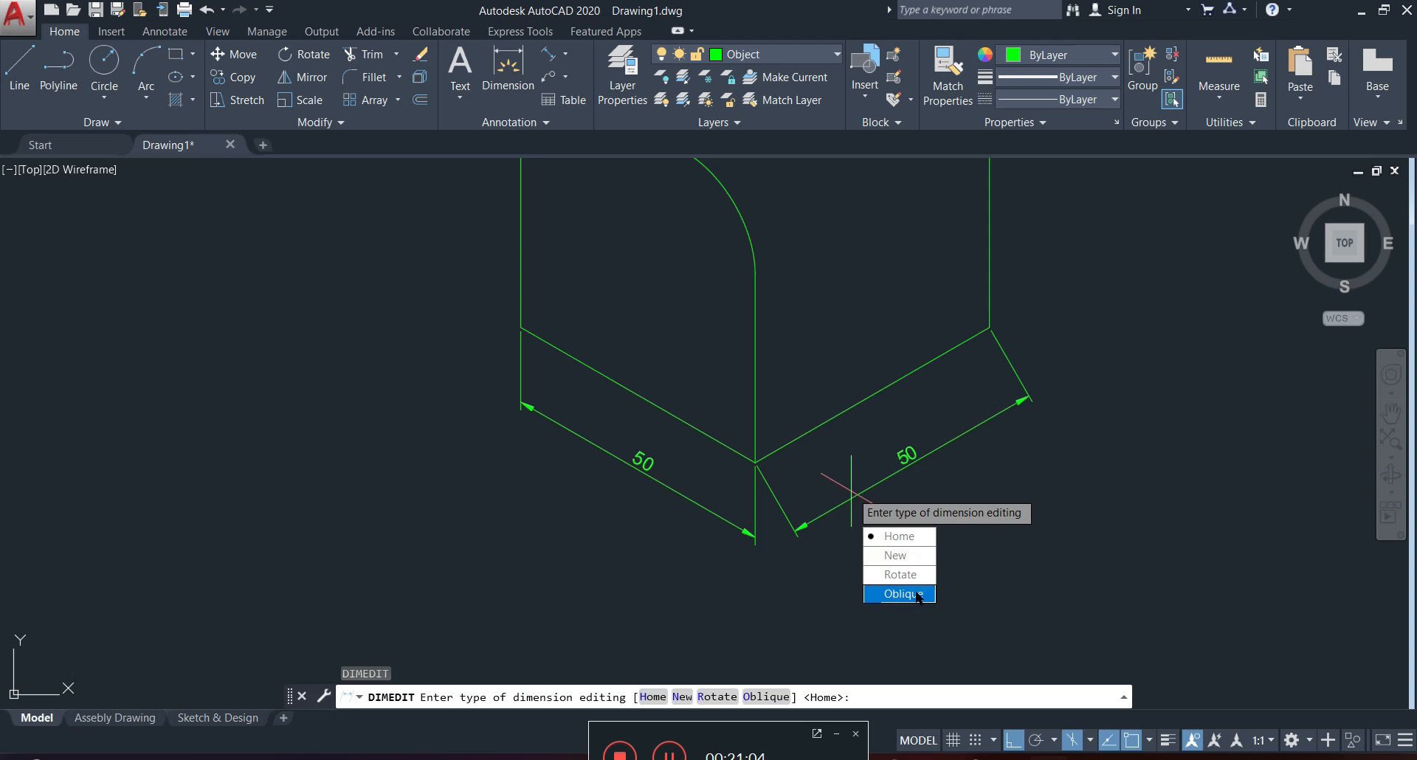
{"action": "left_click", "coordinate": [903, 594]}
{"action": "left_click", "coordinate": [847, 499]}
{"action": "key", "text": "Return"}
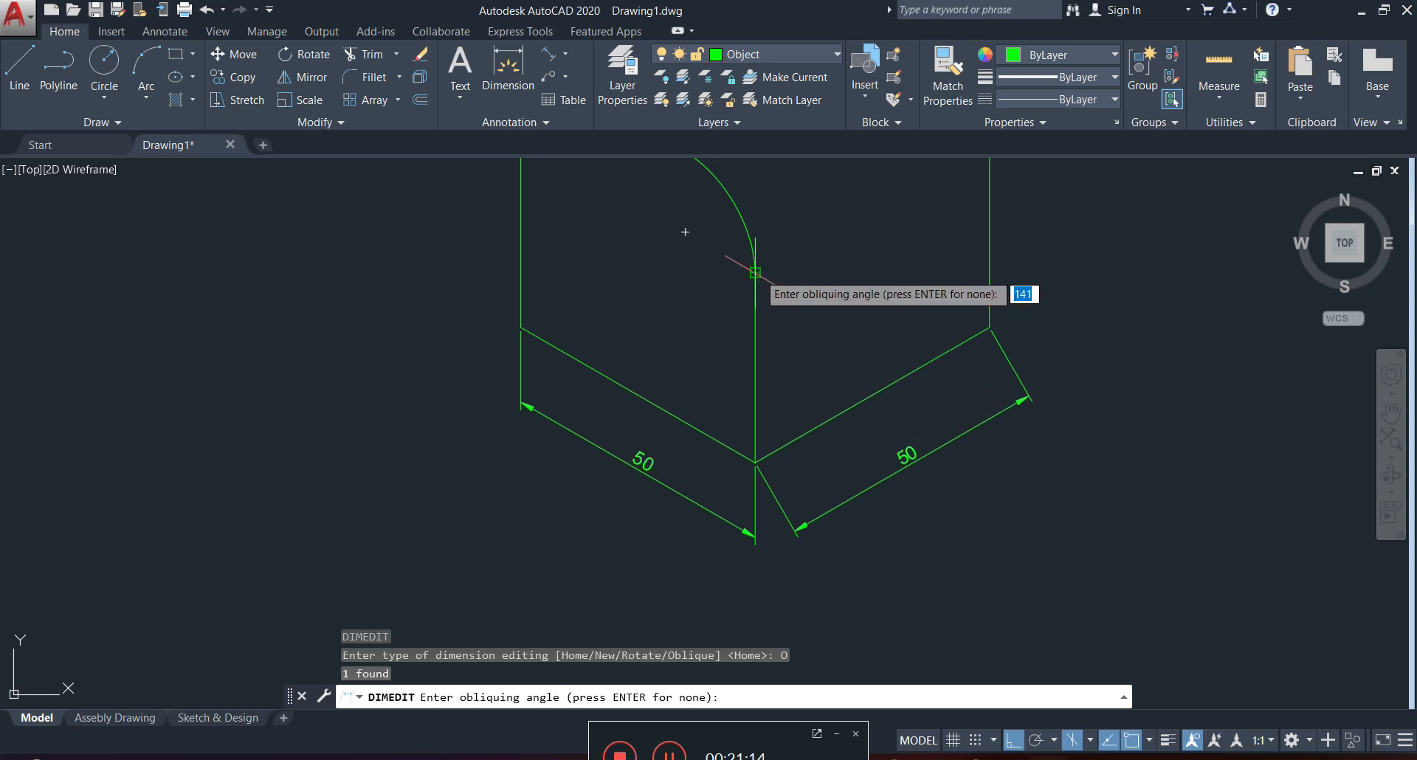
{"action": "left_click", "coordinate": [755, 273]}
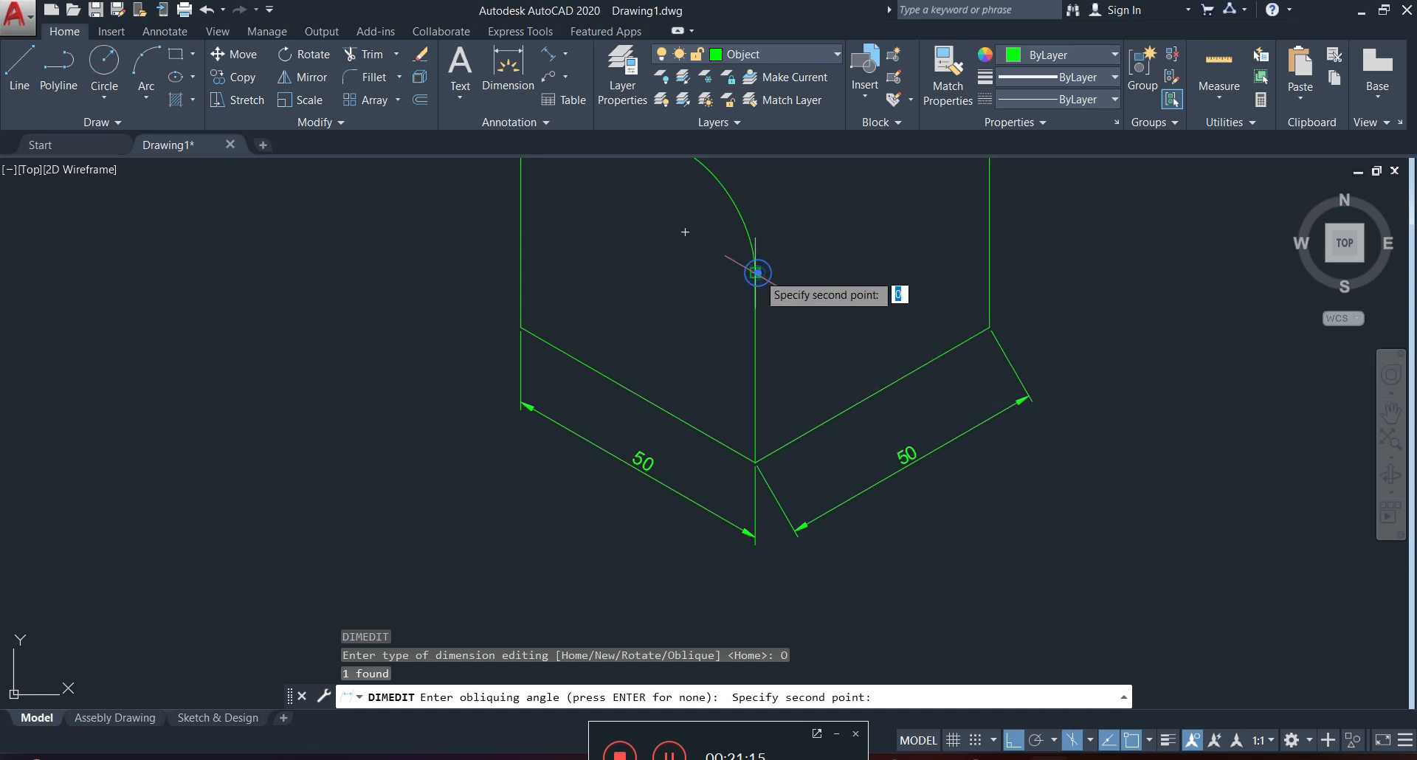
{"action": "left_click", "coordinate": [755, 461]}
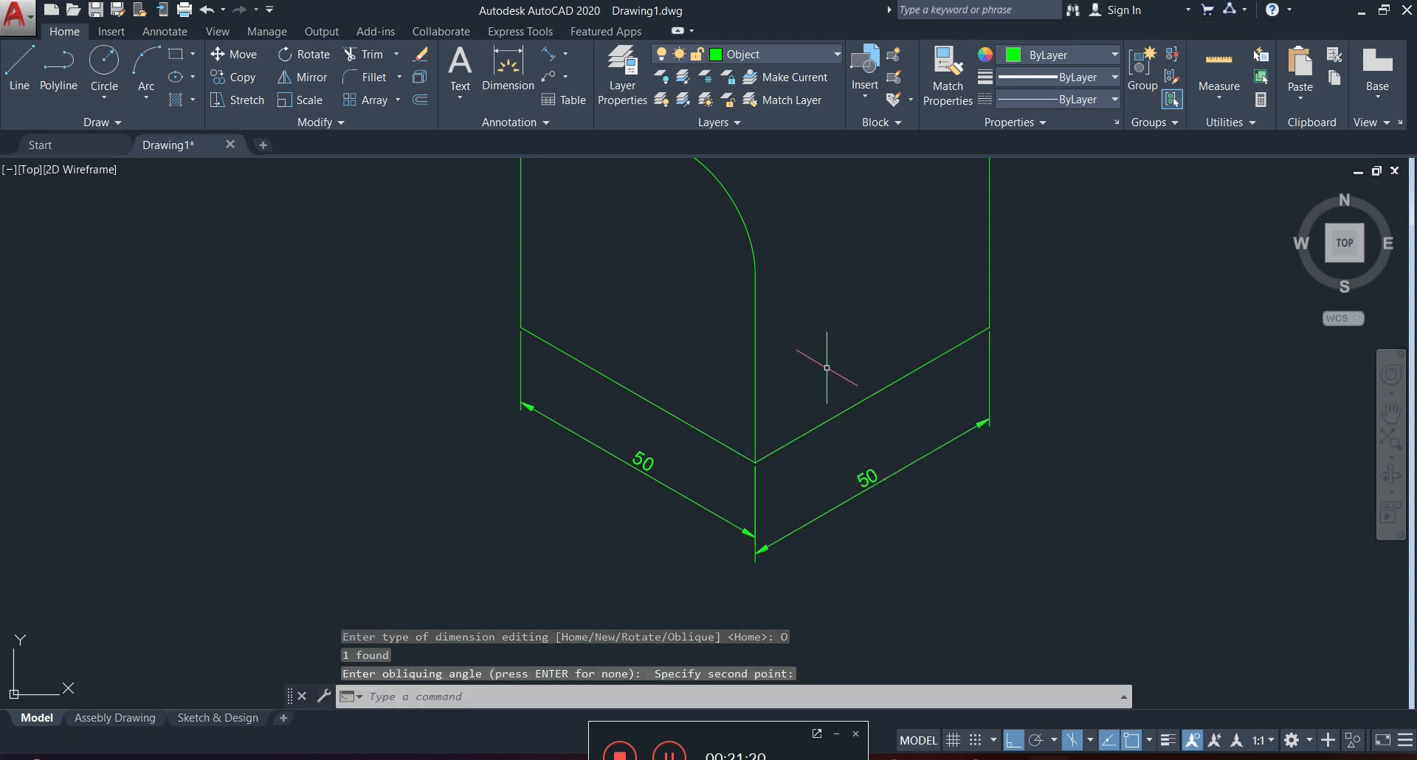
Add an aligned dimension to the top face's rear left edge, placed above the edge outside the solid.
{"action": "middle_click_drag", "start_coordinate": [825, 376], "coordinate": [788, 433]}
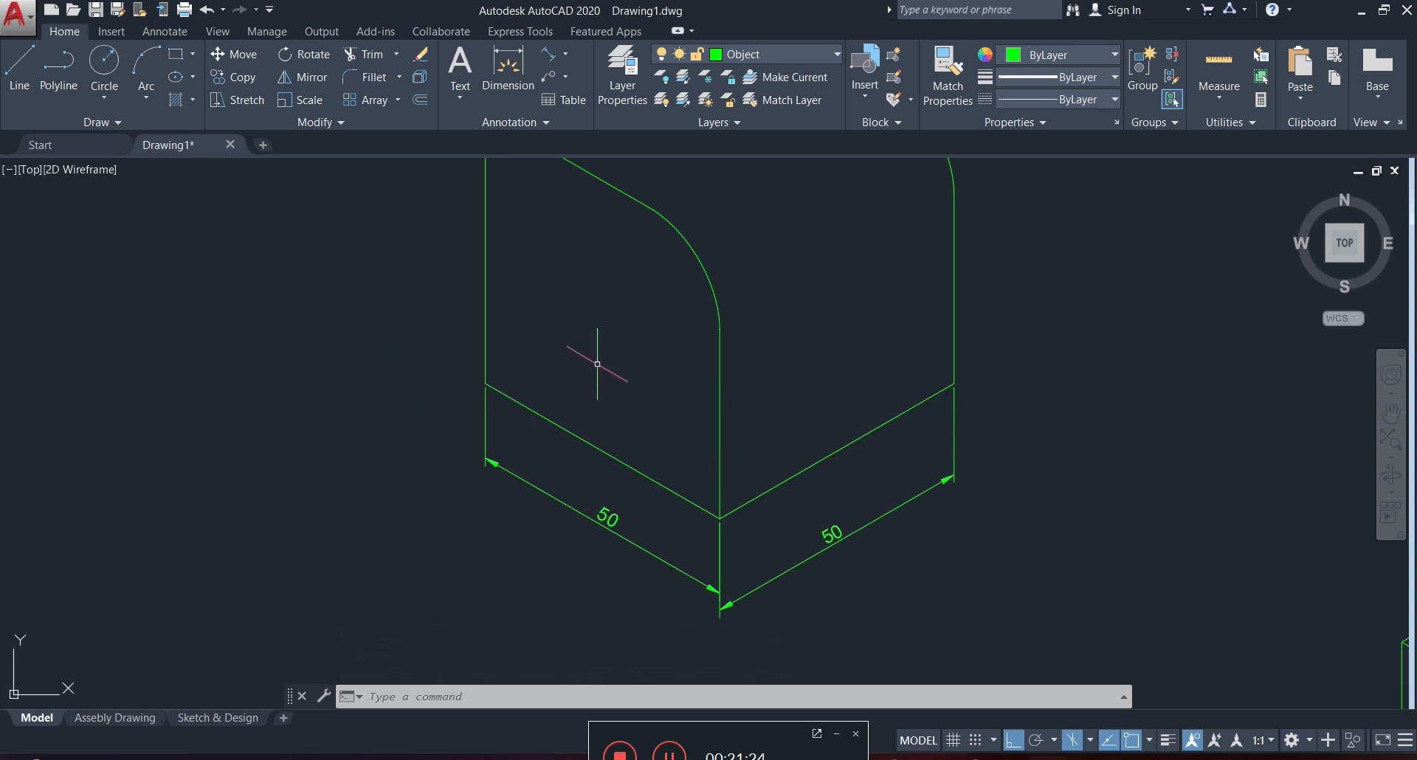
{"action": "scroll", "coordinate": [638, 377], "scroll_direction": "down", "scroll_amount": 2}
{"action": "scroll", "coordinate": [638, 376], "scroll_direction": "down", "scroll_amount": 2}
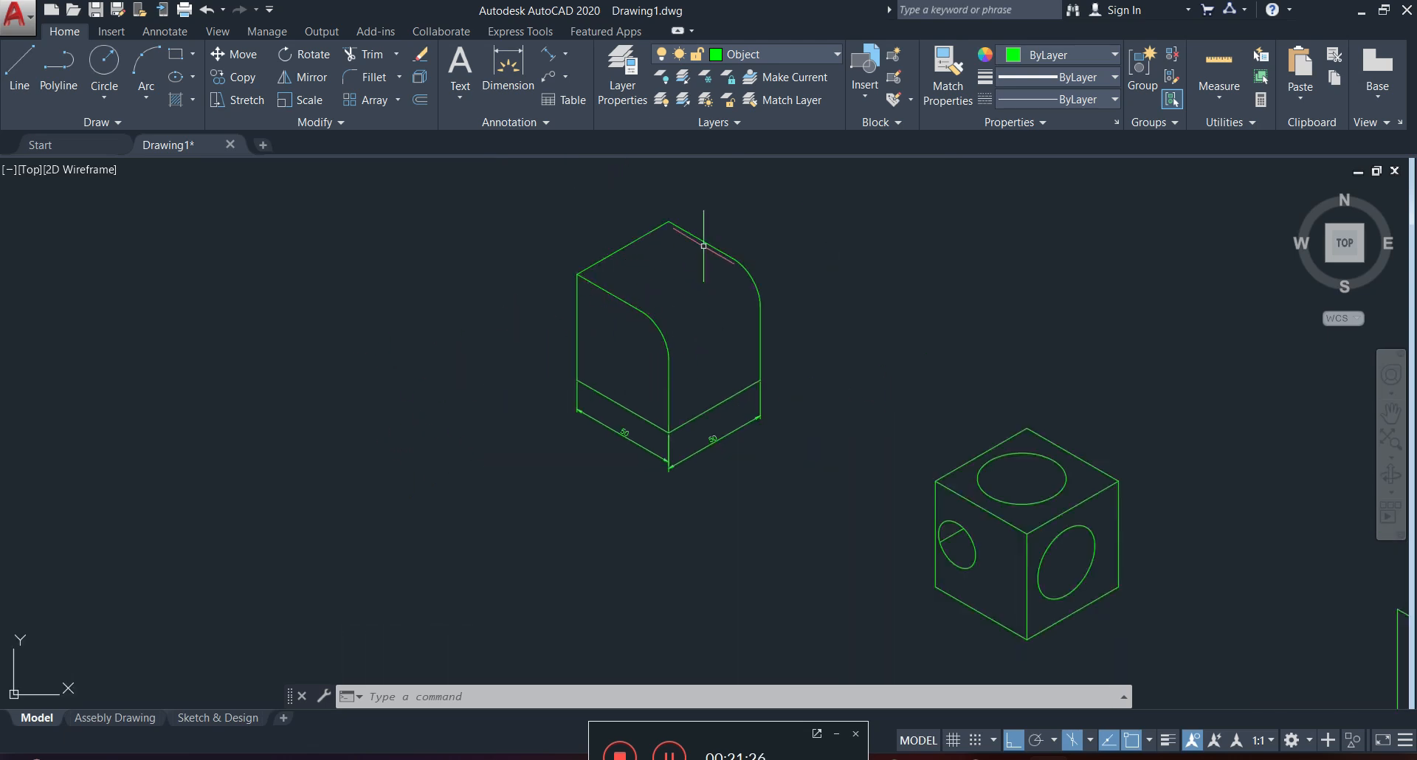
{"action": "middle_click_drag", "start_coordinate": [672, 272], "coordinate": [683, 349]}
{"action": "scroll", "coordinate": [634, 318], "scroll_direction": "up", "scroll_amount": 4}
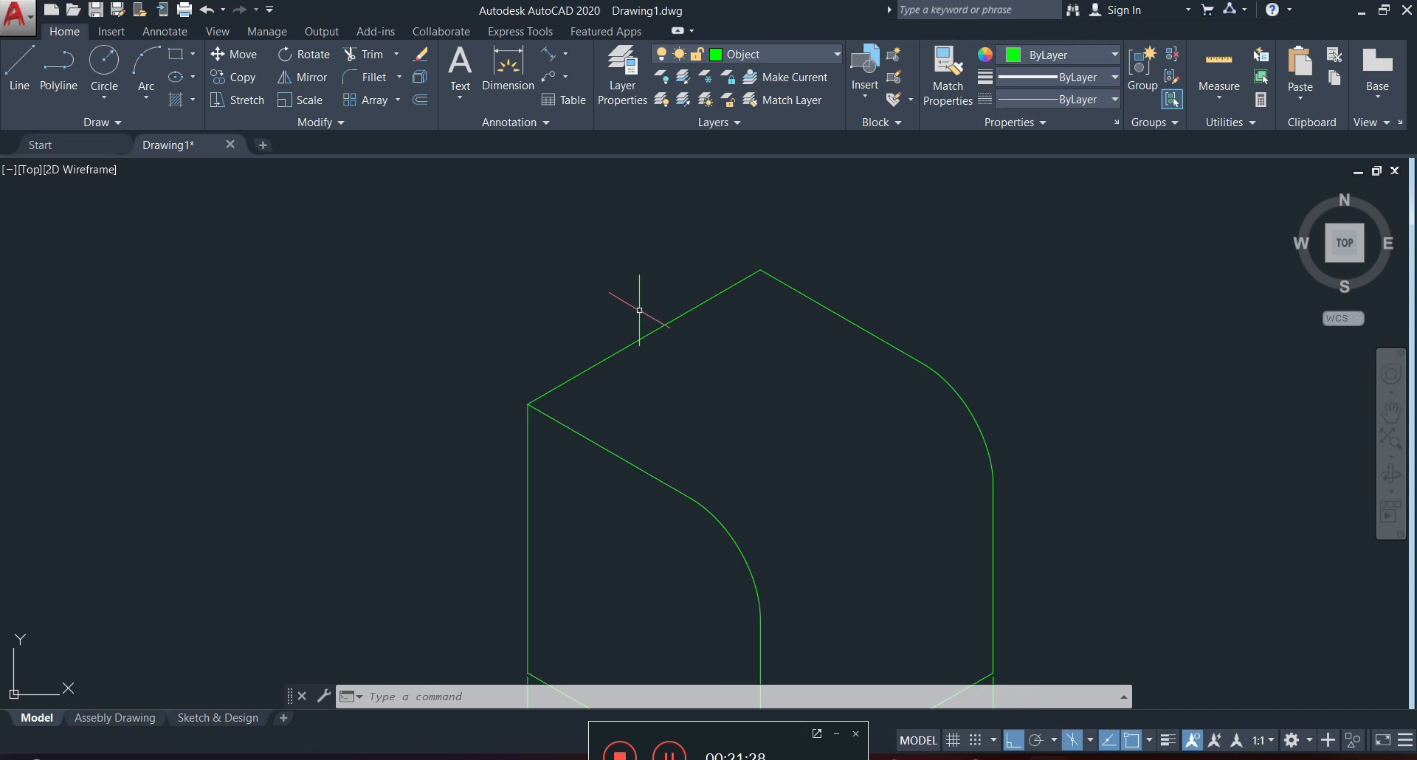
{"action": "left_click", "coordinate": [548, 55]}
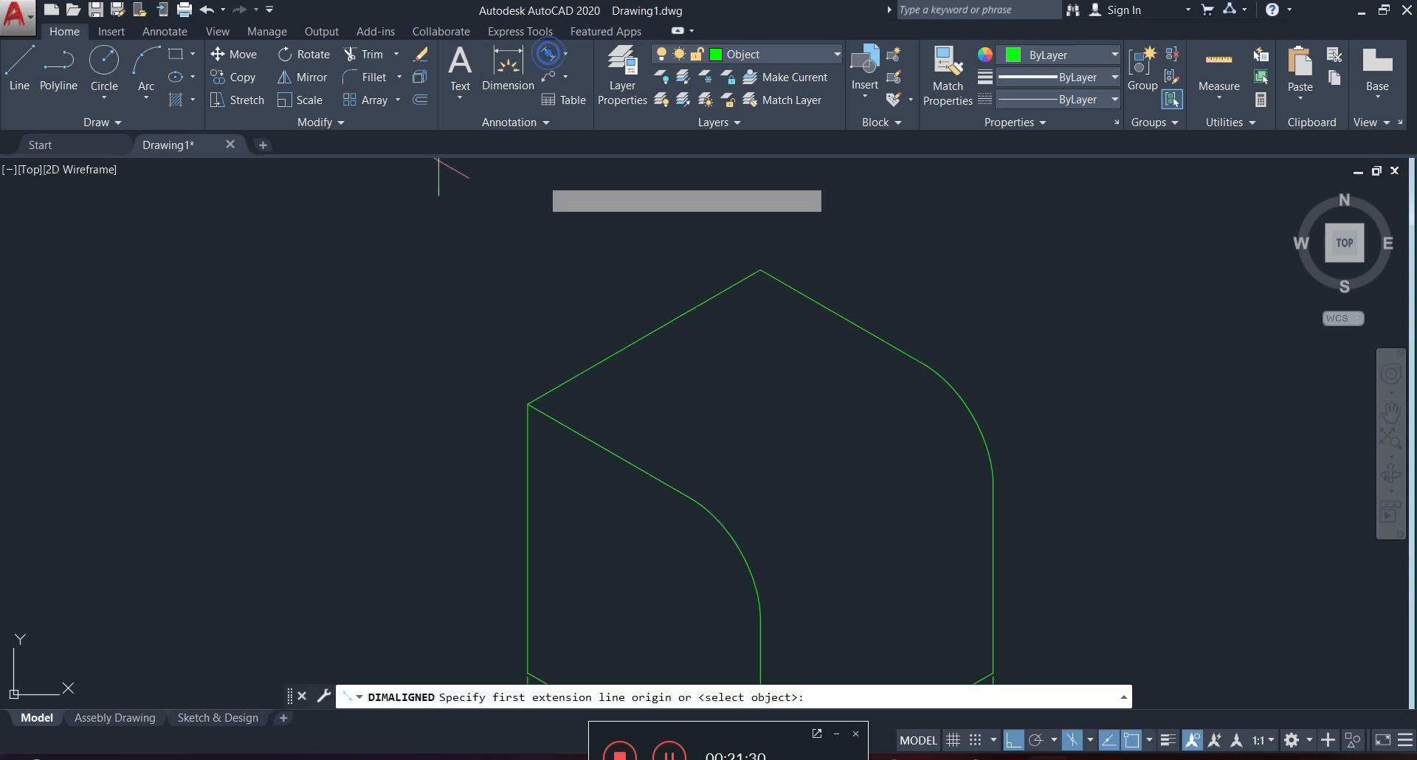
{"action": "left_click", "coordinate": [527, 403]}
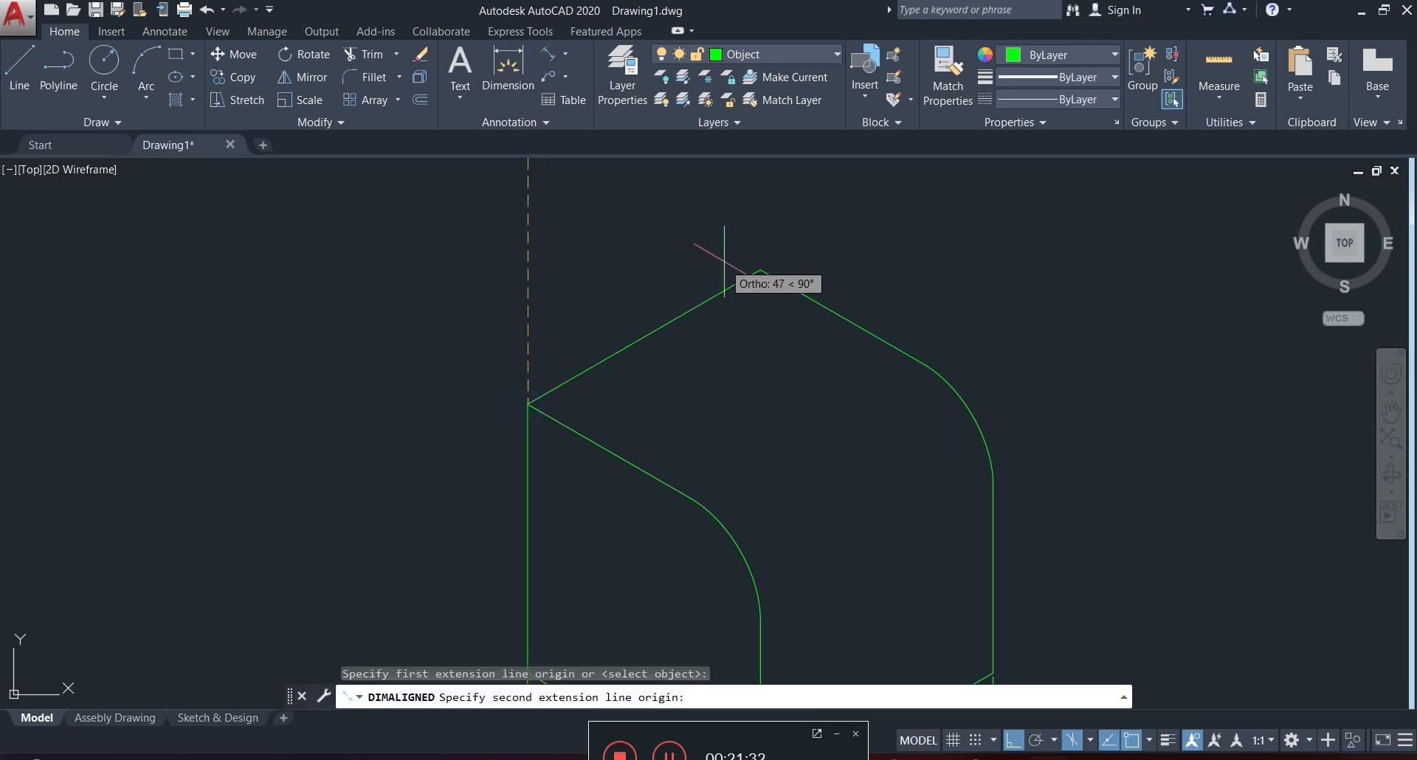
{"action": "left_click", "coordinate": [759, 270]}
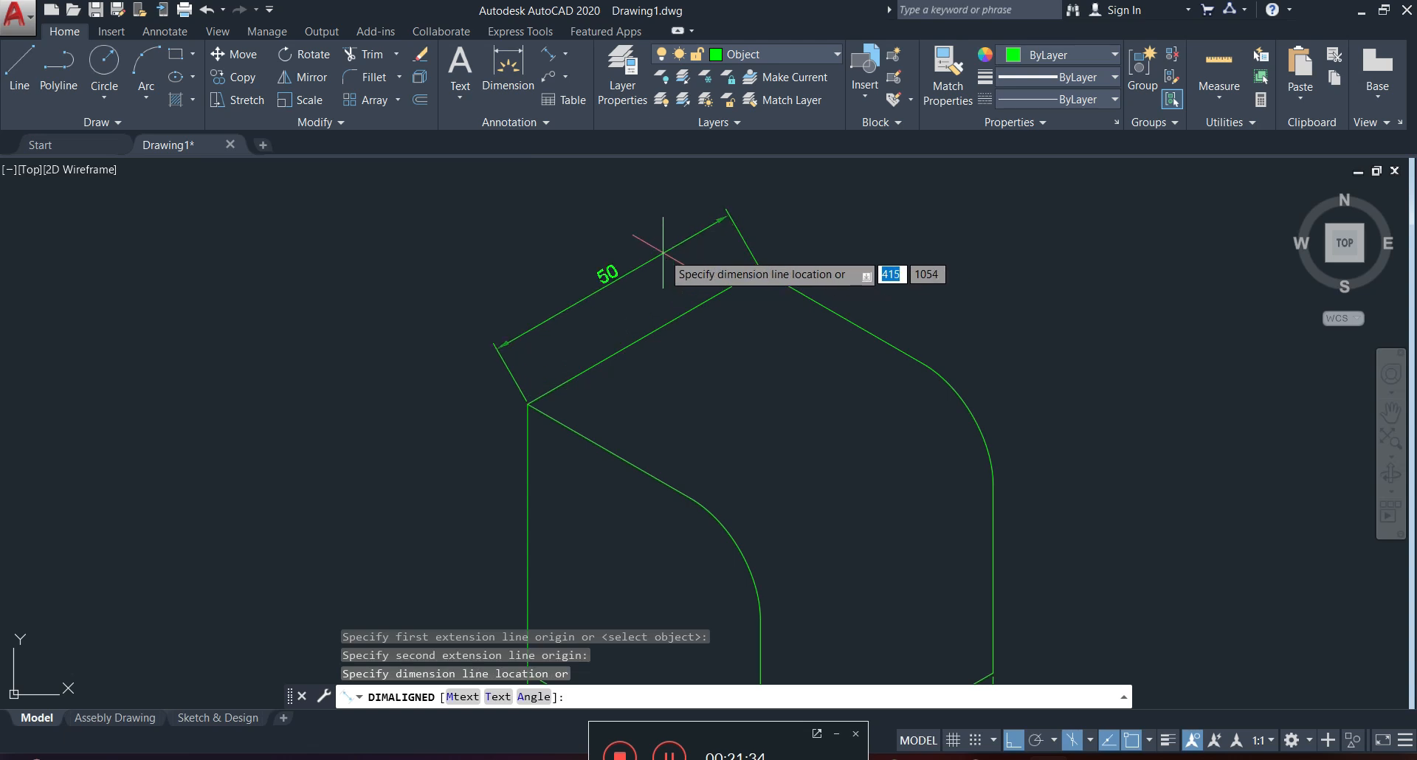
{"action": "left_click", "coordinate": [629, 275]}
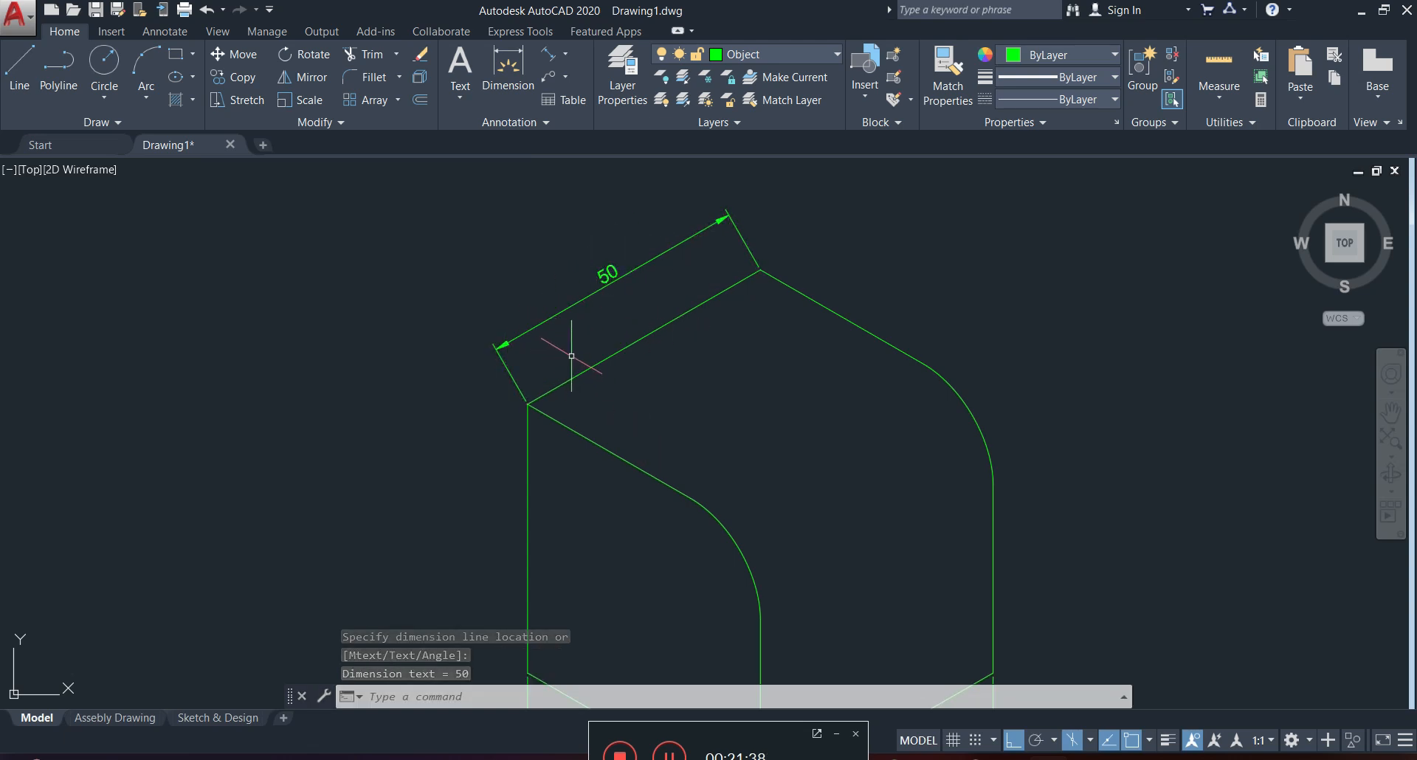
Try to oblique the top face's rear left dimension with DIMEDIT at an obliquing angle of 30.
{"action": "left_click", "coordinate": [603, 279]}
{"action": "type", "text": "d"}
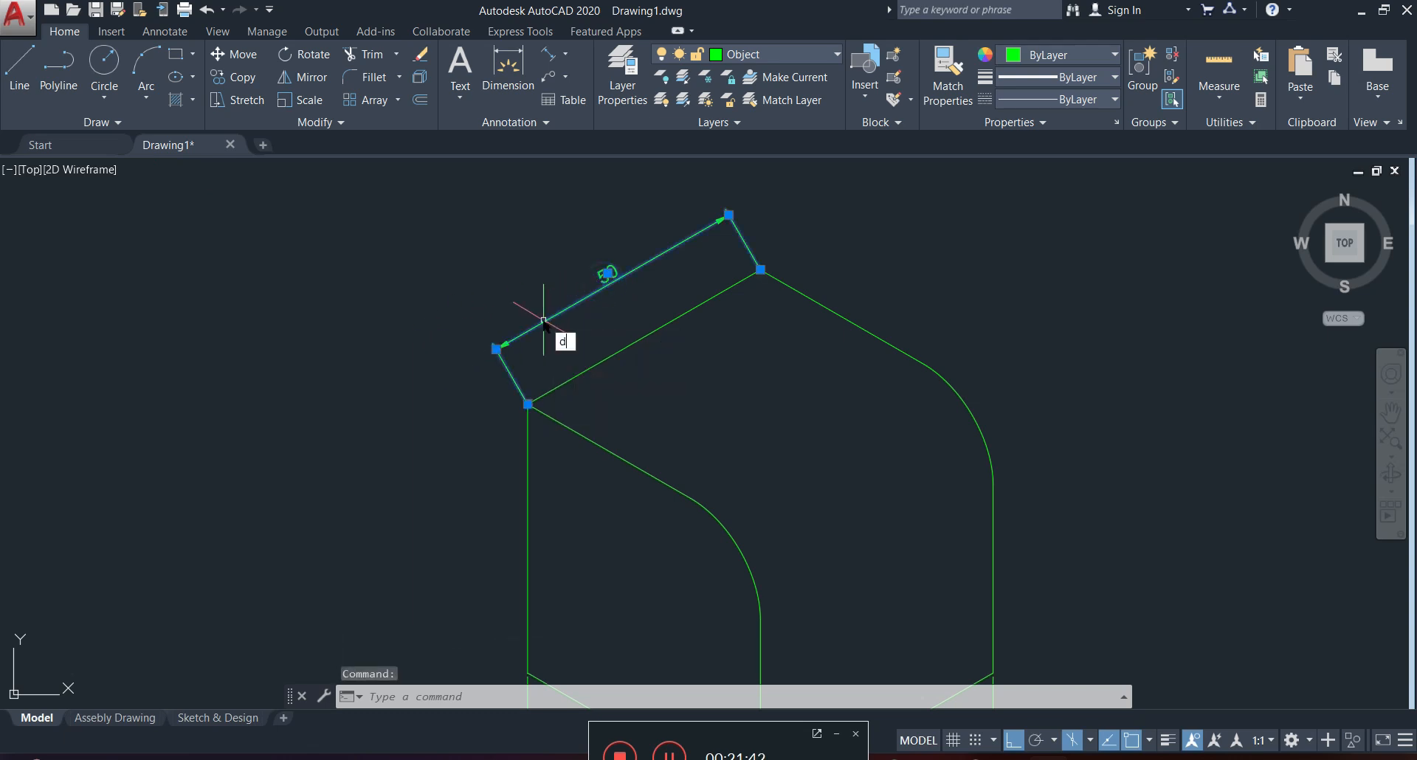
{"action": "type", "text": "ime"}
{"action": "key", "text": "Return"}
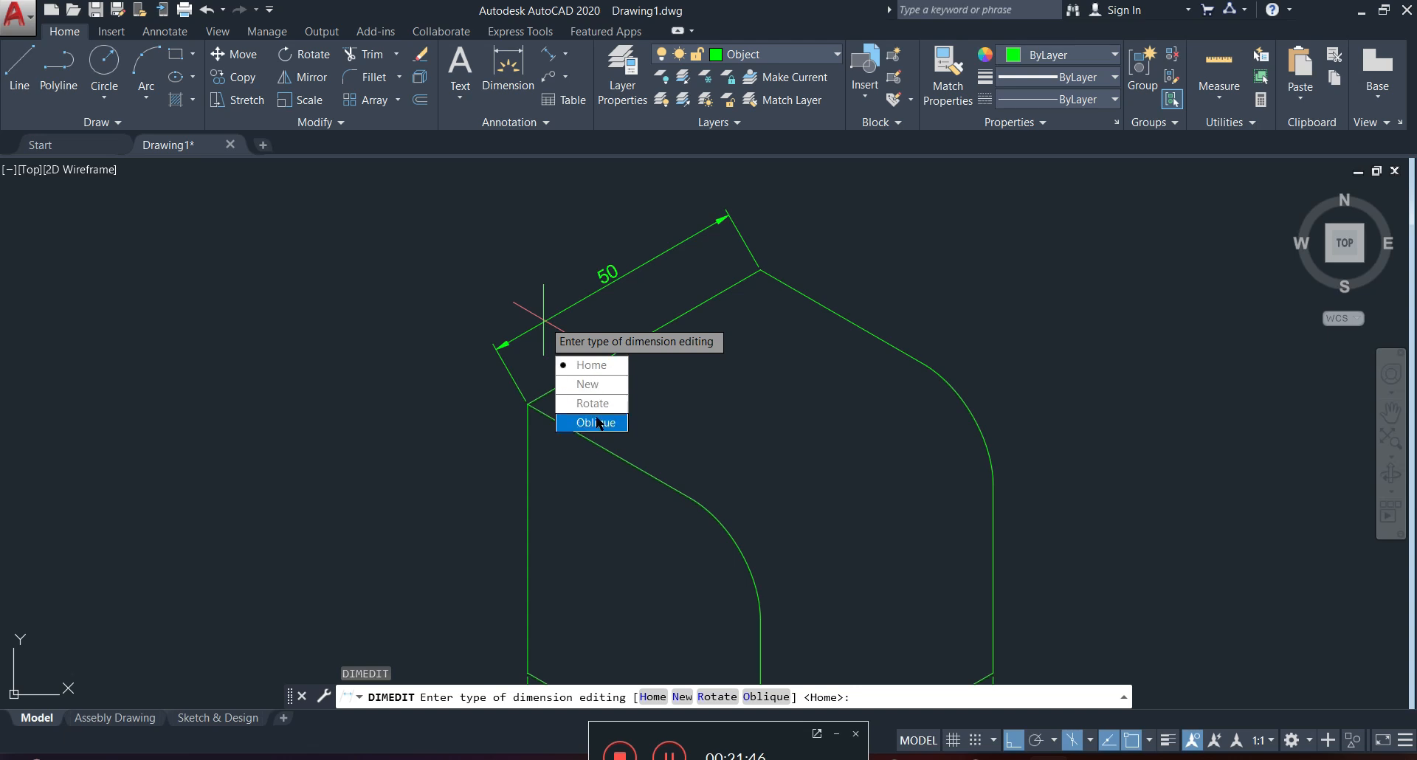
{"action": "left_click", "coordinate": [597, 422]}
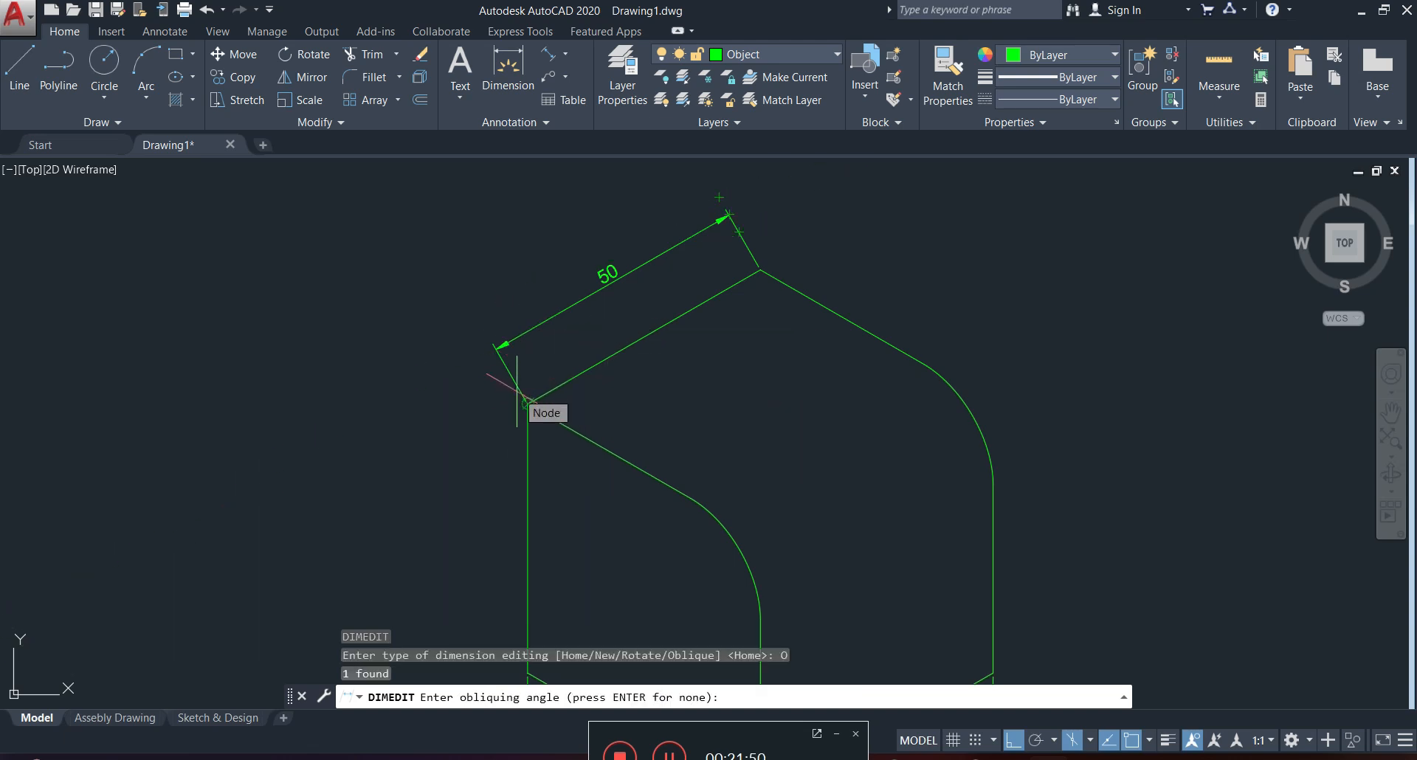
{"action": "type", "text": "3"}
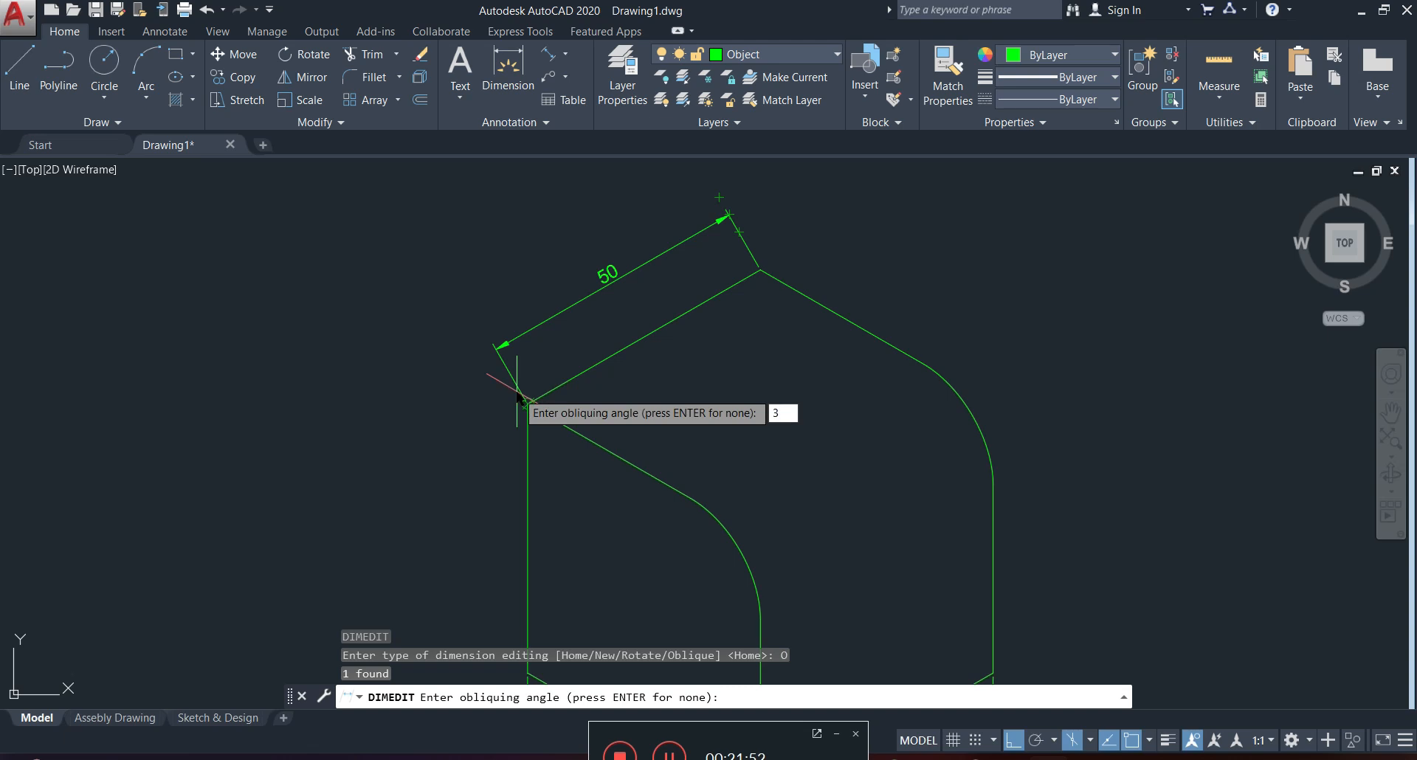
{"action": "type", "text": "0"}
{"action": "key", "text": "Return"}
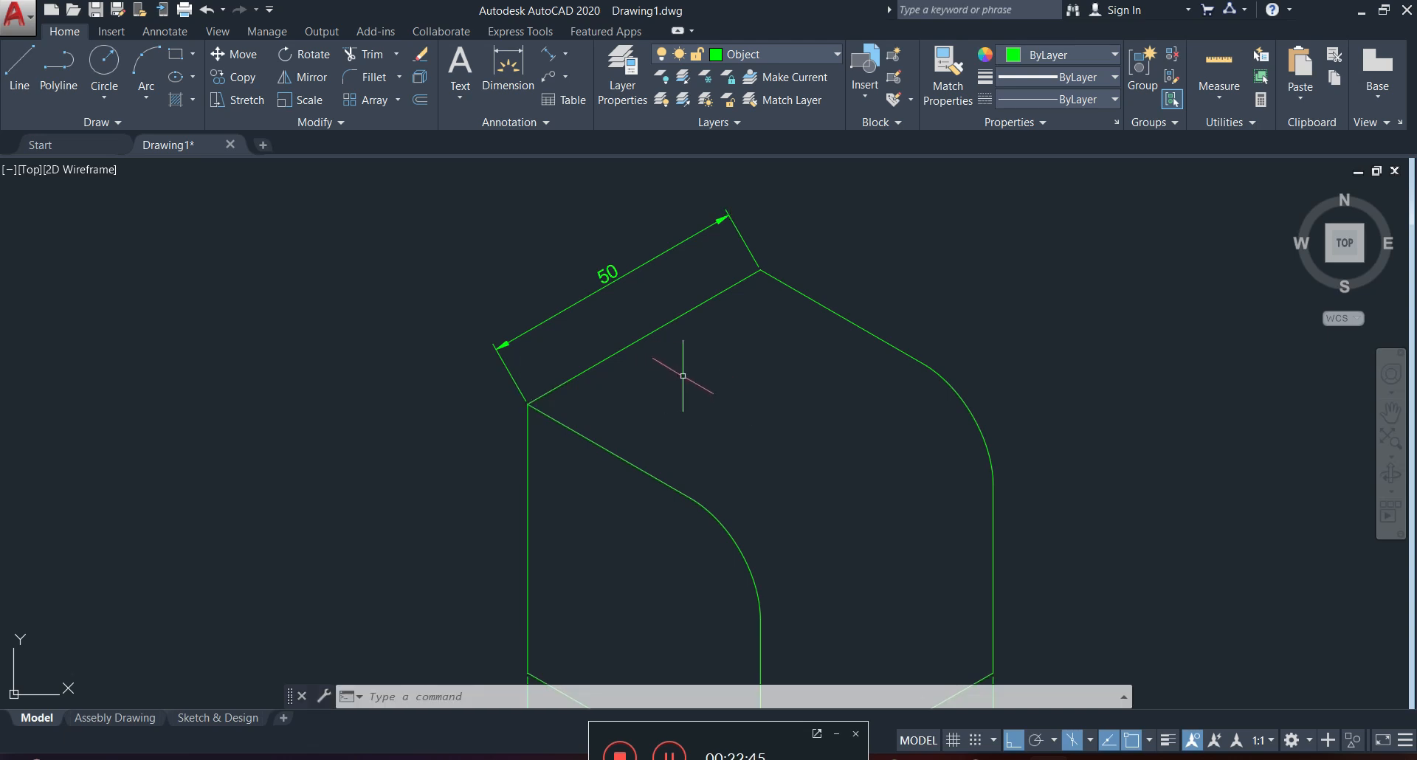
Oblique the top face's rear left dimension with DIMEDIT, taking the angle from the left corner to the midpoint of the left face's straight upper edge.
{"action": "left_click", "coordinate": [593, 283]}
{"action": "left_click", "coordinate": [539, 317]}
{"action": "type", "text": "DE"}
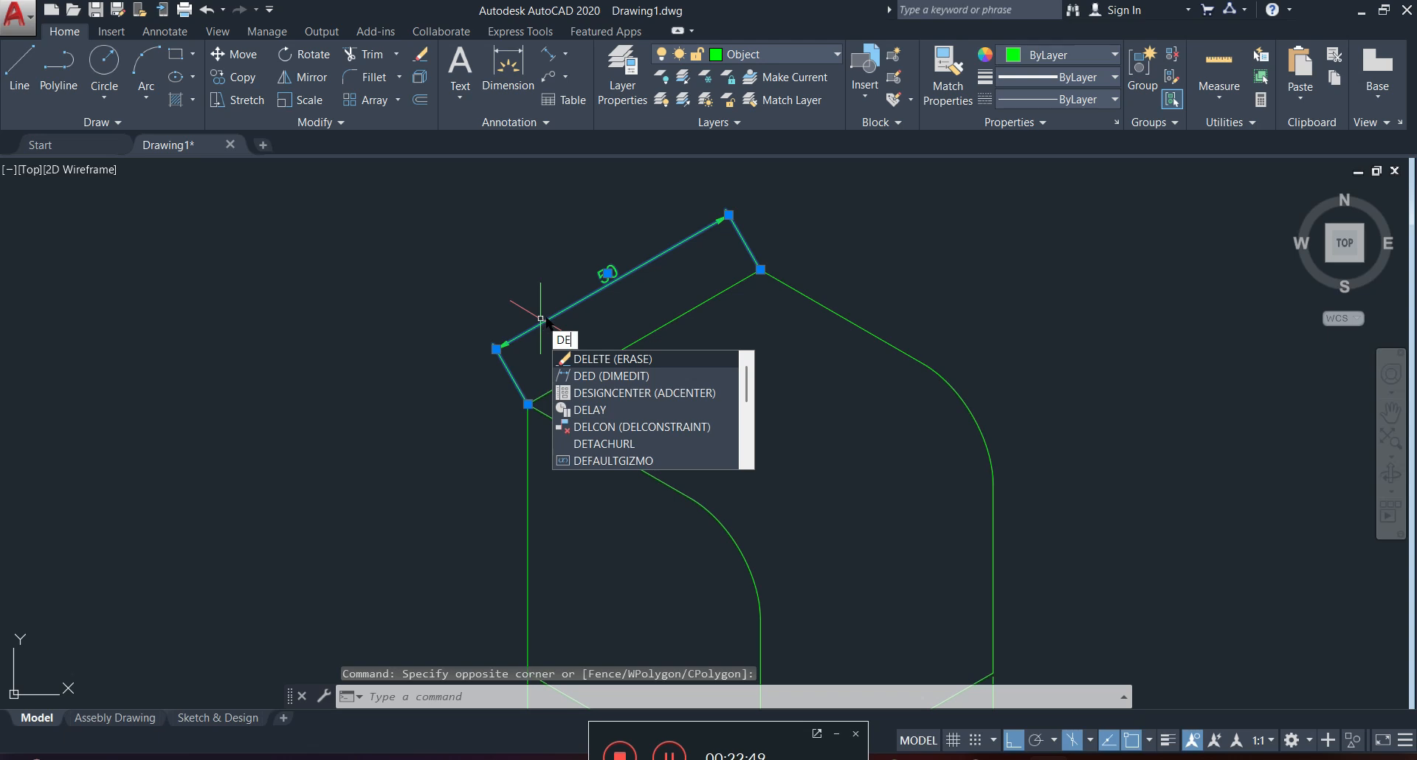
{"action": "key", "text": "BackSpace"}
{"action": "type", "text": "IMEd"}
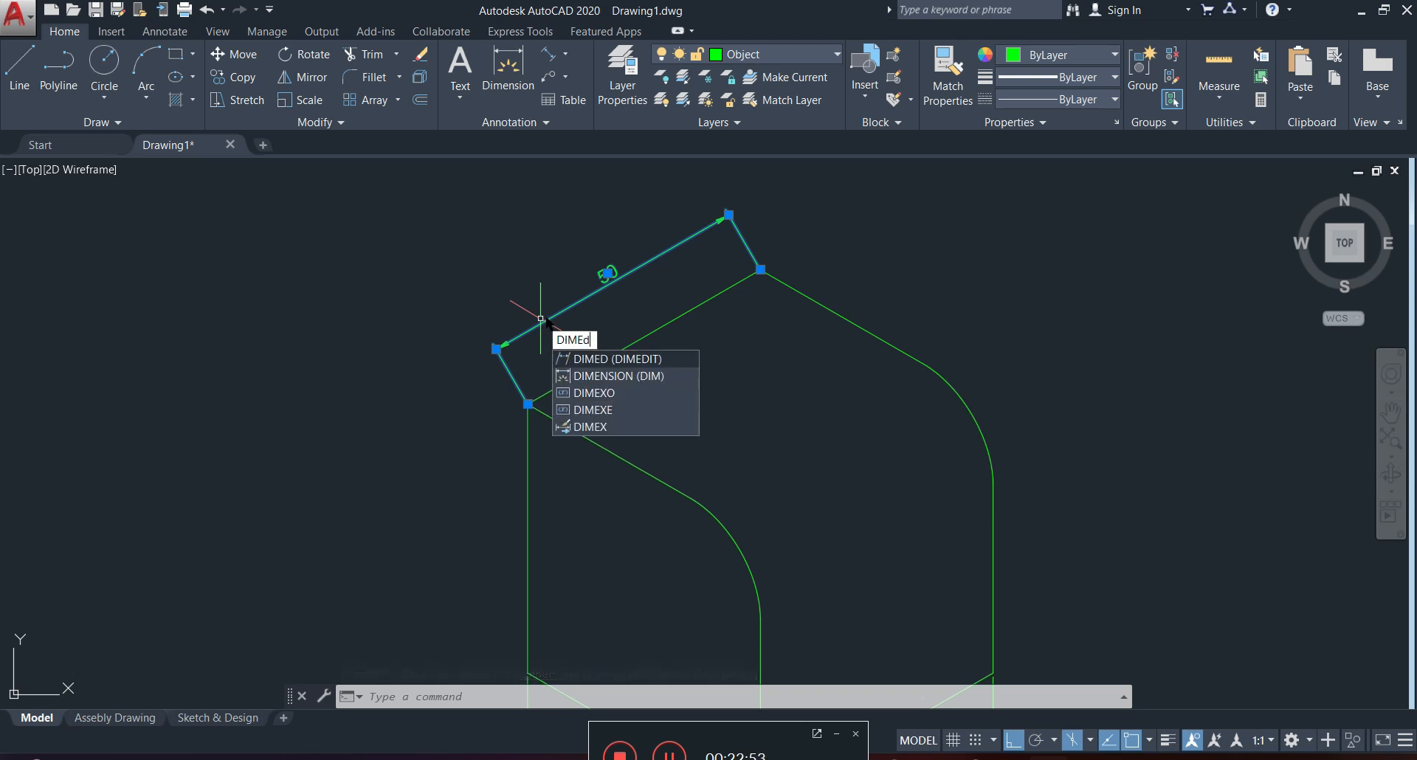
{"action": "key", "text": "Return"}
{"action": "key", "text": "Down"}
{"action": "key", "text": "Down"}
{"action": "key", "text": "Down"}
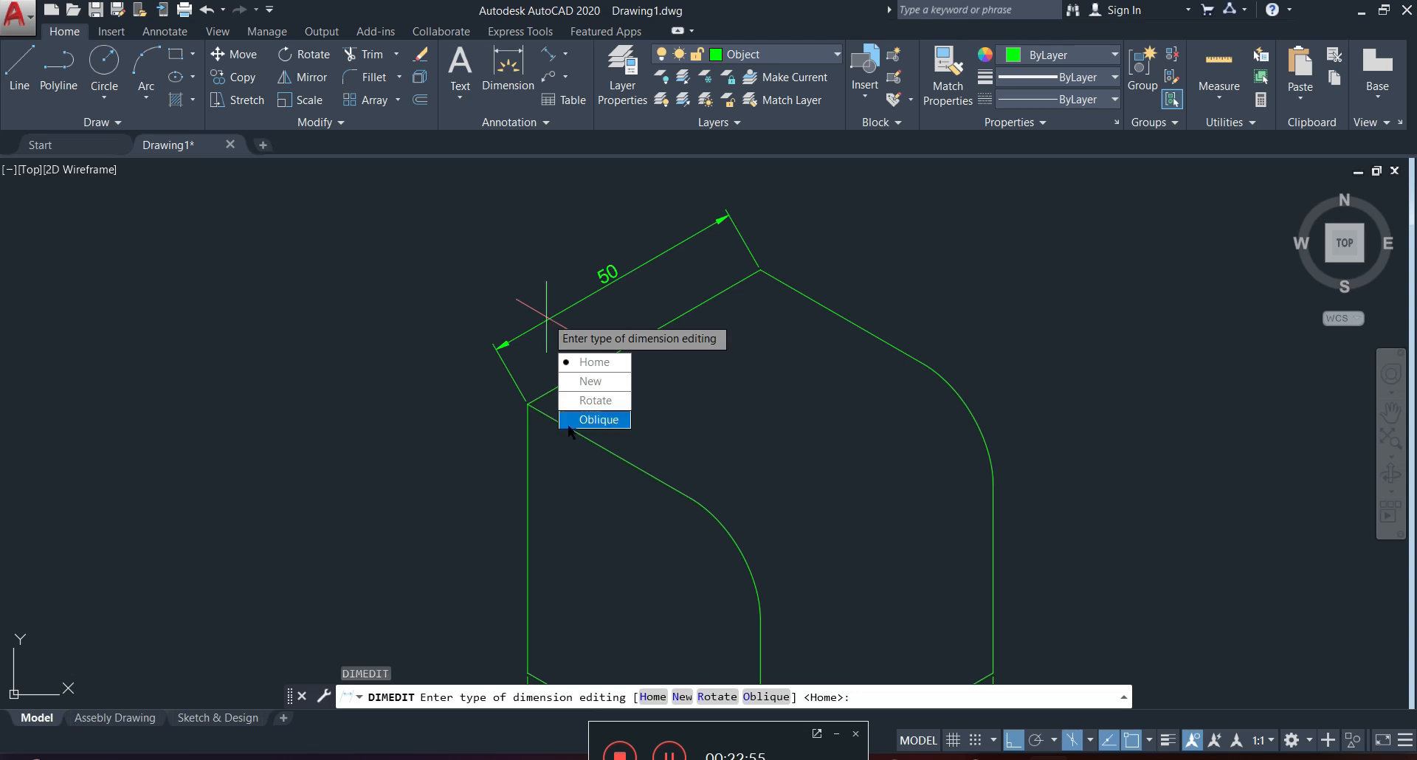
{"action": "key", "text": "Return"}
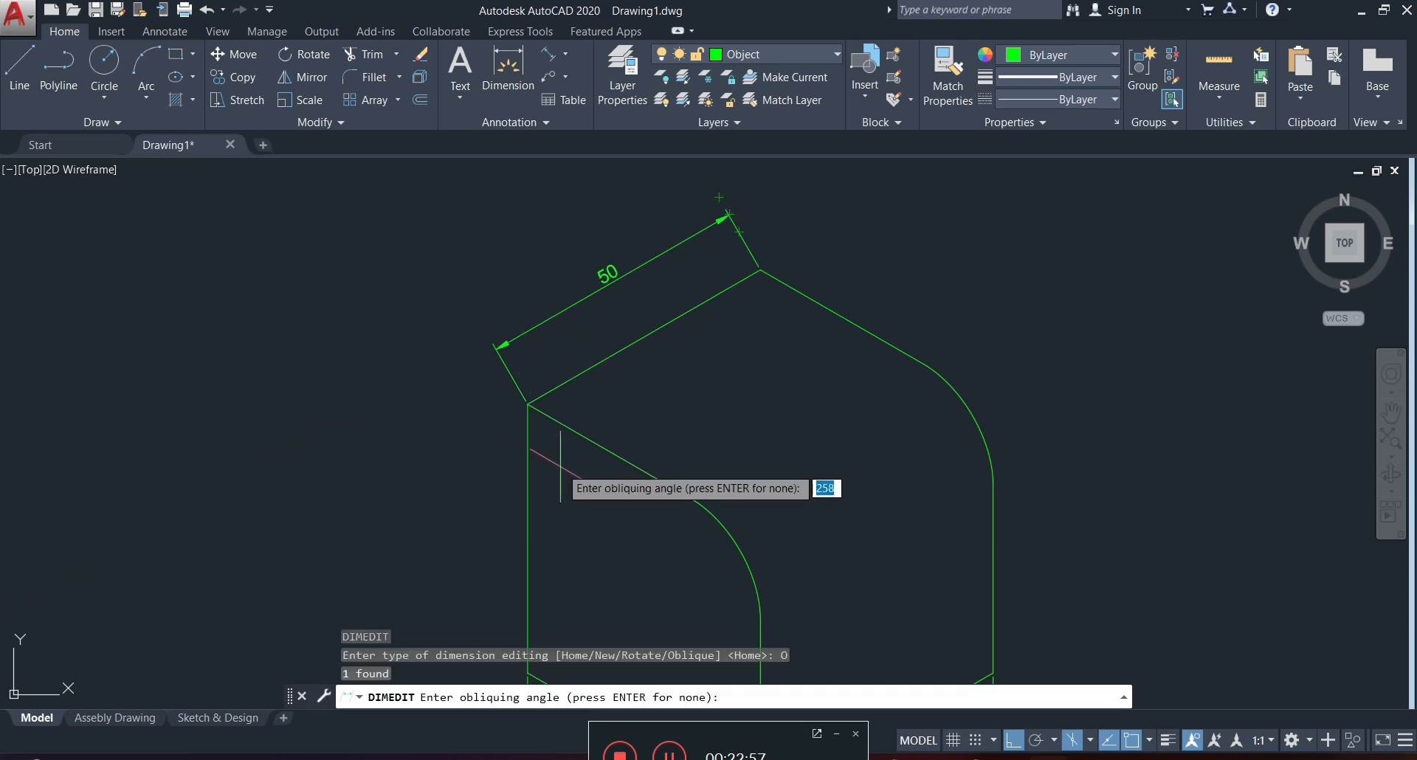
{"action": "left_click", "coordinate": [525, 402]}
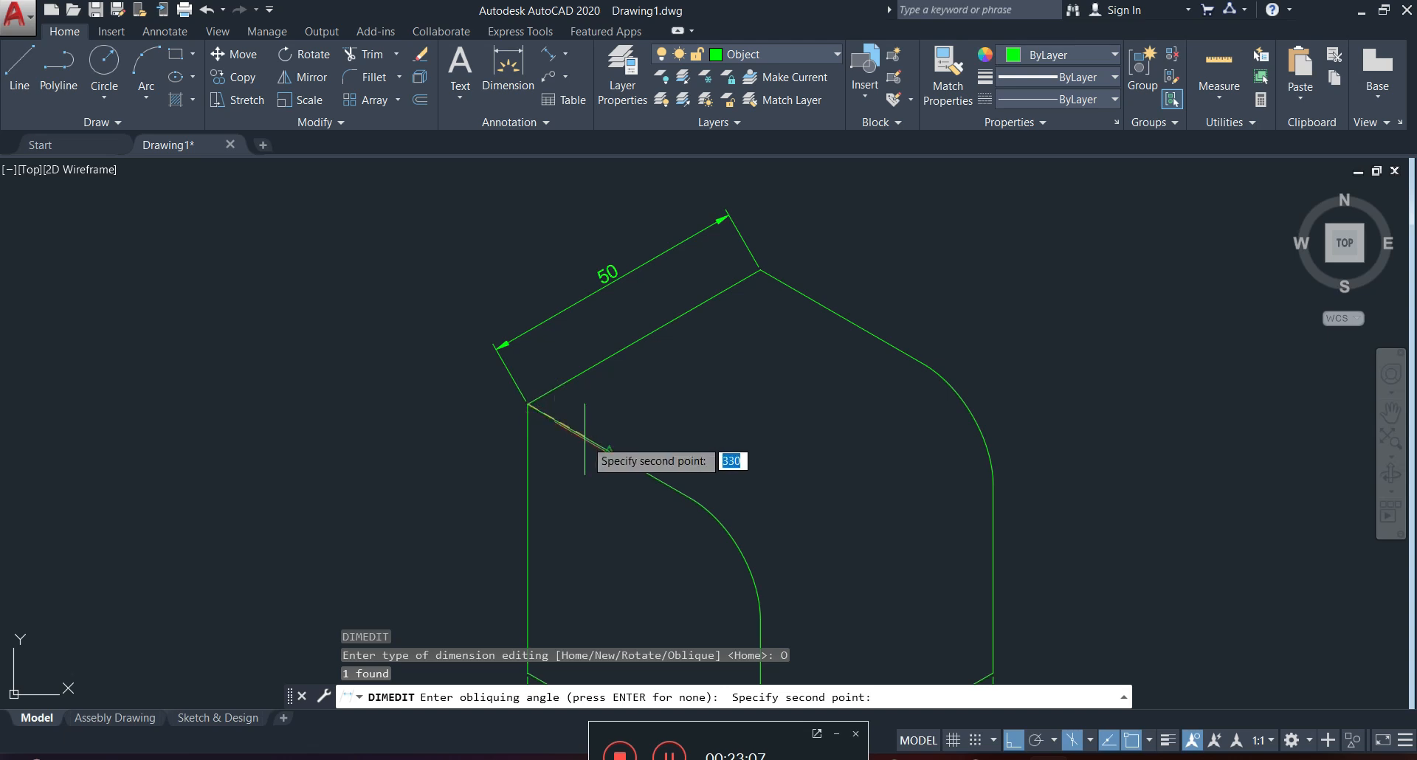
{"action": "left_click", "coordinate": [608, 452]}
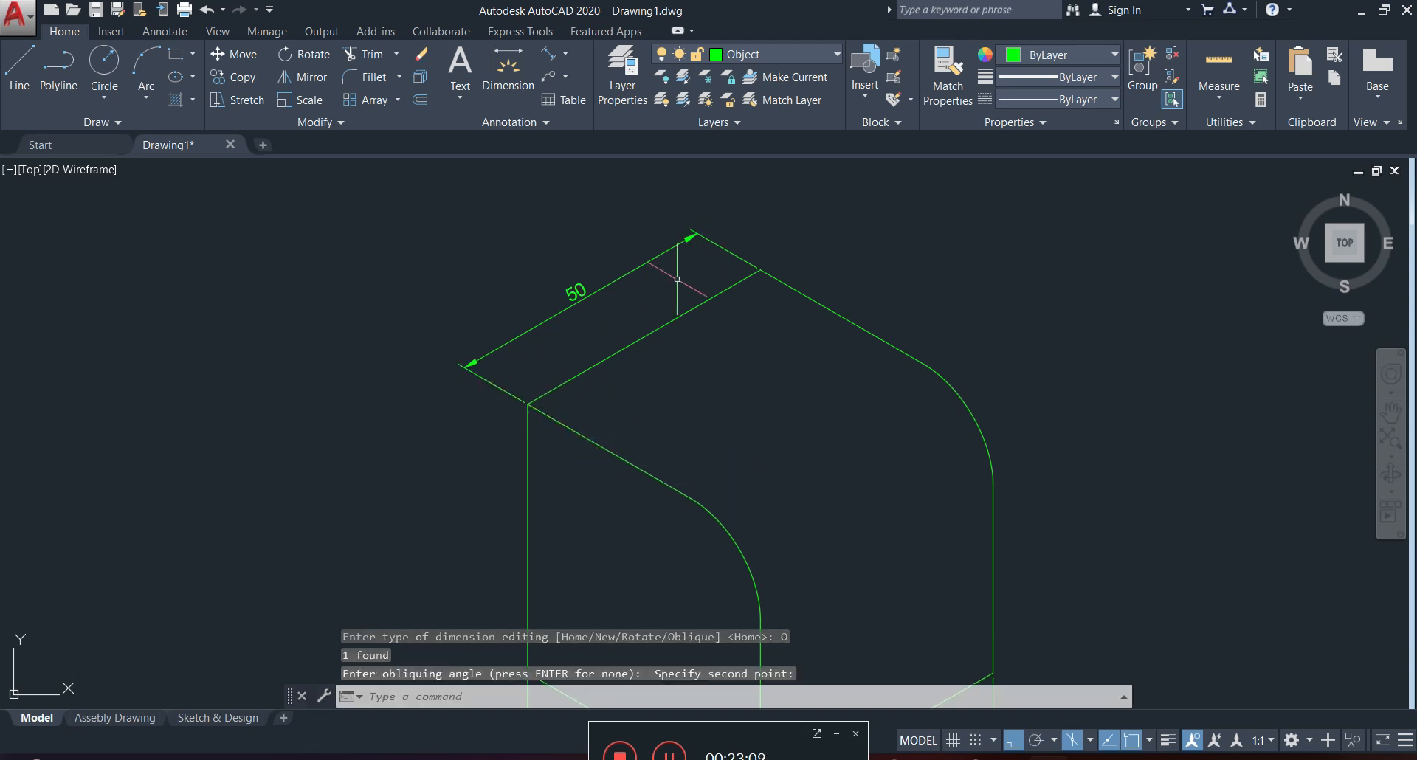
{"action": "scroll", "coordinate": [730, 381], "scroll_direction": "down", "scroll_amount": 4}
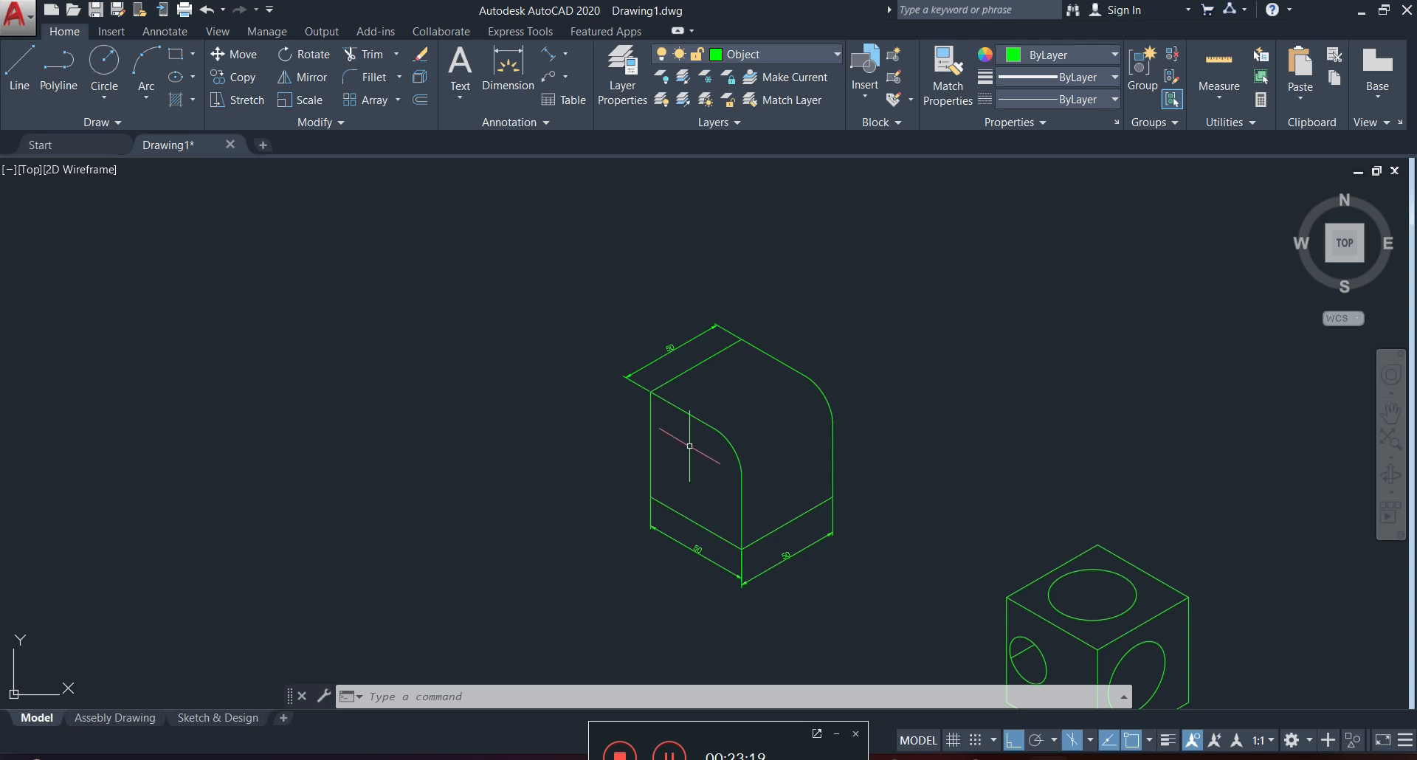
{"action": "mouse_move", "coordinate": [895, 490]}
{"action": "middle_mouse_down"}
{"action": "mouse_move", "coordinate": [785, 391]}
{"action": "mouse_move", "coordinate": [721, 370]}
{"action": "middle_mouse_up"}
{"action": "scroll", "coordinate": [831, 453], "scroll_direction": "down", "scroll_amount": 2}
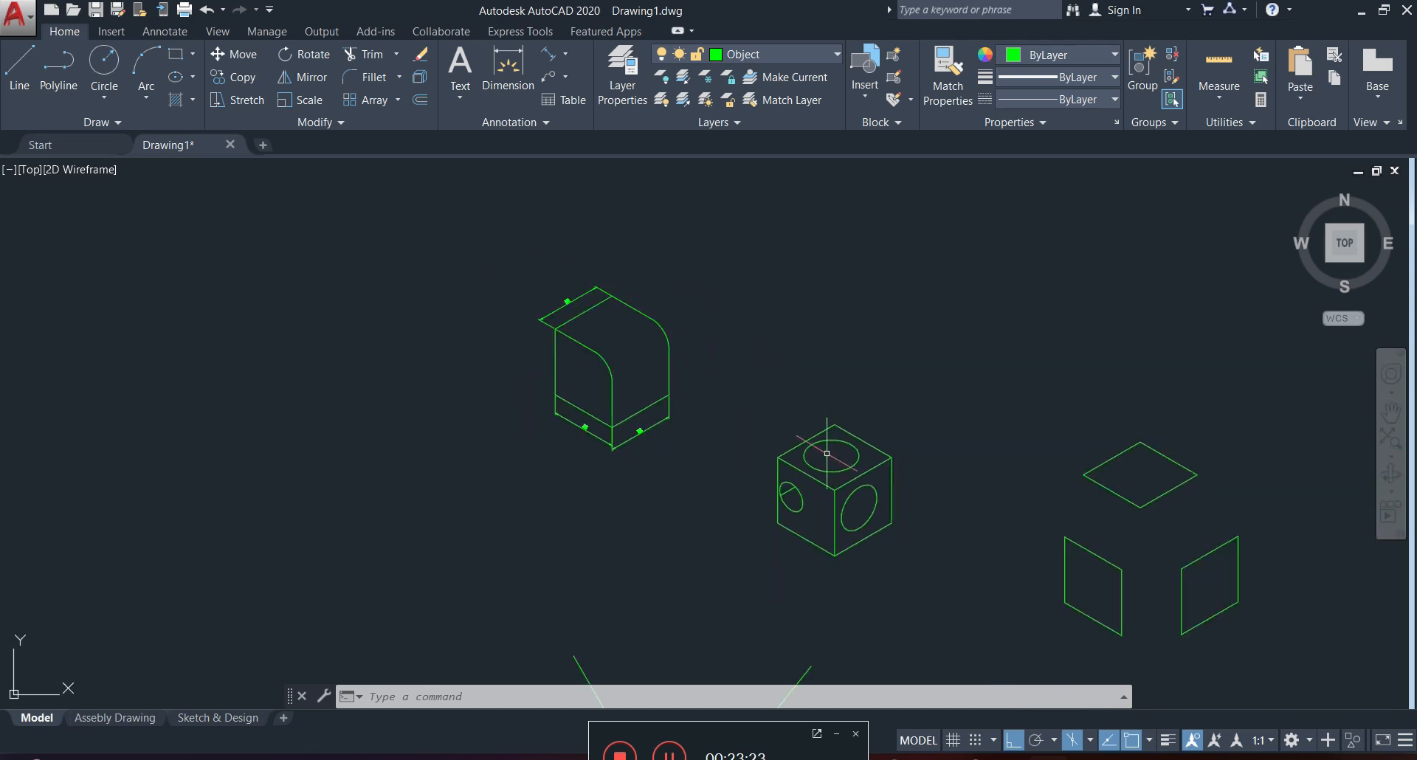